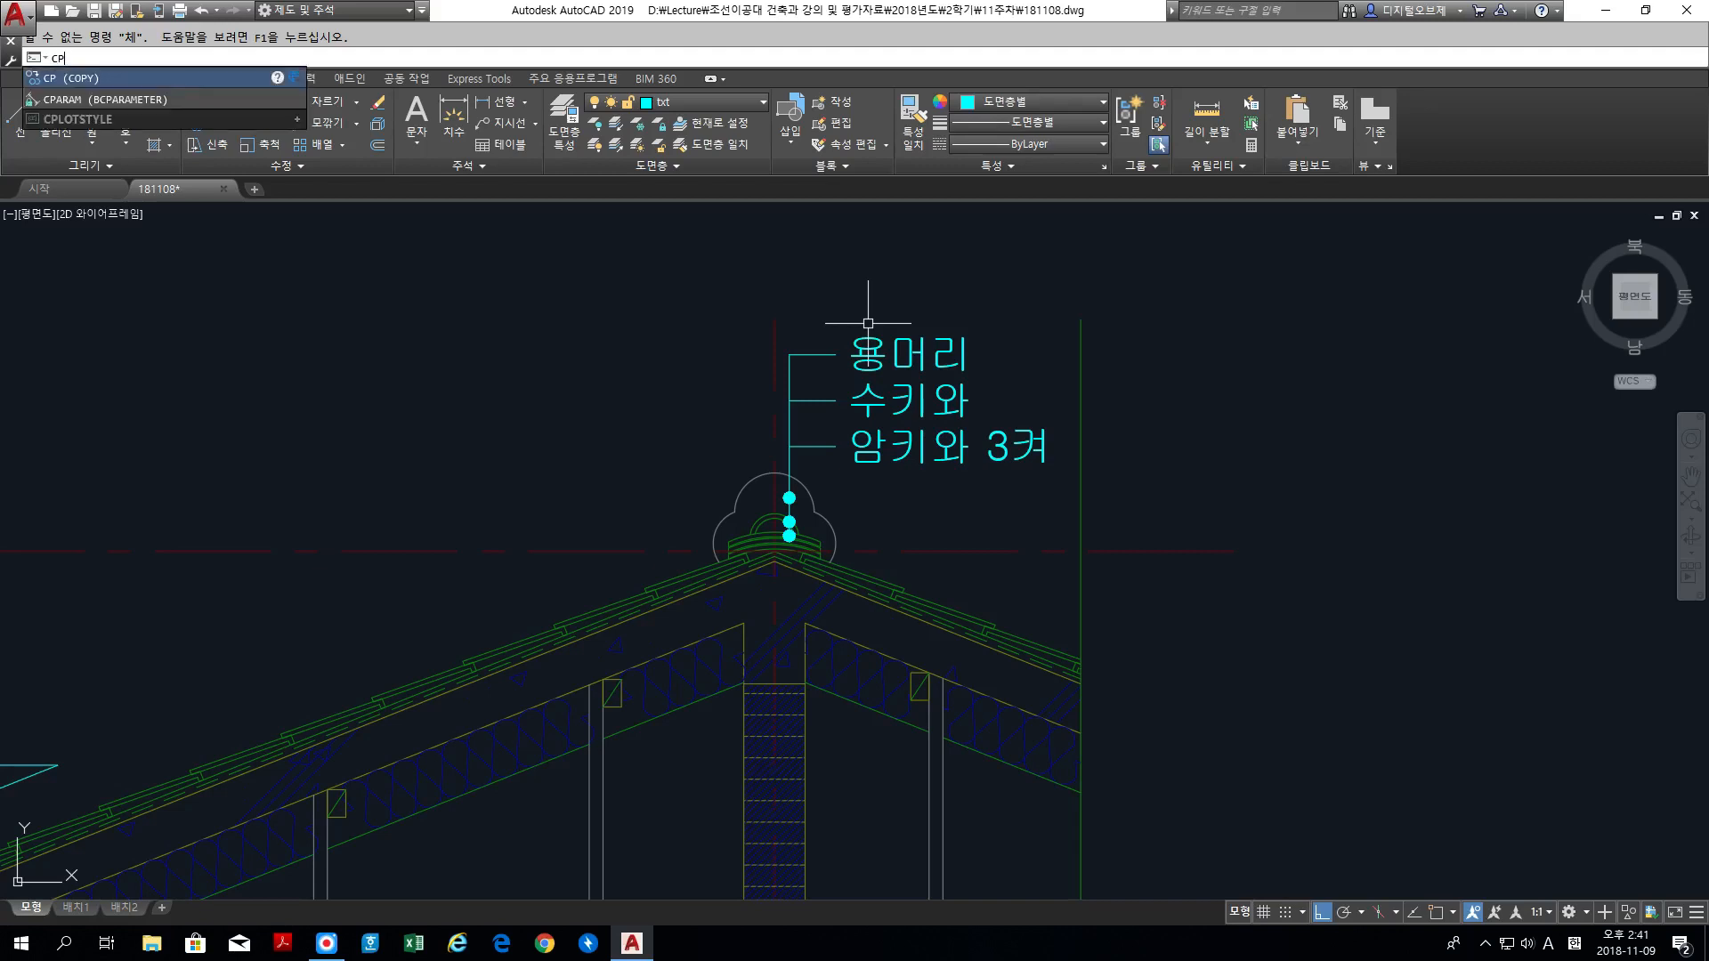
key("Return")
left_click(841, 352)
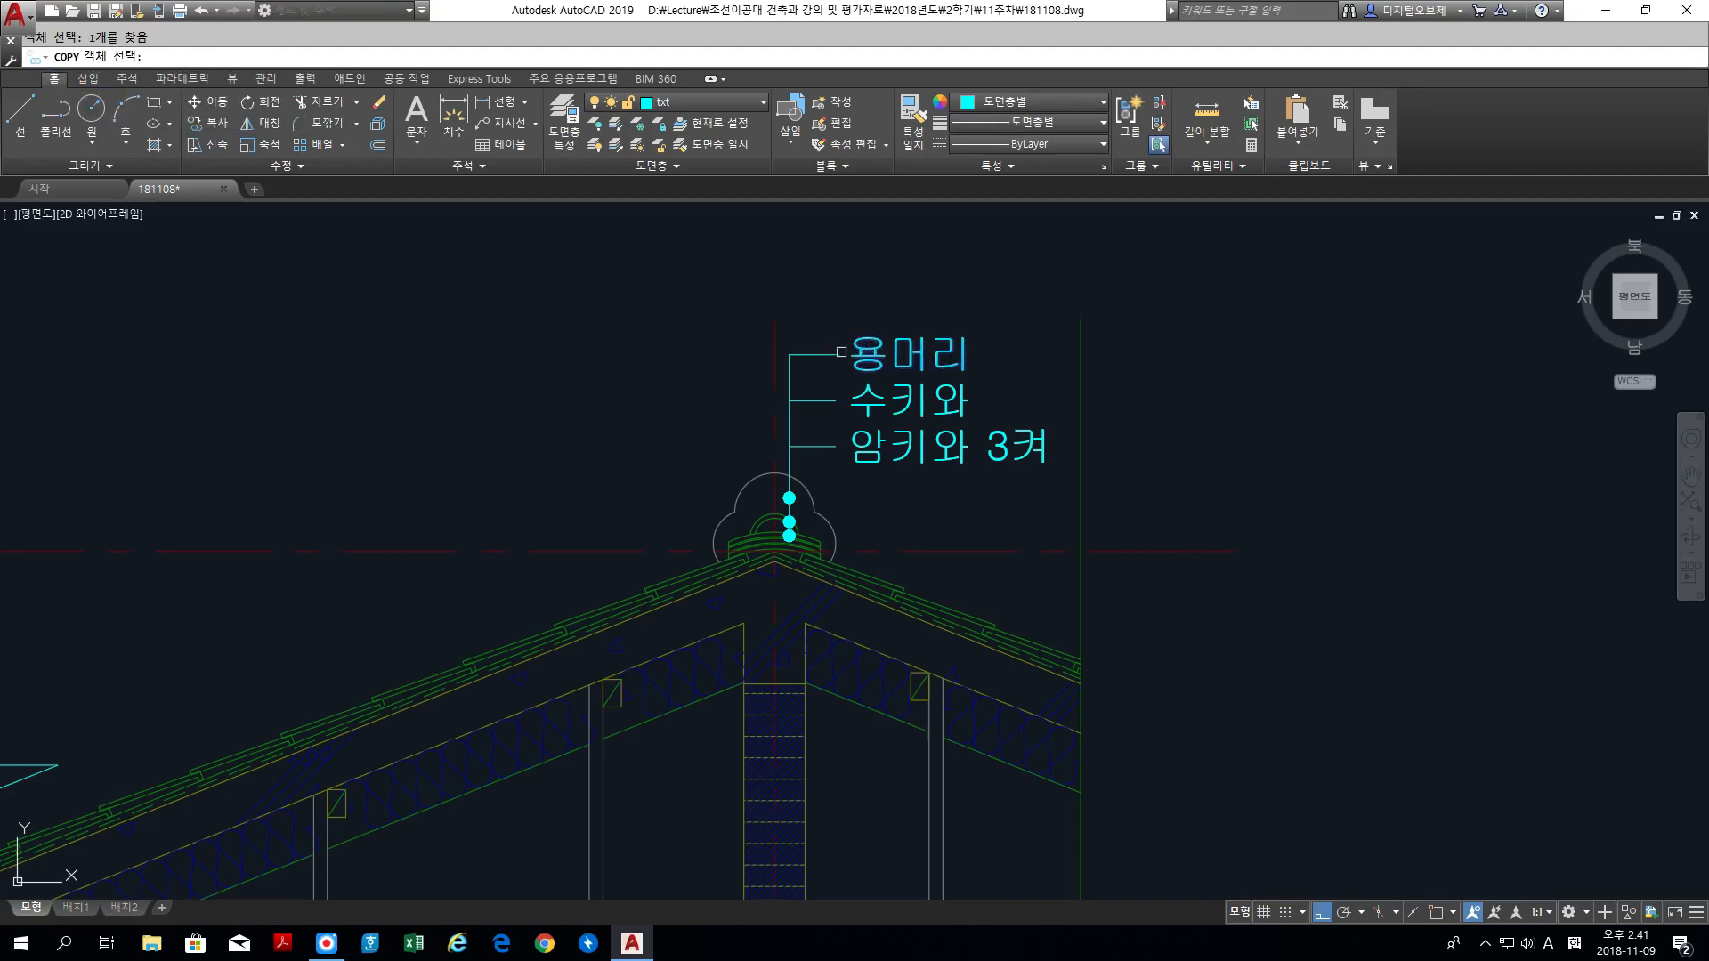
key("Return")
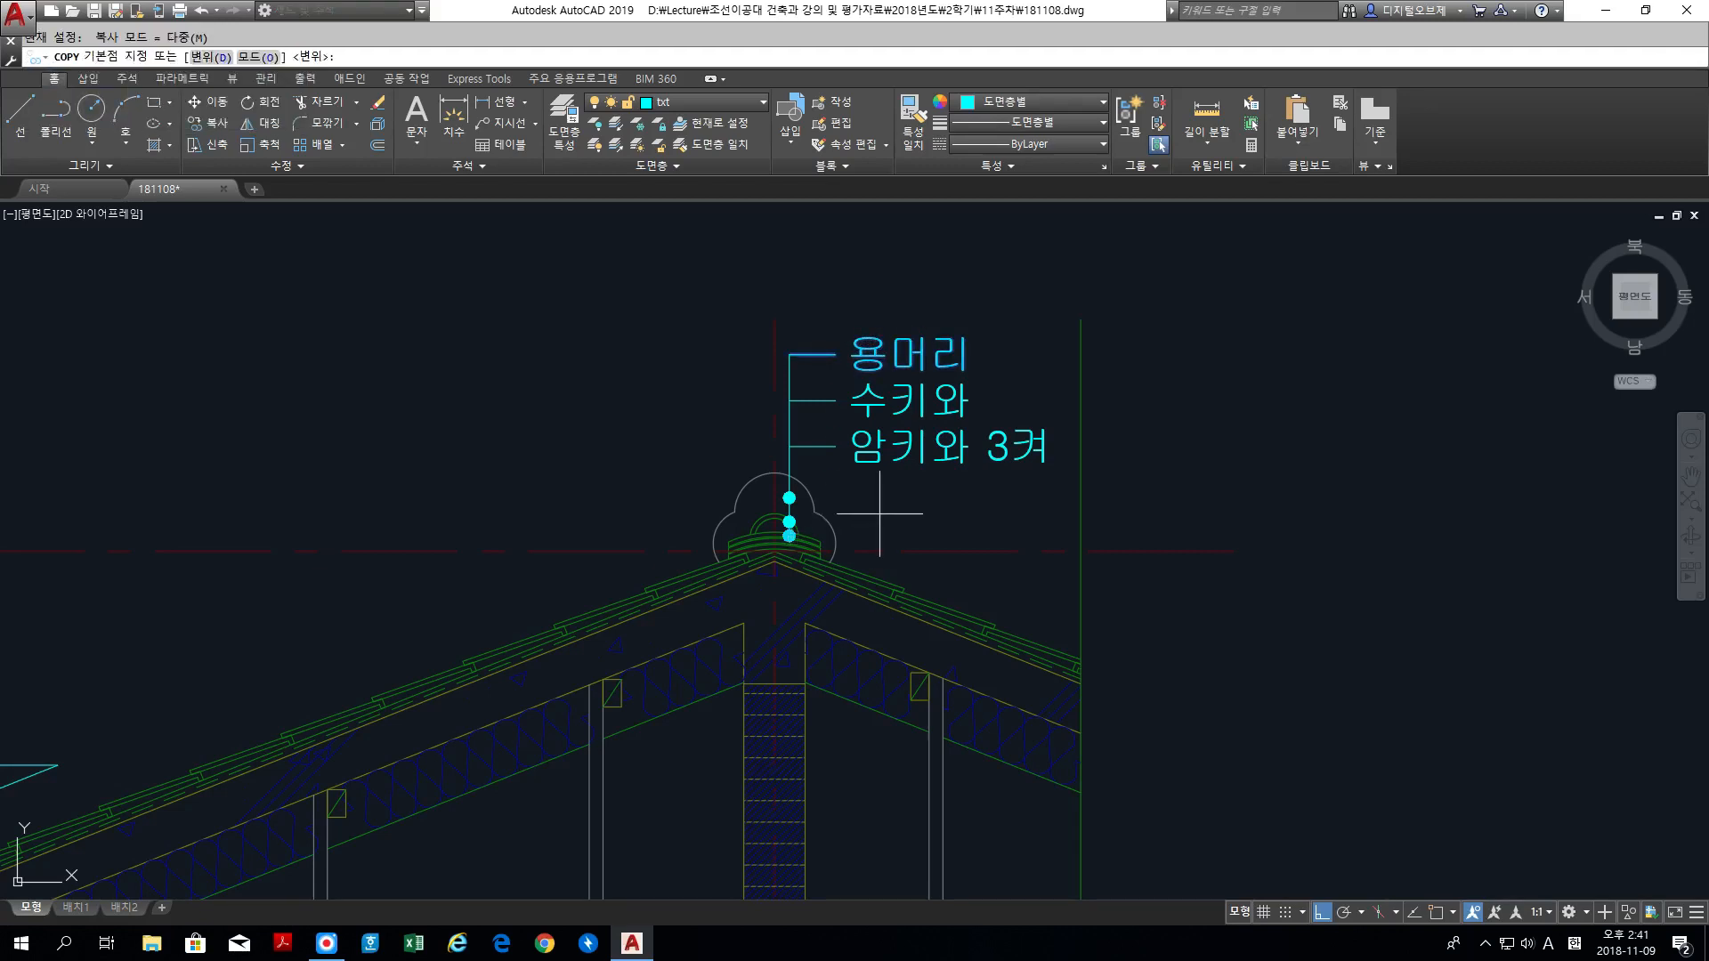
left_click(881, 512)
key("Escape")
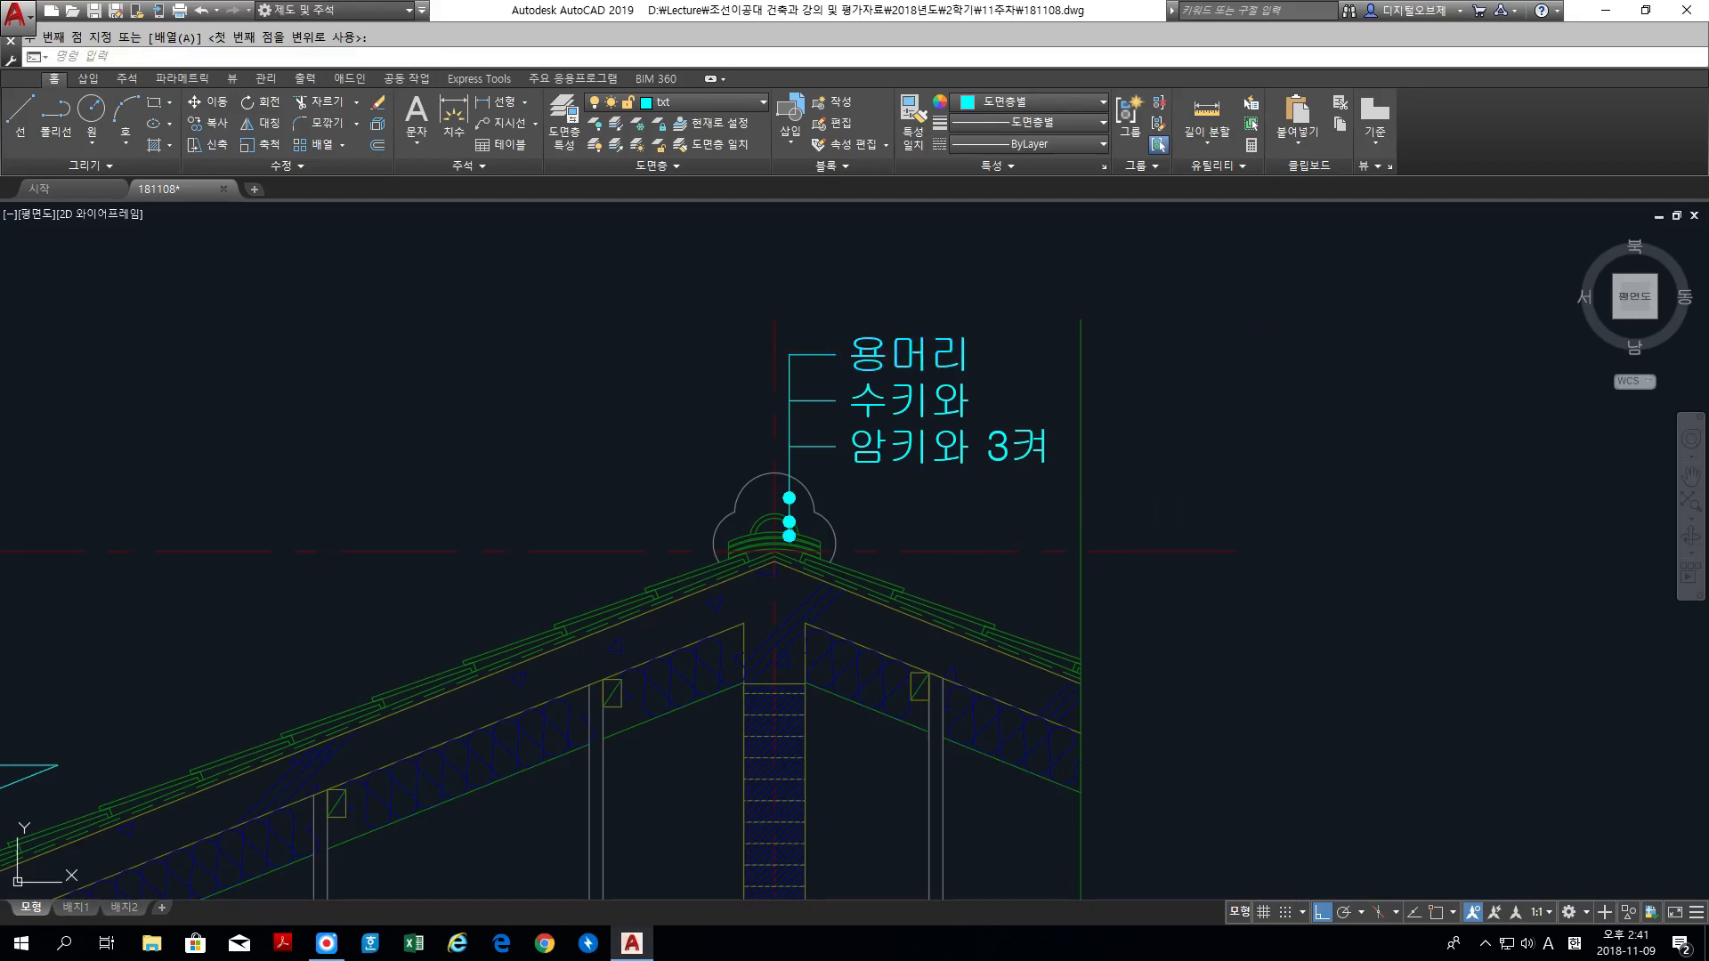
Step: Copy the 용머리 label with its leader and dot from the section drawing to just above the elevation's roof, with ortho off
key("Return")
left_click(852, 354)
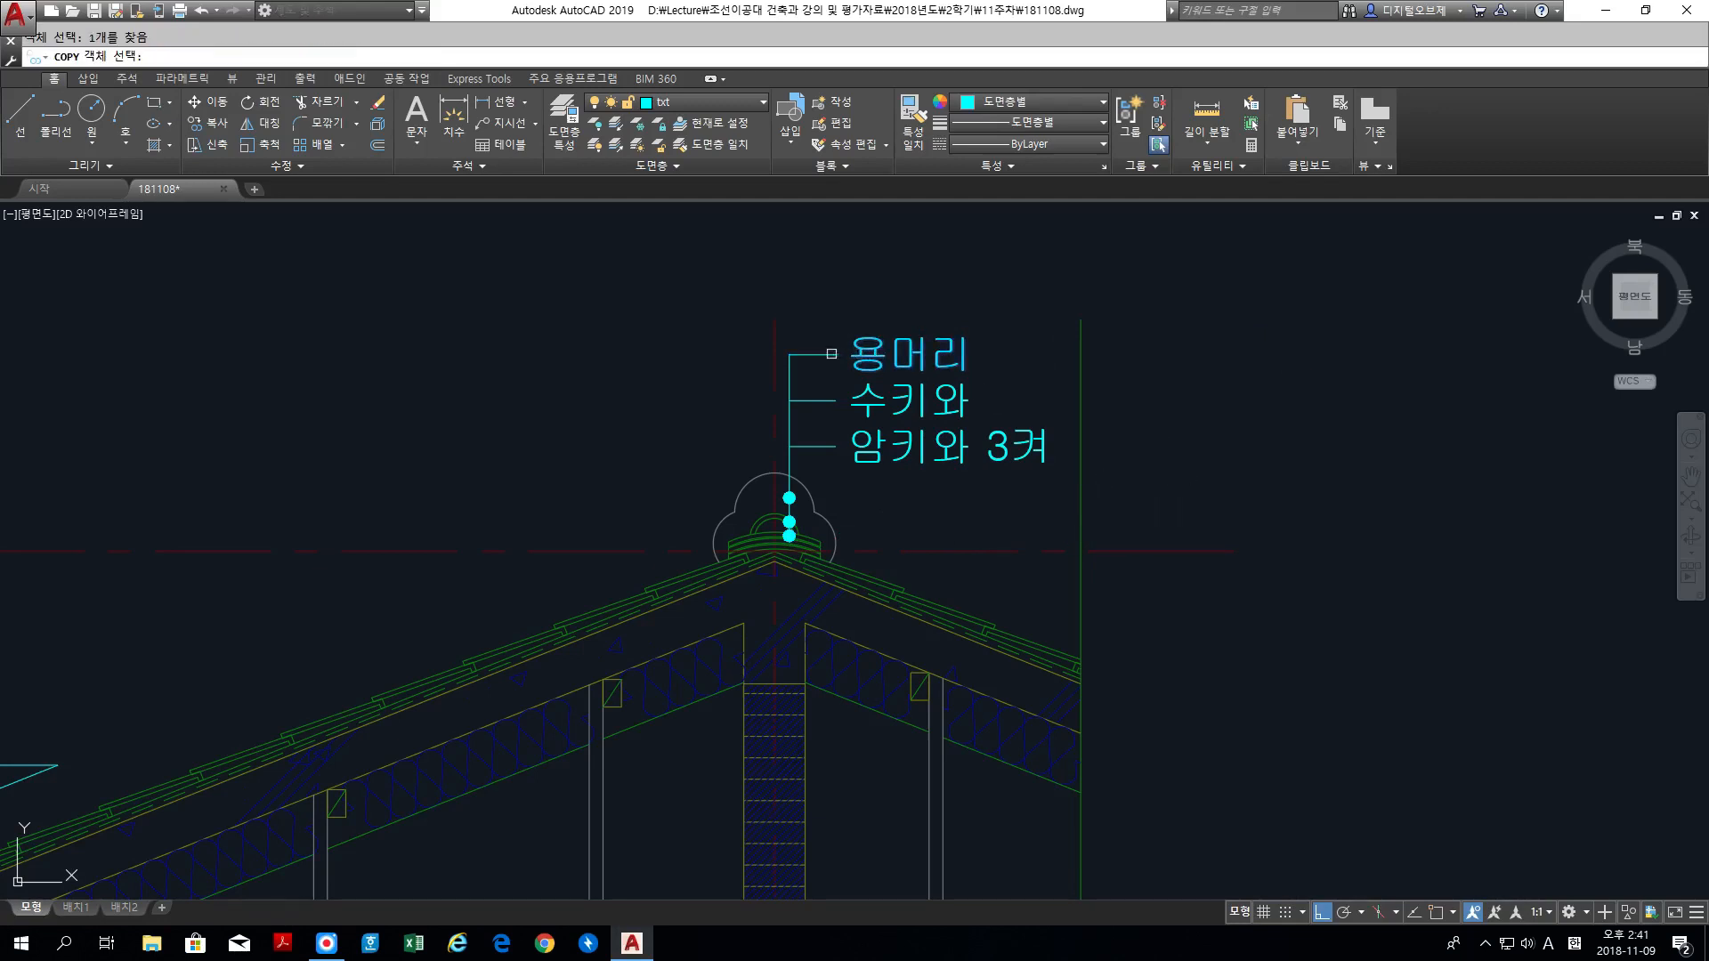
left_click(788, 379)
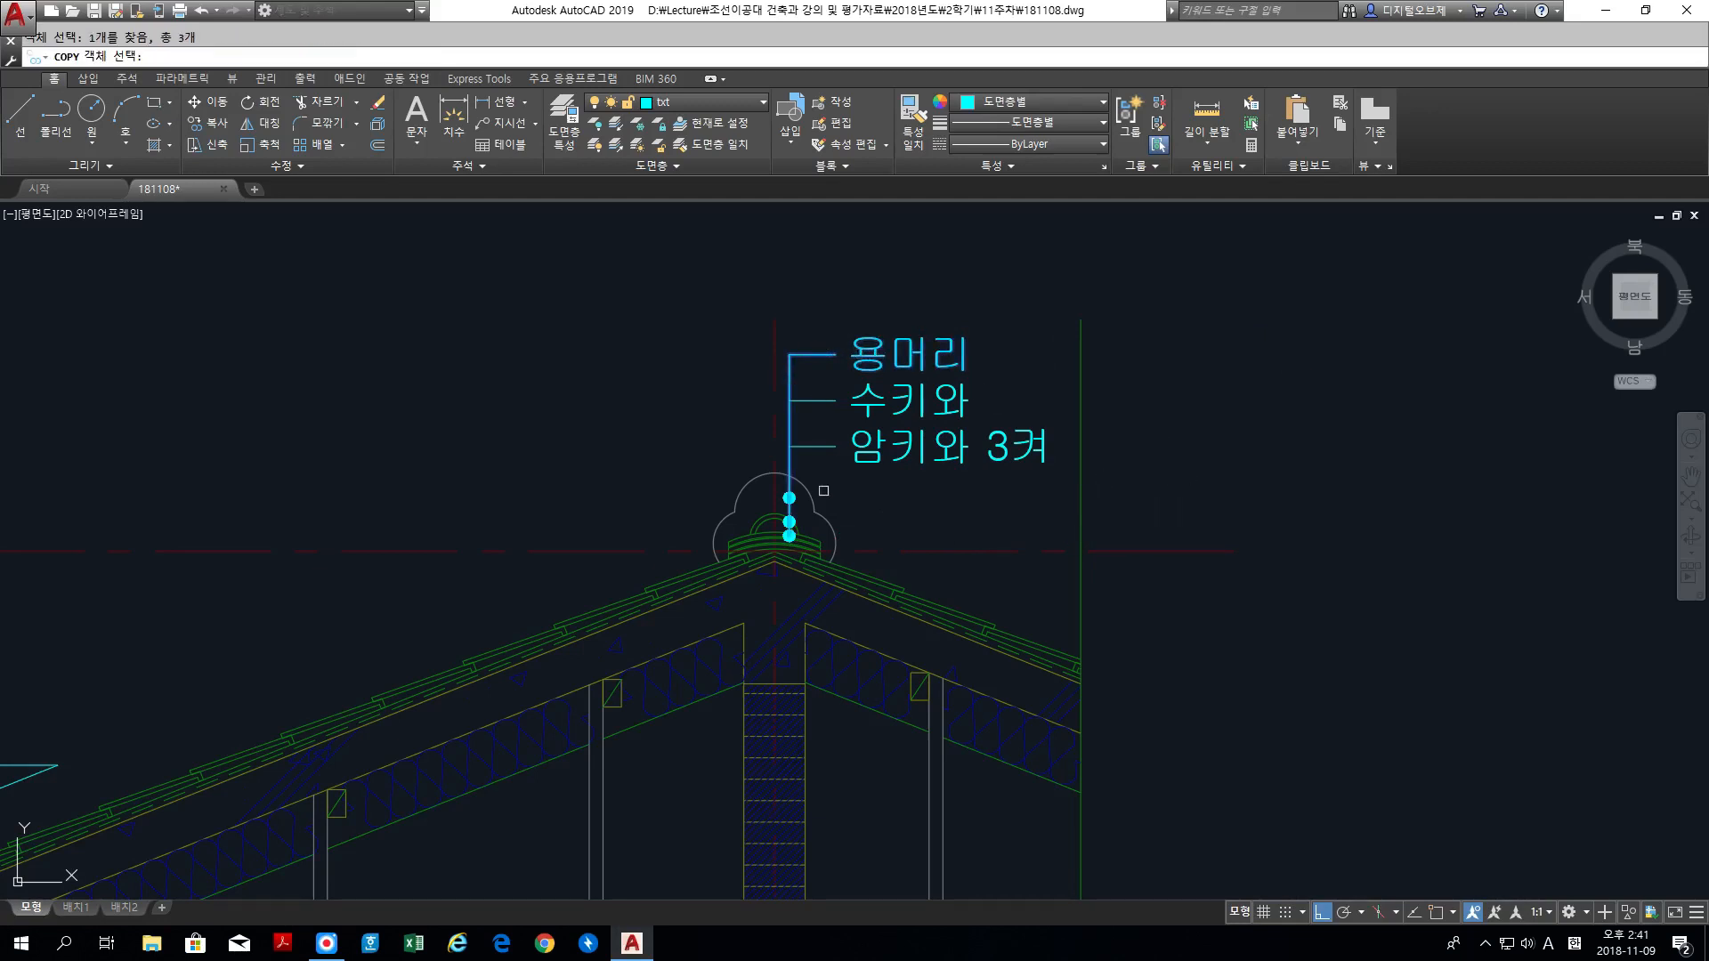
key("Return")
left_click(895, 520)
scroll(1239, 489, "down", 6)
middle_click_drag(1362, 480, 548, 490)
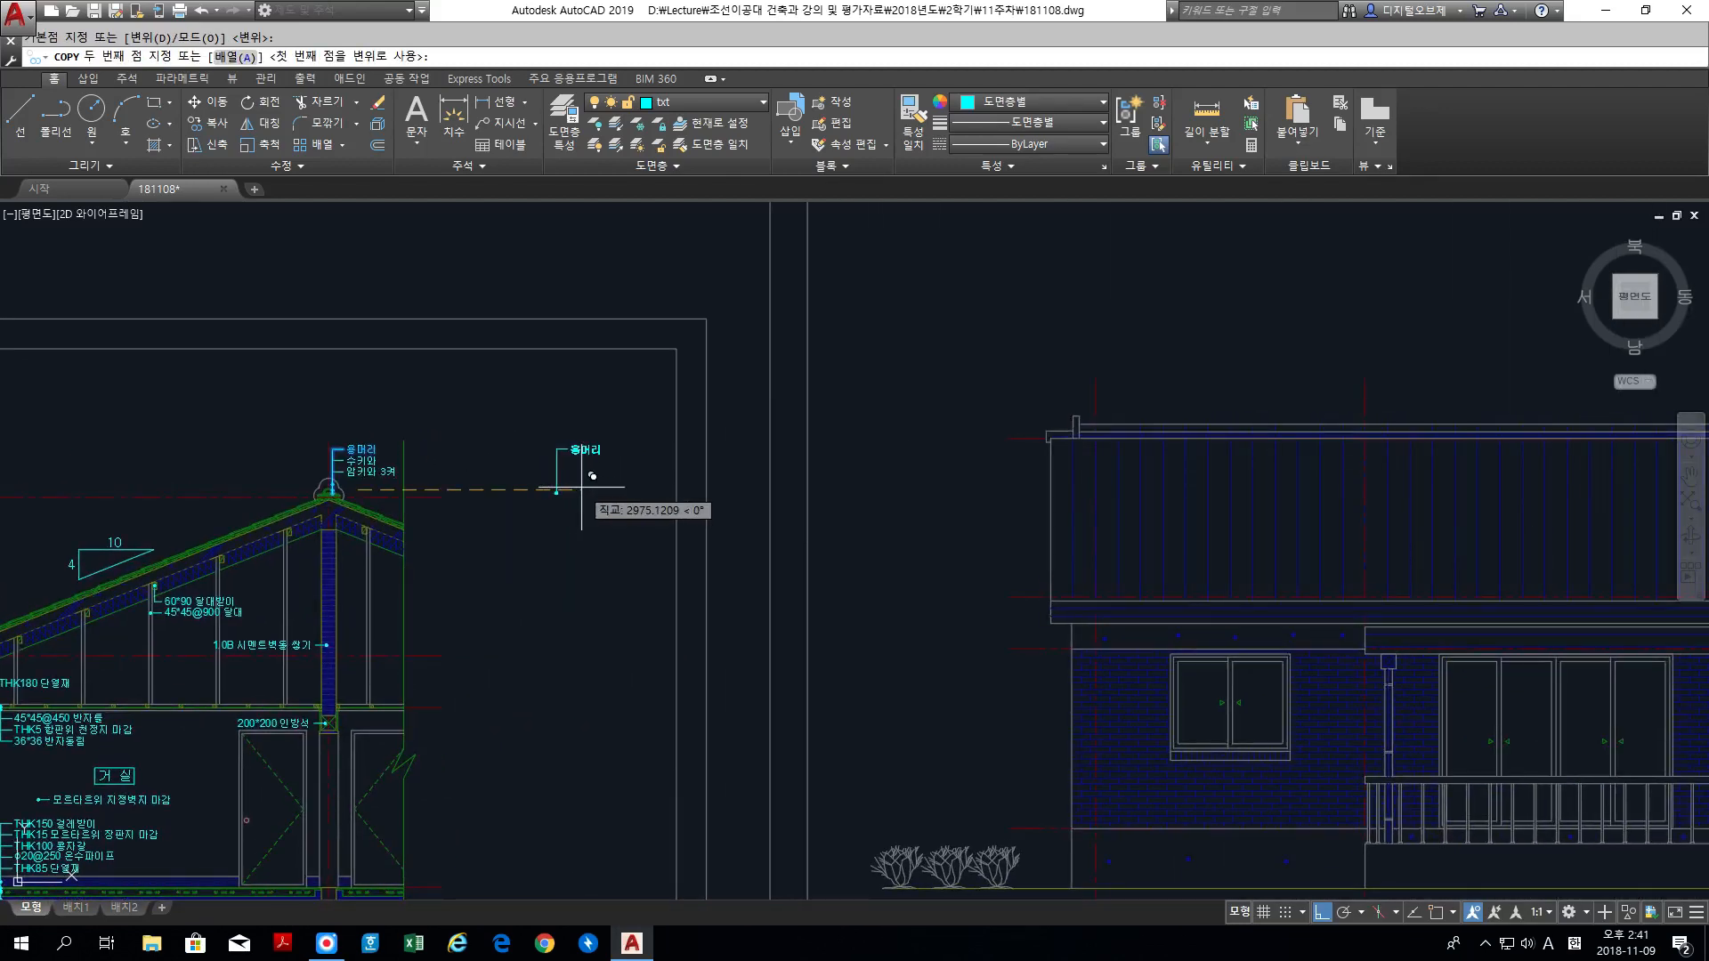
key("F8")
middle_click_drag(1145, 362, 718, 359)
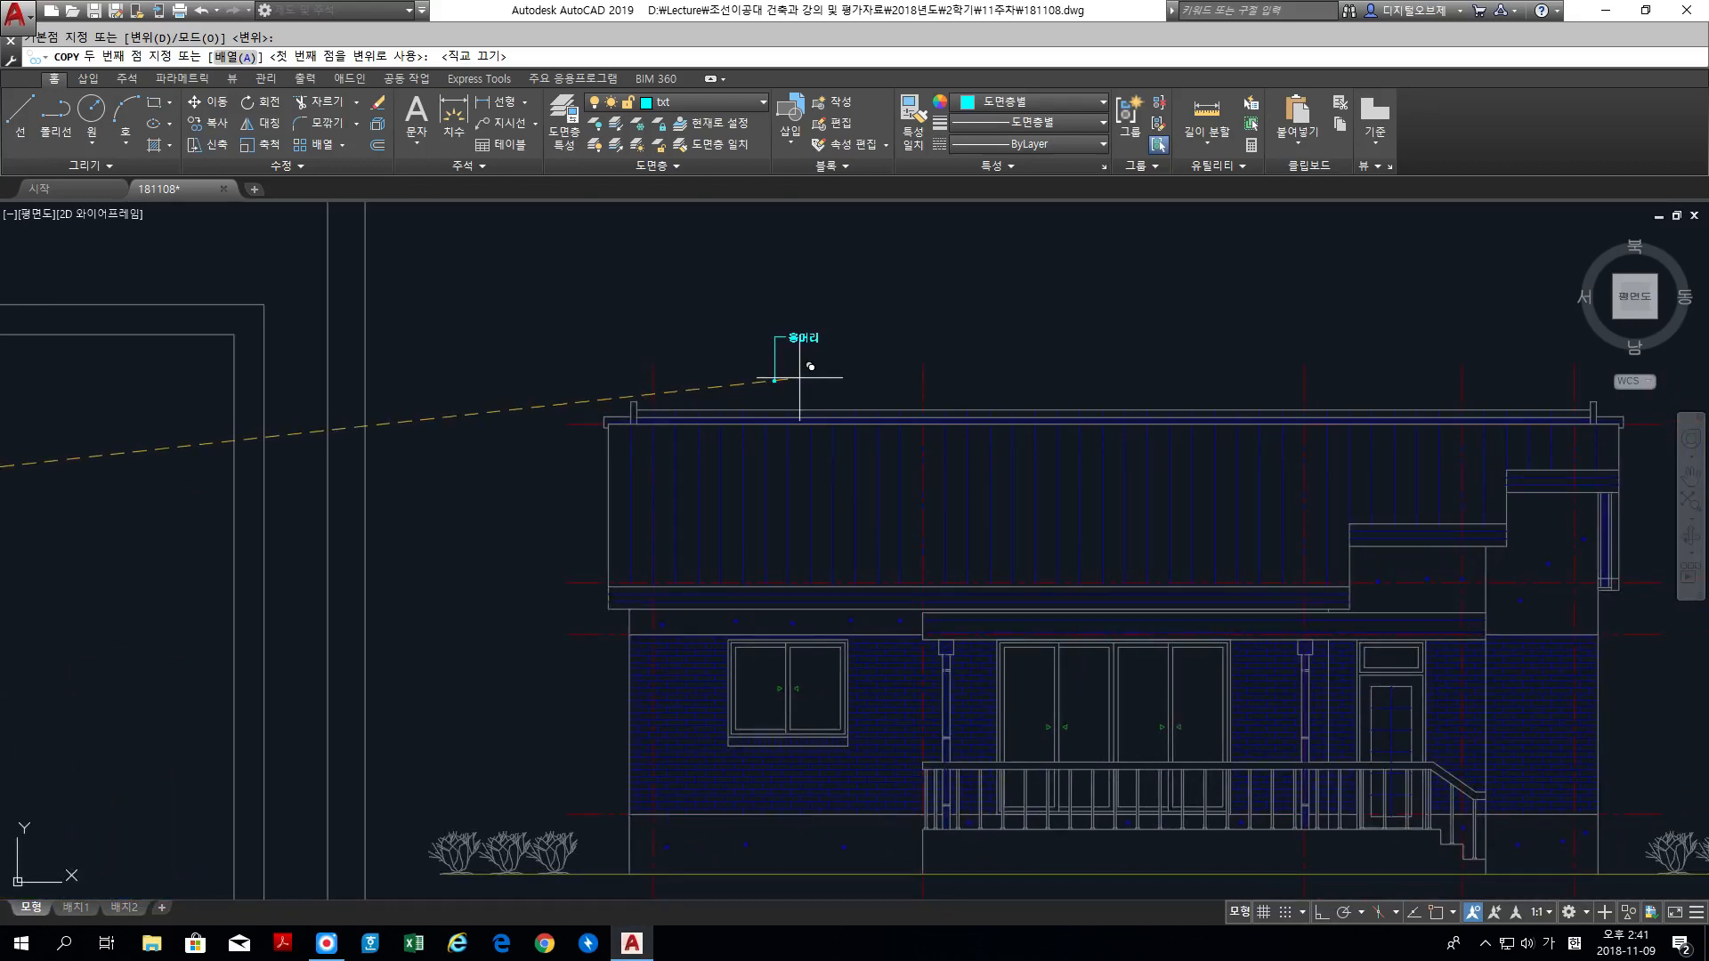
left_click(799, 375)
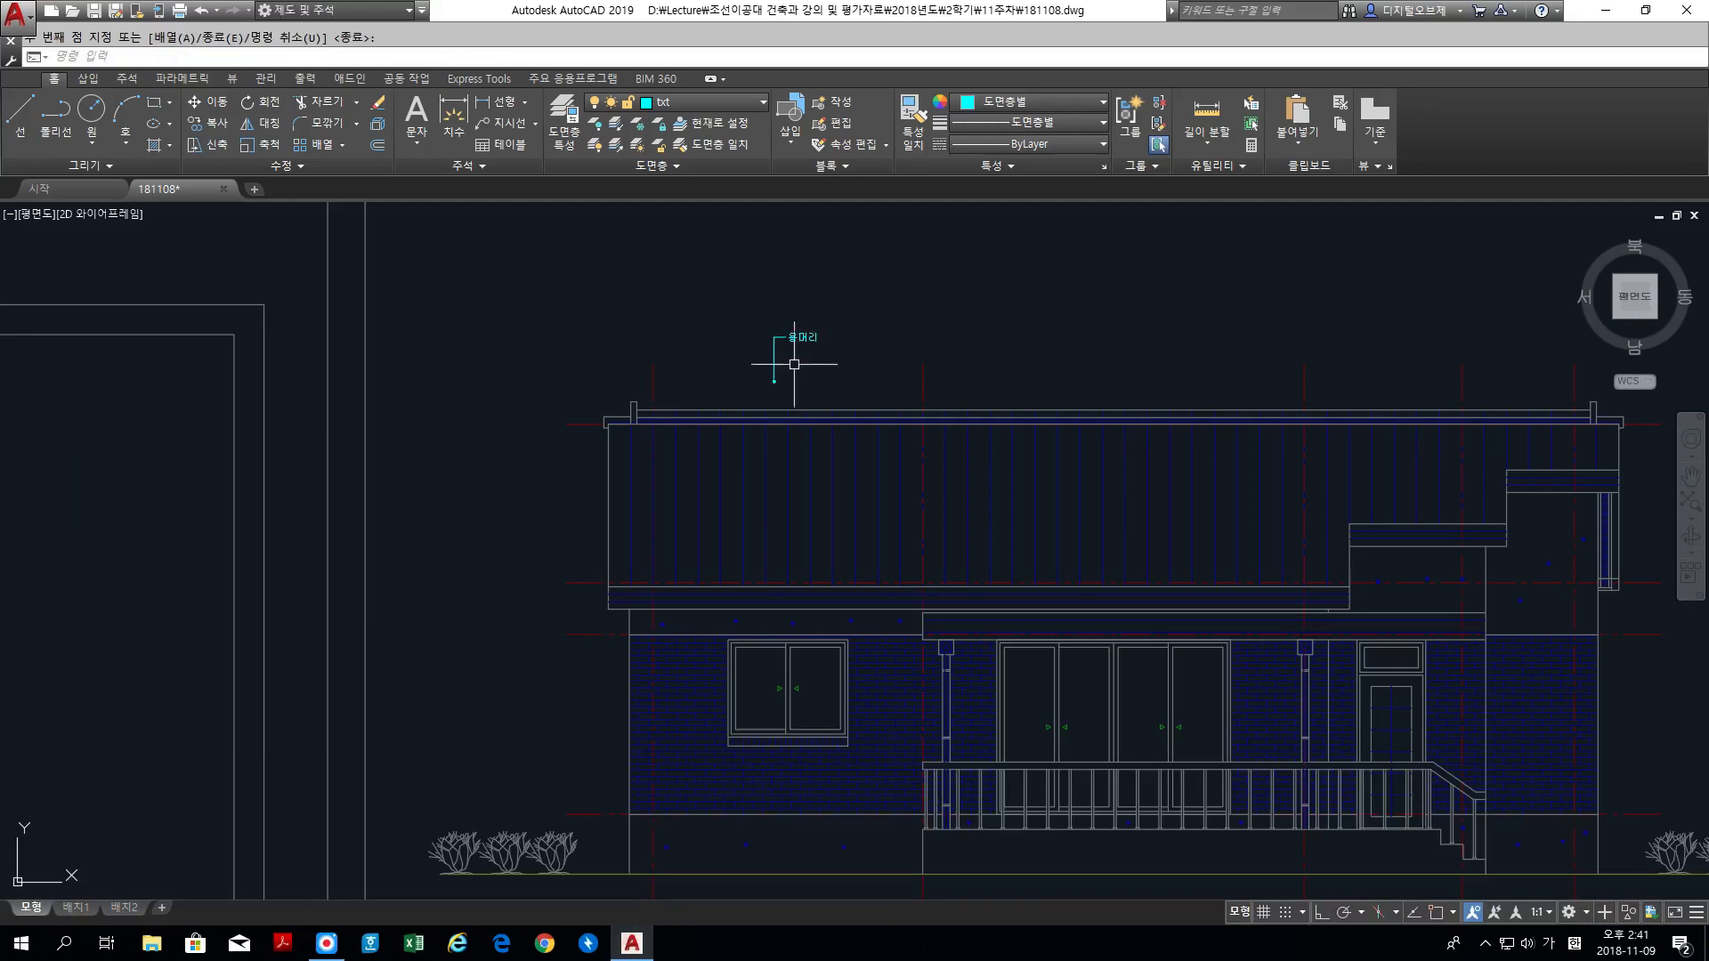
Step: Scale the copied 용머리 label and leader by 1.25, using the leader's dotted end as the base point
scroll(783, 349, "up", 2)
scroll(783, 351, "up", 4)
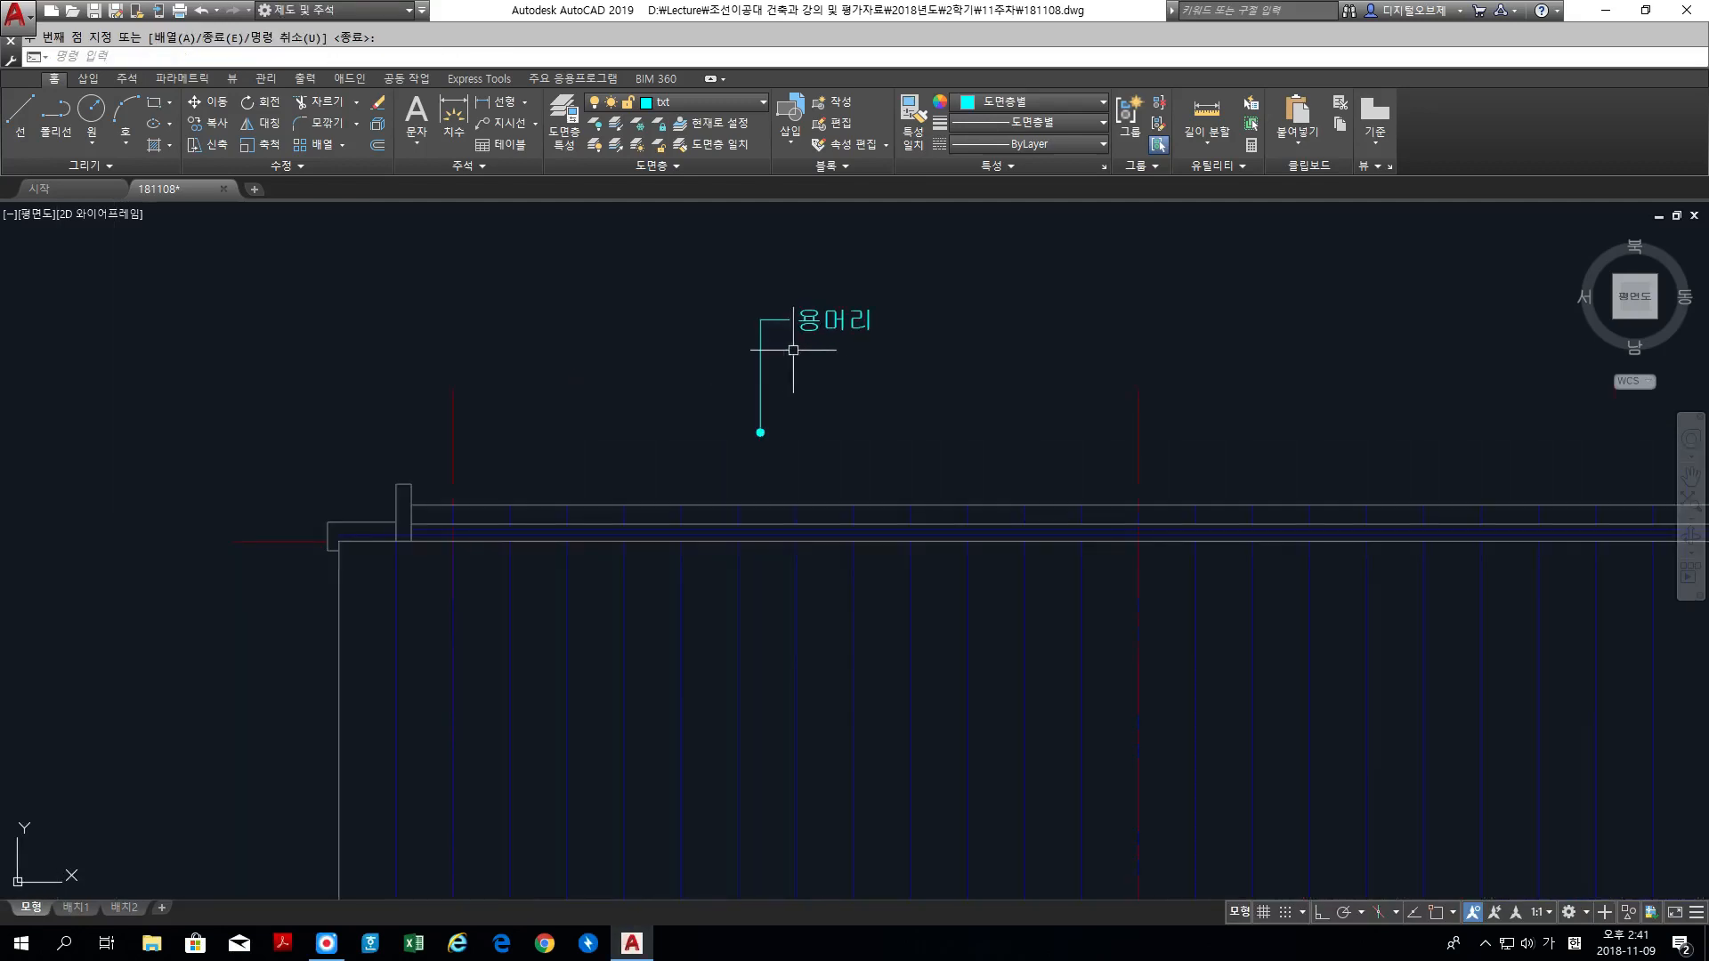
scroll(821, 476, "up", 2)
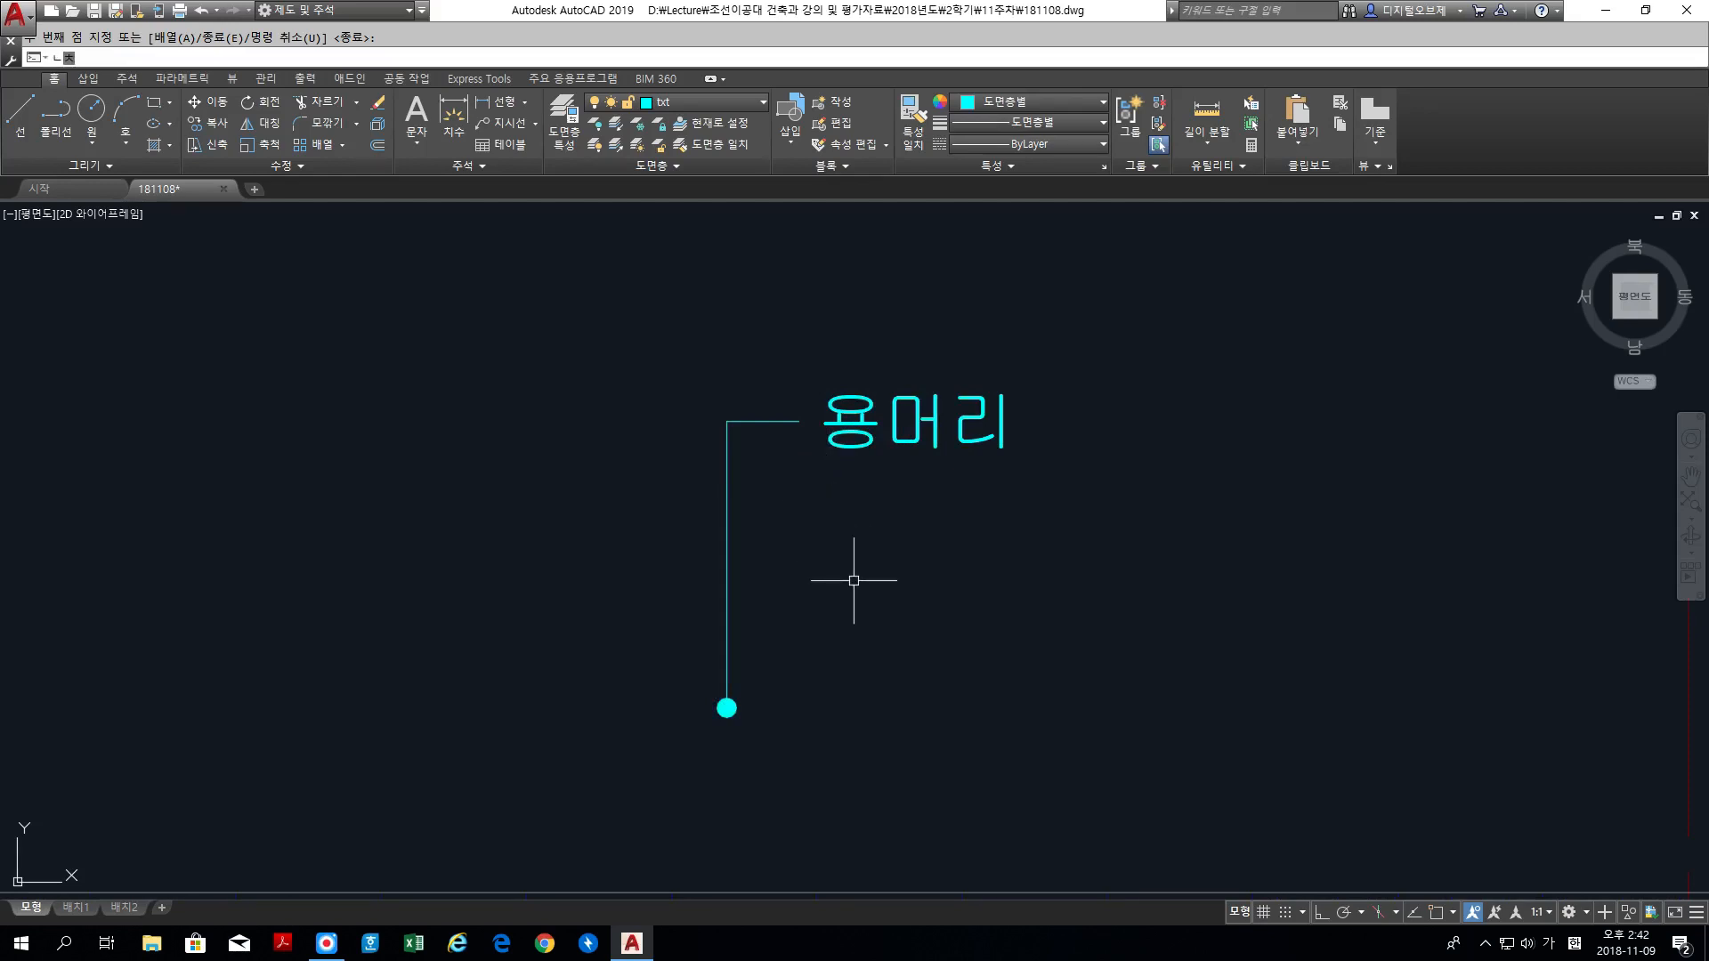
key("Return")
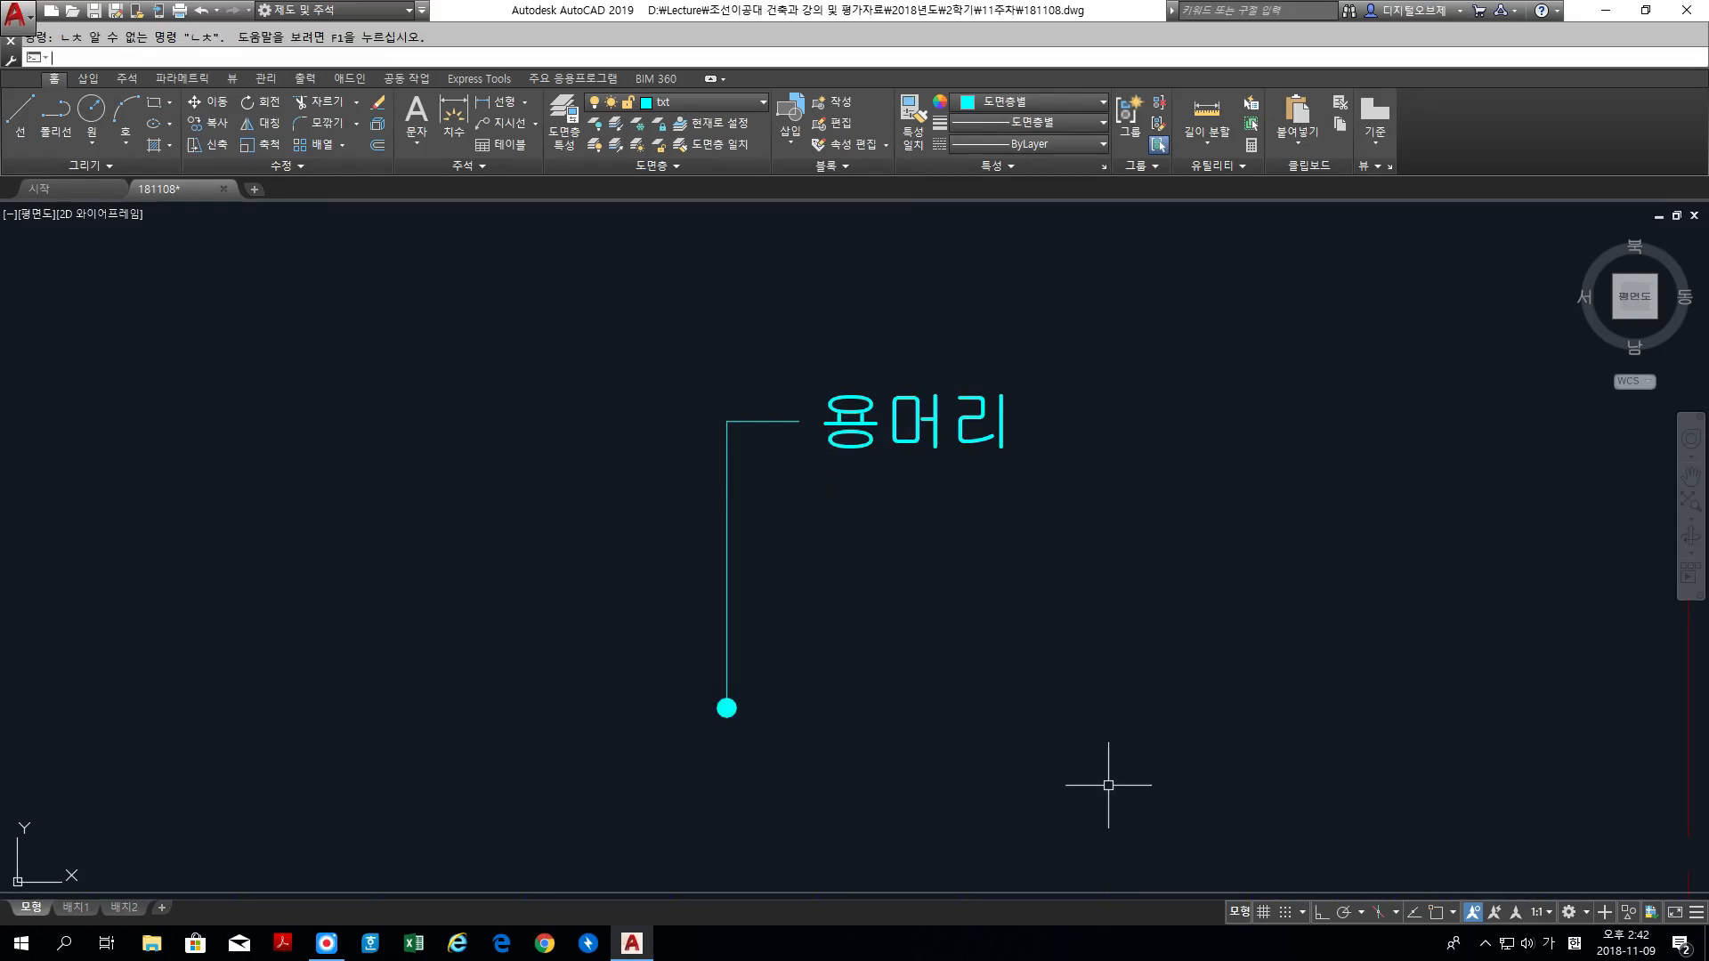
type("sc")
key("Return")
left_click(1128, 780)
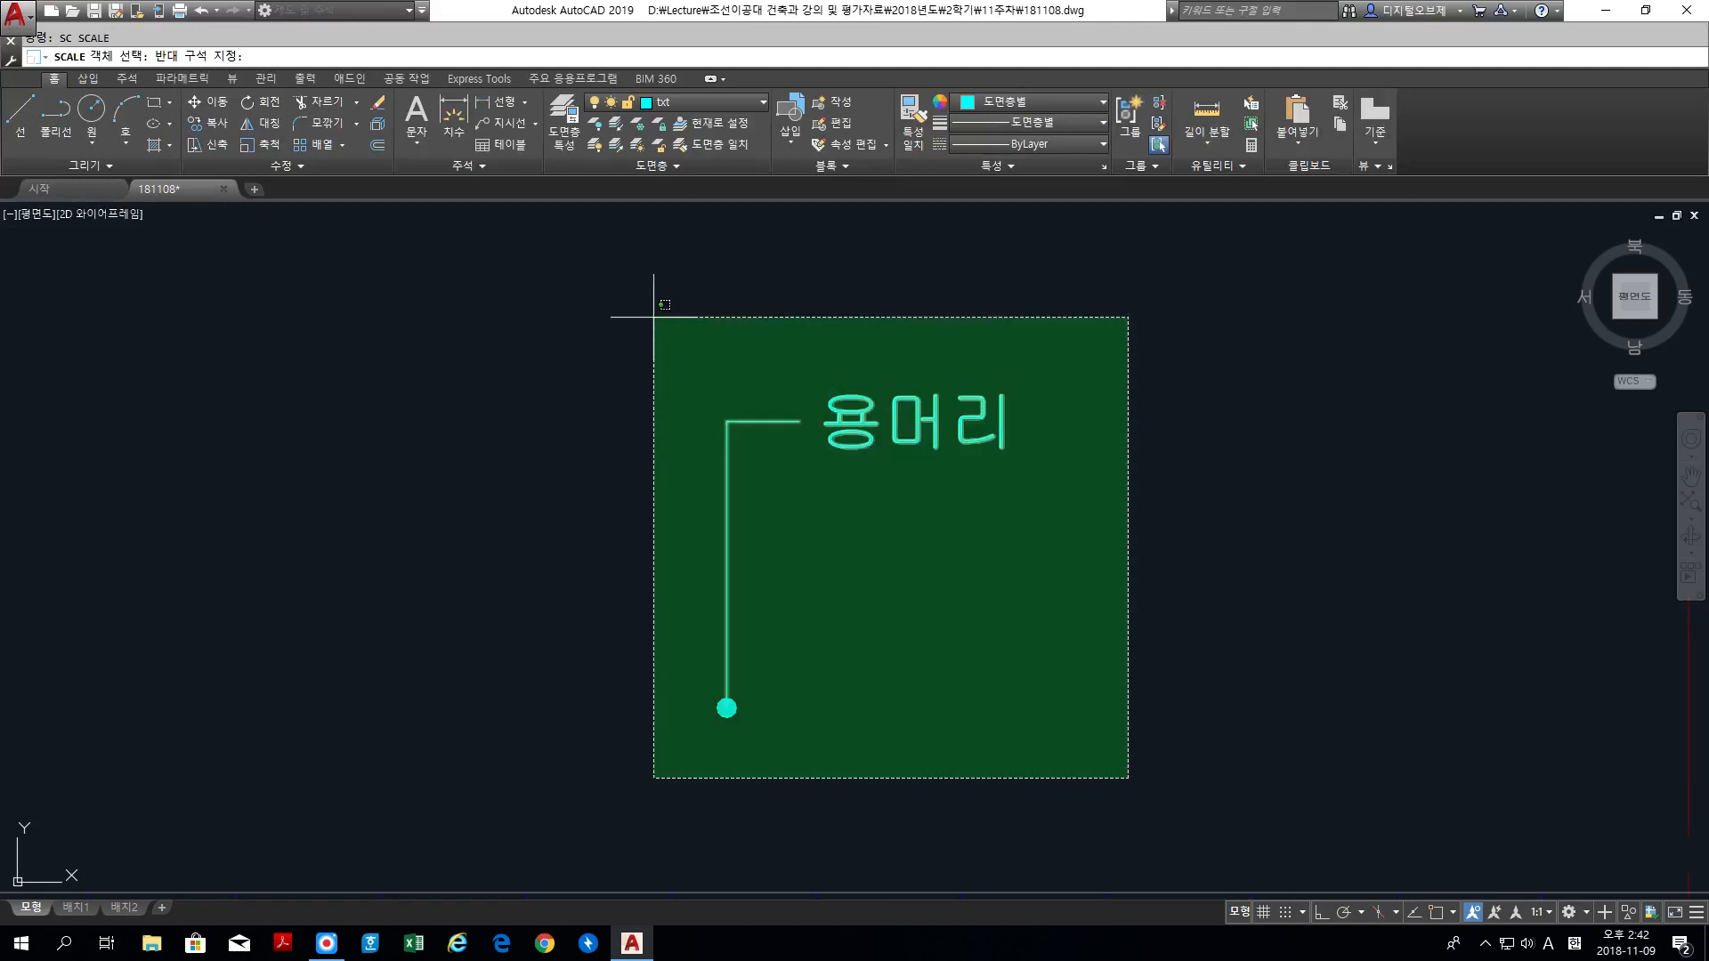
left_click(652, 316)
key("Return")
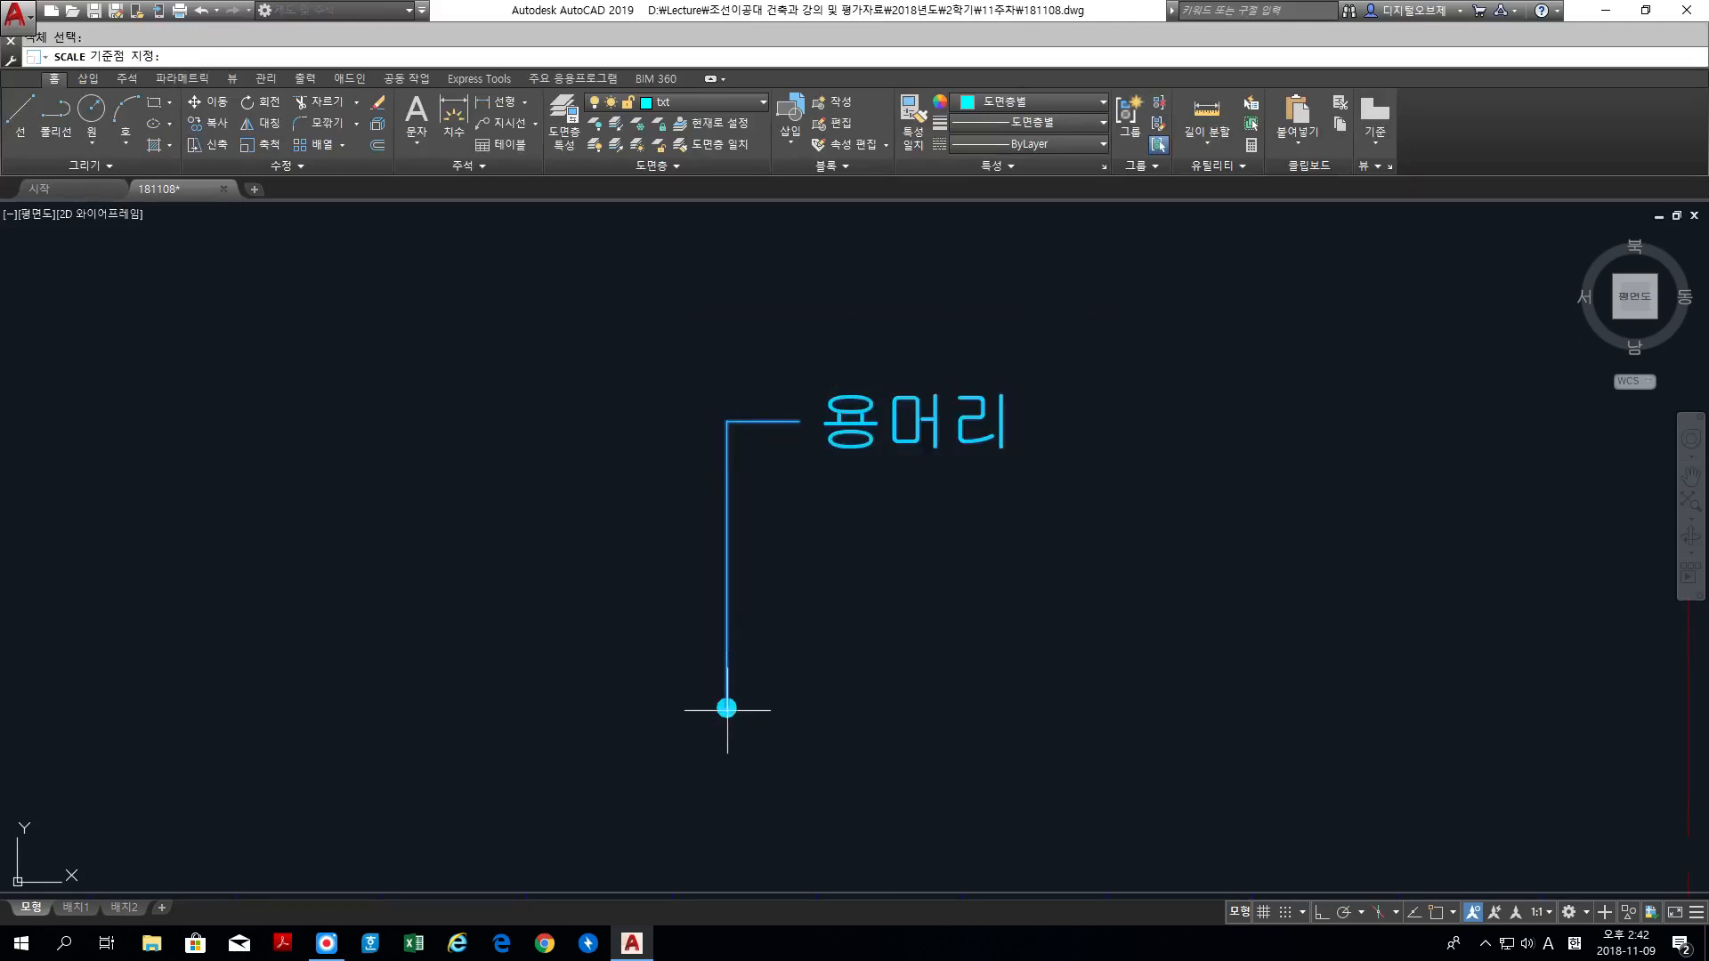
key("F3")
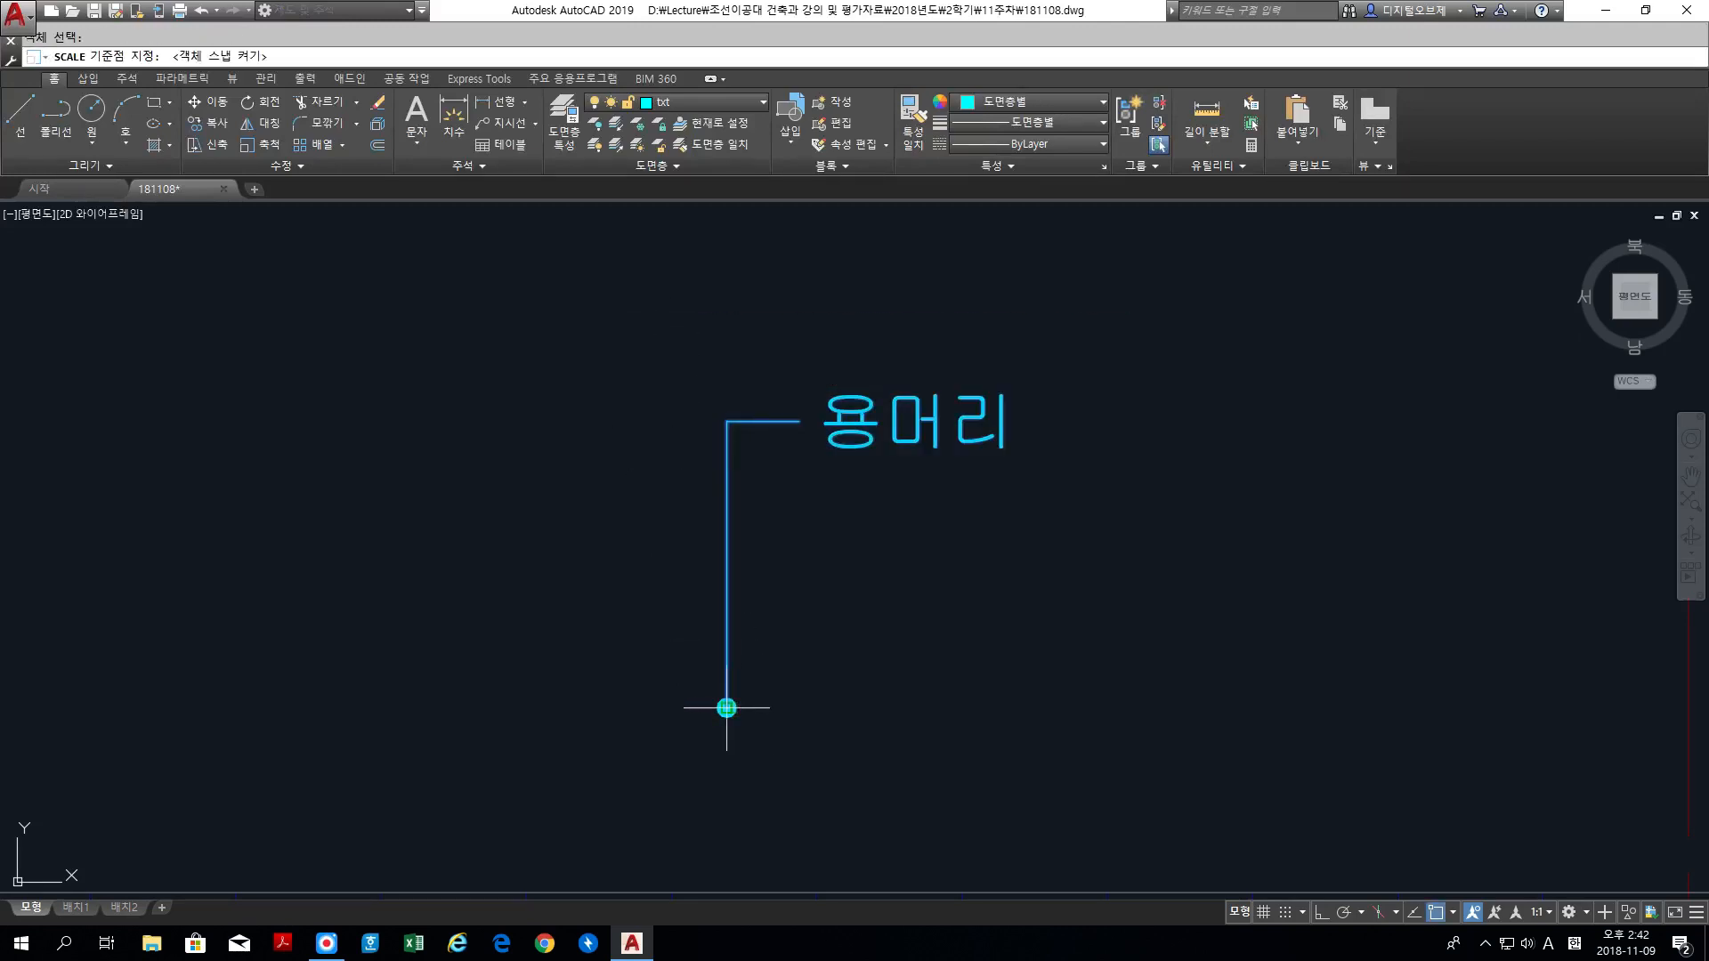
left_click(727, 708)
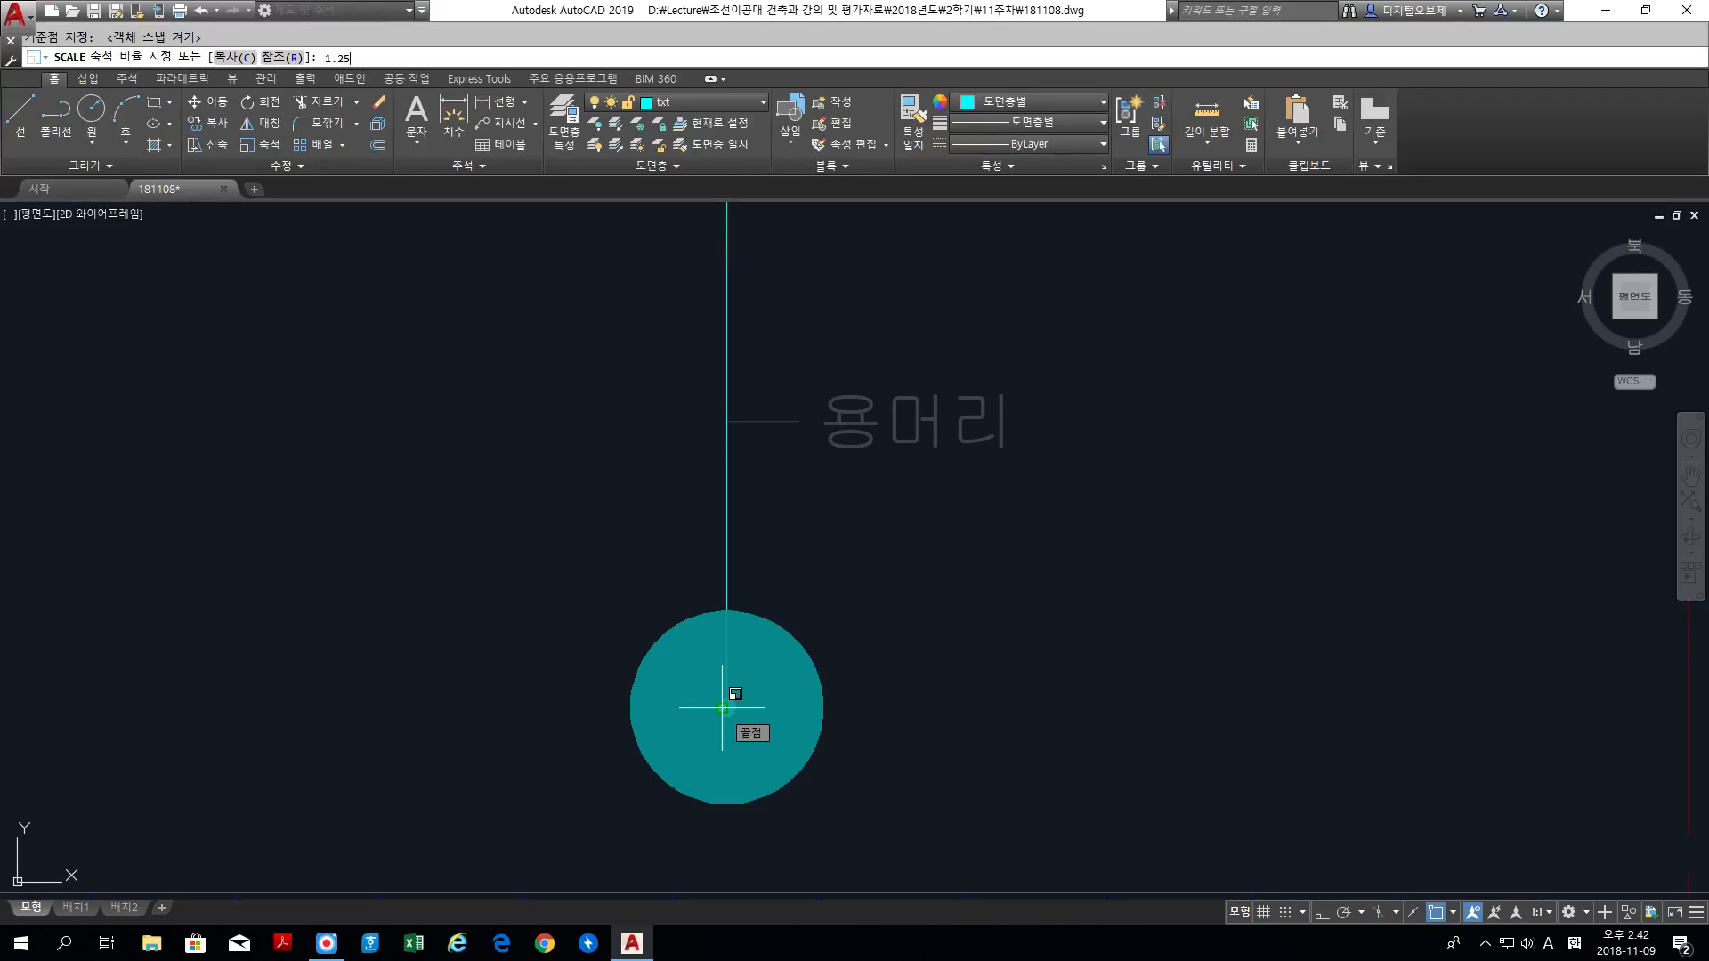
key("Return")
Step: Copy the enlarged label horizontally to two more places above the roof, about 4530 and 8420 units from the original
scroll(763, 702, "down", 3)
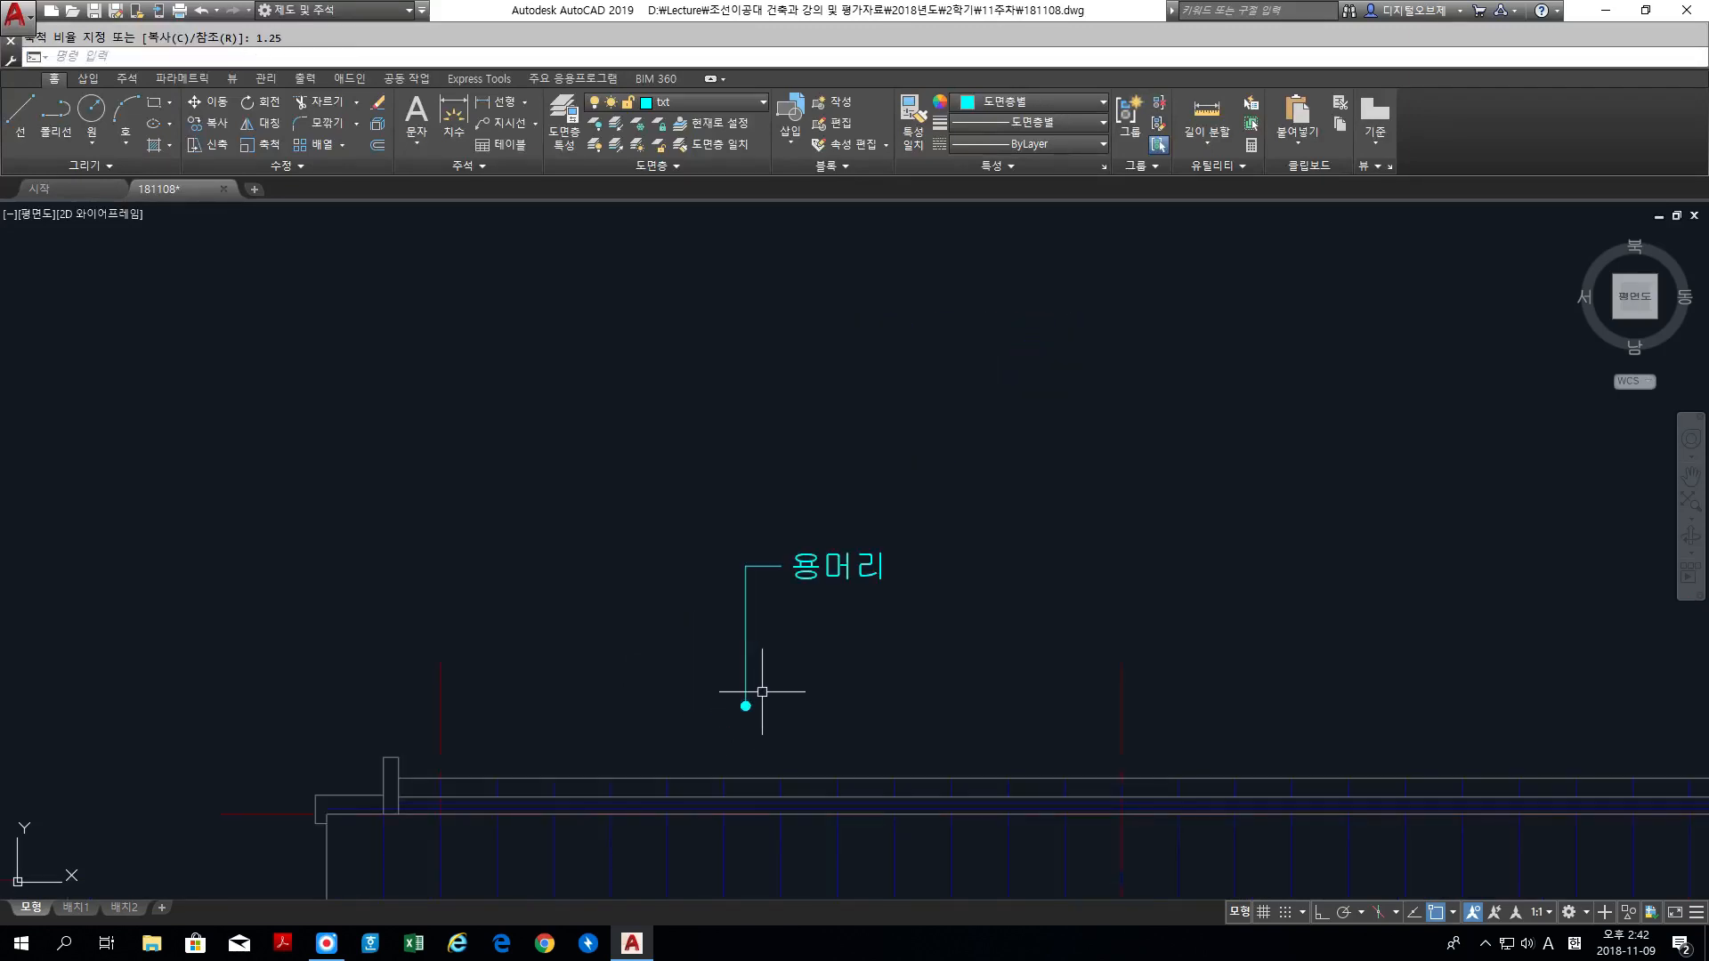
scroll(793, 703, "down", 2)
middle_click_drag(794, 709, 739, 593)
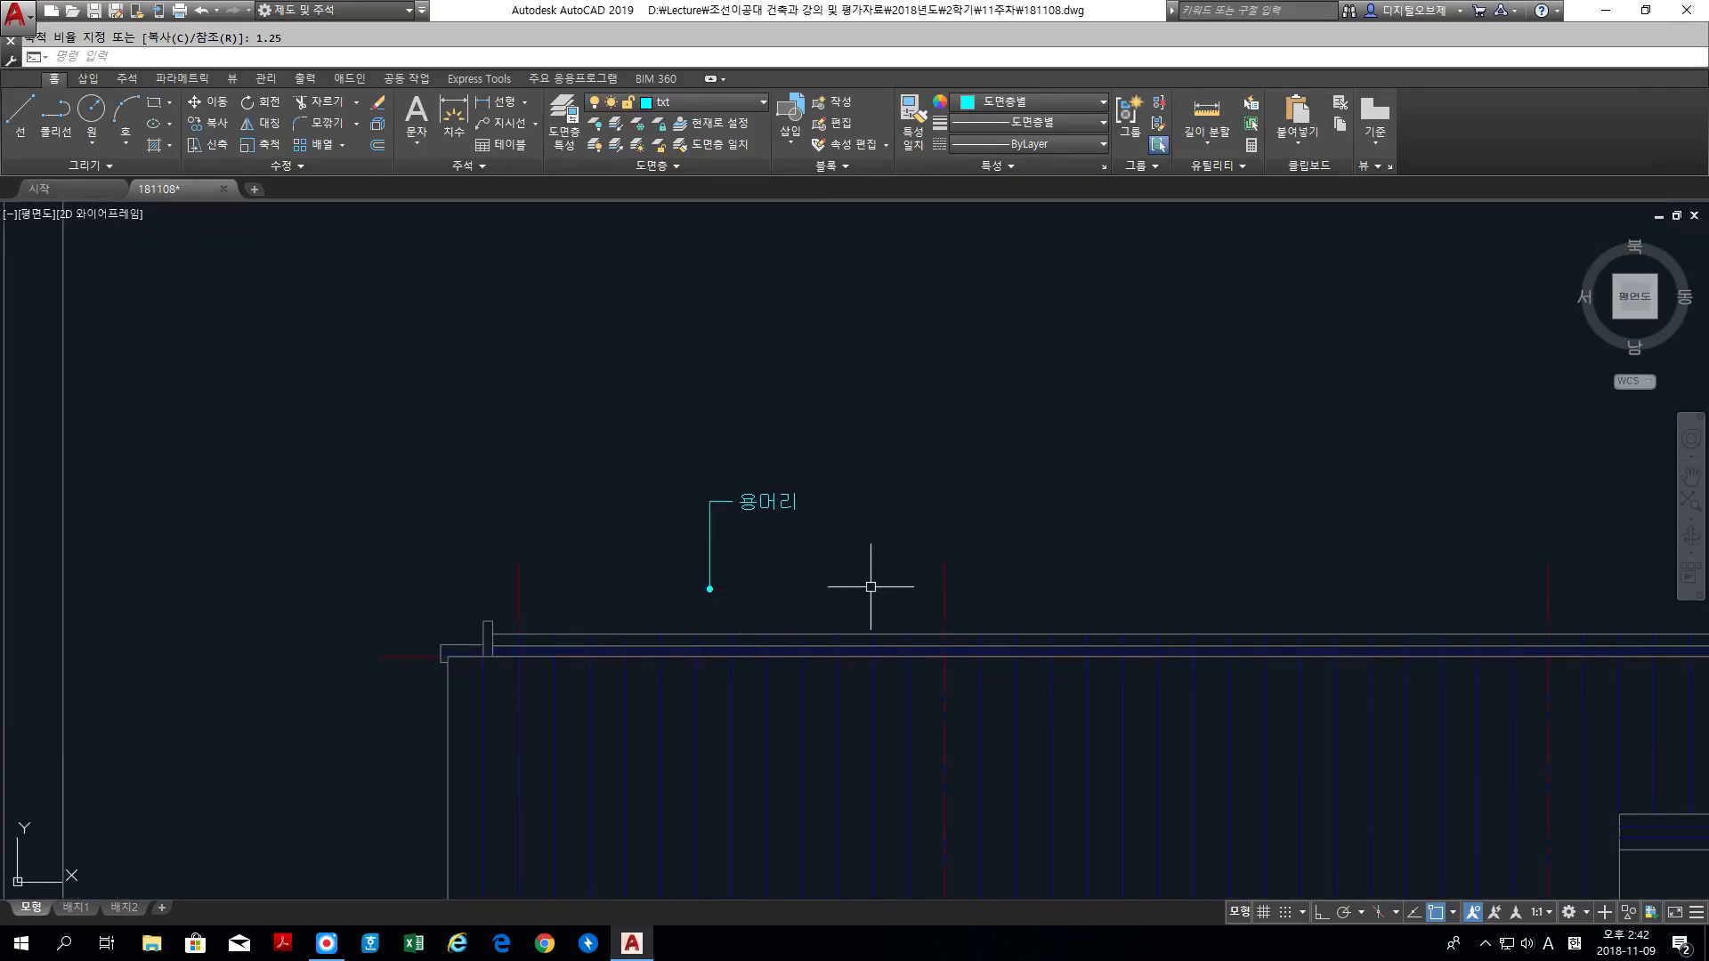
type("c")
key("Return")
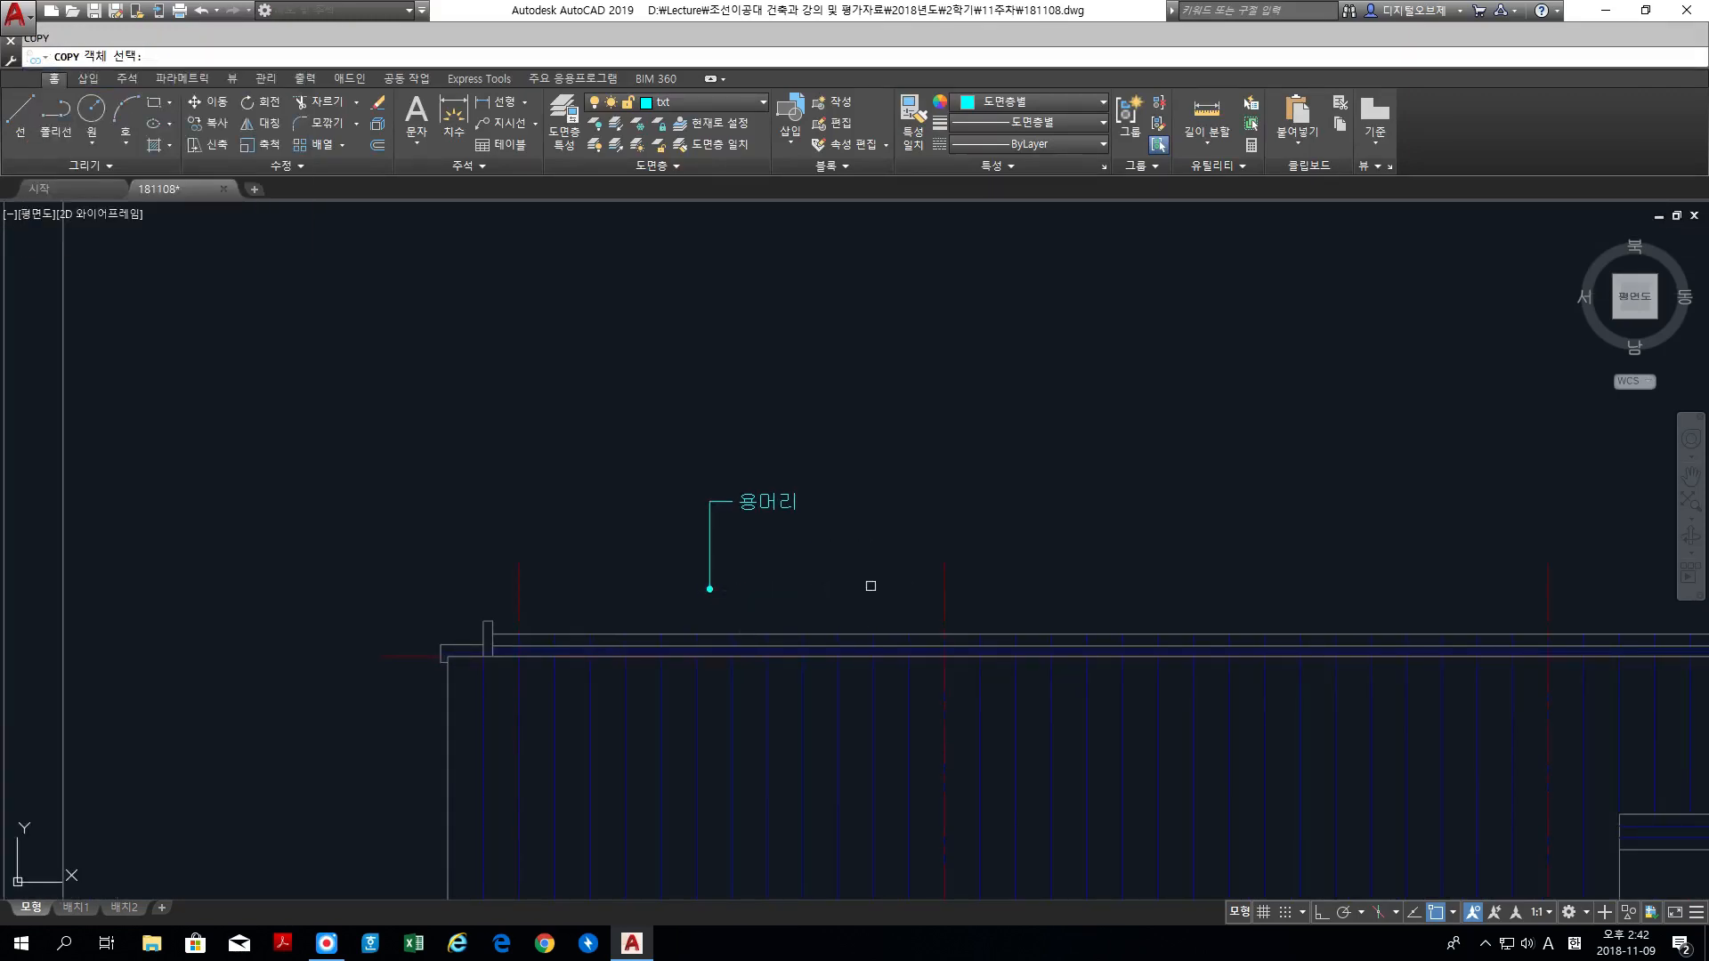
left_click(855, 615)
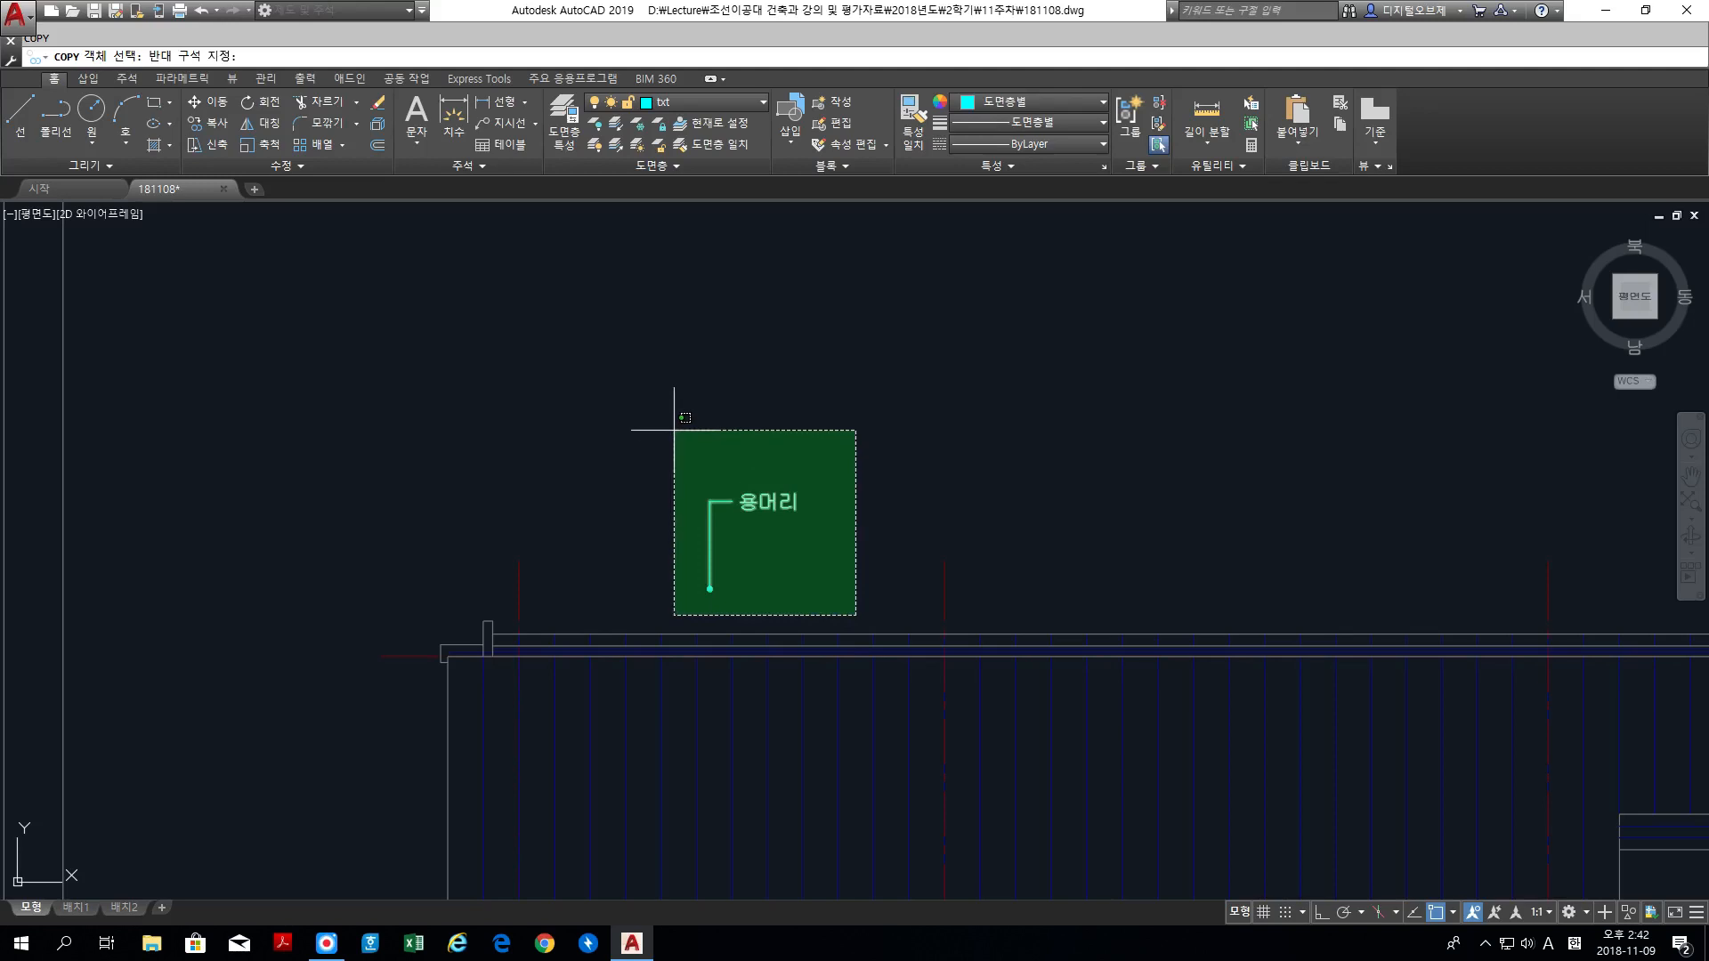
left_click(677, 429)
key("Return")
left_click(683, 420)
mouse_move(1160, 419)
middle_mouse_down()
mouse_move(719, 347)
mouse_move(697, 314)
middle_mouse_up()
scroll(727, 354, "down", 2)
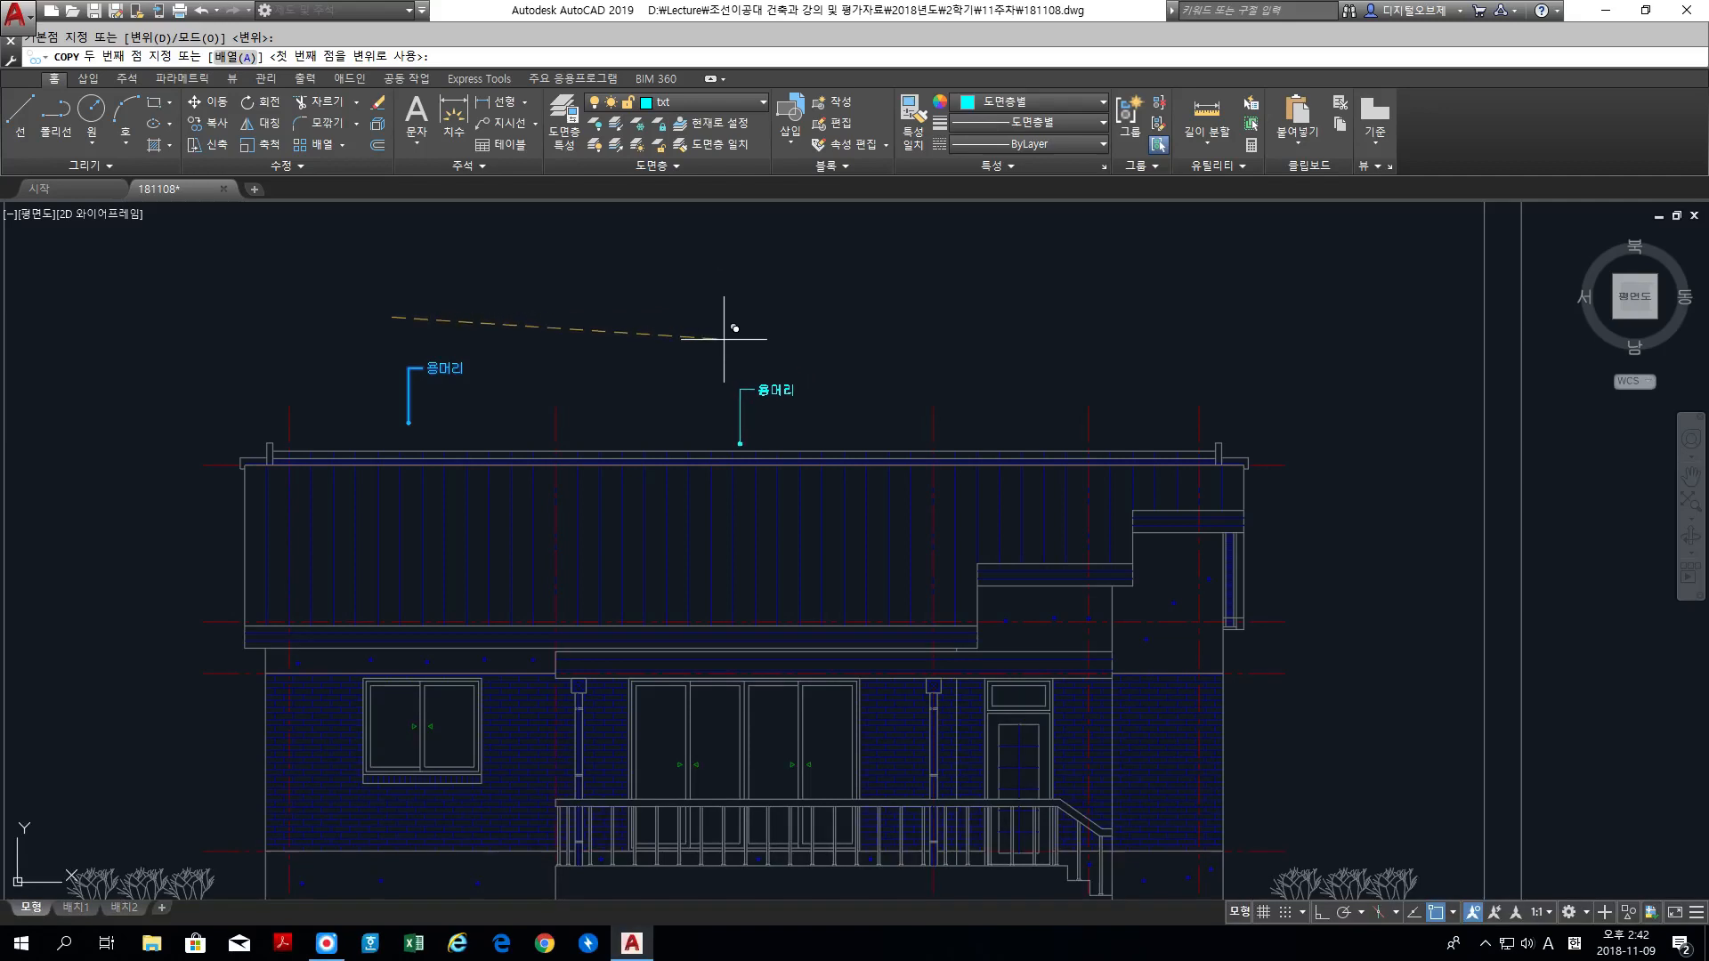
key("F8")
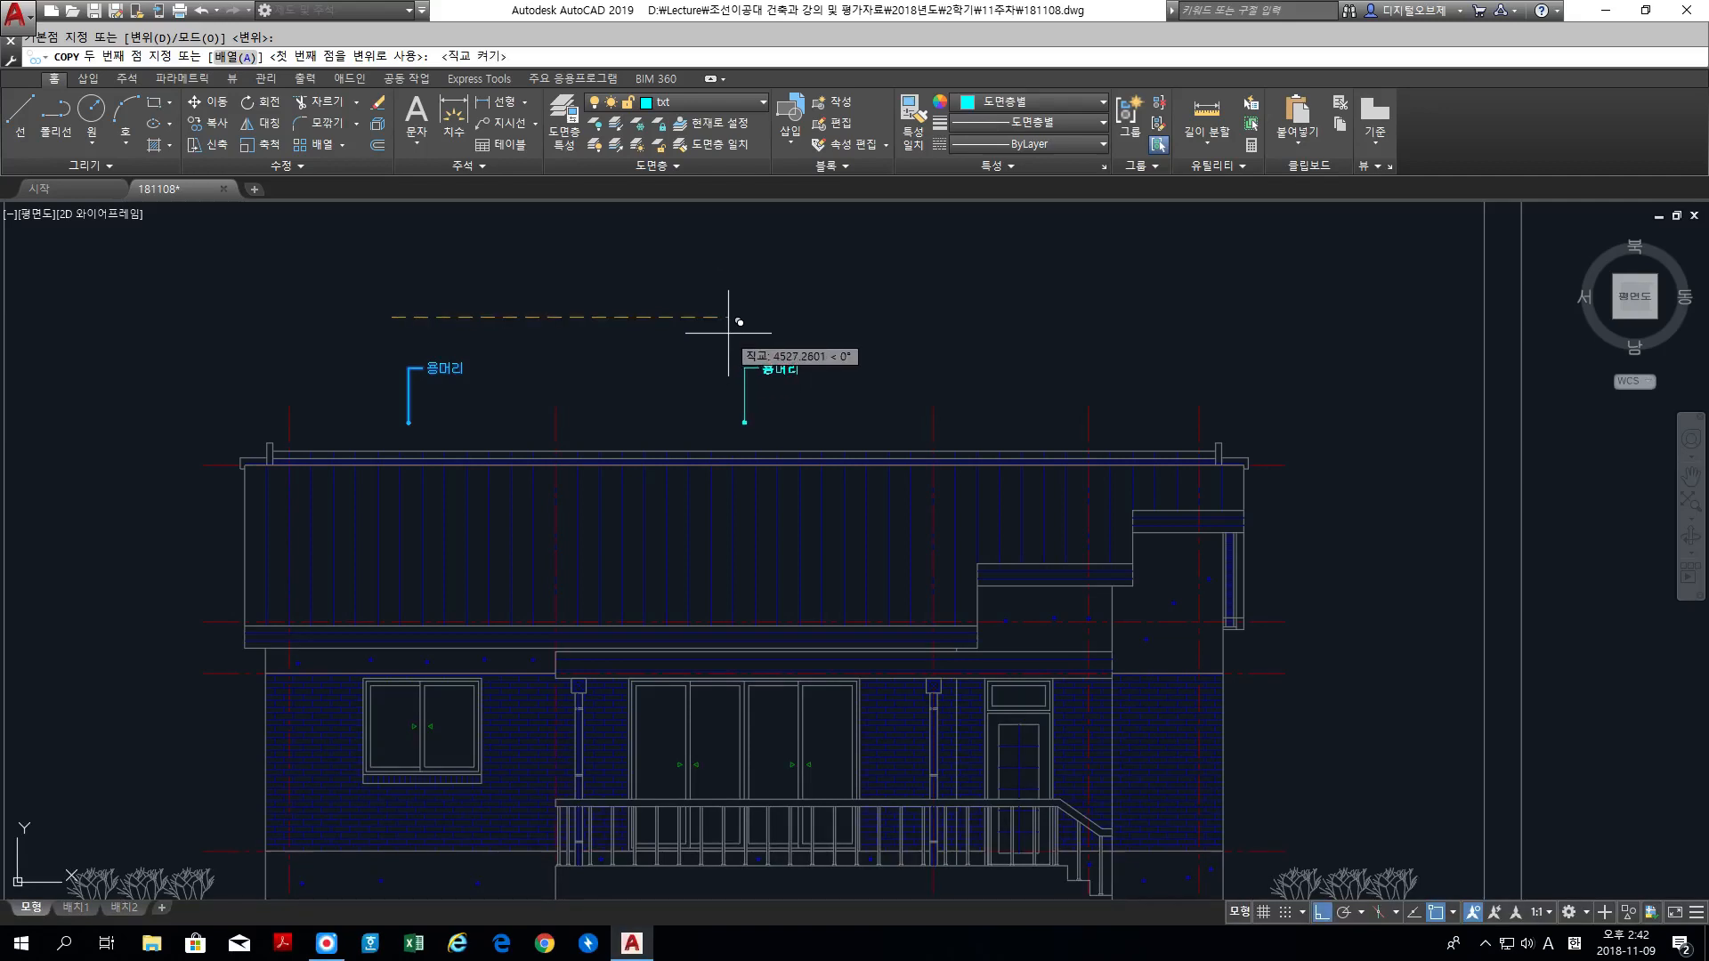
left_click(728, 333)
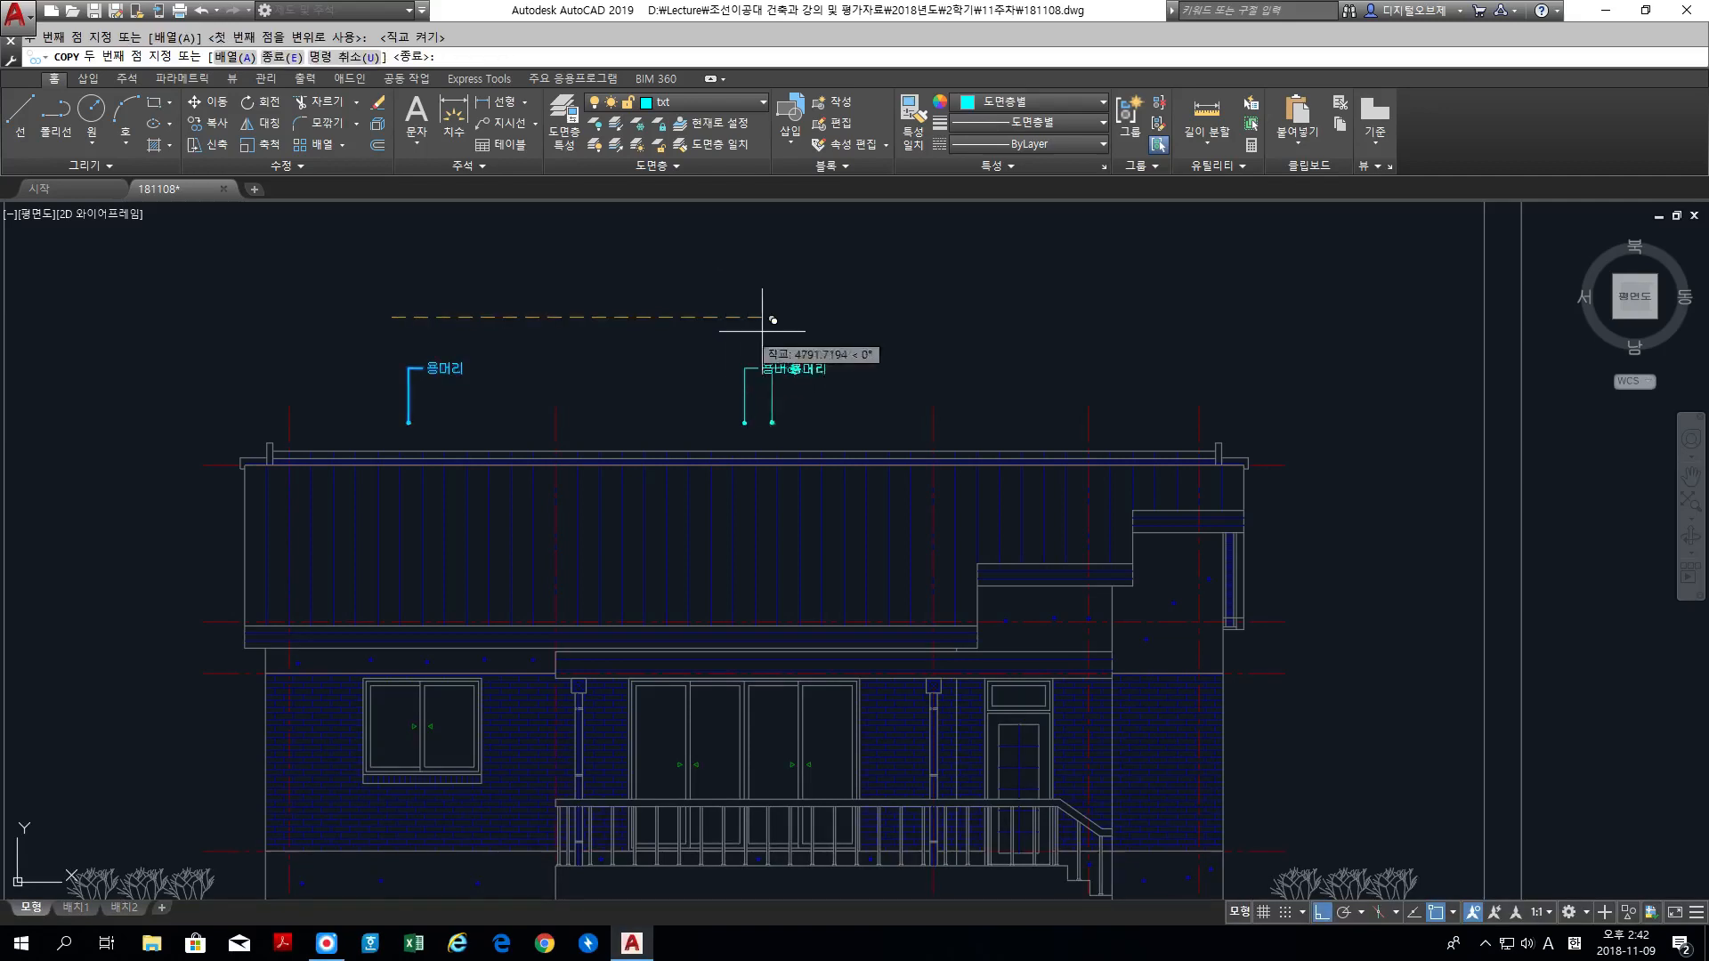
left_click(1016, 347)
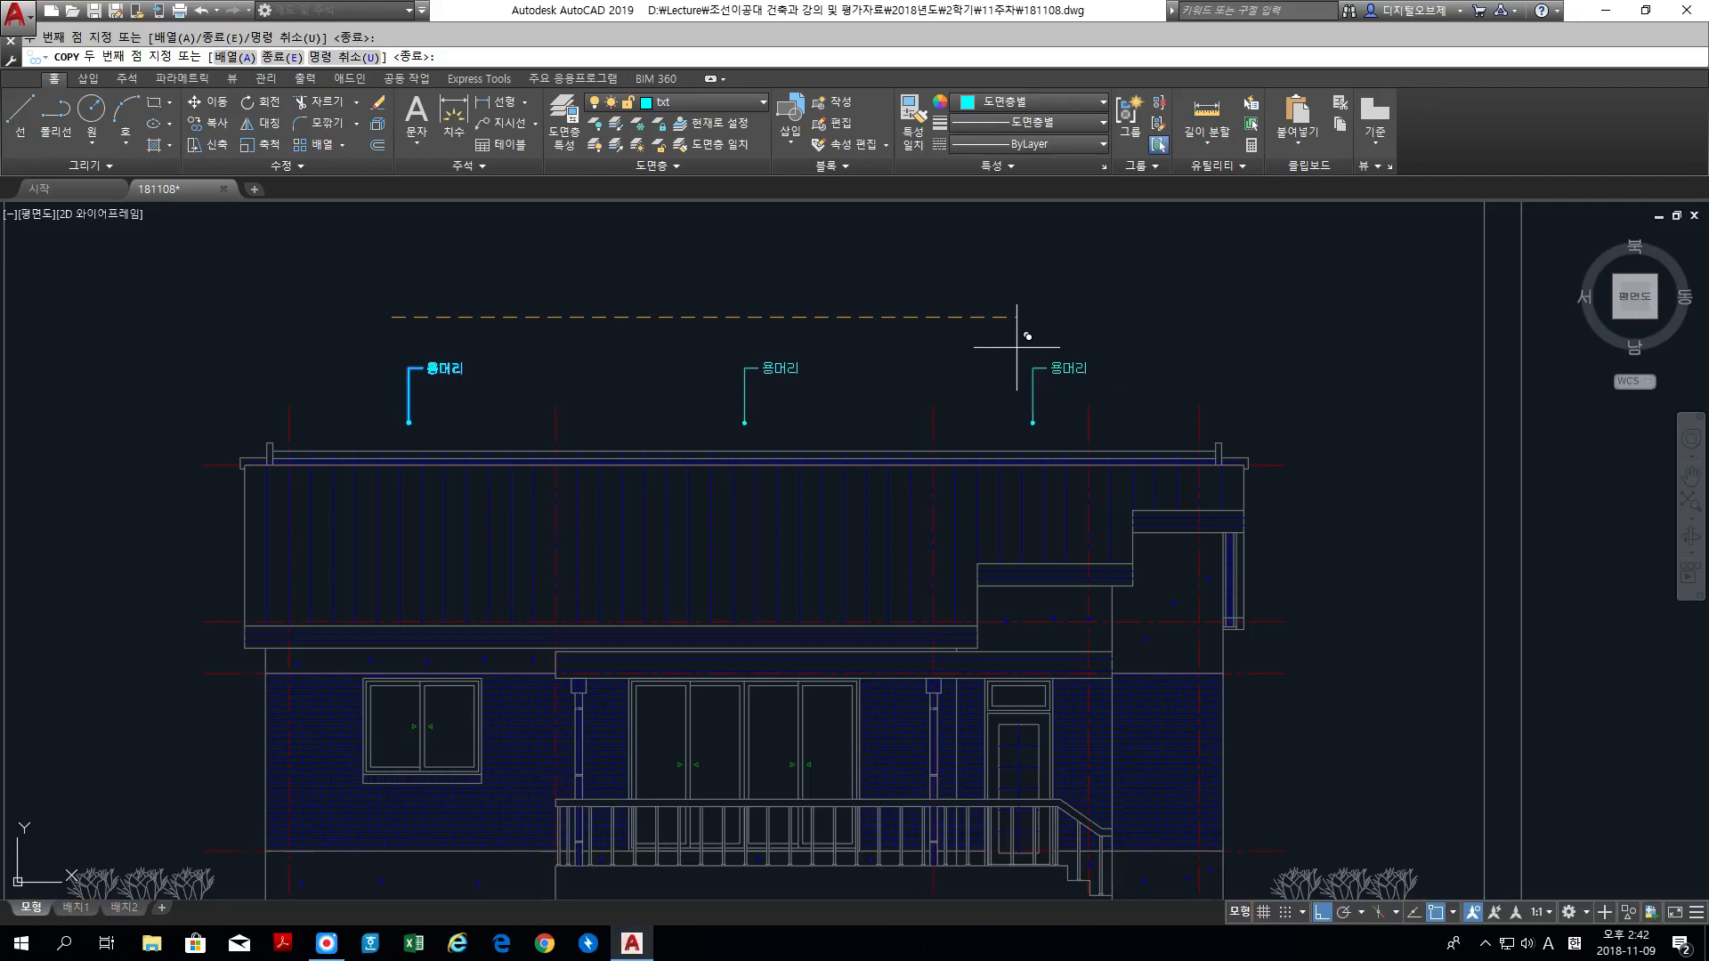
key("Return")
Step: Copy the first roof label and its leader about 8500 units straight down, below the elevation's ground line
key("Return")
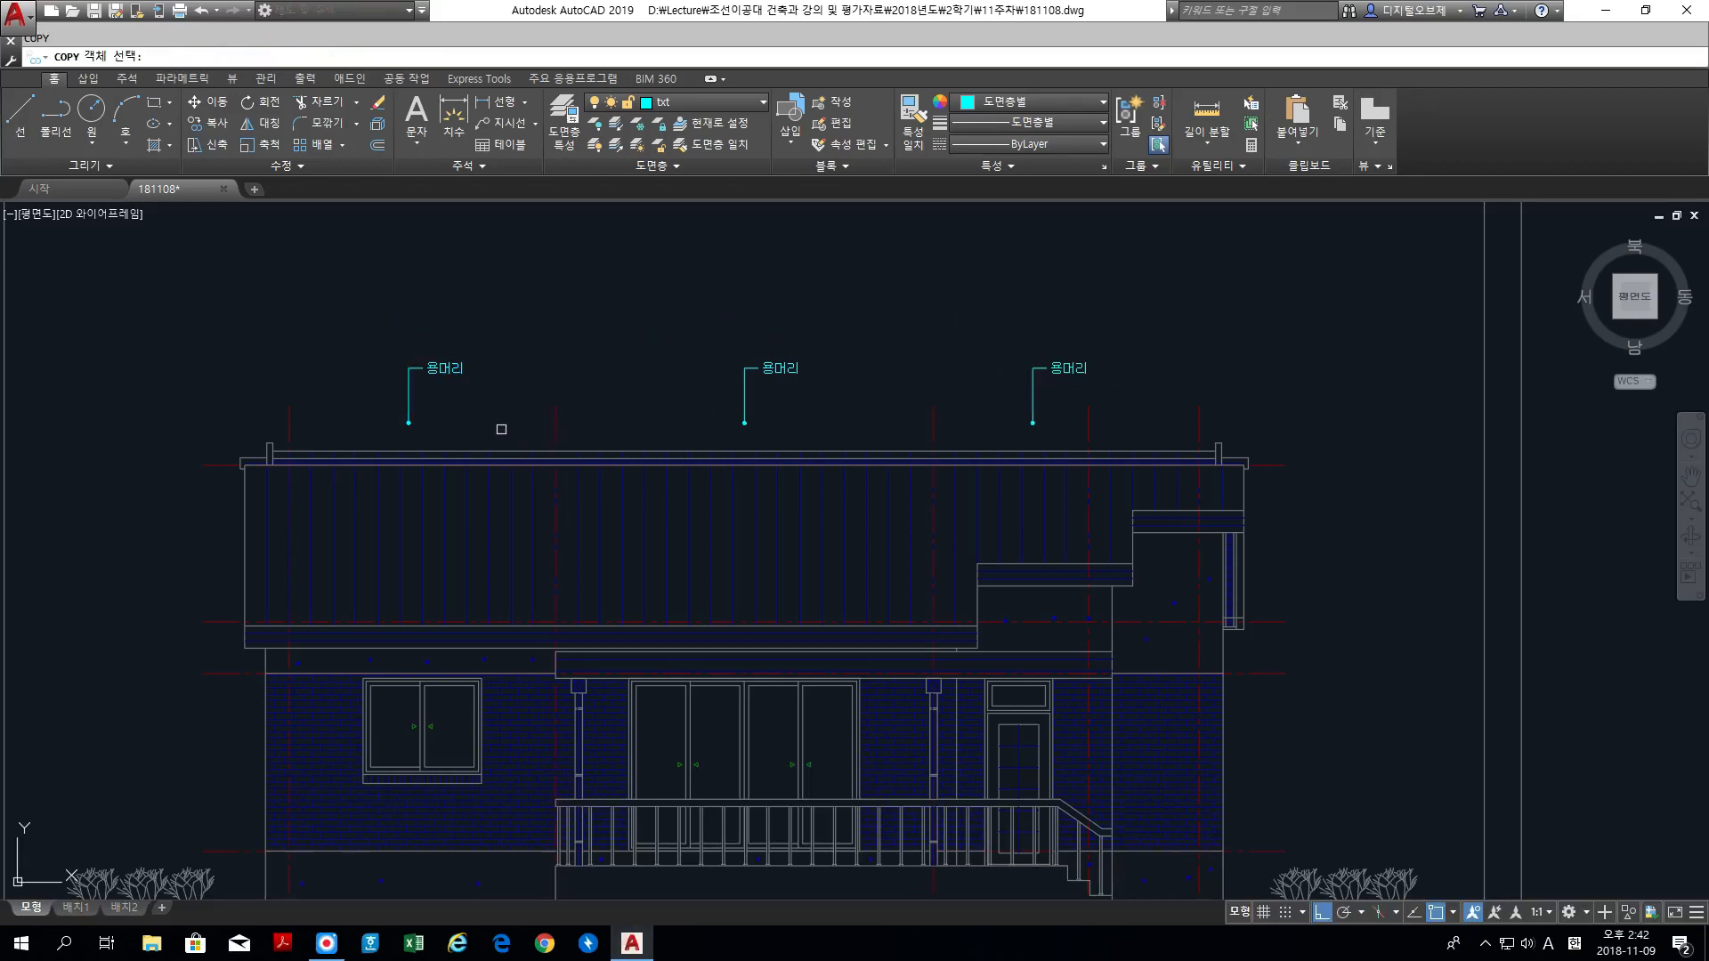
left_click(501, 429)
left_click(367, 330)
key("Return")
left_click(345, 344)
middle_click_drag(345, 682, 566, 208)
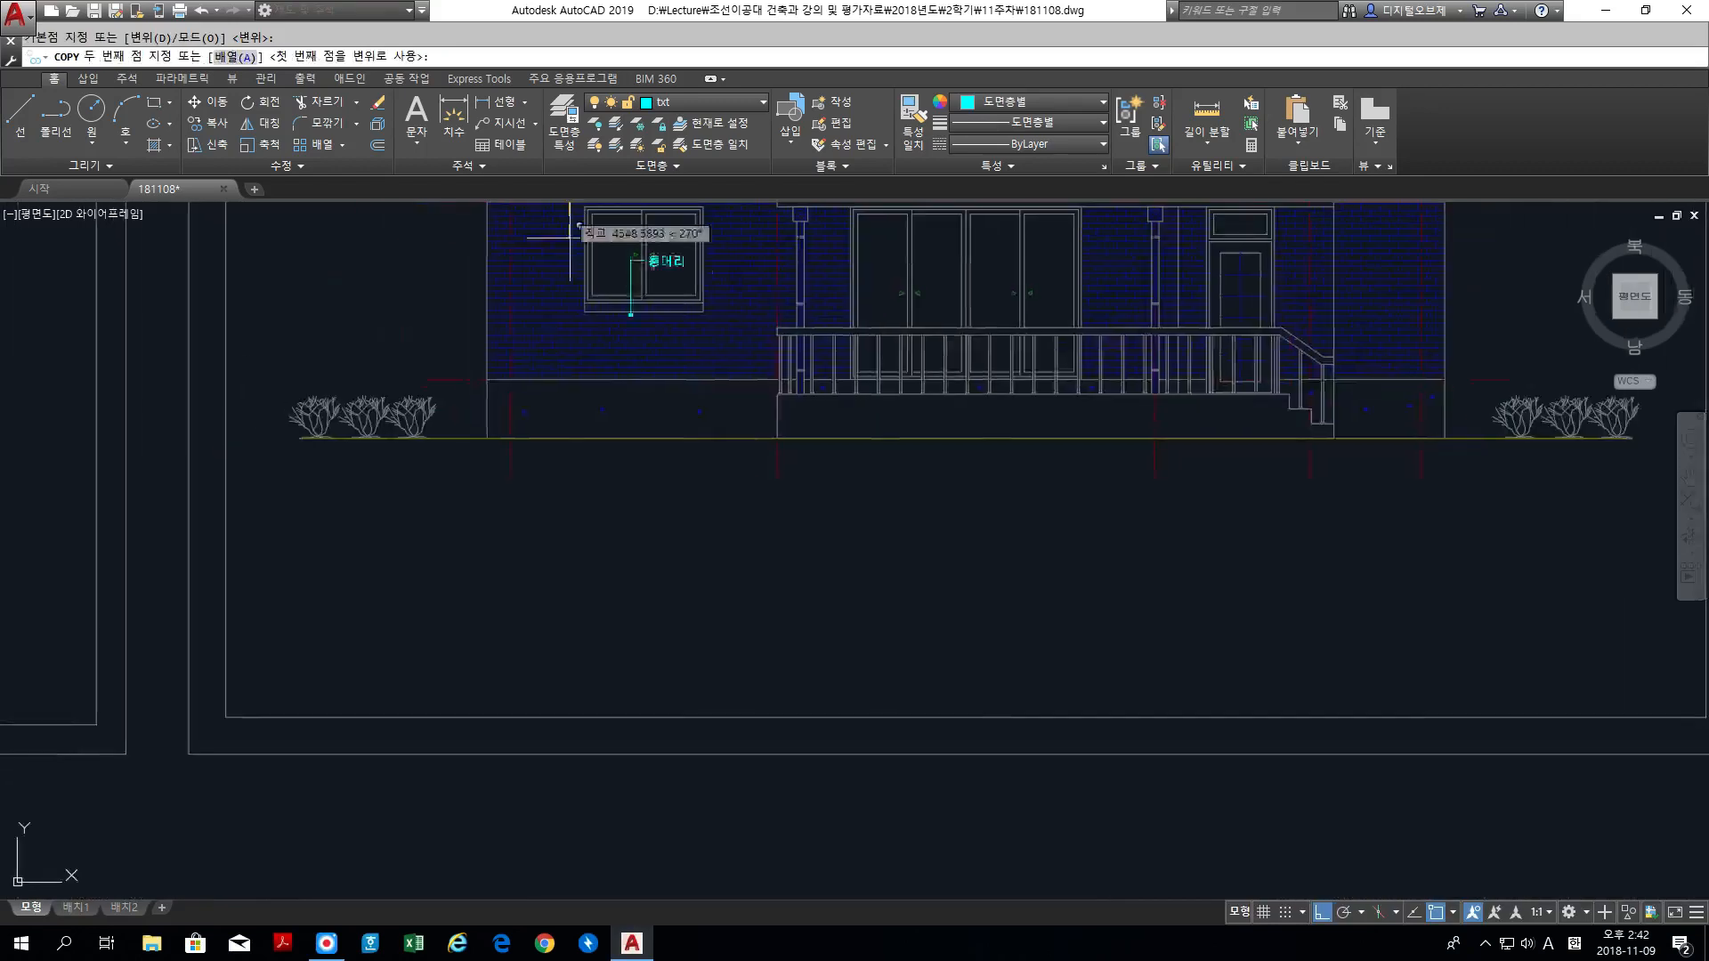
left_click(587, 497)
key("Return")
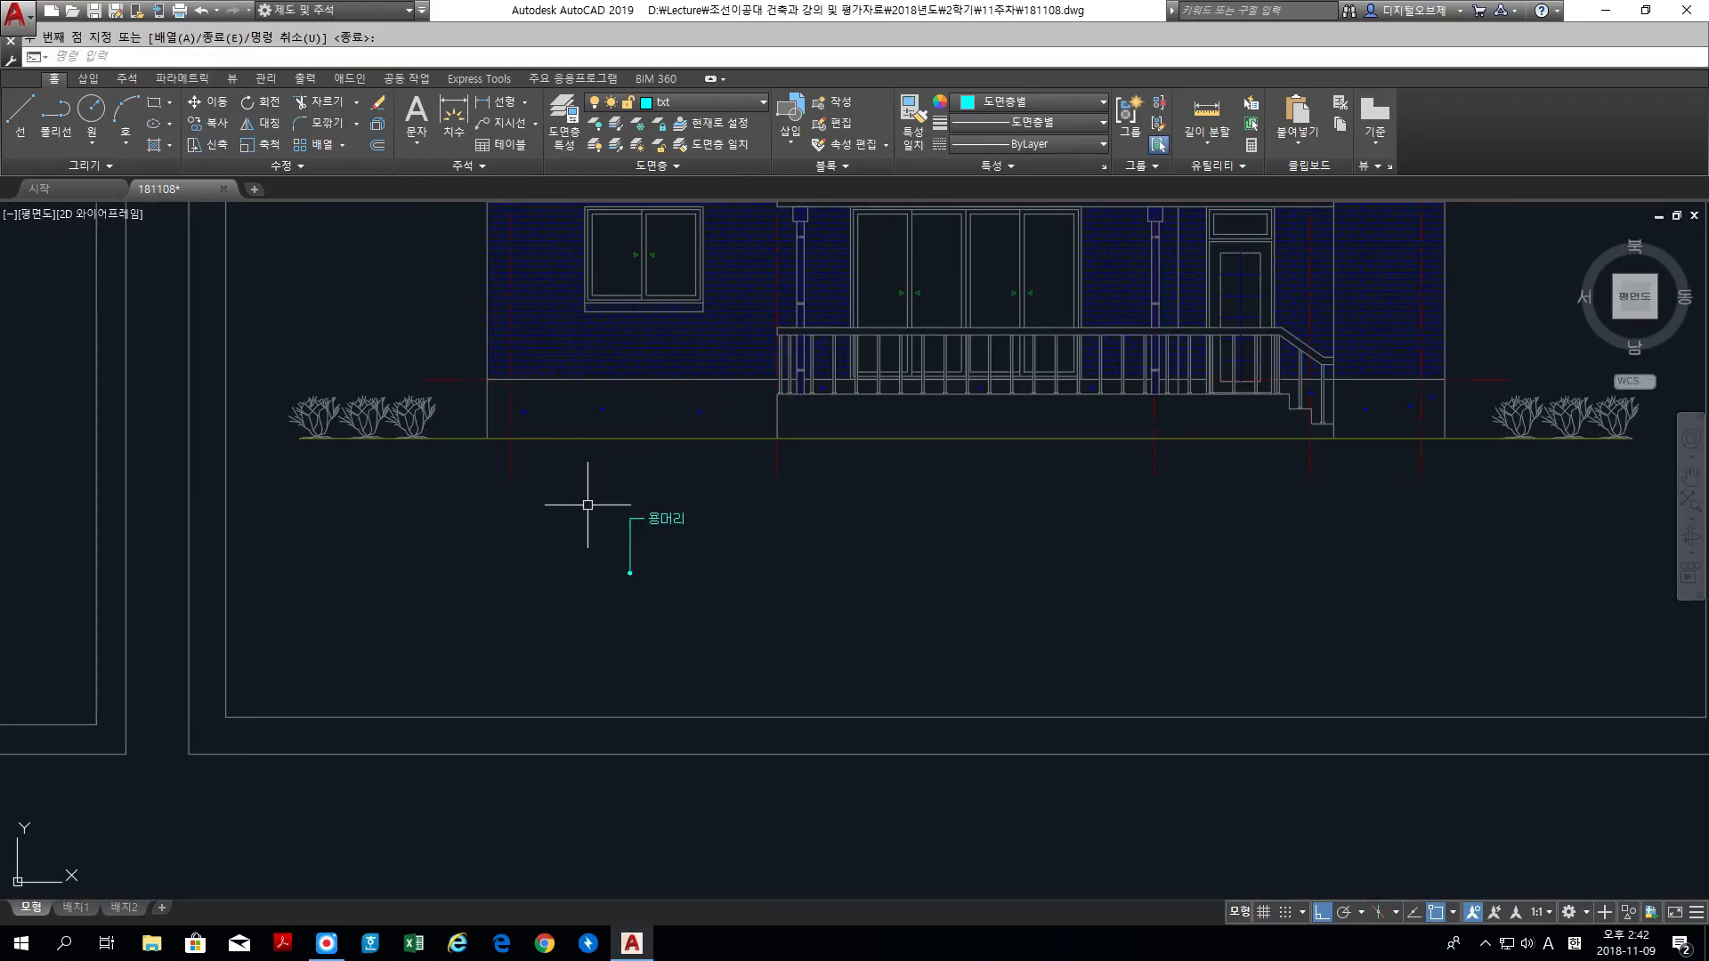
Step: Turn object snap off and move the lower label and leader horizontally about 900 units toward the building's left corner
key("F3")
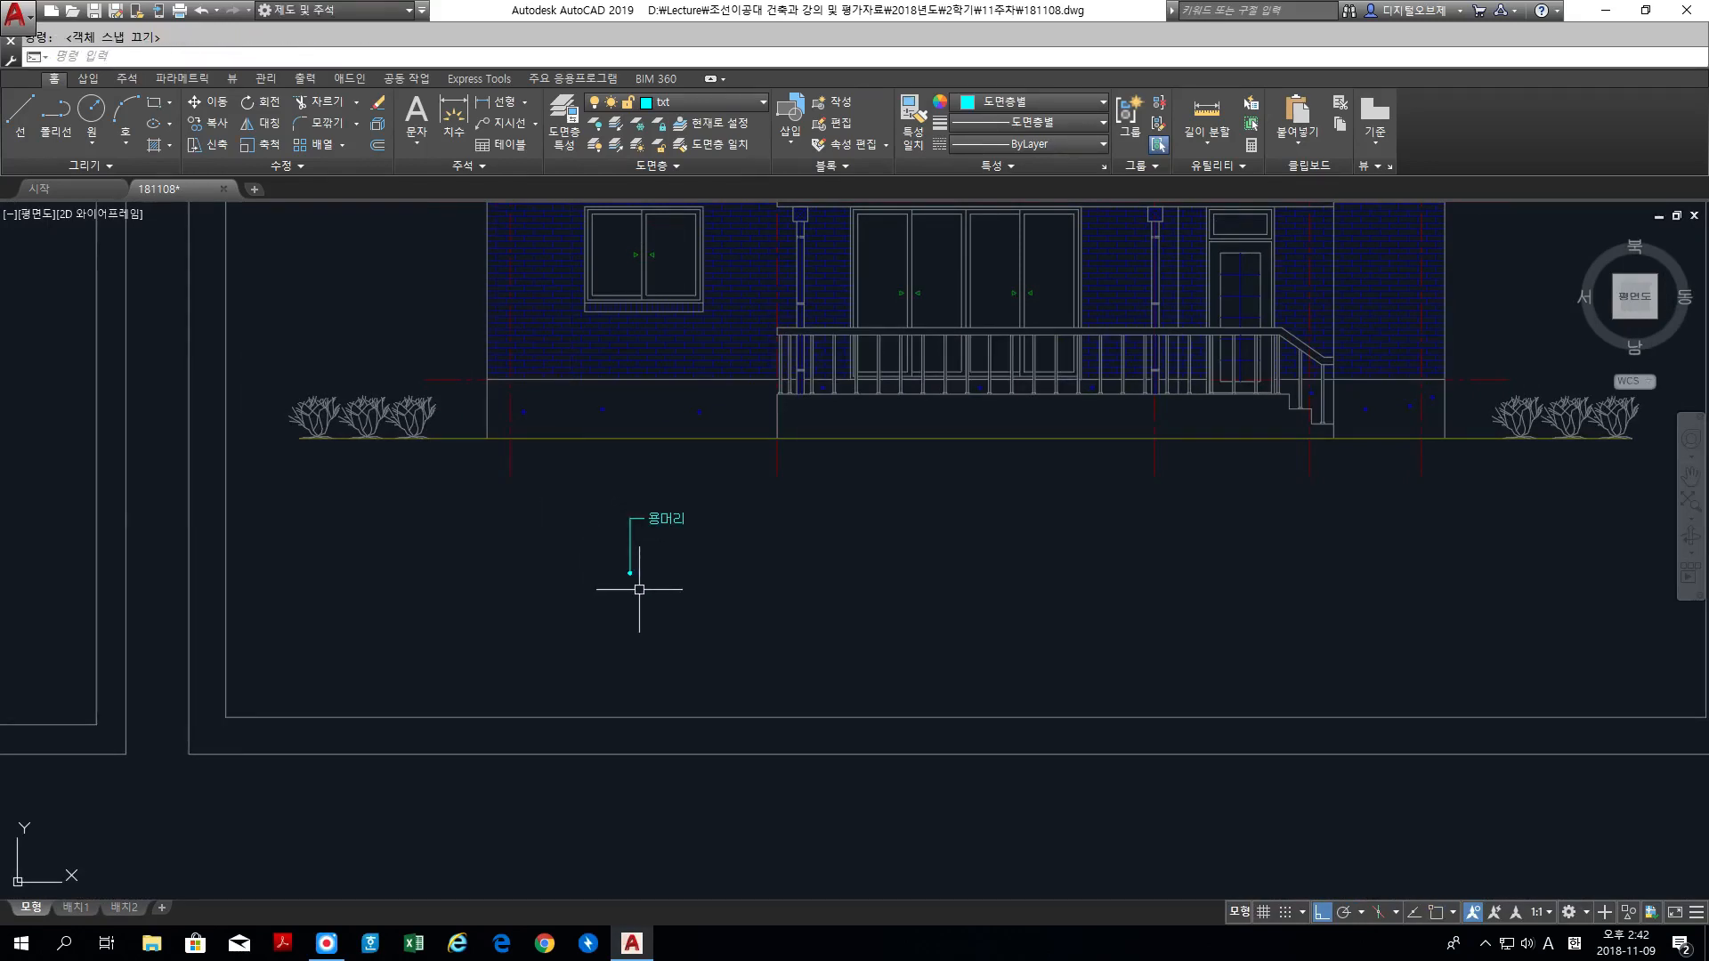
type("m")
key("Return")
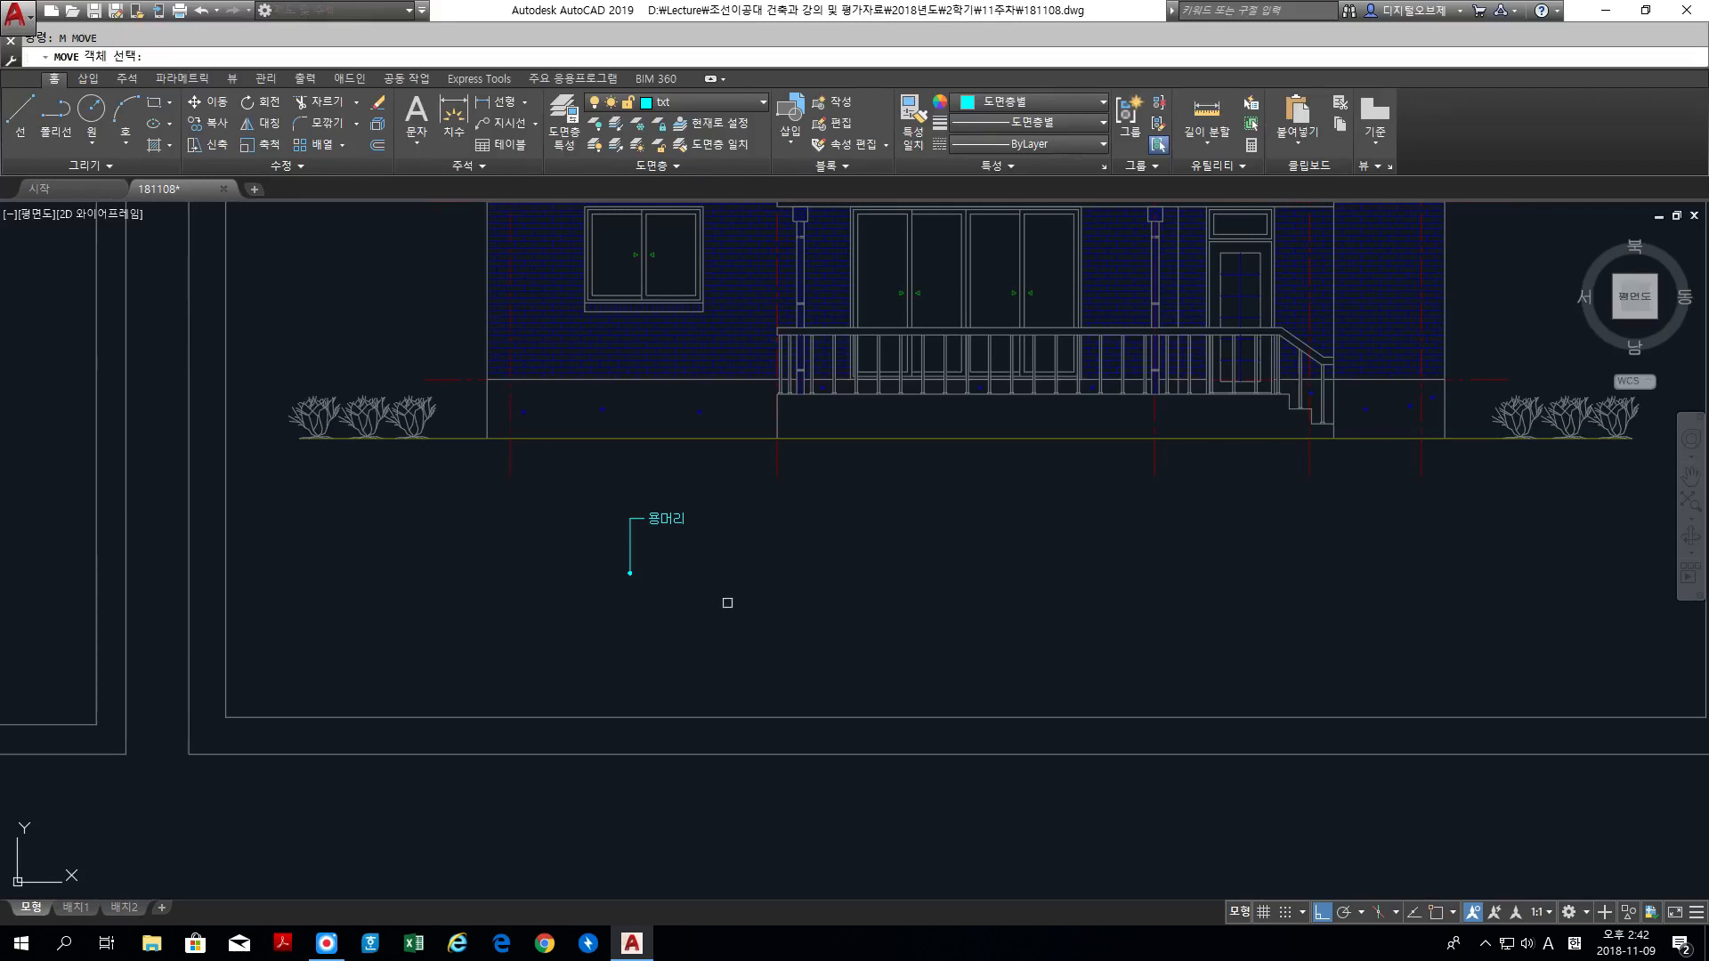
left_click(724, 602)
left_click(594, 481)
key("Return")
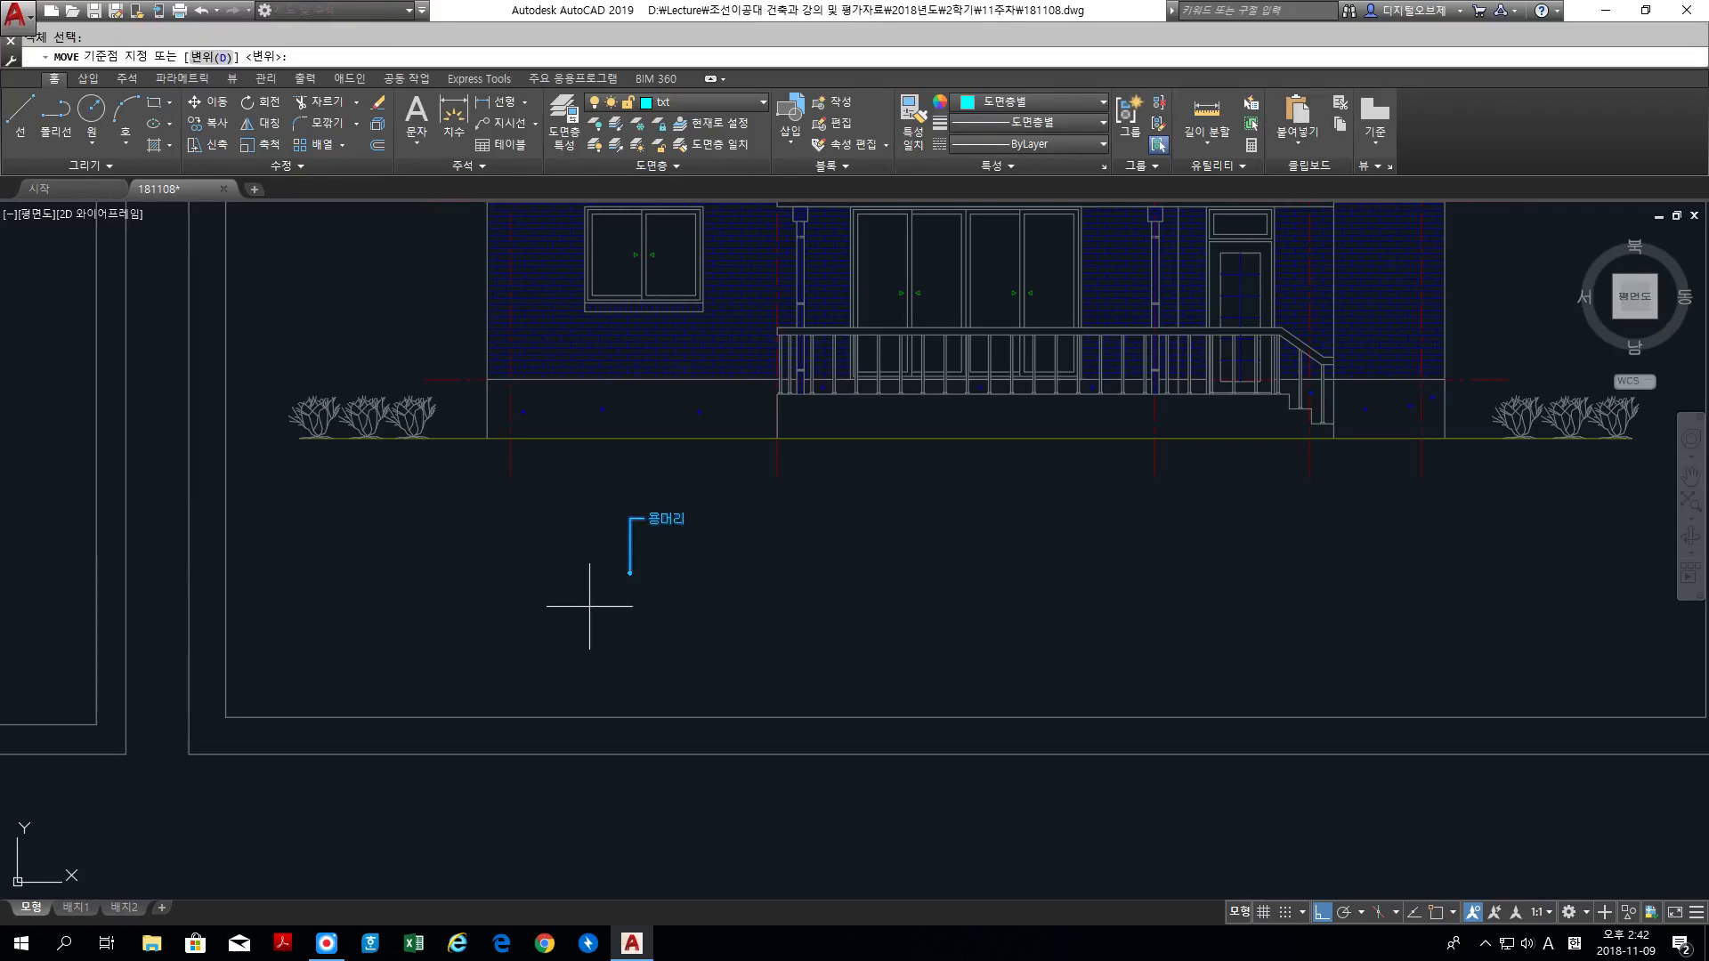
left_click(734, 592)
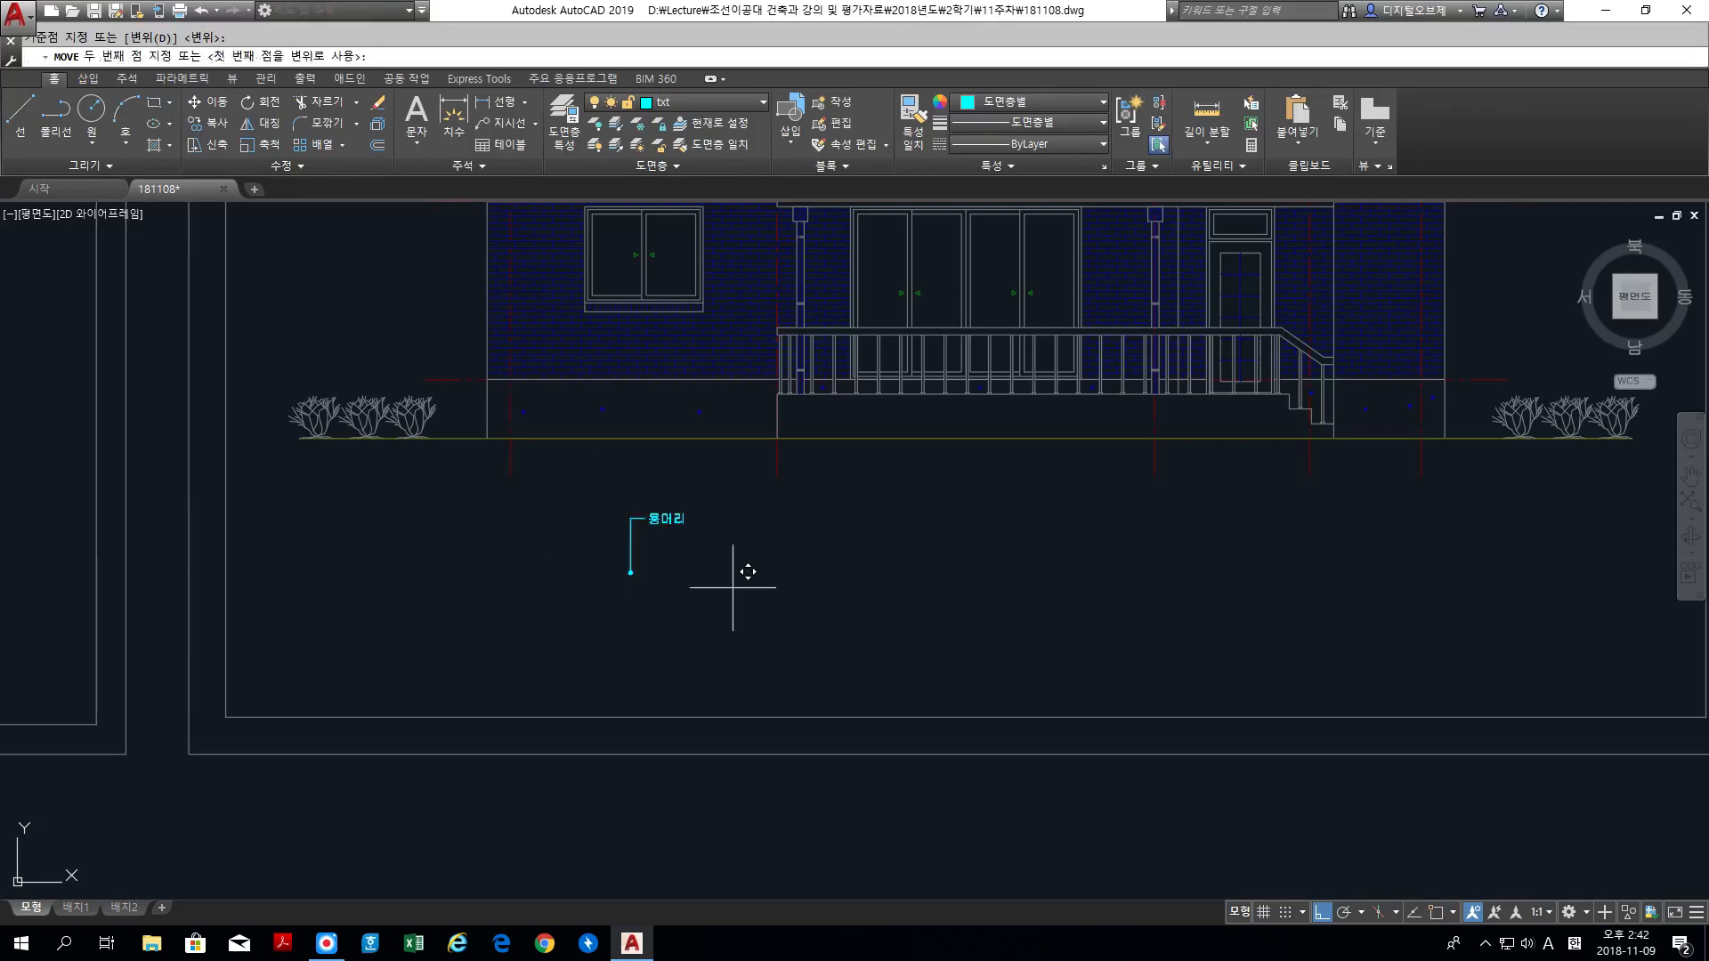
left_click(675, 562)
Step: Stretch the lower leader's dotted end vertically past its text so that it points up, ending just below the ground line
scroll(595, 418, "up", 2)
middle_click_drag(595, 418, 712, 476)
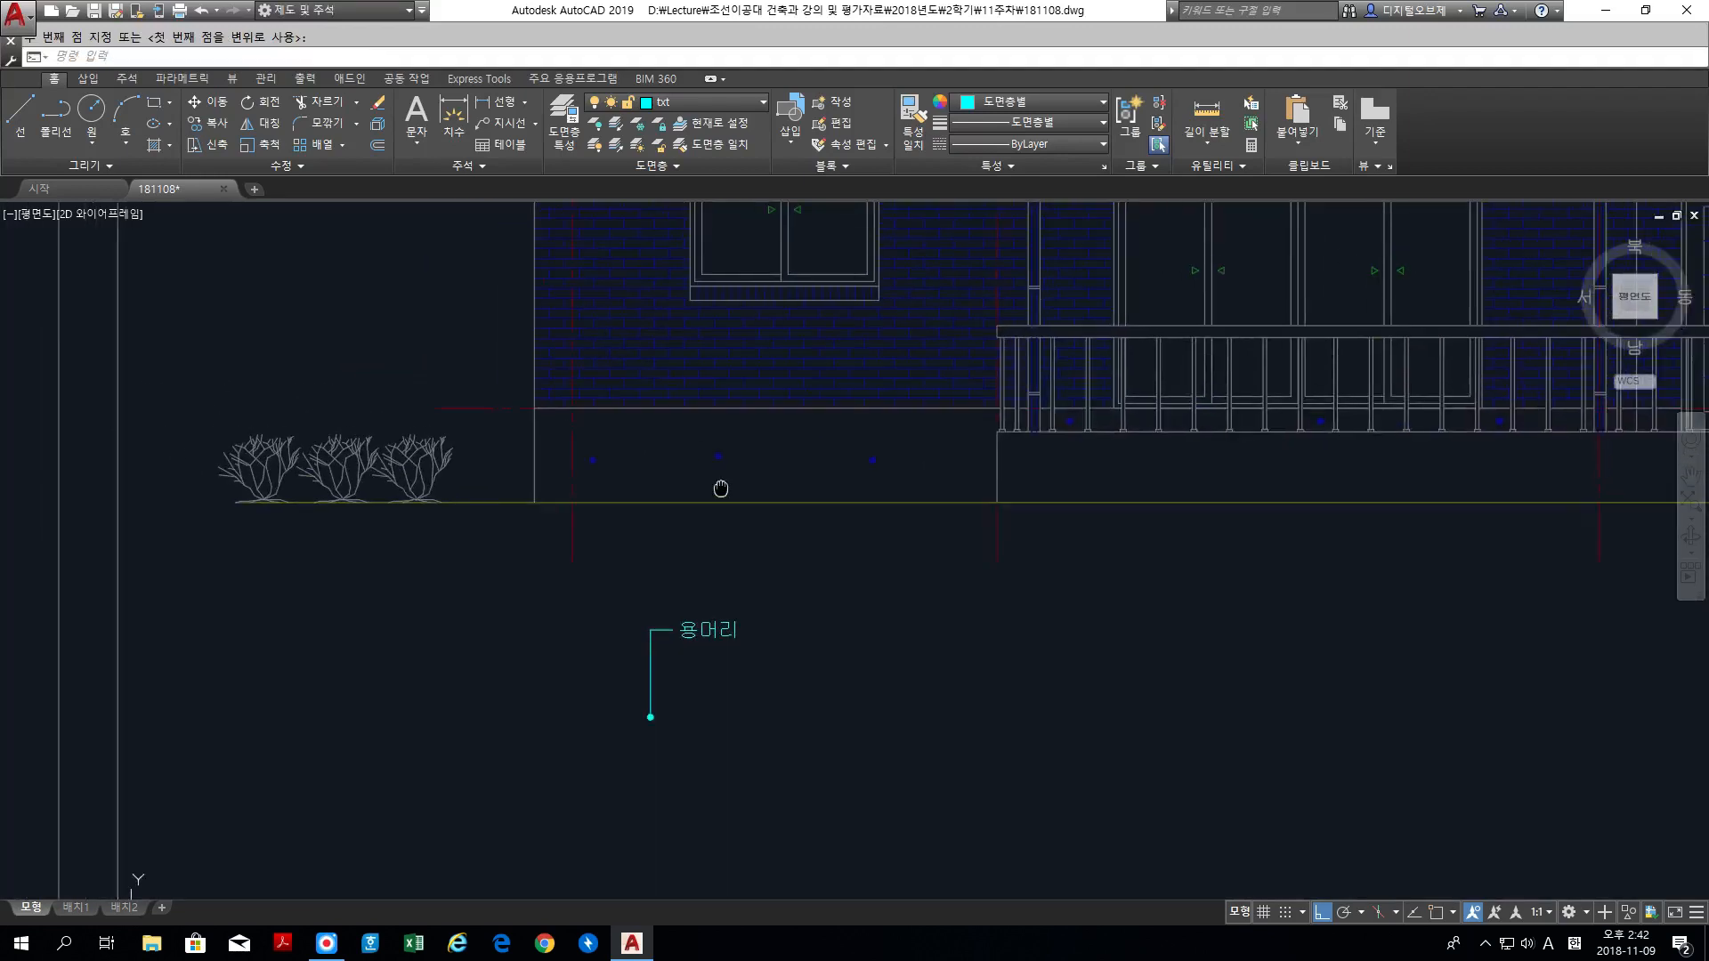
key("space")
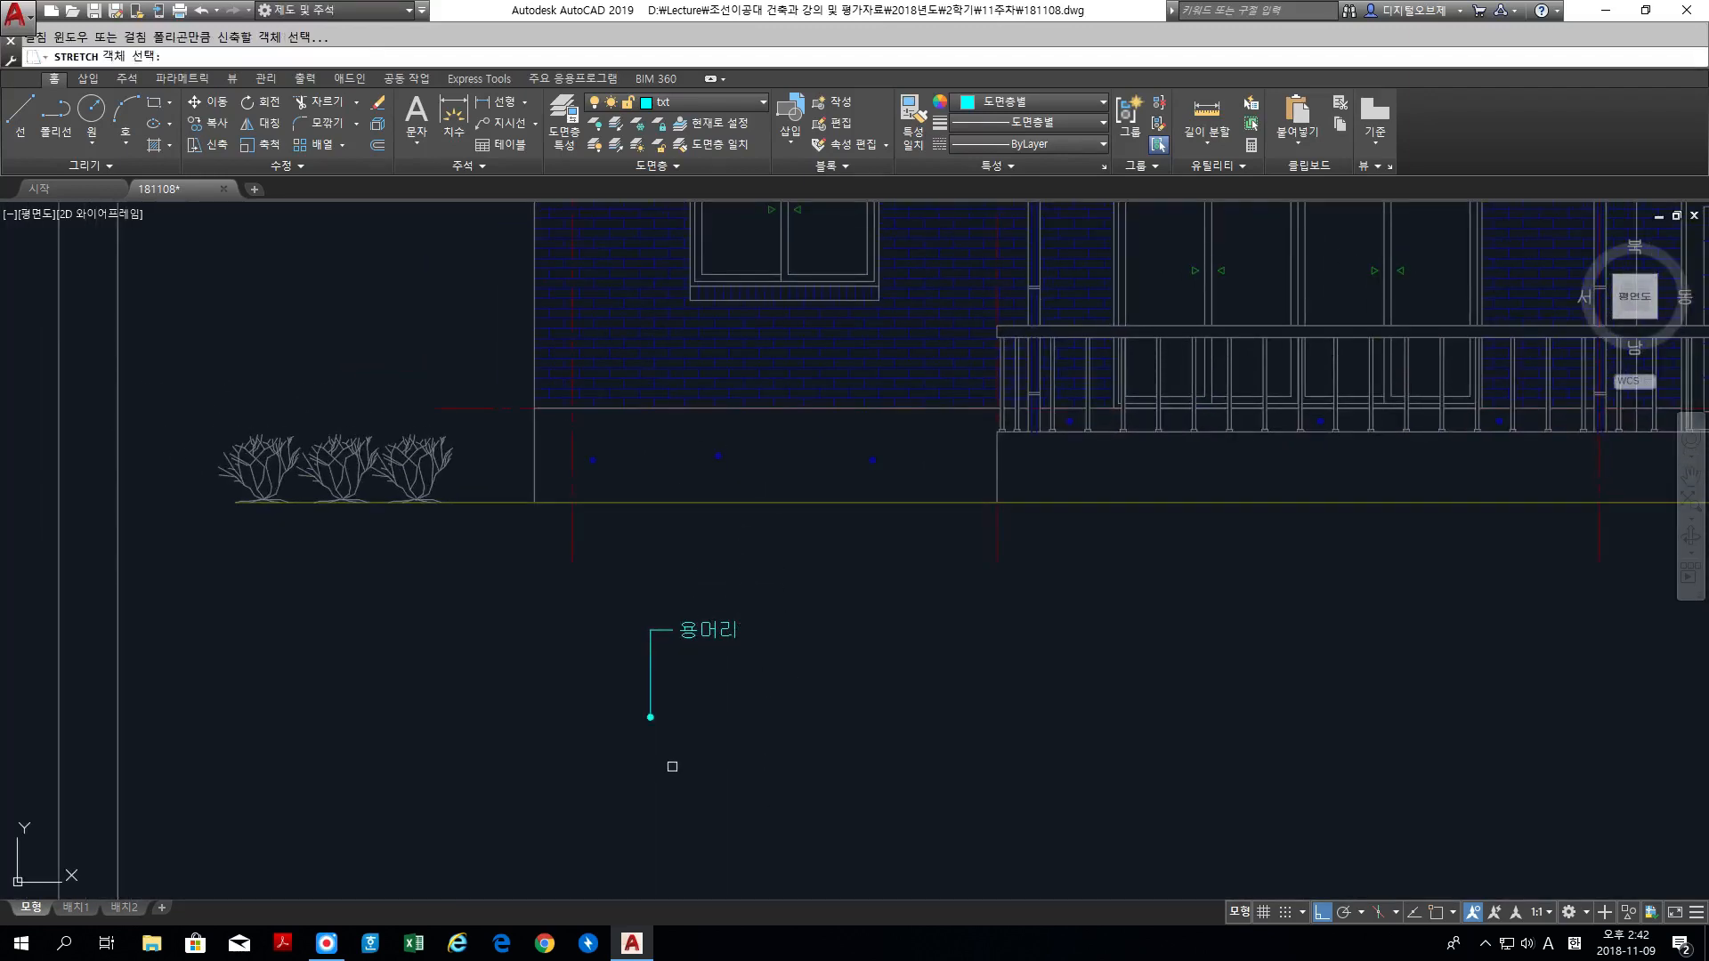
left_click(691, 759)
left_click(606, 685)
key("space")
left_click(608, 710)
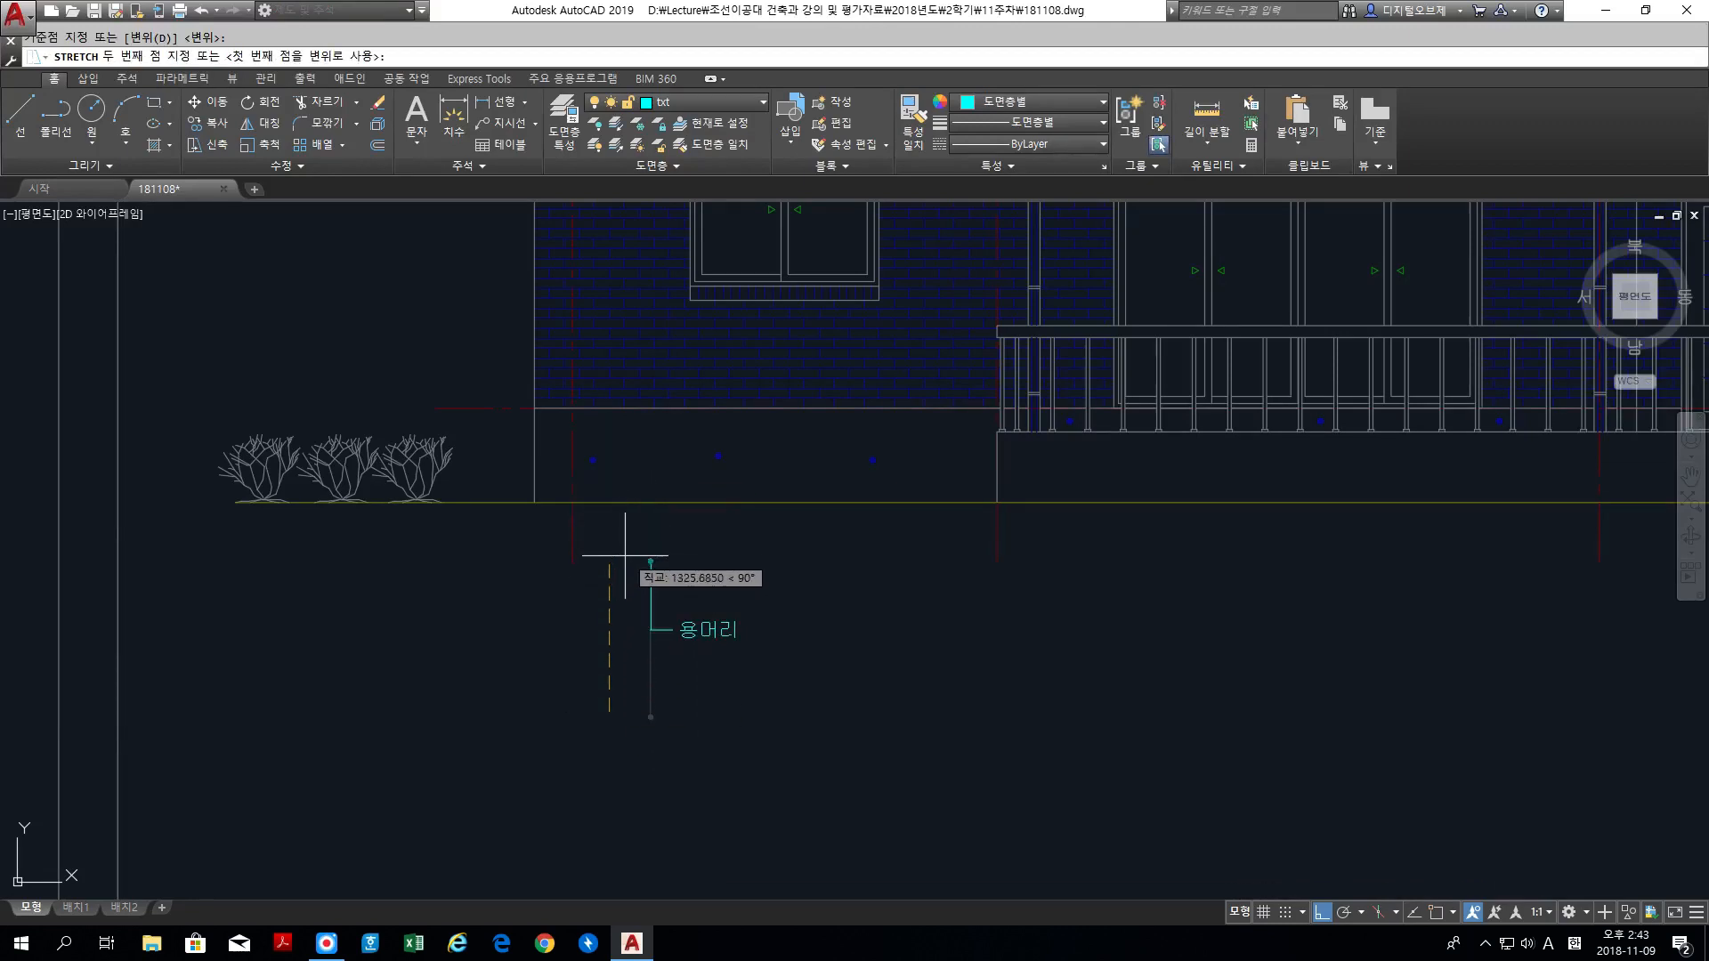
left_click(627, 527)
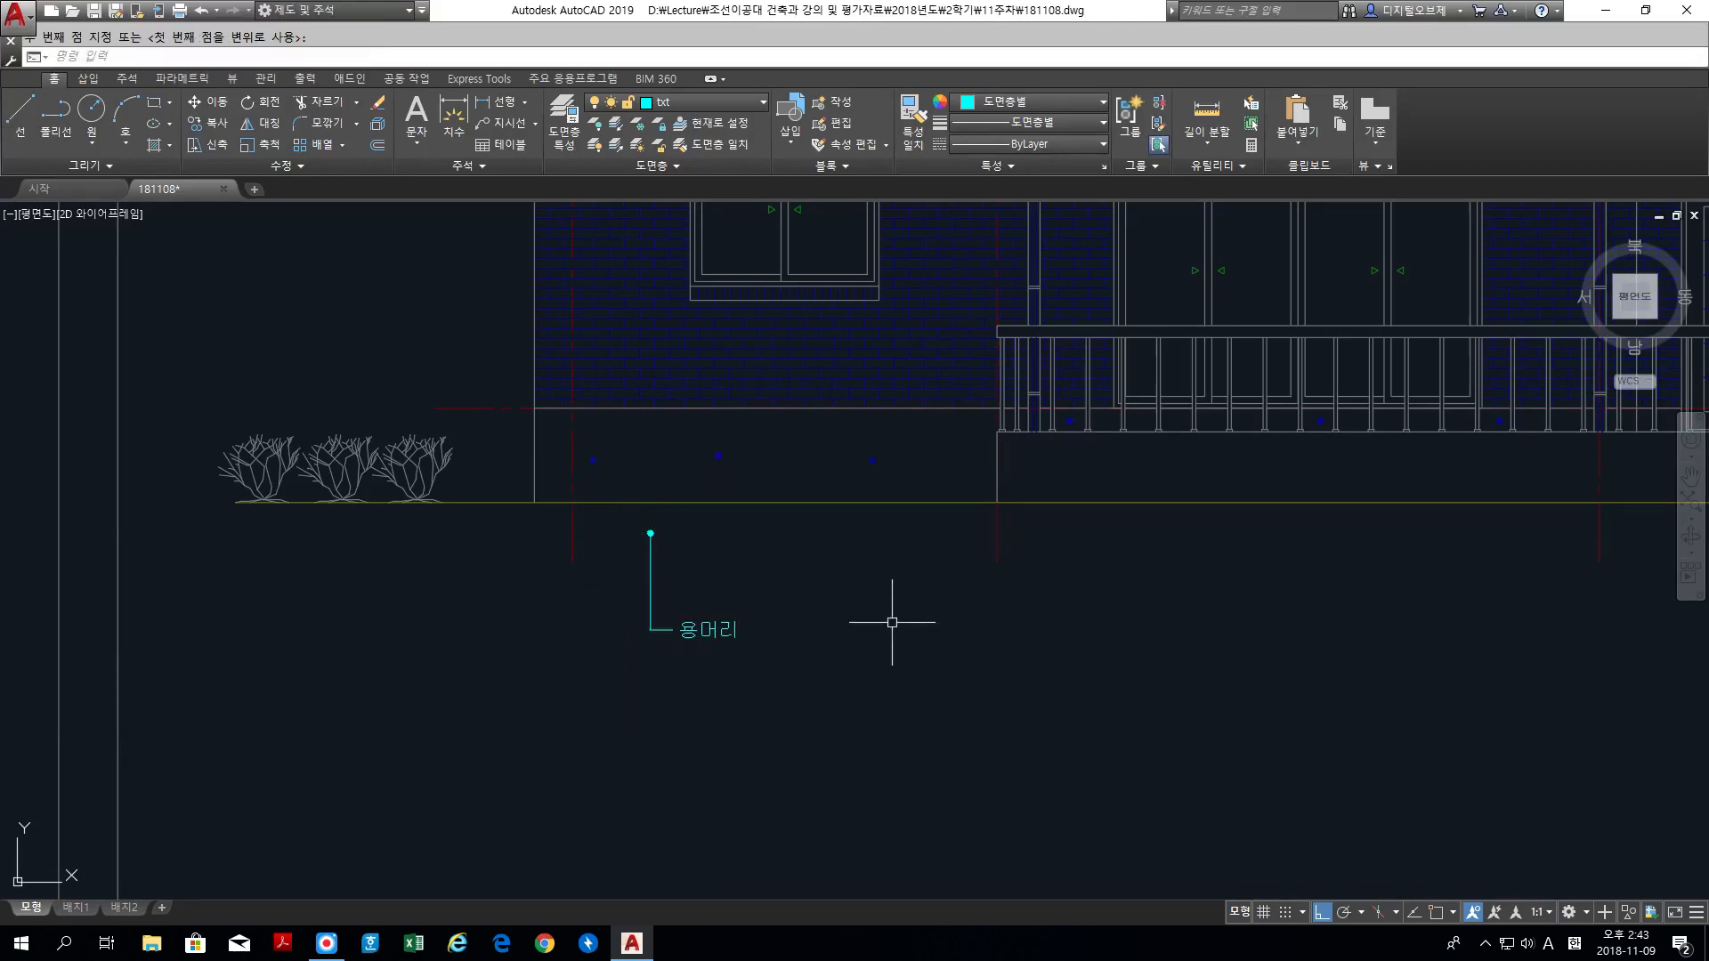
type("m")
key("Return")
left_click(820, 689)
left_click(574, 534)
key("Return")
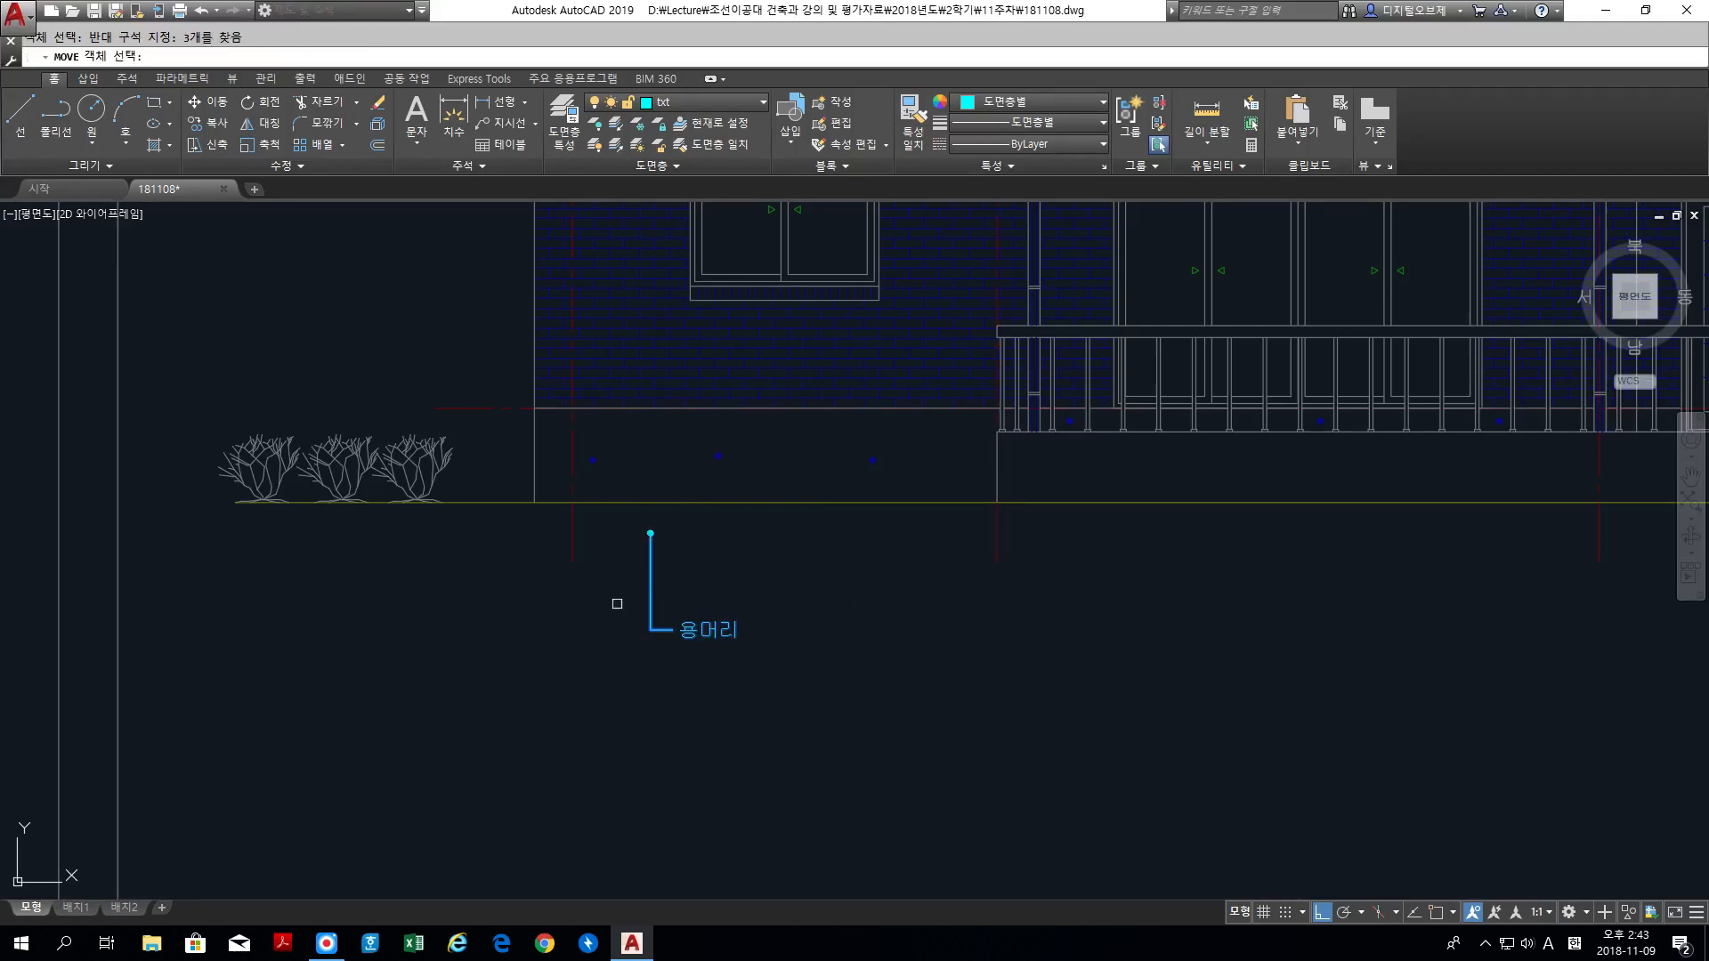
left_click(620, 614)
left_click(620, 617)
Step: Move the lower label and its leader straight up about 200 units, bringing the dotted end close to the ground line
key("Return")
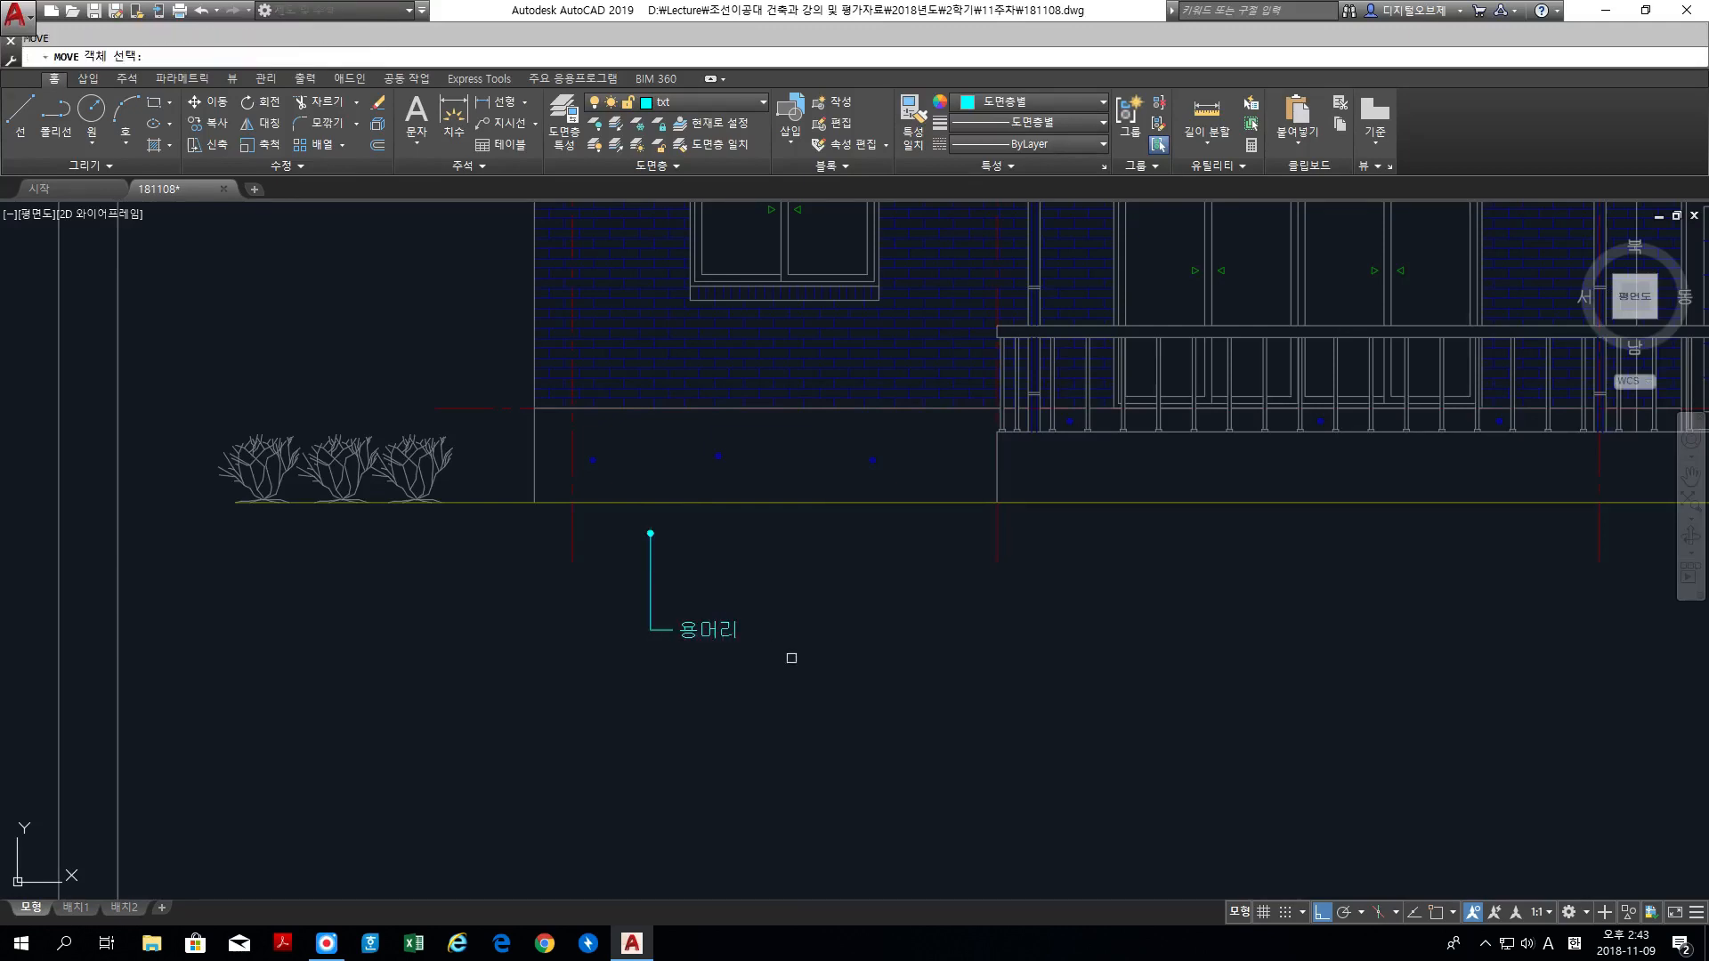
left_click(798, 662)
left_click(628, 533)
key("Return")
left_click(615, 607)
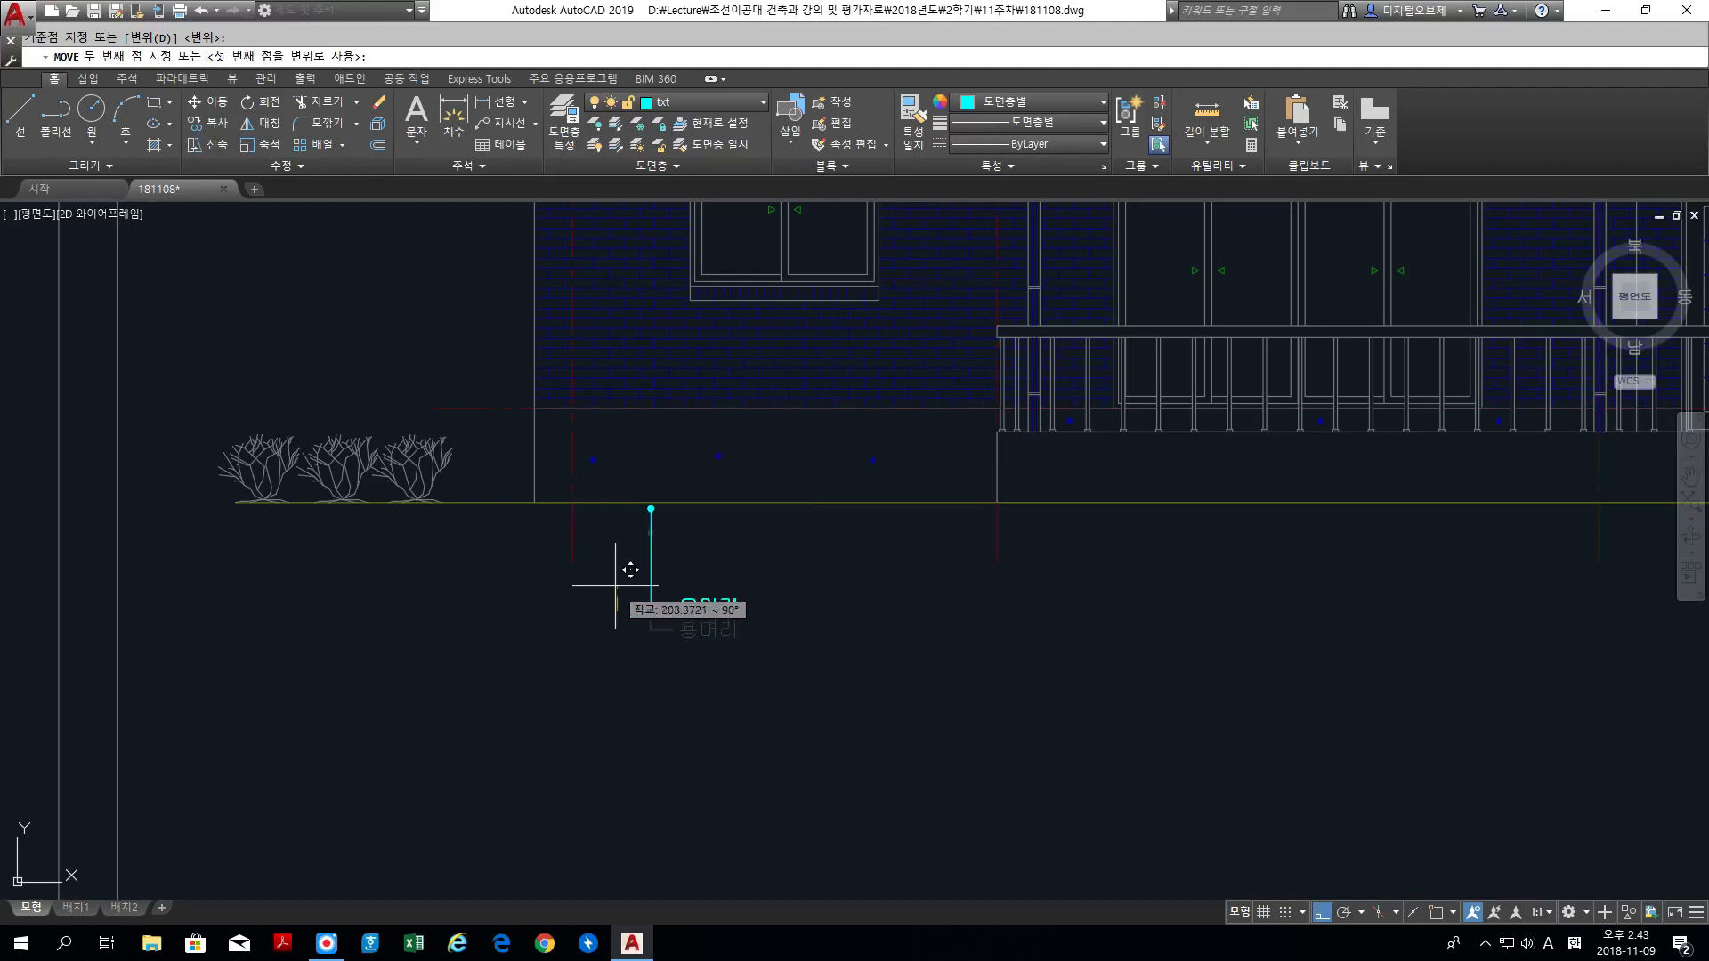
left_click(615, 586)
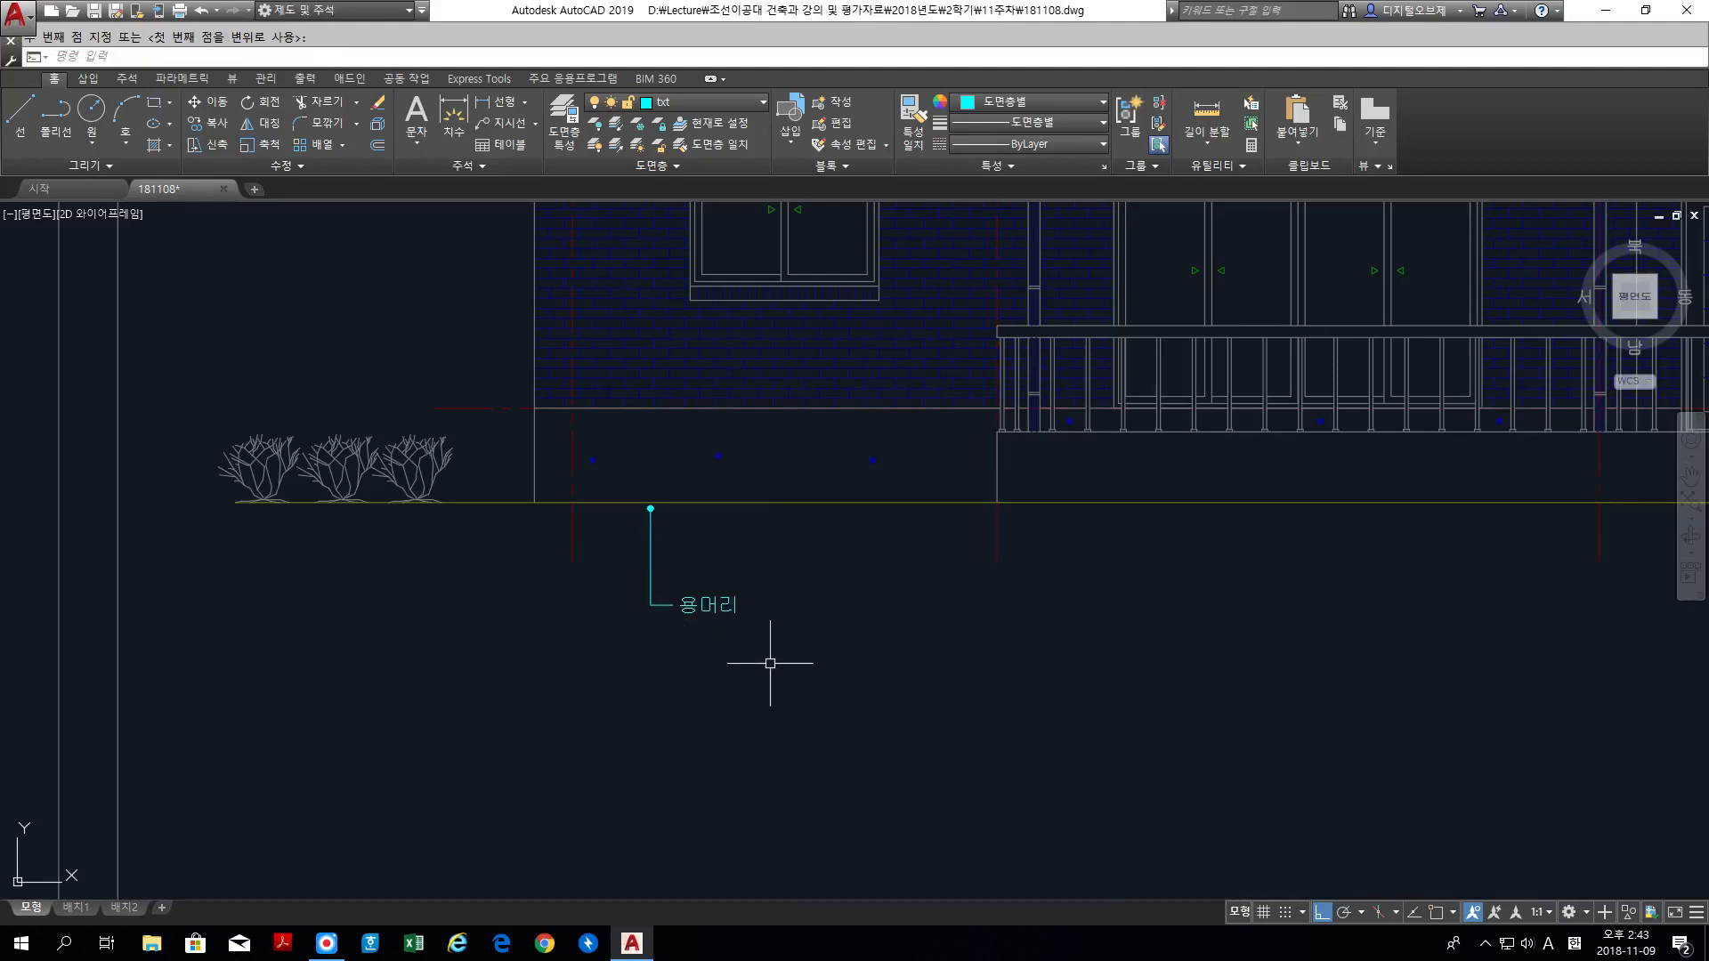
Step: Copy the lower label and leader horizontally to four more places below the ground line, the first about 1800 and the last about 9350 units away
scroll(814, 661, "down", 3)
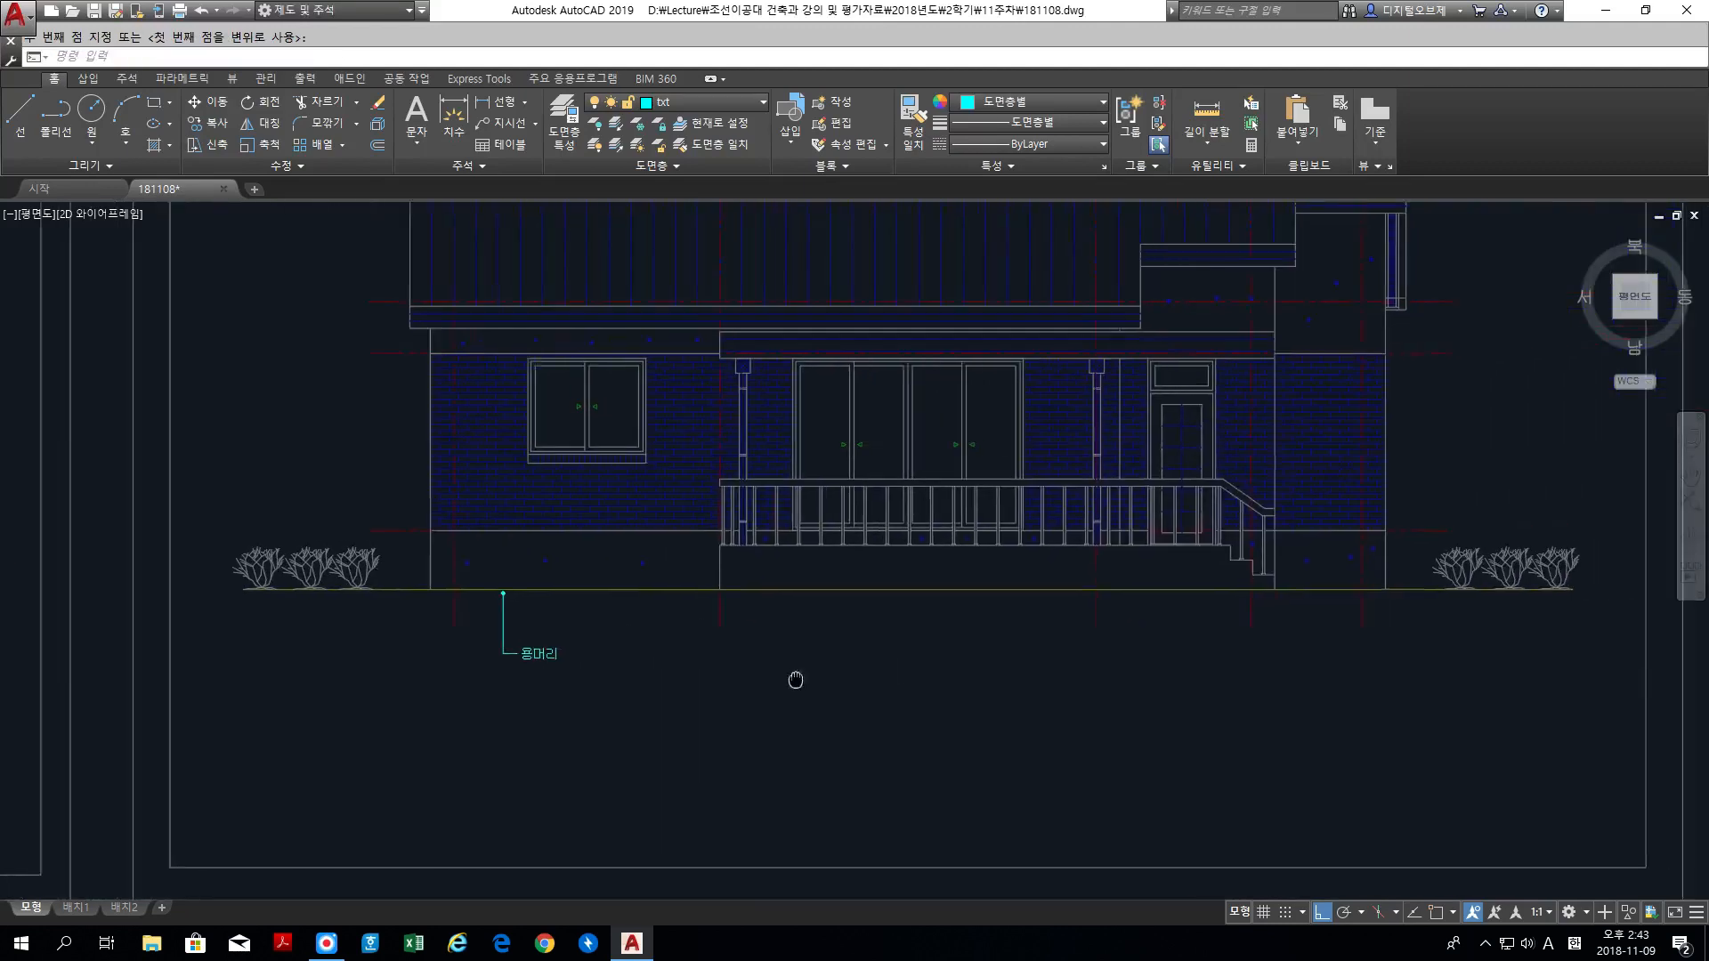
middle_click_drag(793, 679, 727, 727)
type("c")
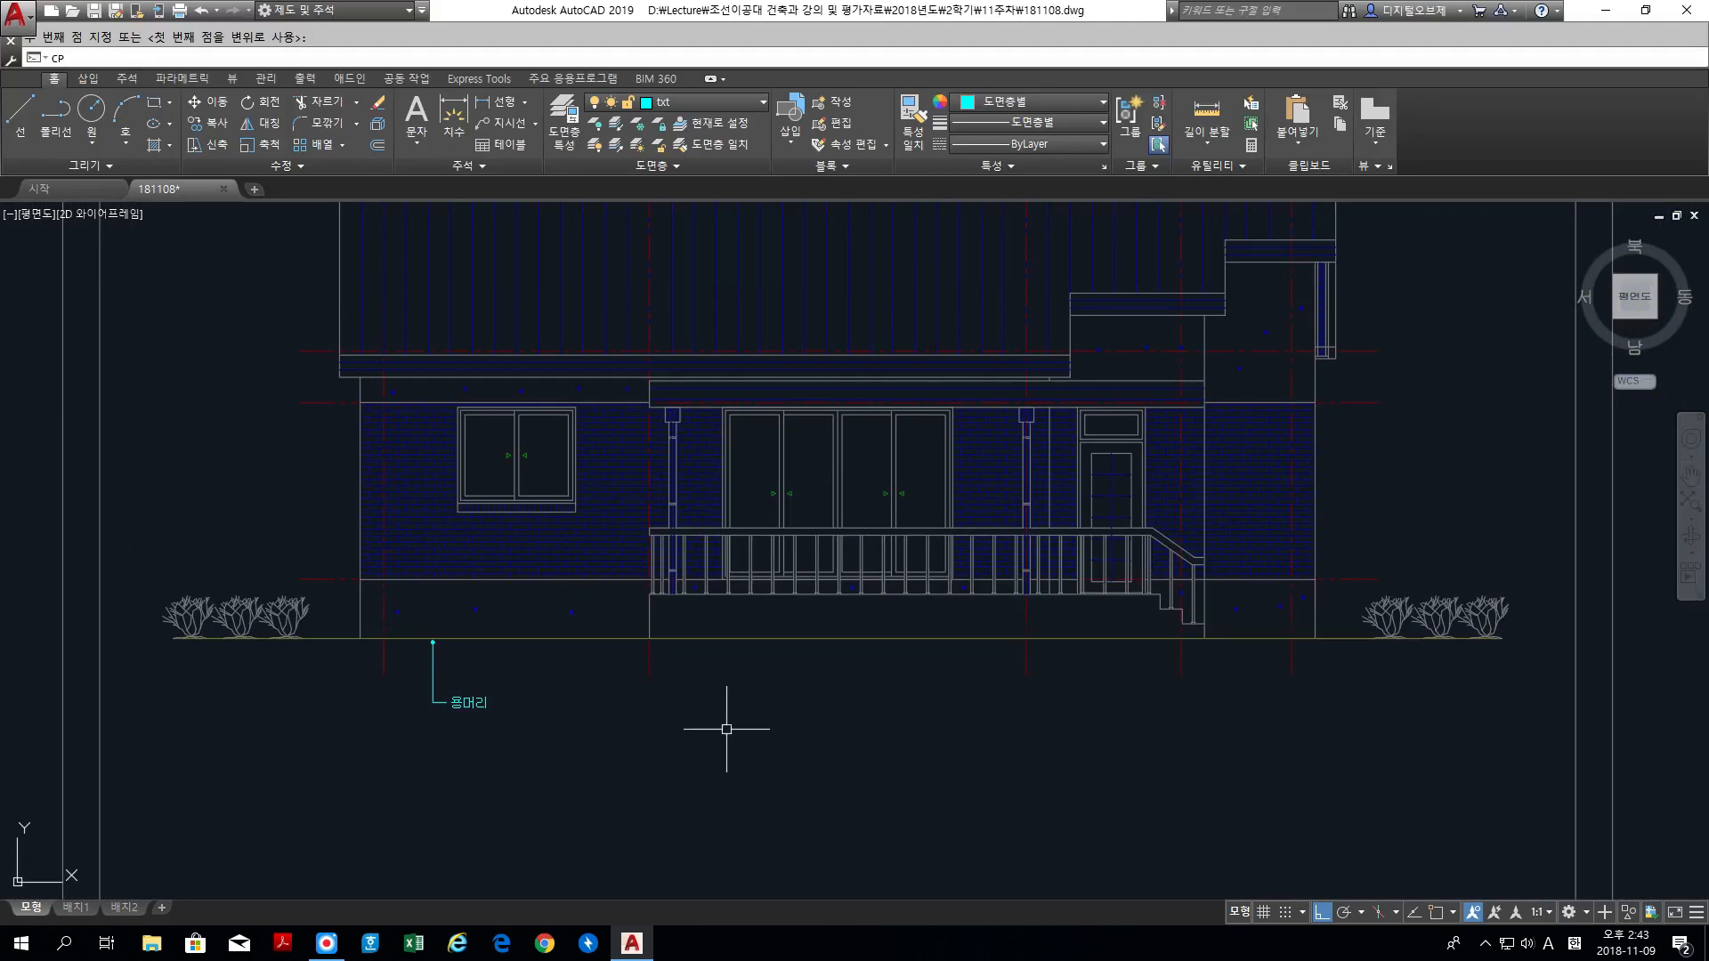
type("p")
key("Return")
left_click(584, 758)
left_click(418, 626)
key("Return")
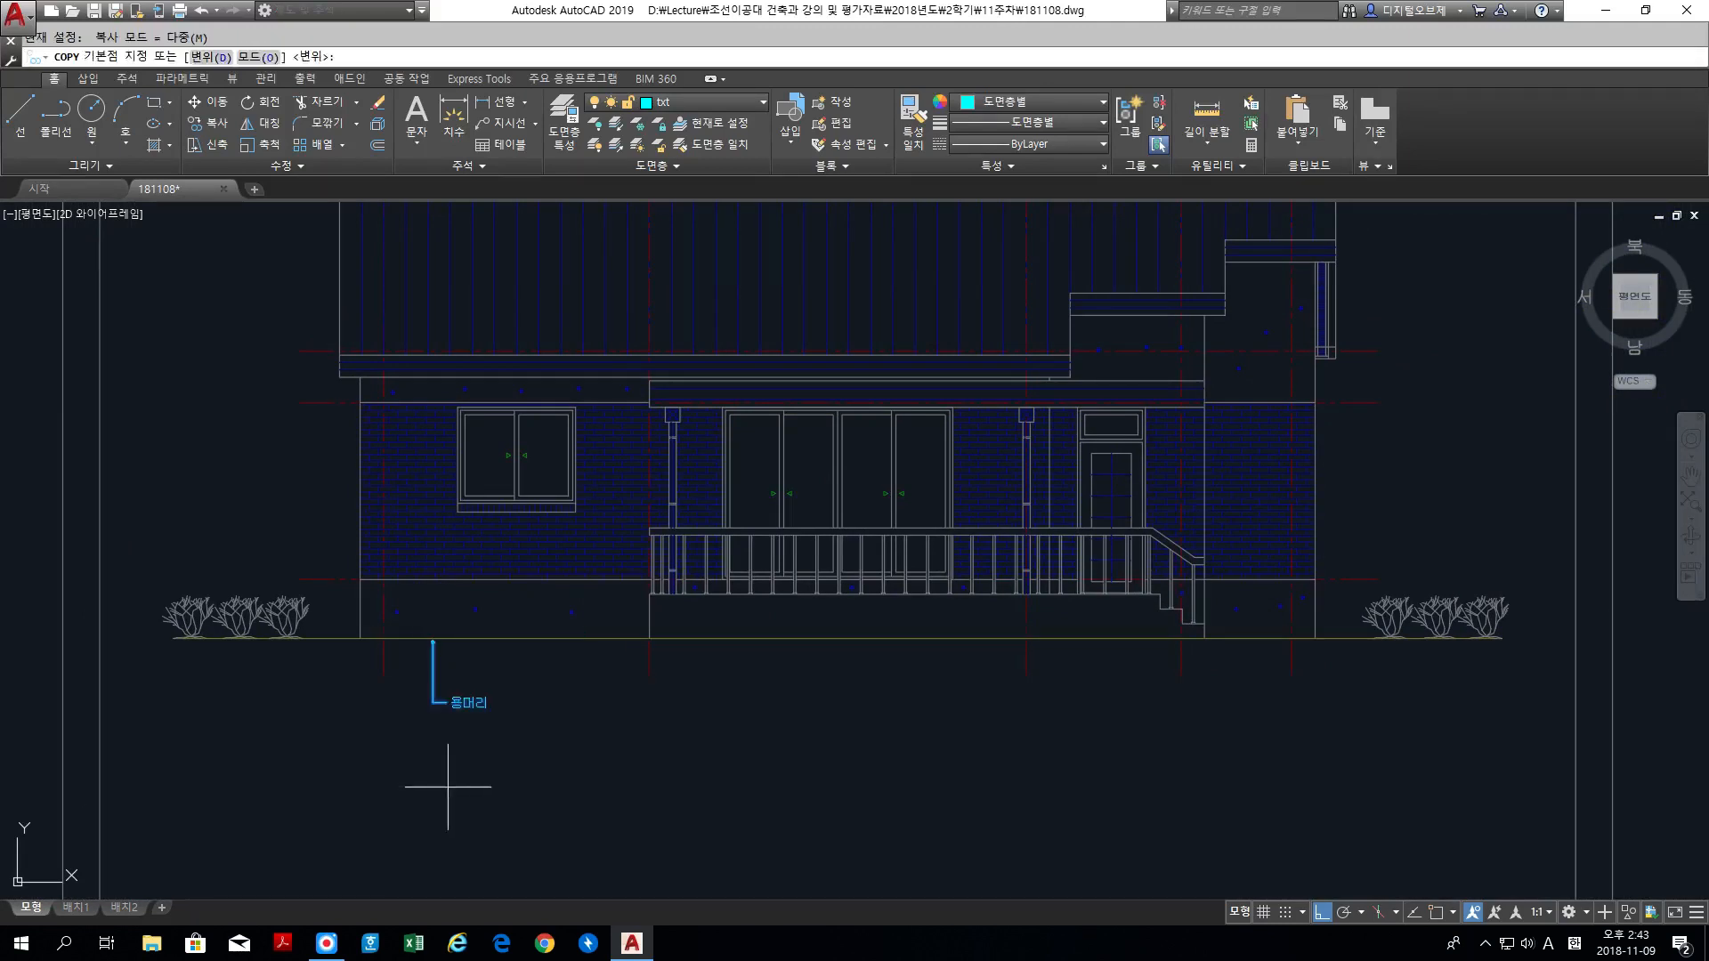
left_click(462, 787)
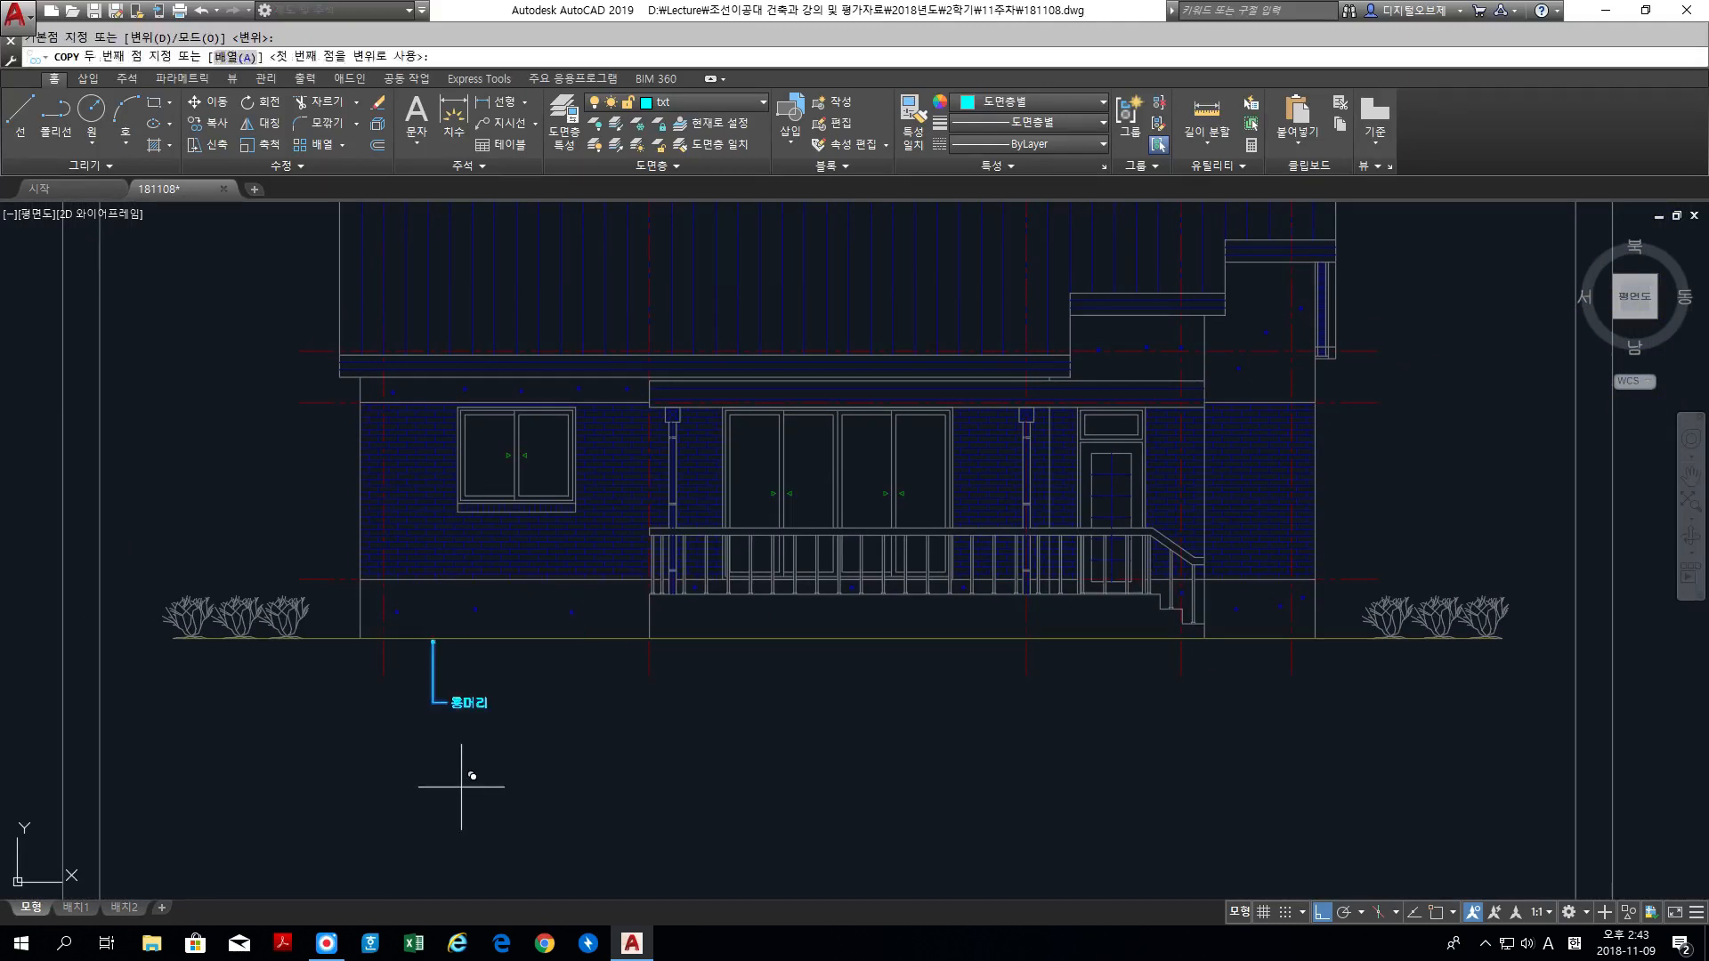
left_click(594, 774)
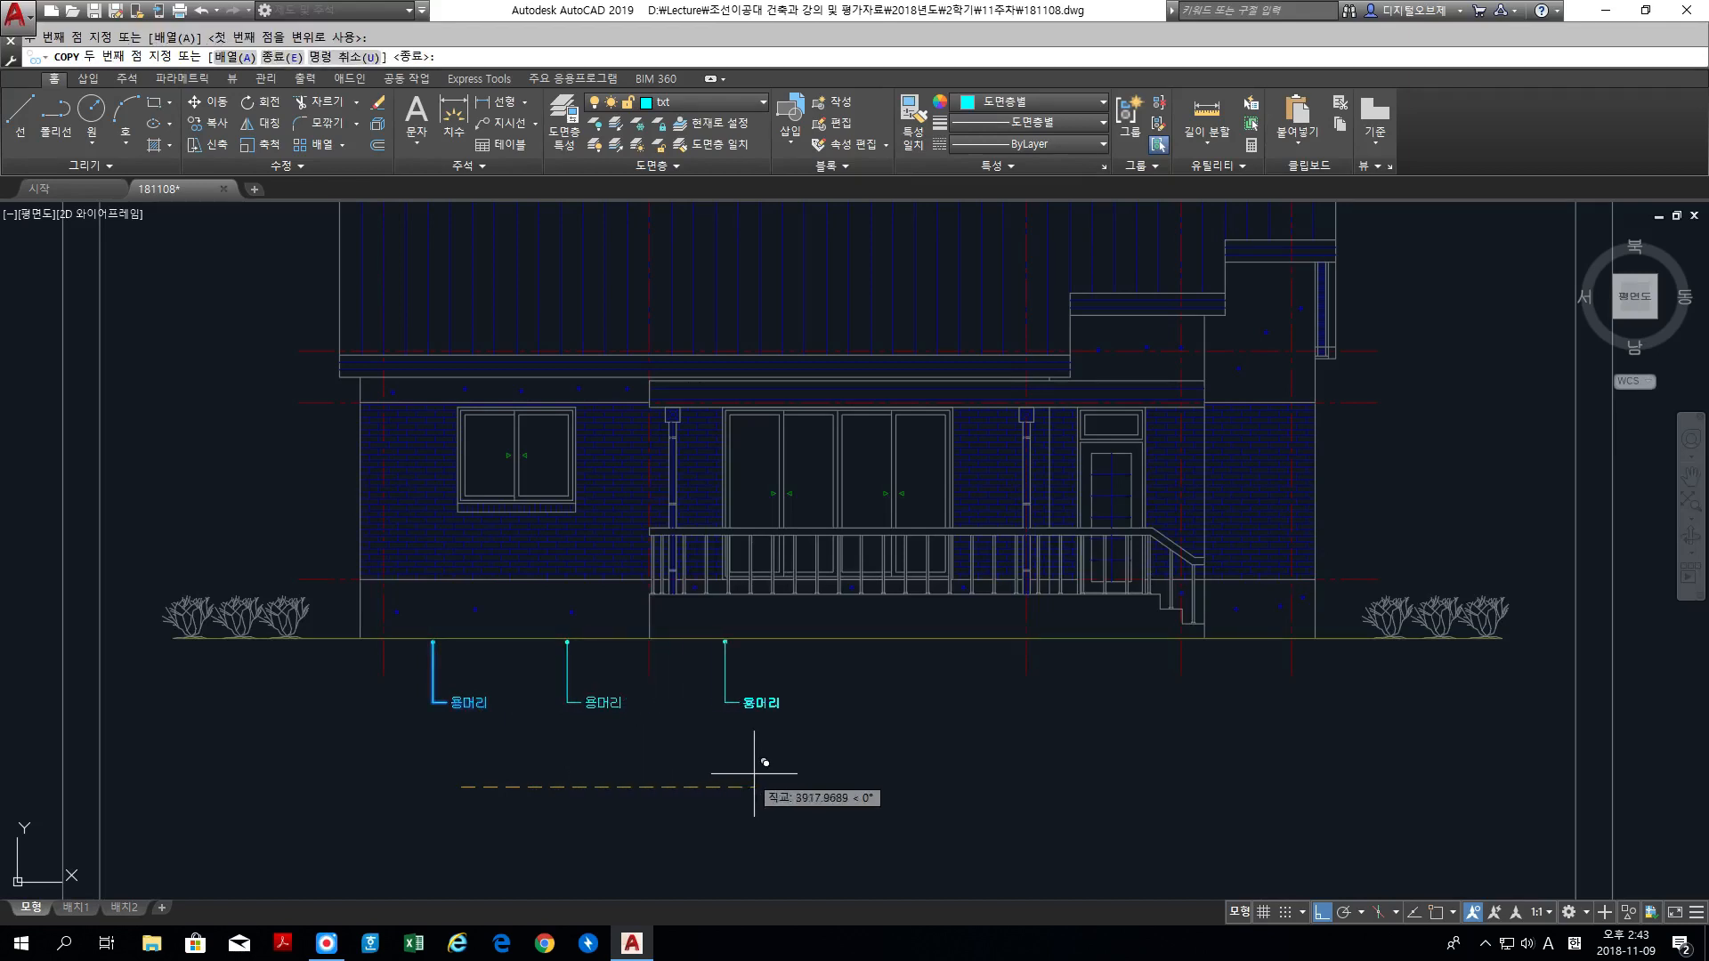
left_click(781, 760)
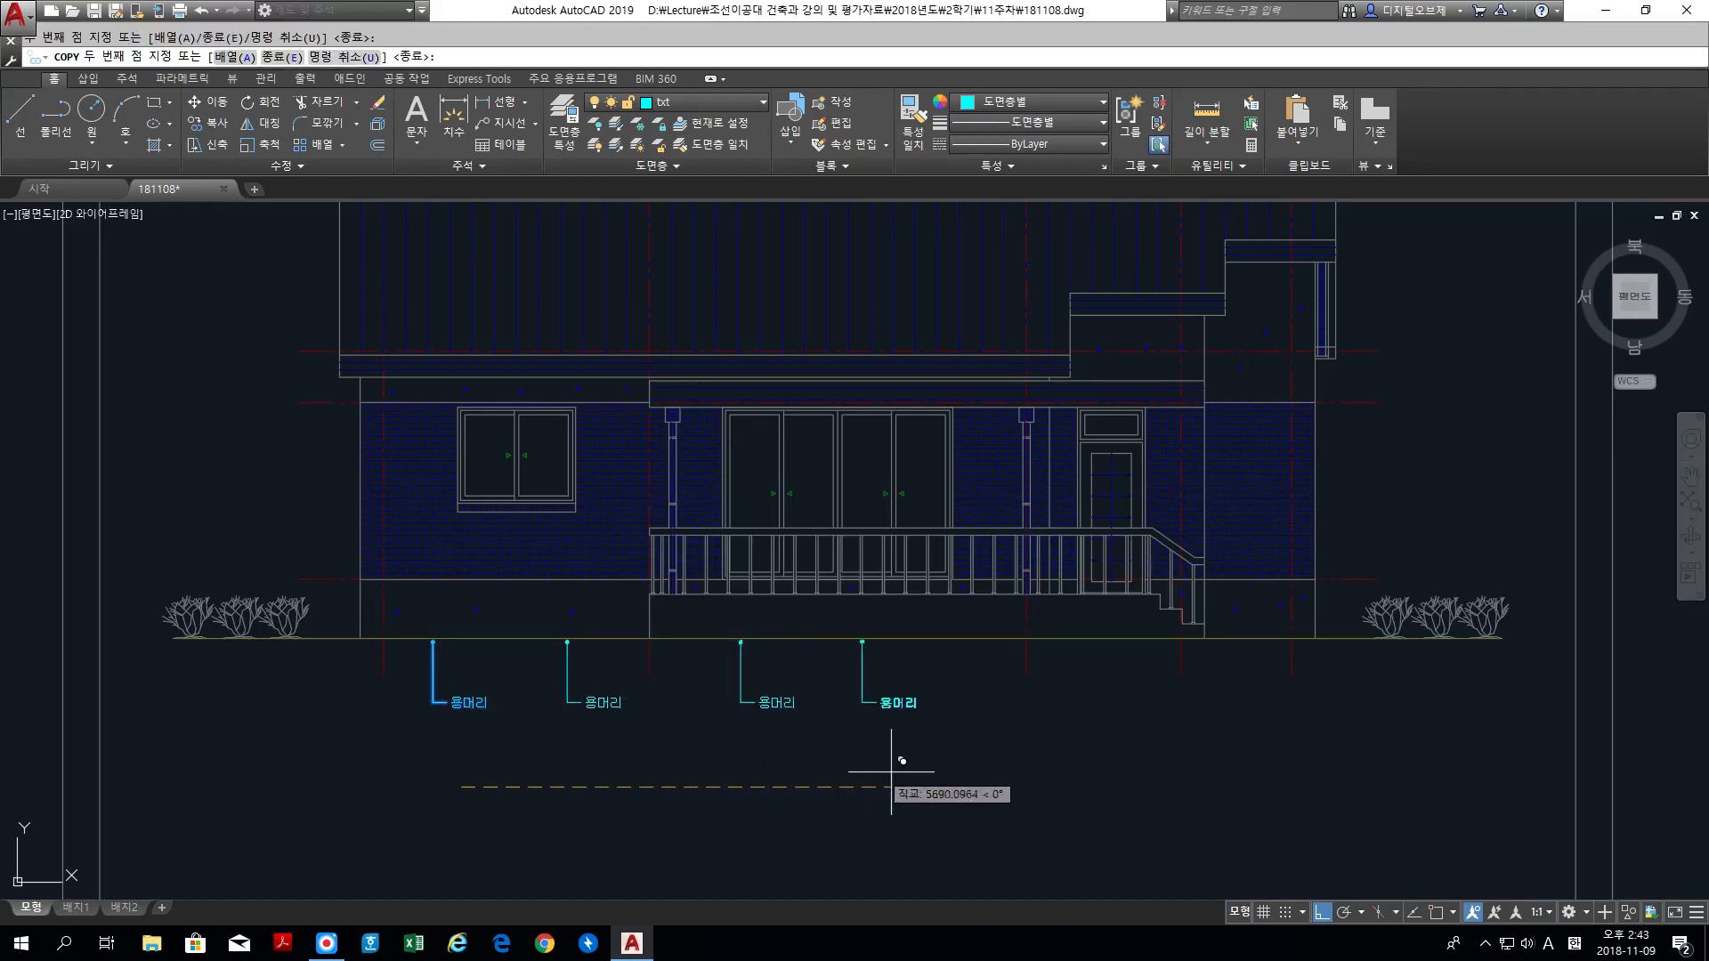
left_click(949, 773)
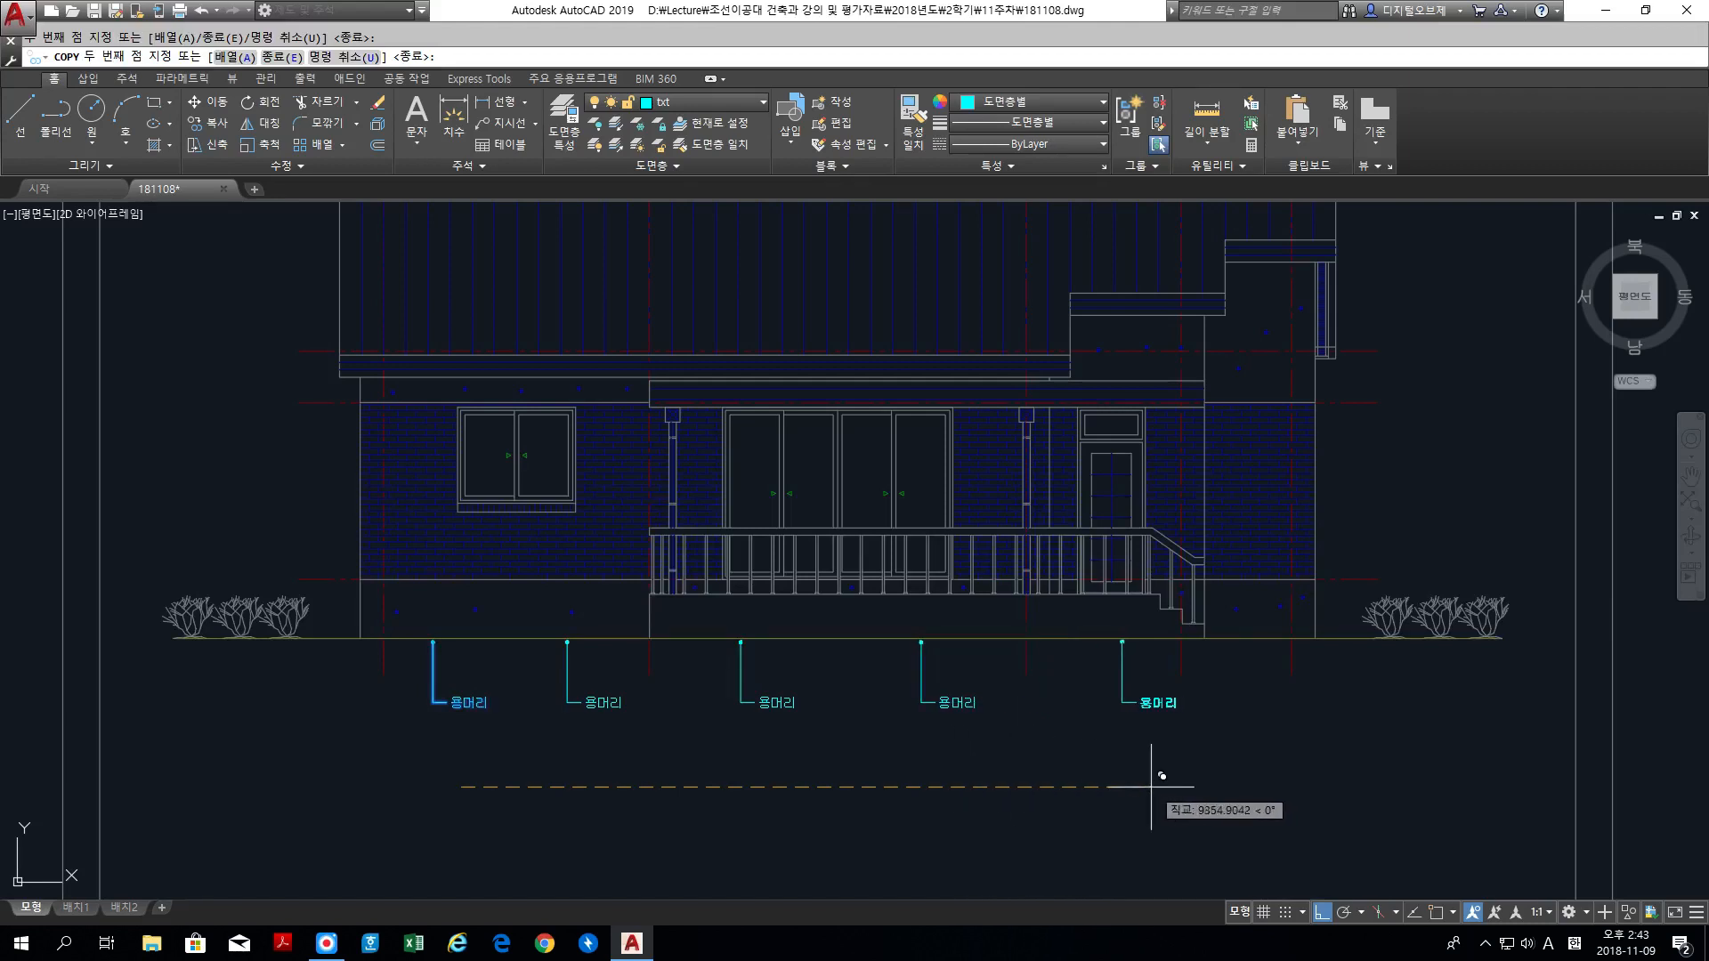
left_click(1160, 775)
key("Return")
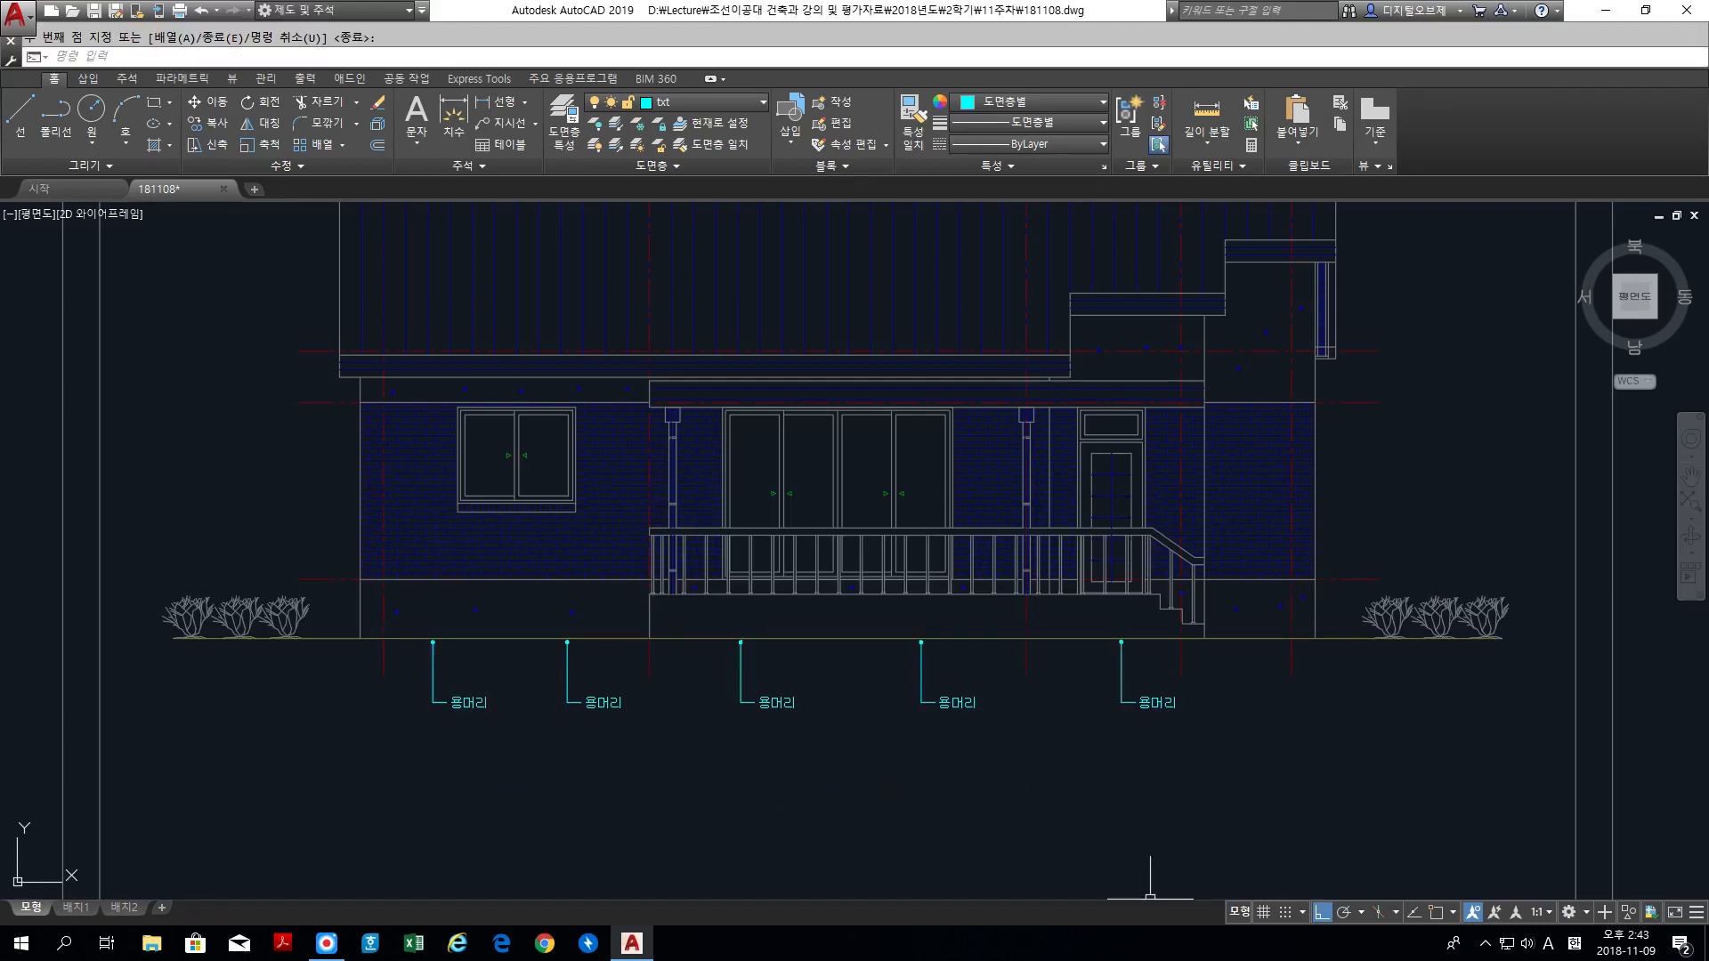
Step: Change the text of the leftmost label above the roof to 시멘트기와 잇기
middle_click_drag(961, 466, 1005, 624)
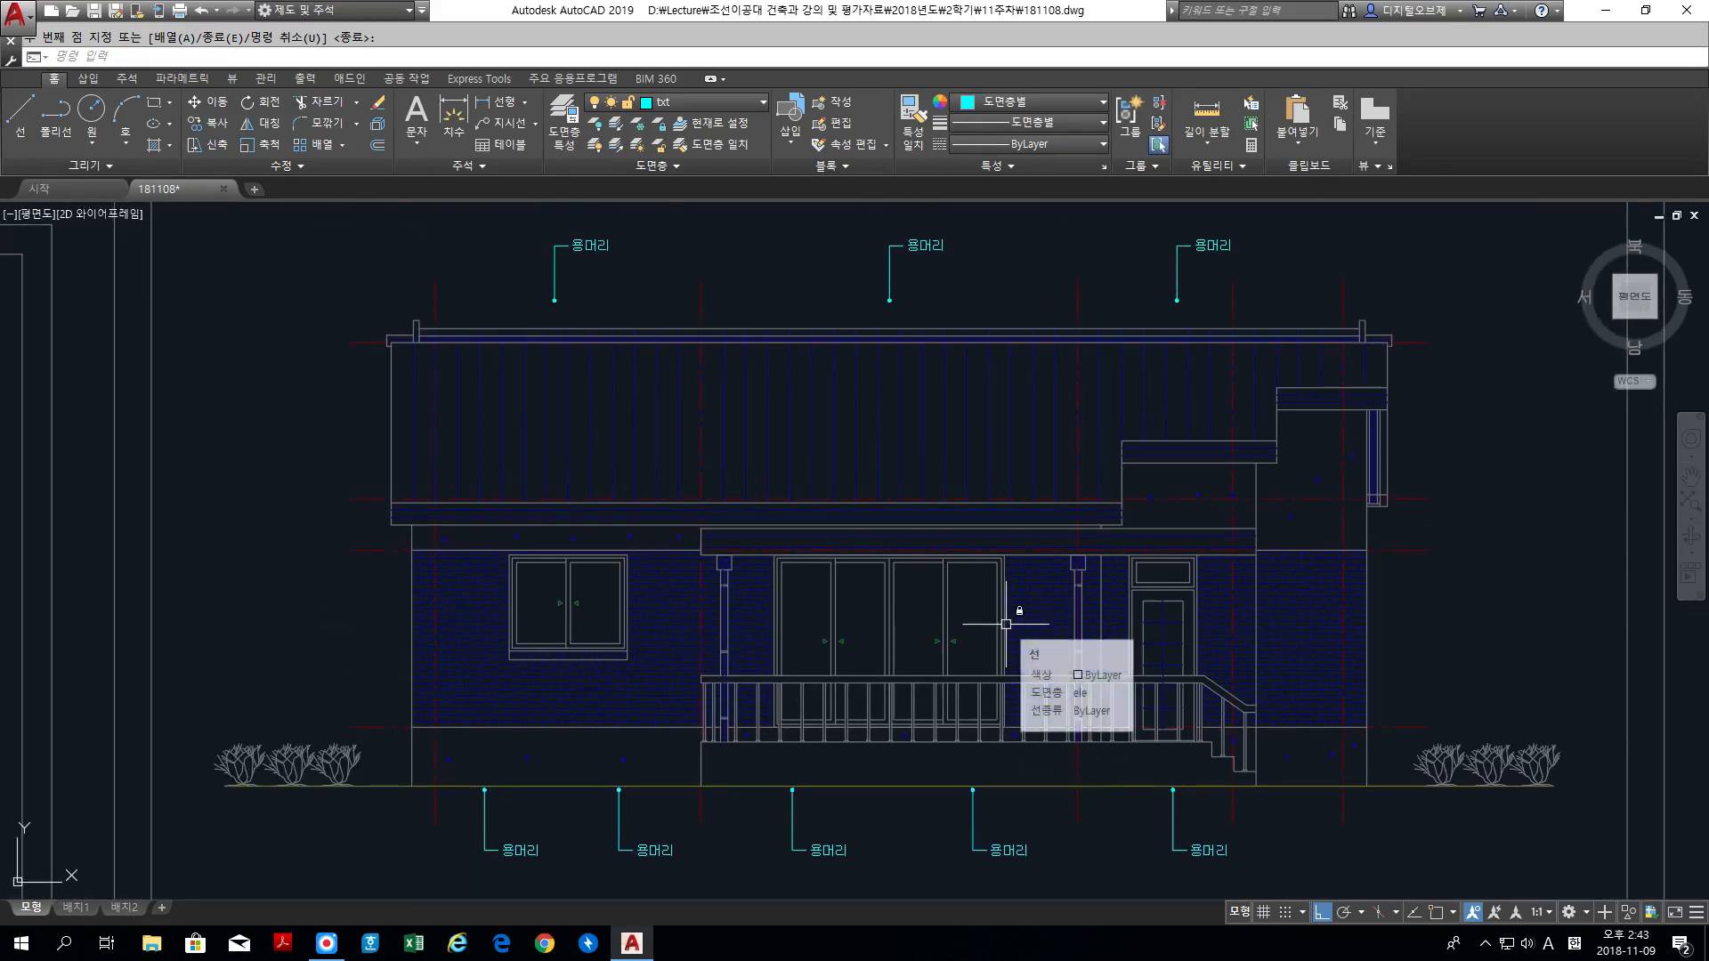
mouse_move(592, 253)
middle_mouse_down()
mouse_move(606, 342)
mouse_move(591, 382)
middle_mouse_up()
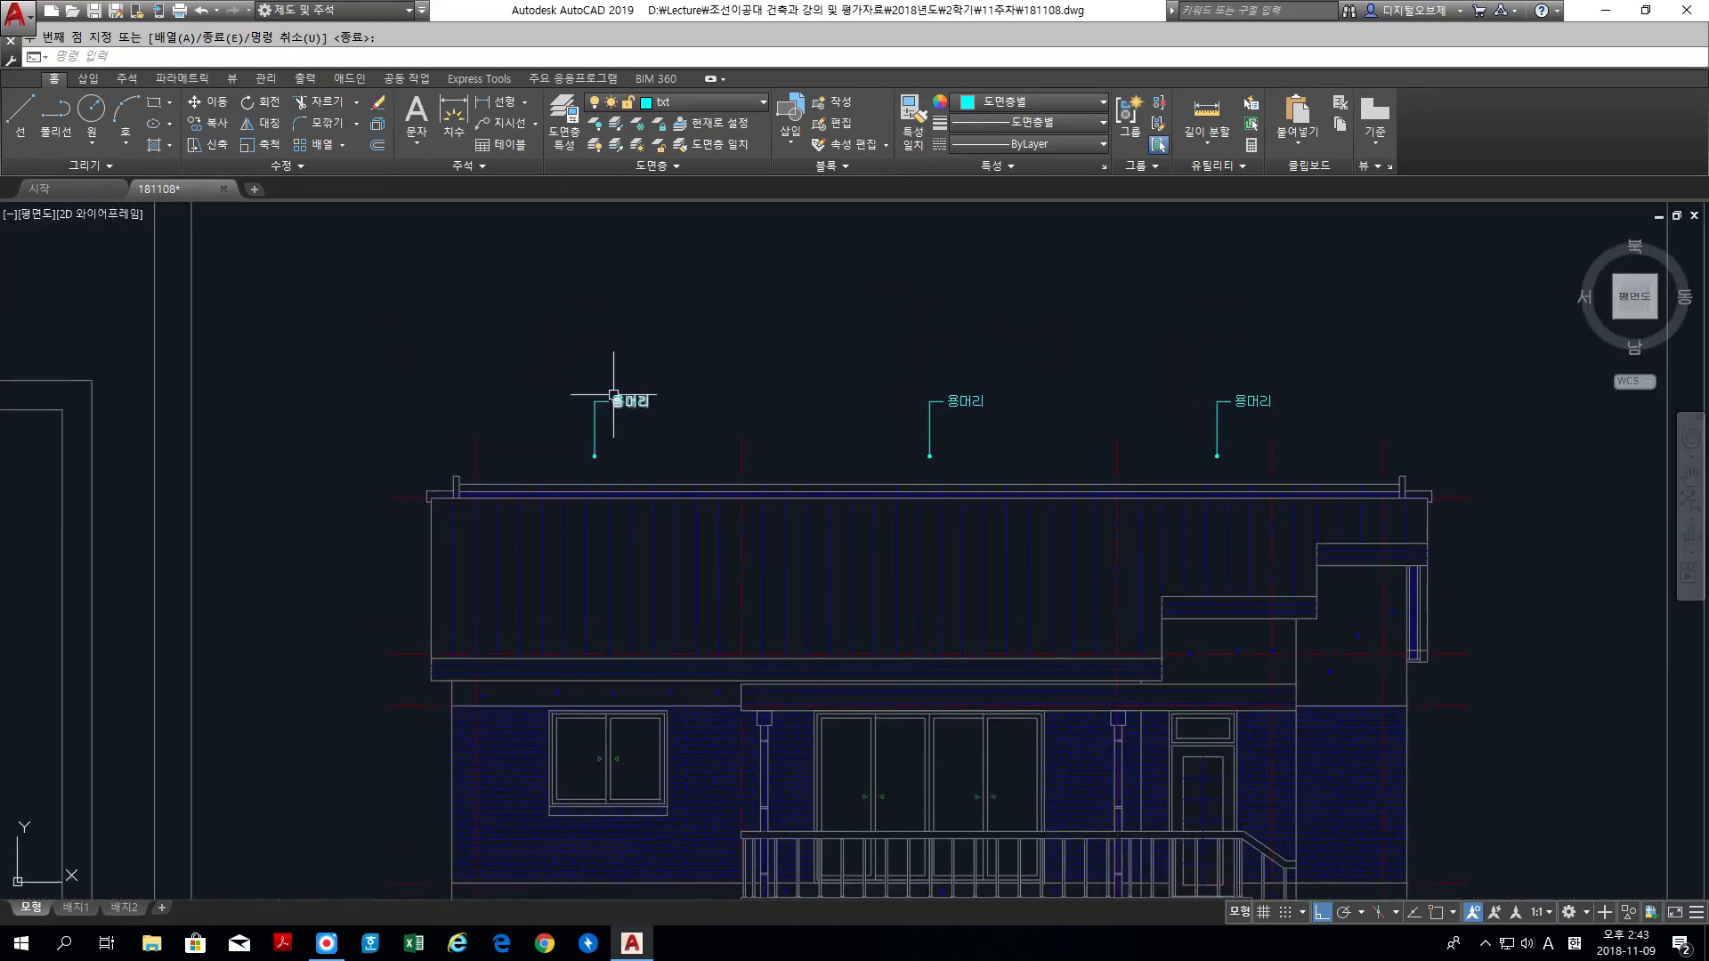
scroll(614, 463, "up", 2)
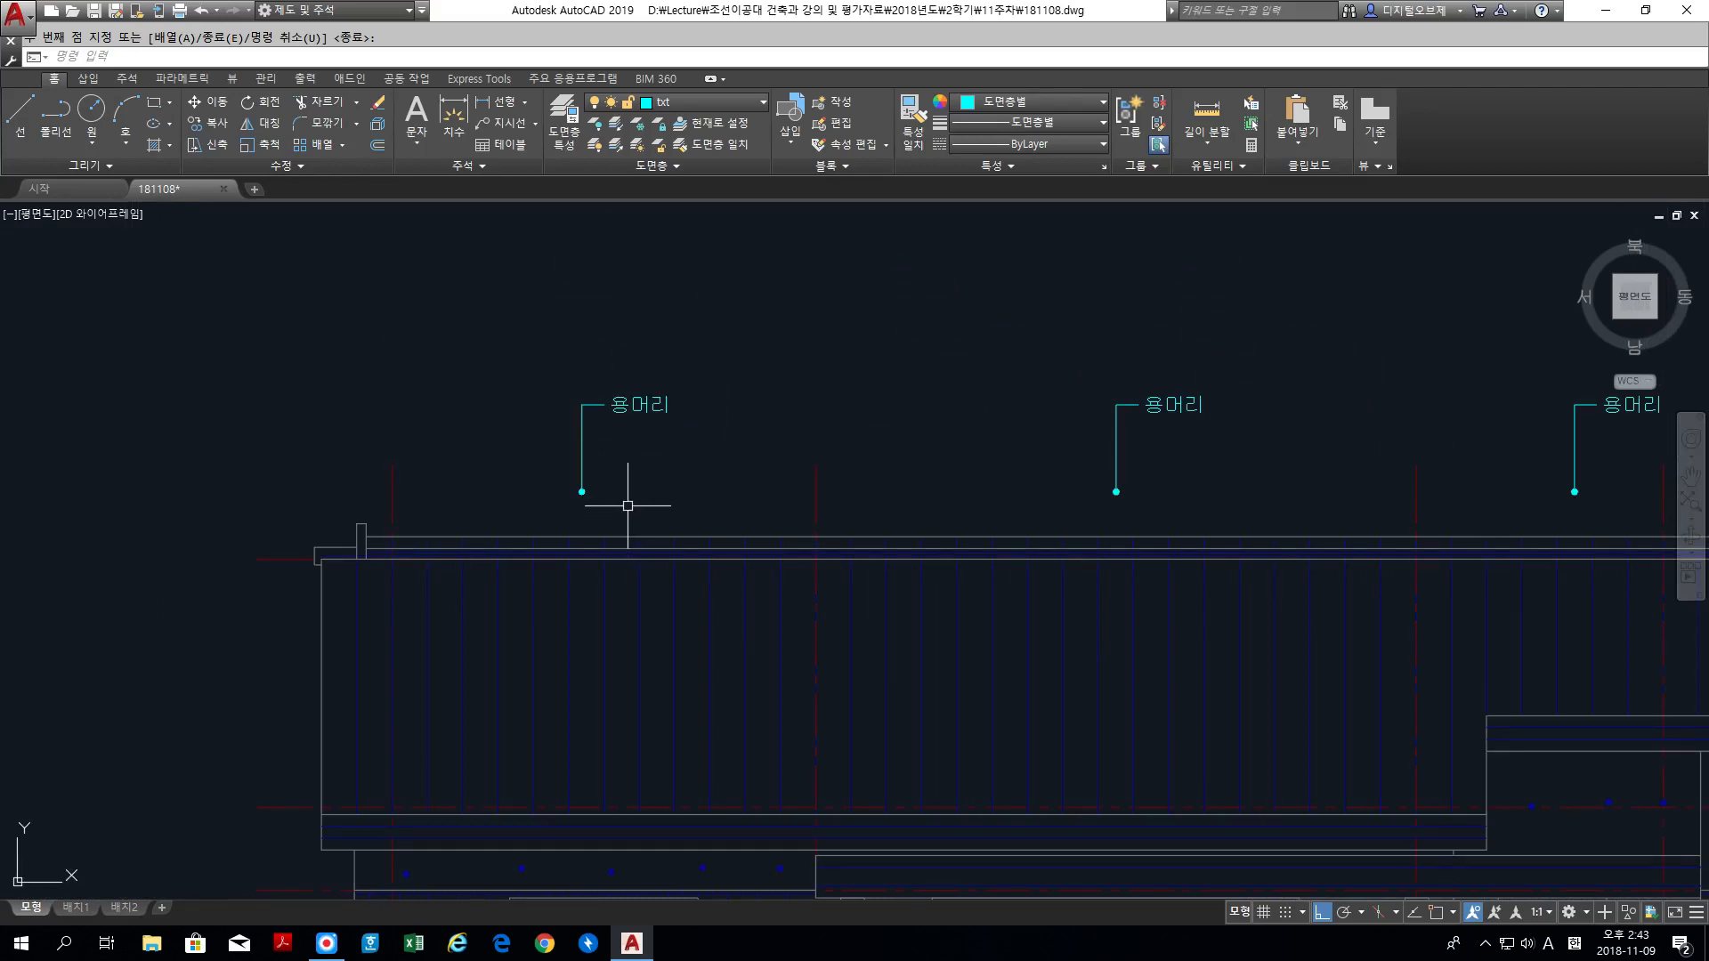
key("Escape")
left_click(617, 408)
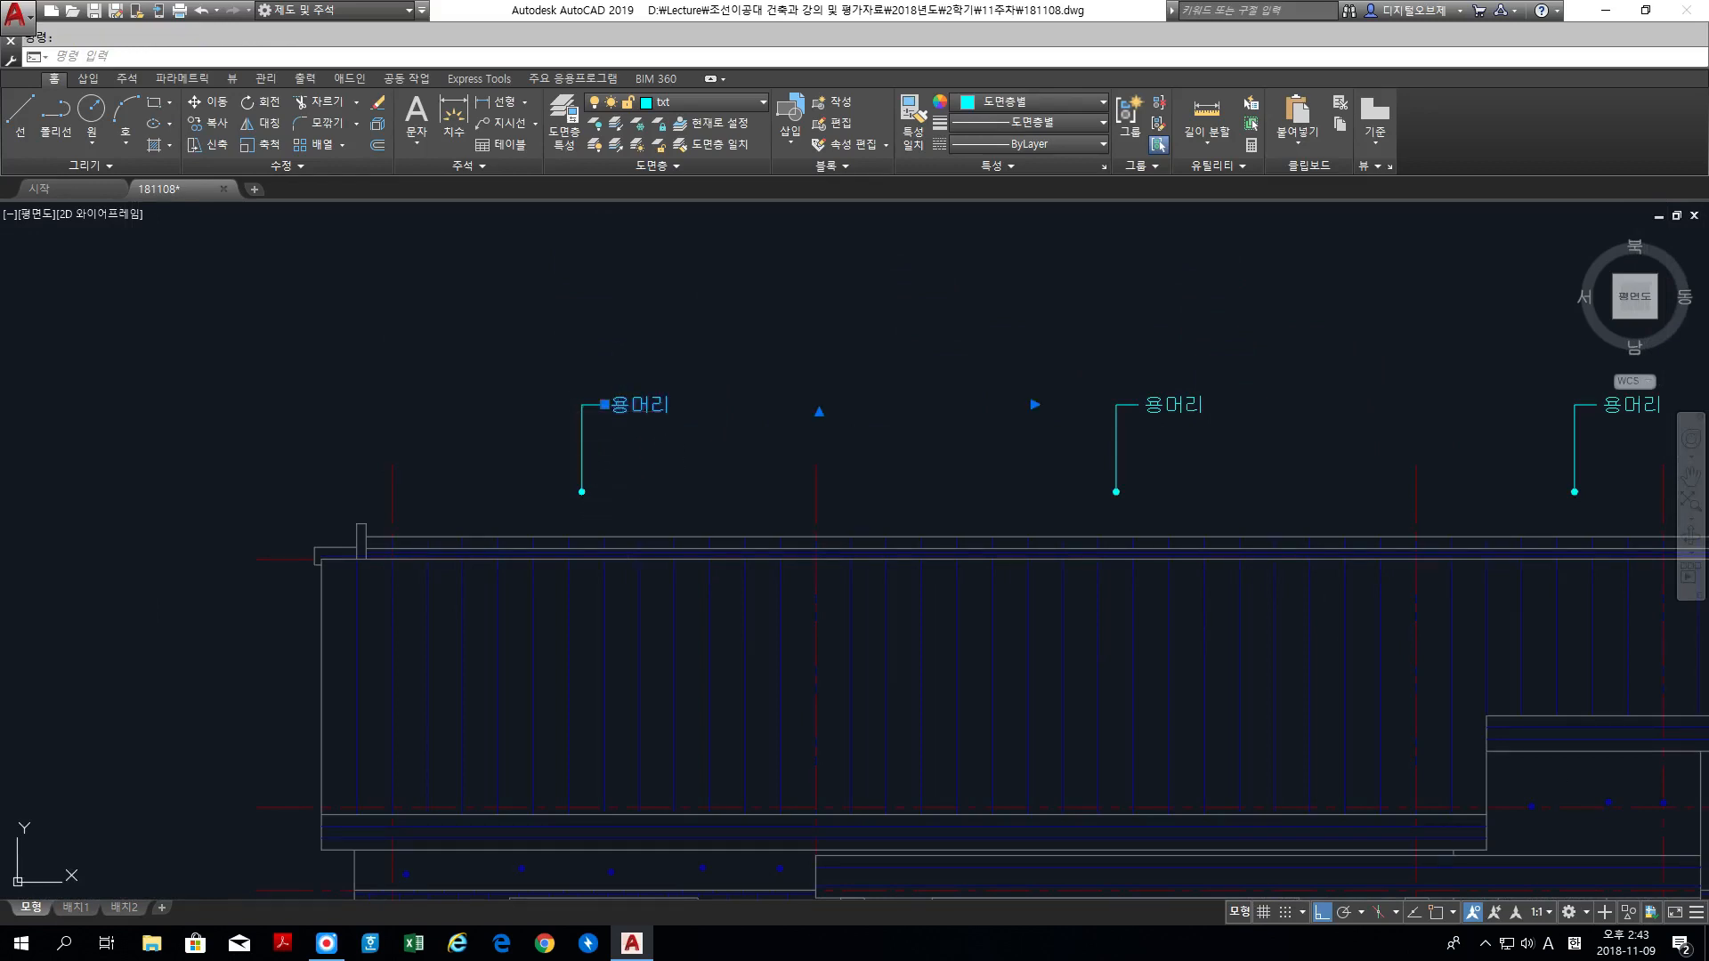
double_click(641, 406)
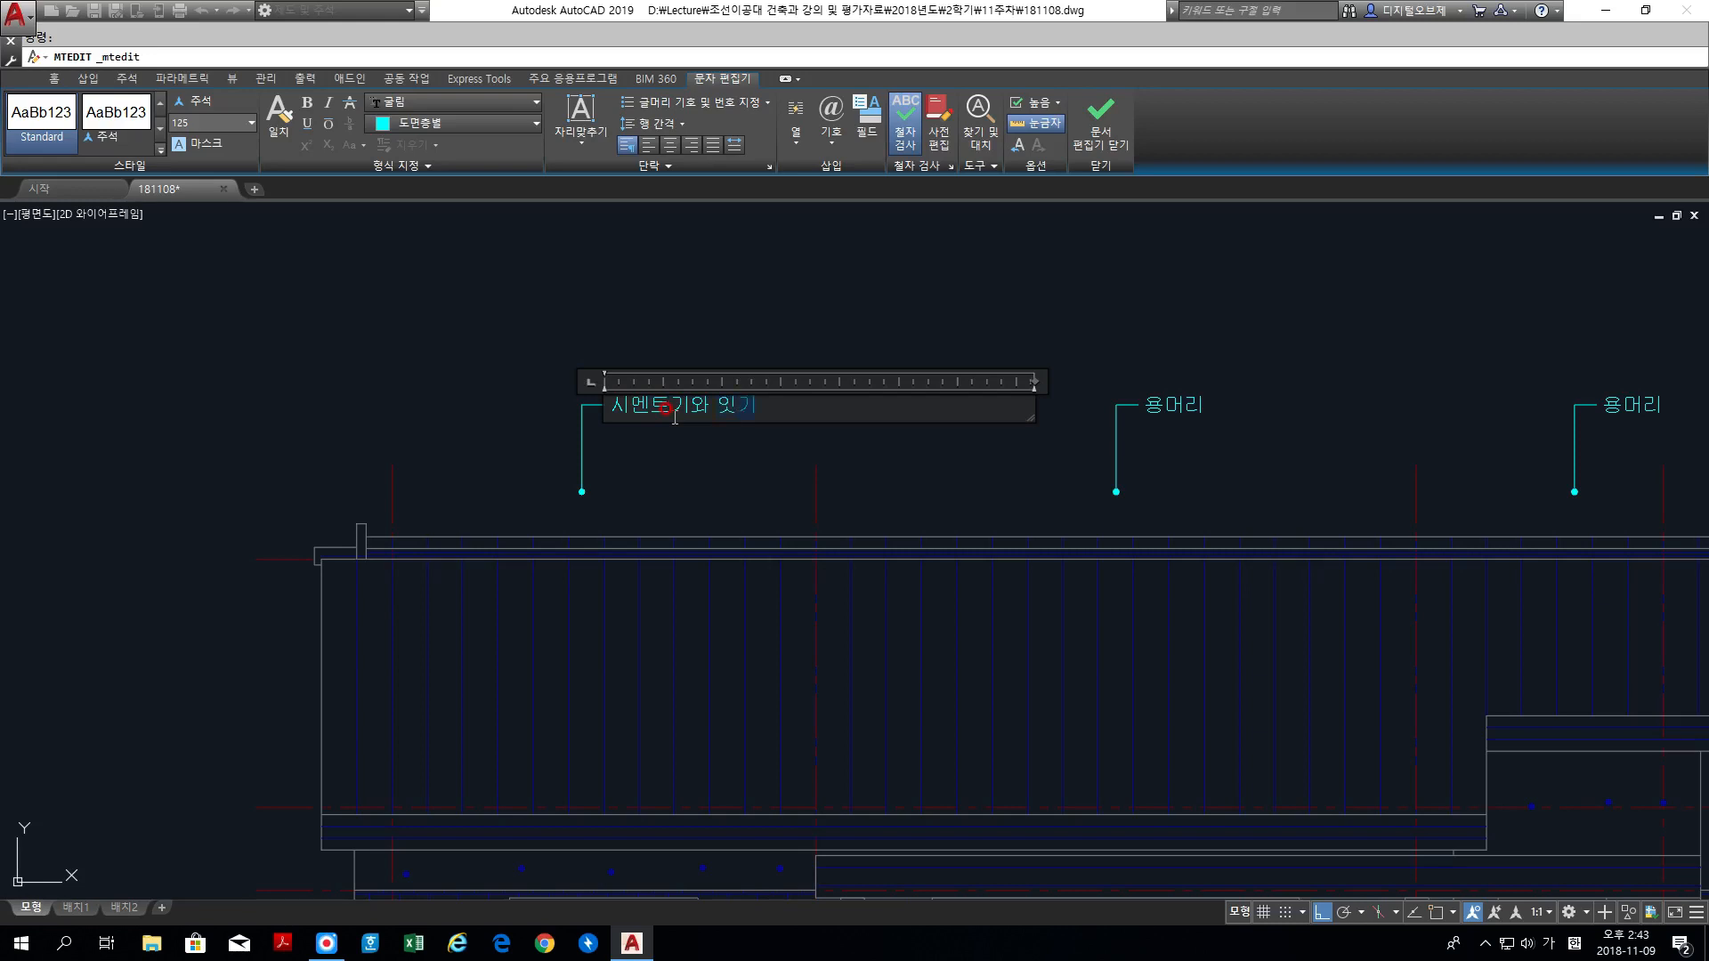
left_click(1270, 423)
Step: Change the text of the middle label above the roof to 자기질 본타일 마감
left_click(1157, 405)
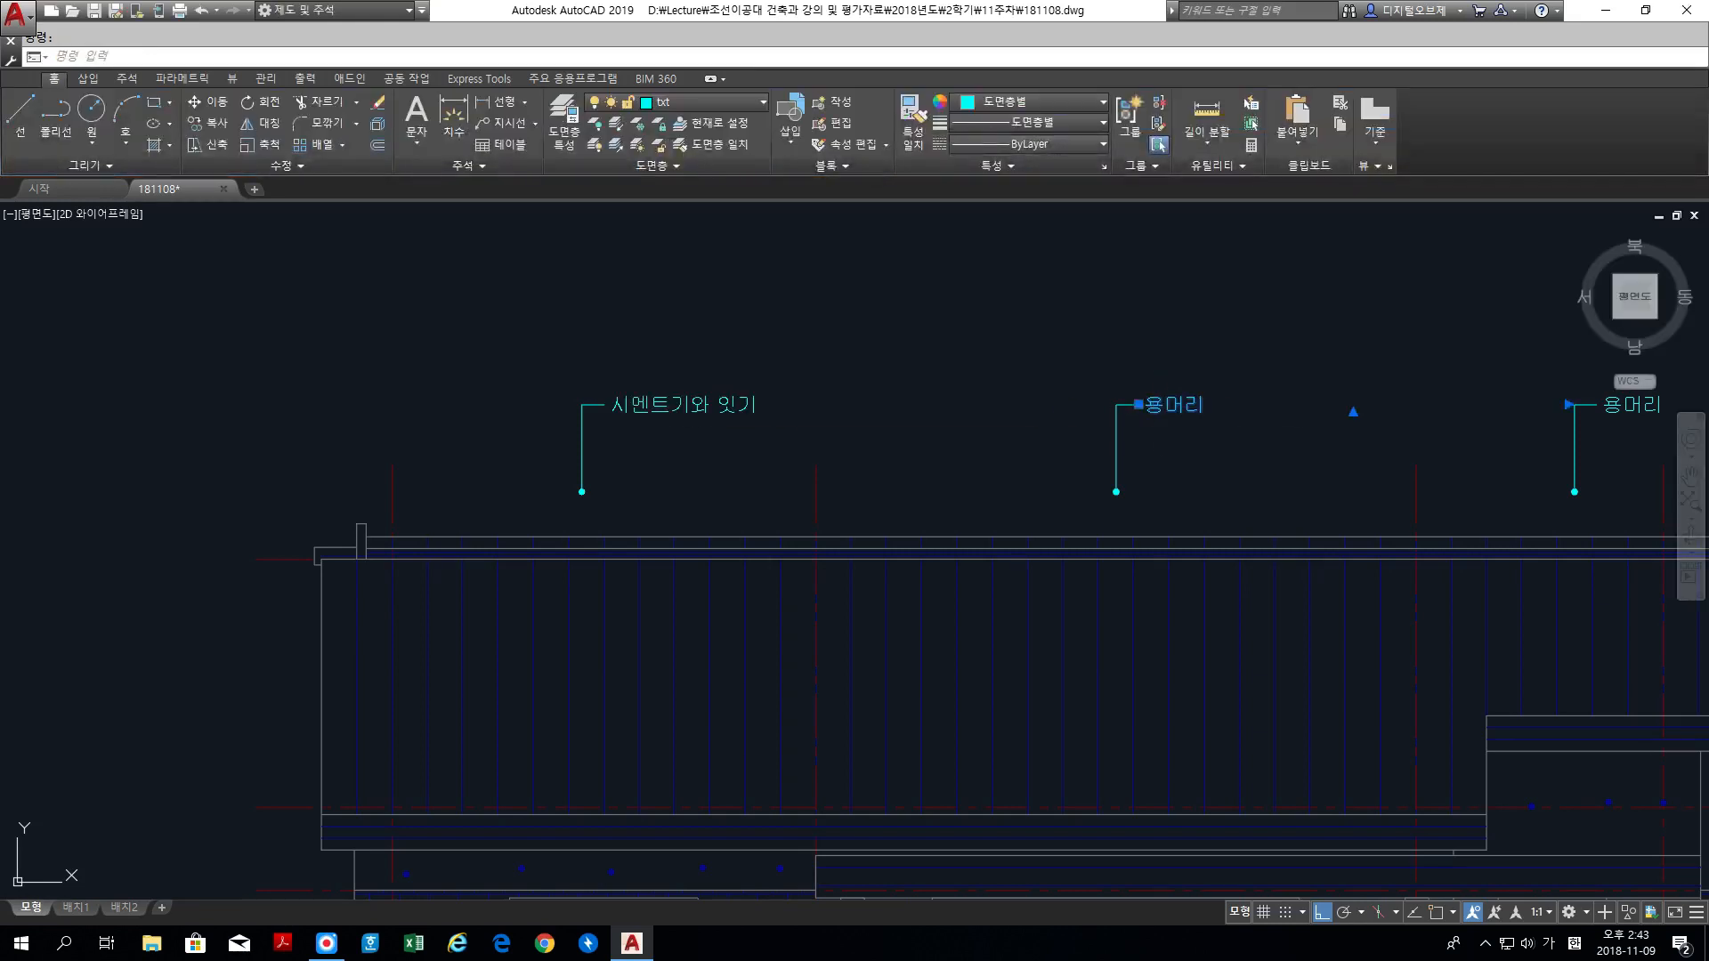
double_click(1175, 406)
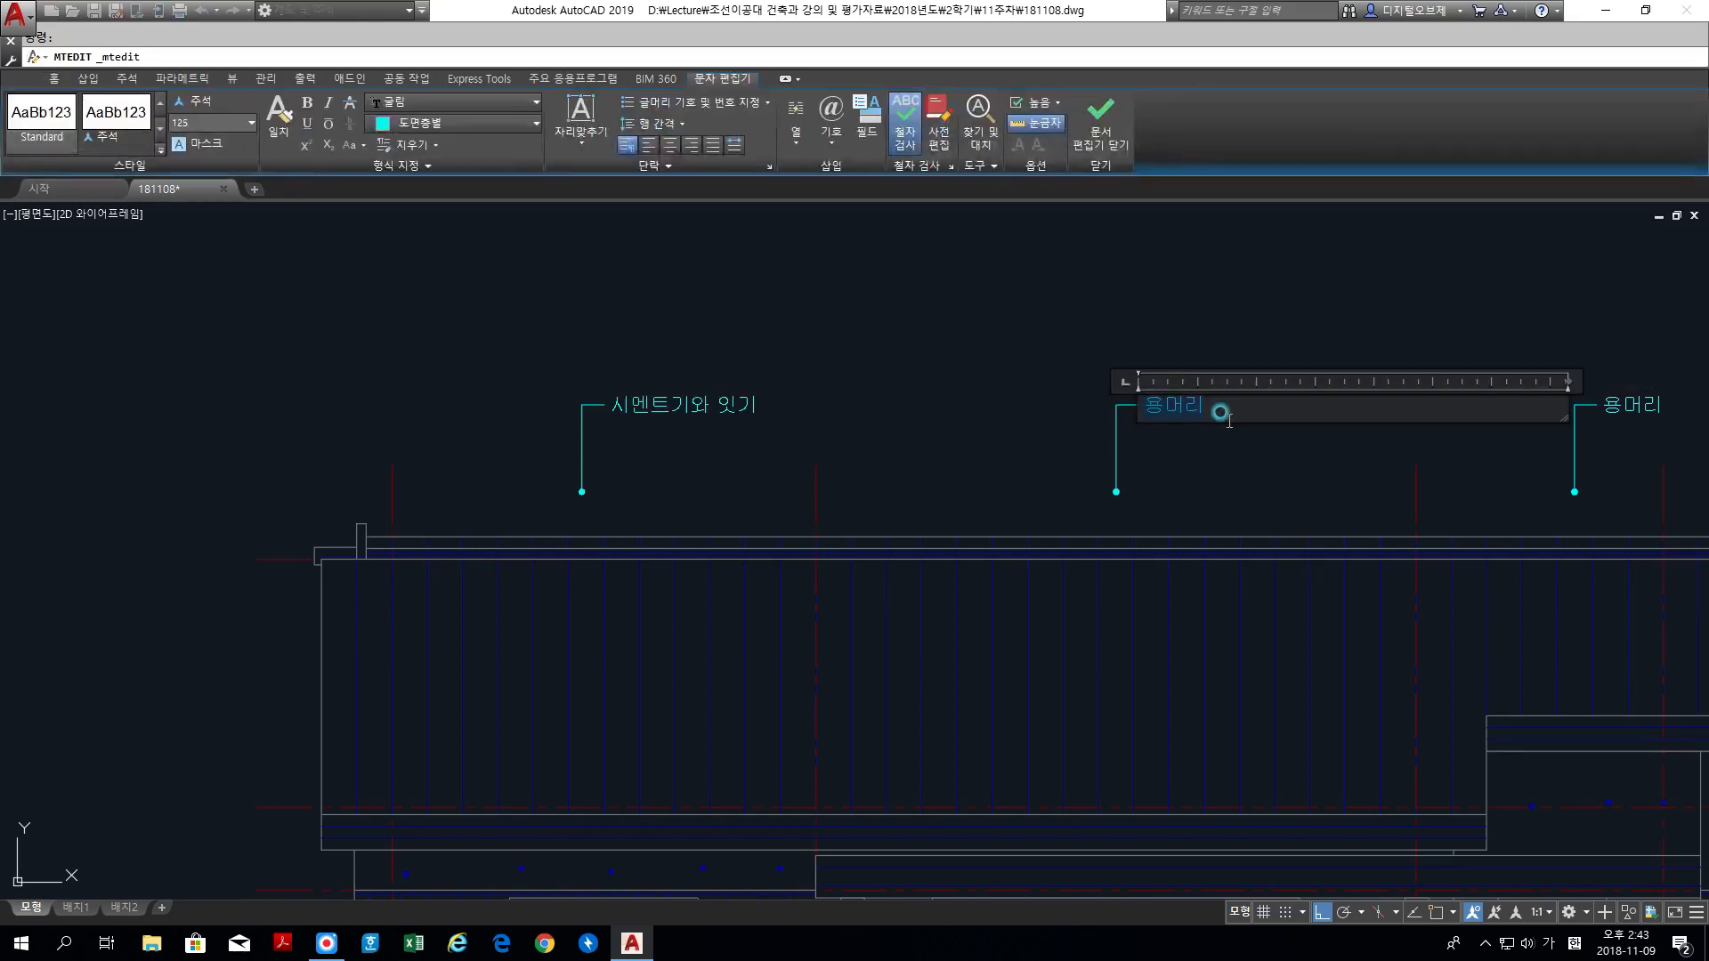
type("자기질 본타일 마감")
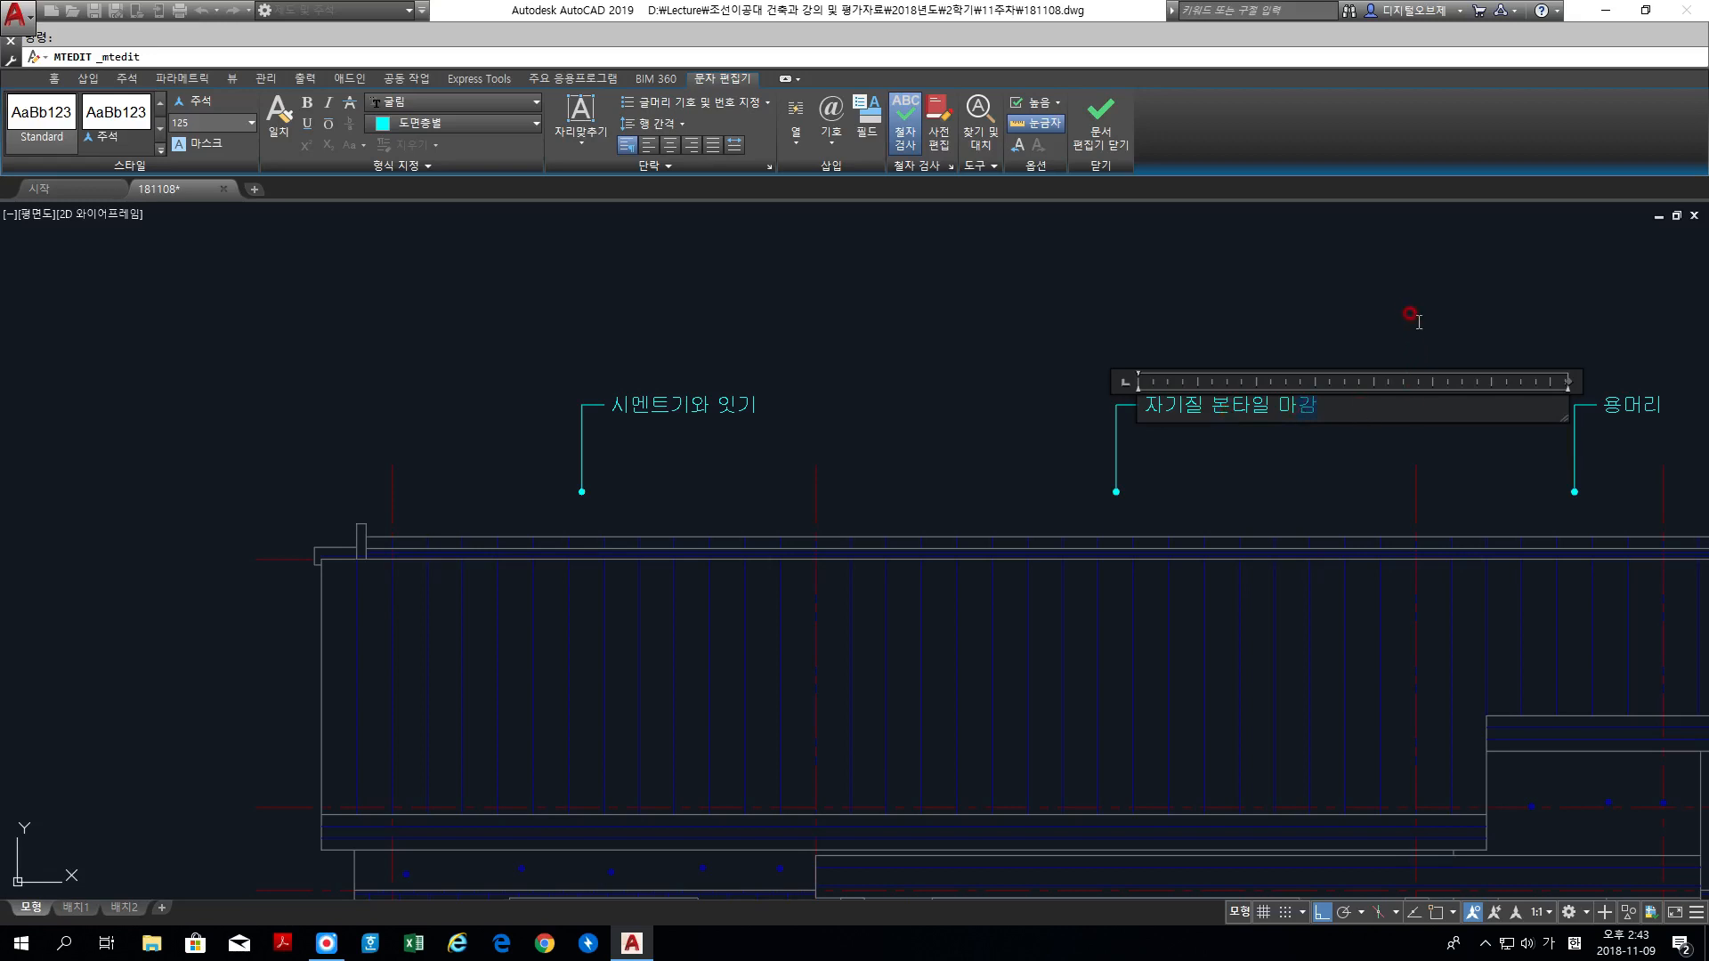
left_click(1417, 319)
Step: Change the text of the rightmost label above the roof to 모르타르위 W.P 마감
middle_click_drag(1487, 344, 1049, 335)
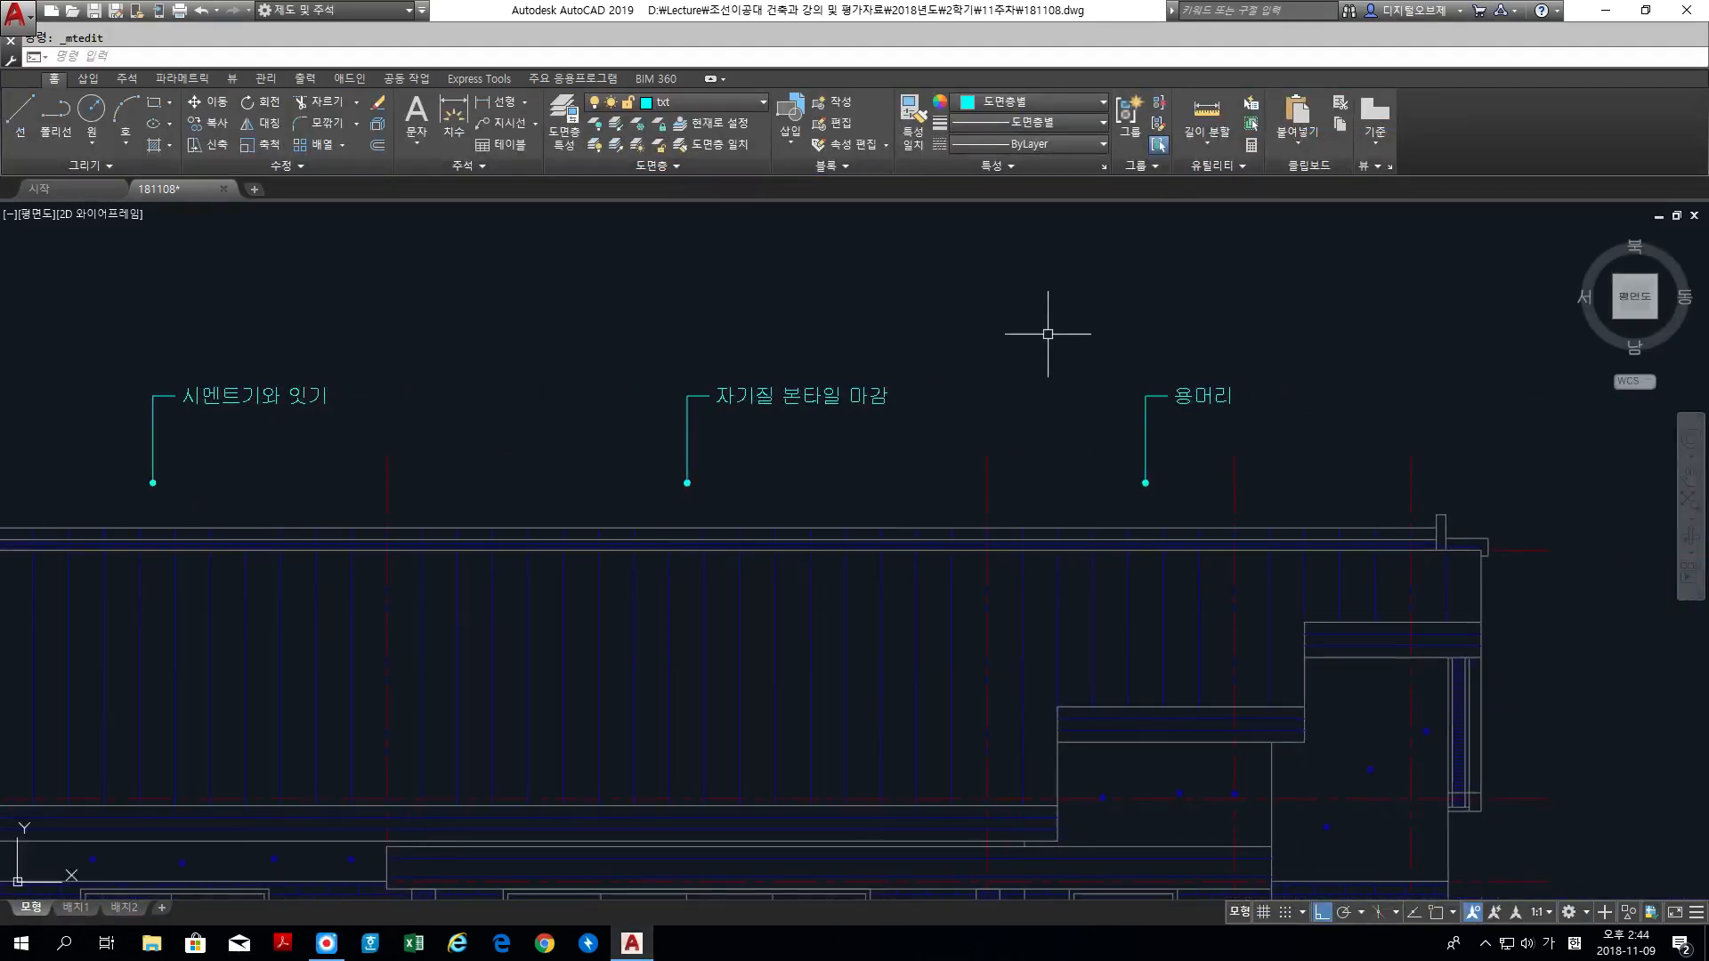
left_click(1183, 393)
double_click(1184, 396)
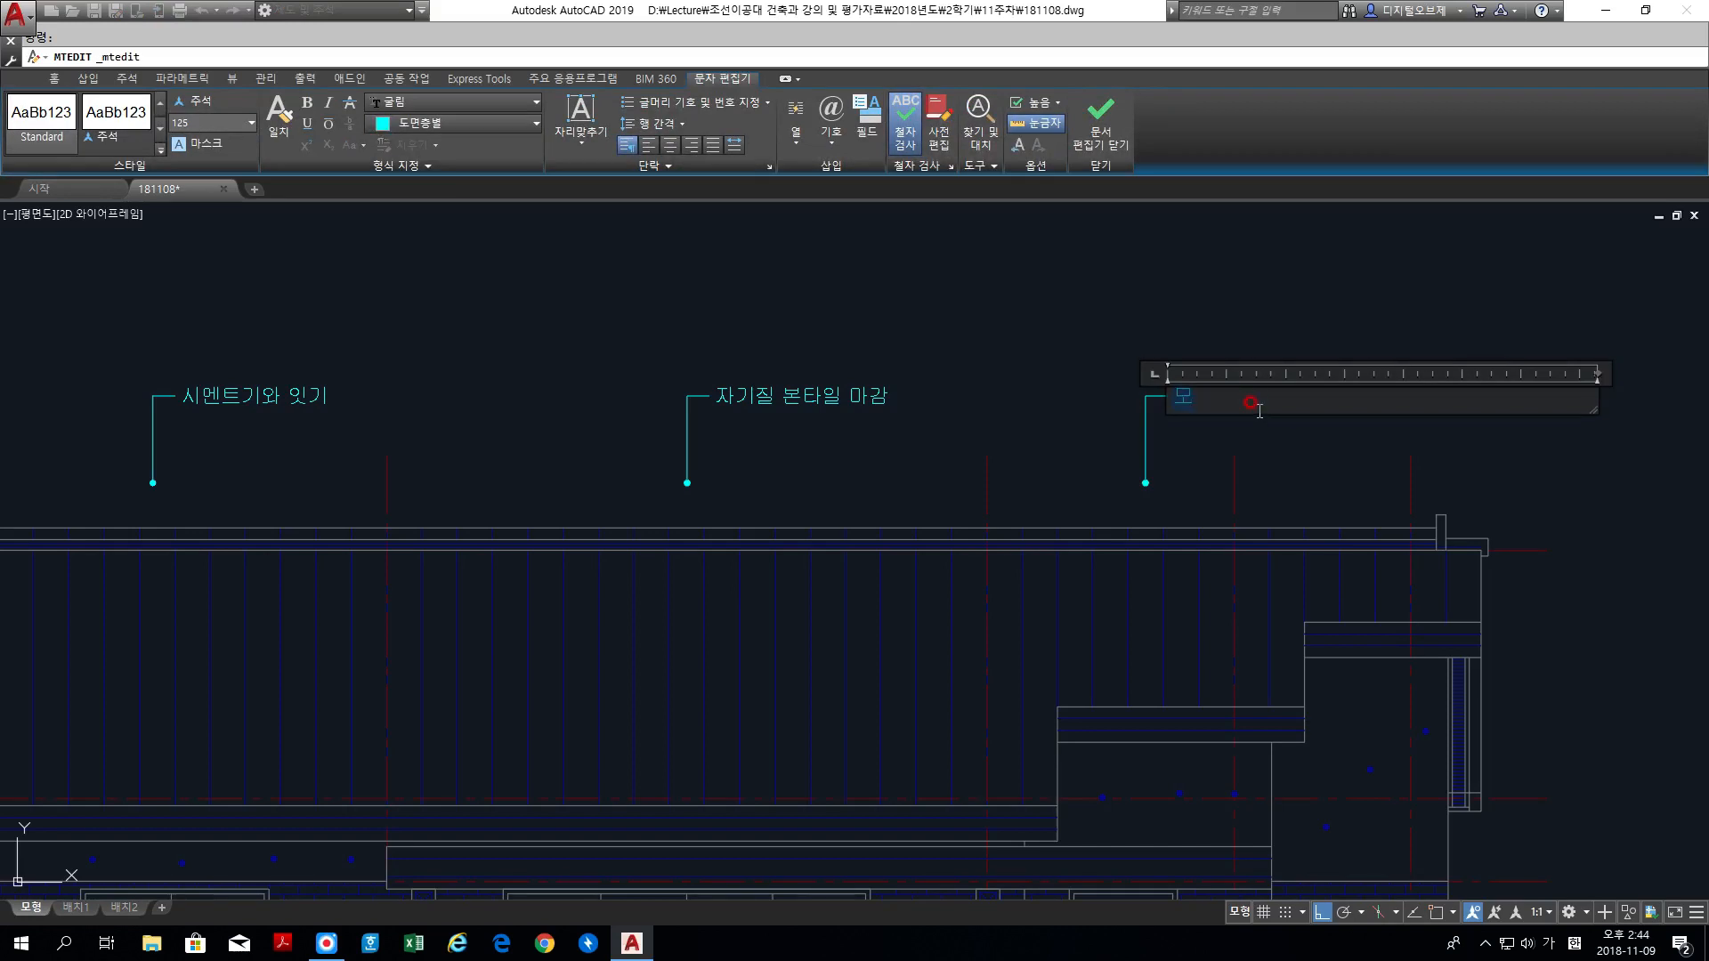
type("모르")
type("탈")
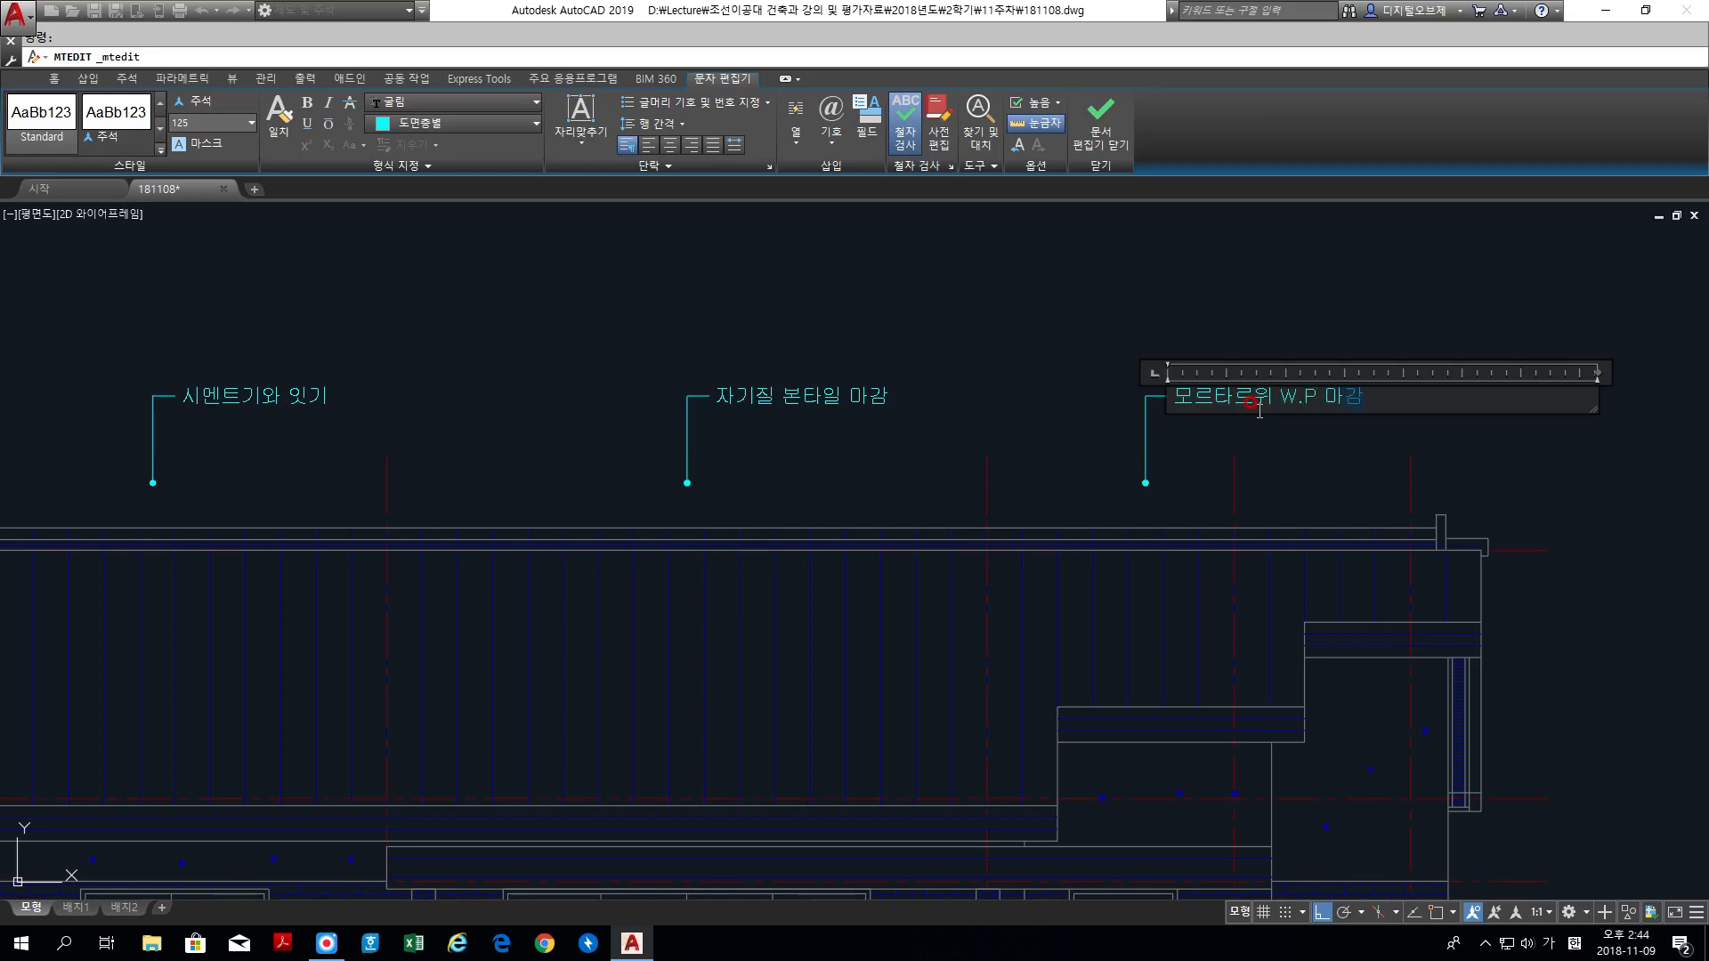
left_click(1064, 301)
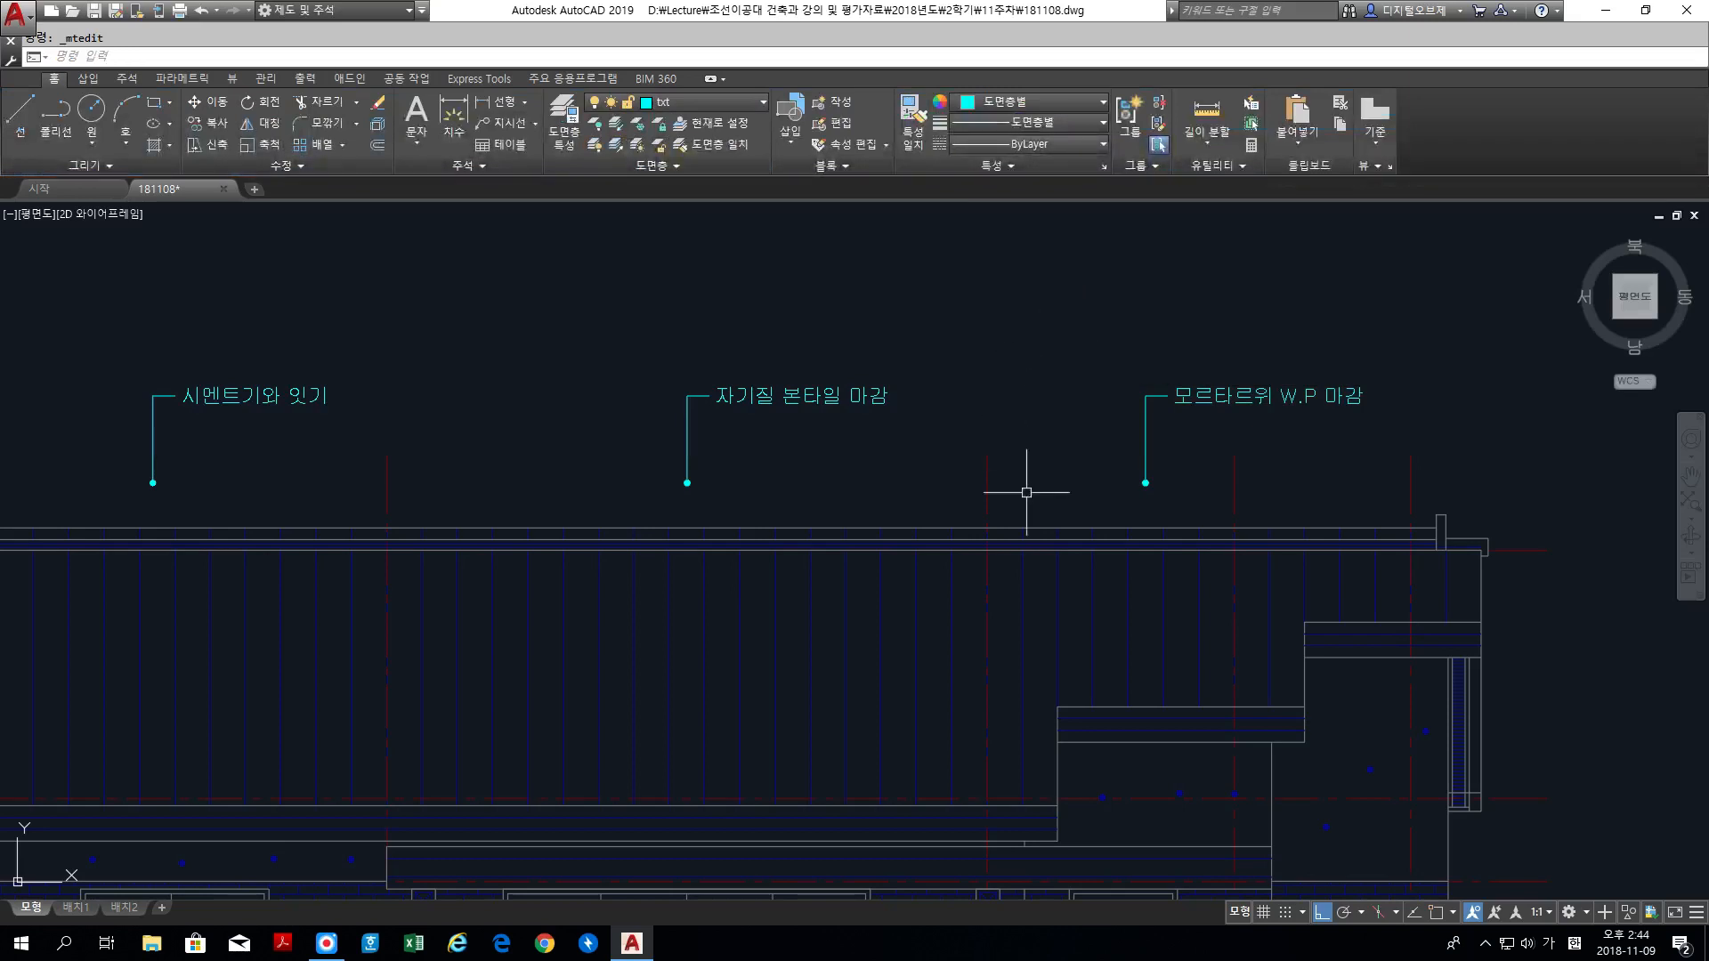
Step: Change the text of the leftmost label below the ground line to 적벽돌 치장쌓기
middle_click_drag(949, 679, 1256, 277)
middle_click_drag(714, 767, 923, 382)
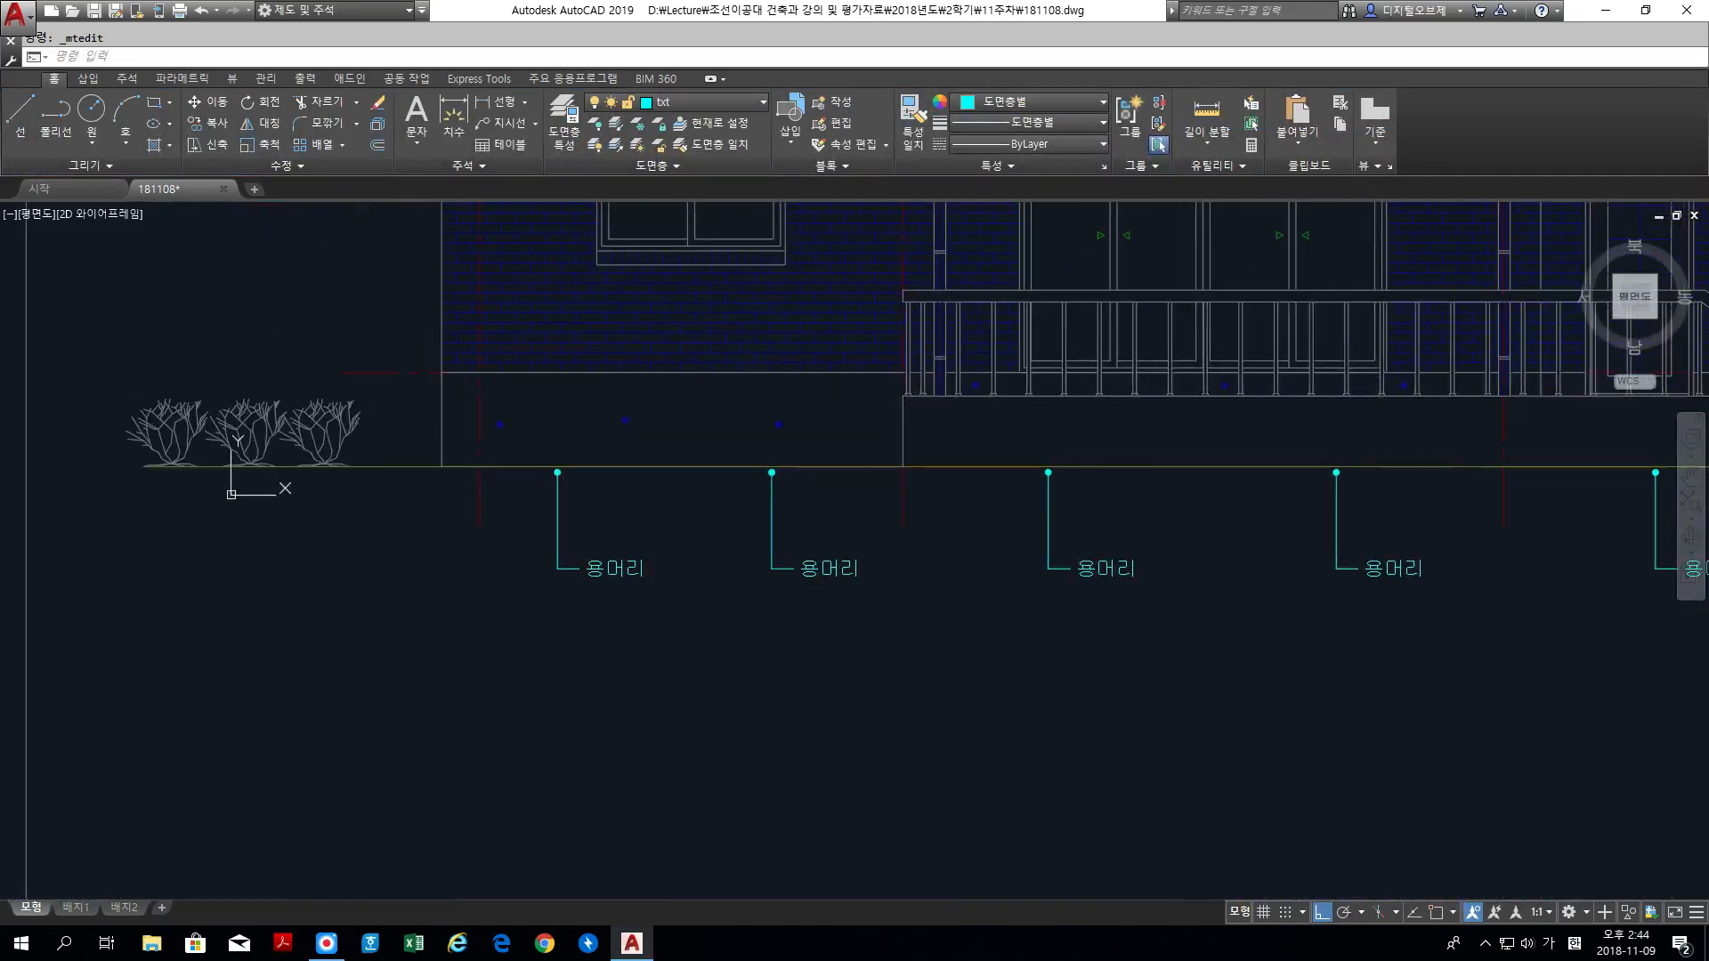
middle_click_drag(780, 495, 699, 502)
scroll(561, 572, "up", 3)
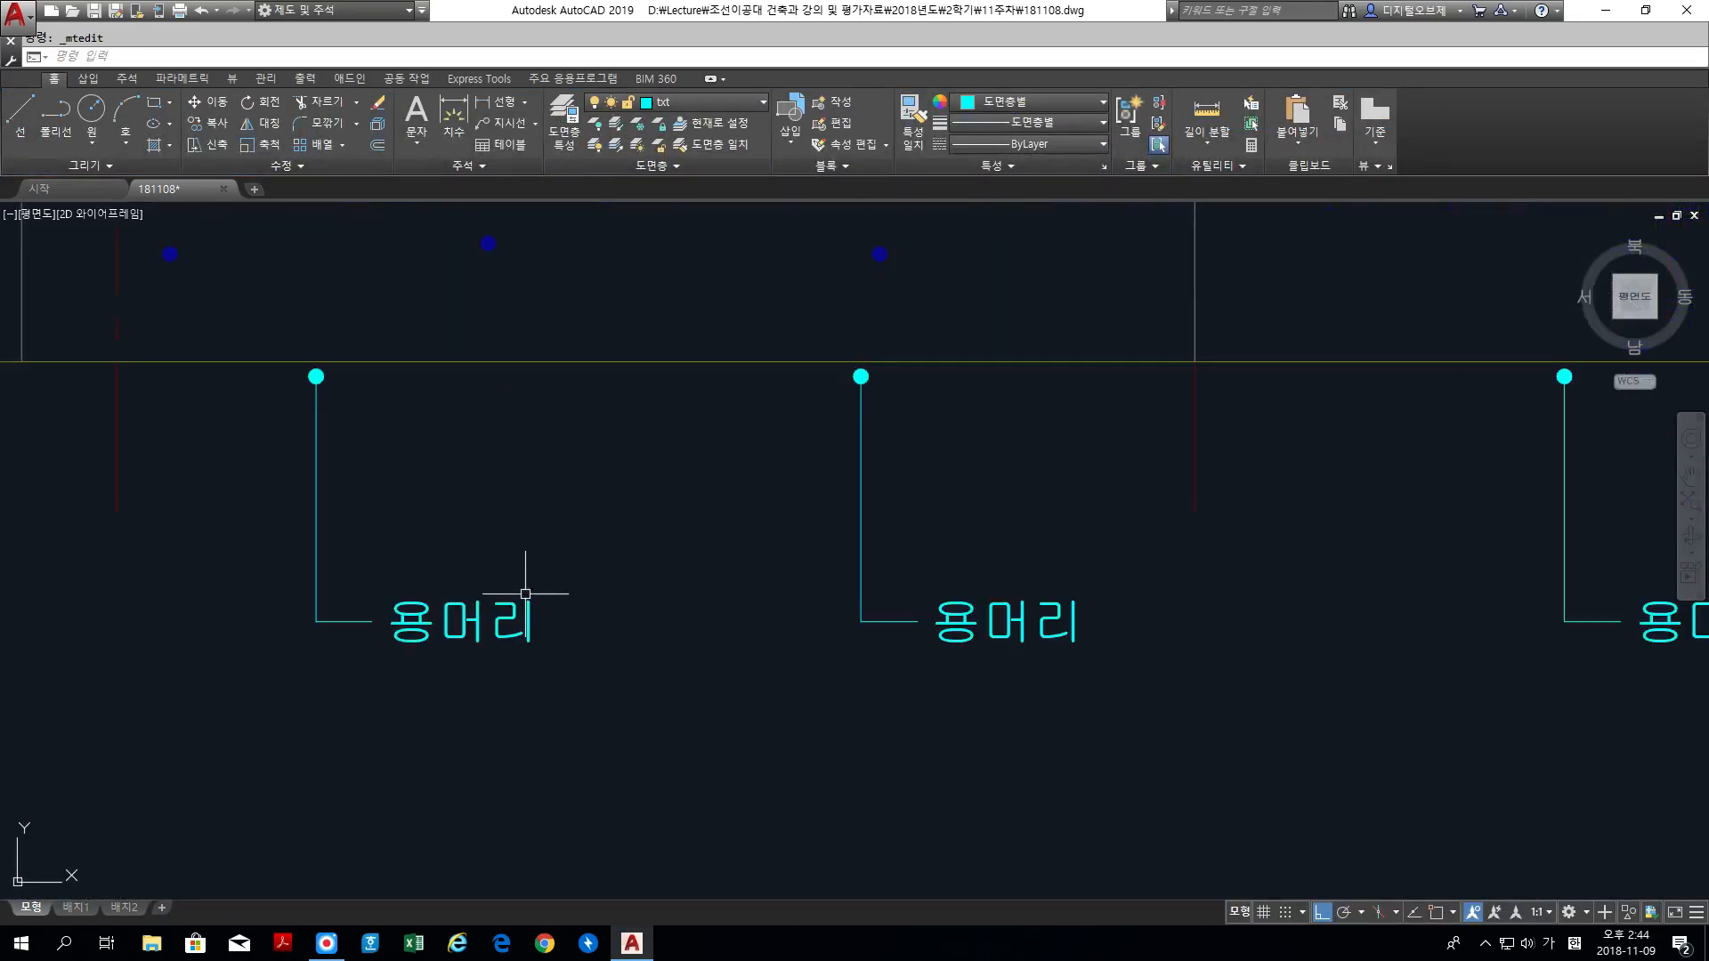
scroll(534, 591, "down", 1)
left_click(452, 618)
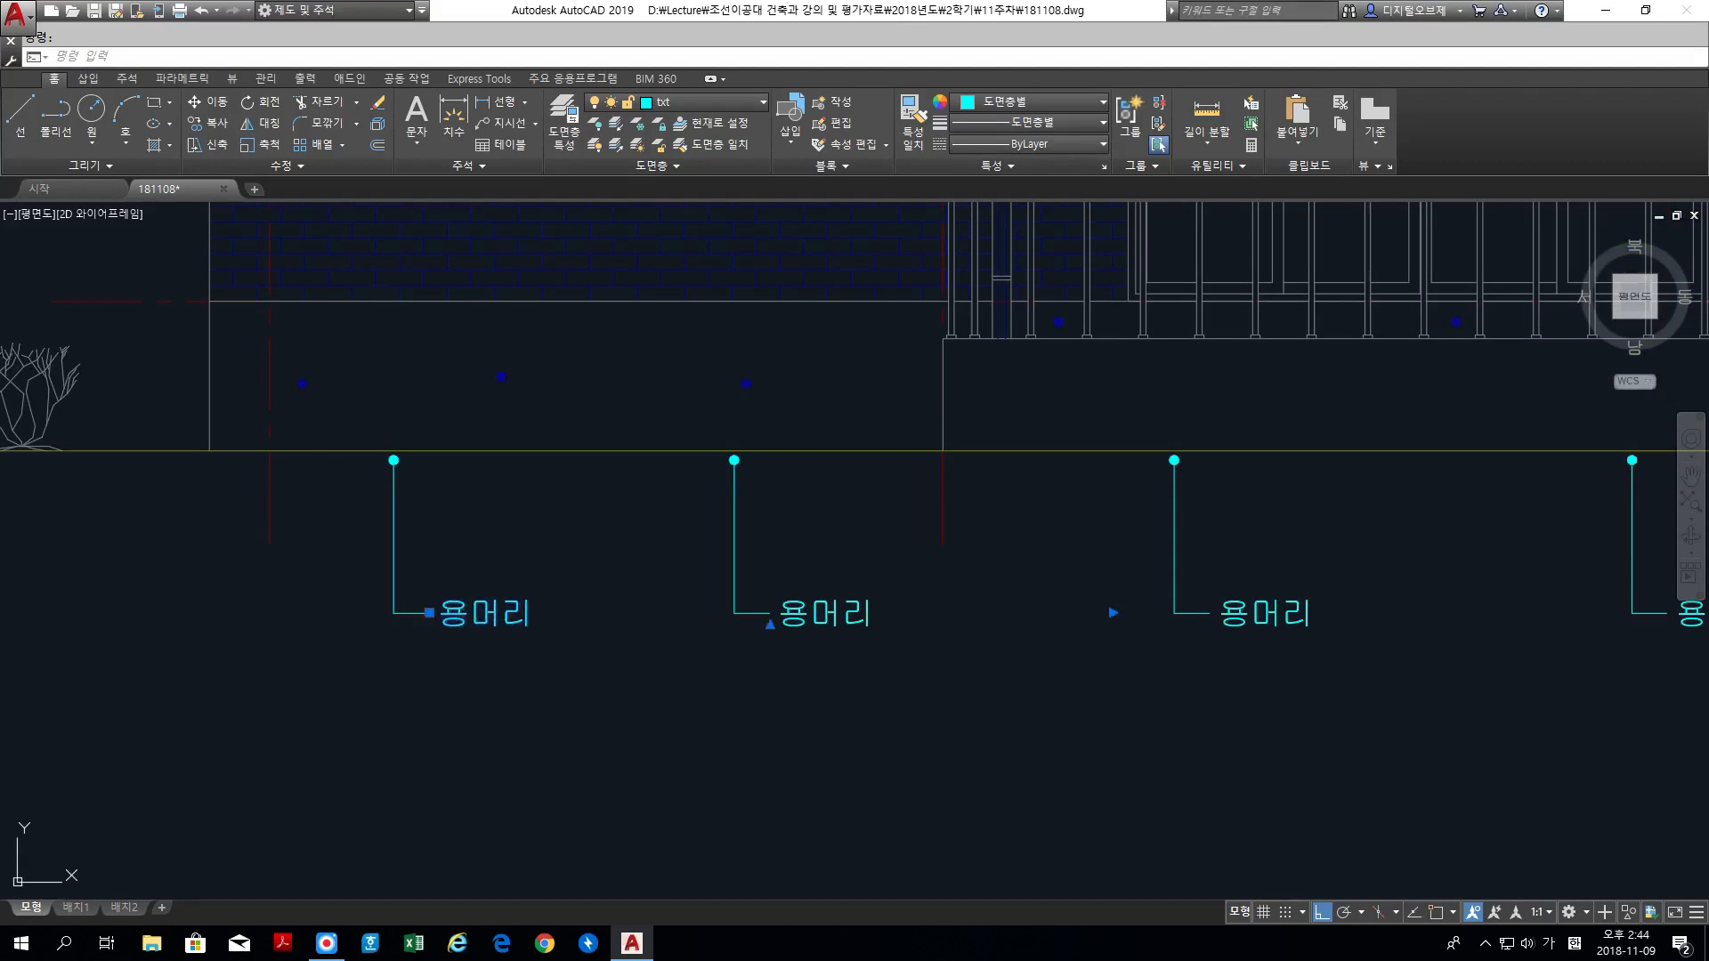
double_click(455, 613)
left_click_drag(434, 614, 543, 617)
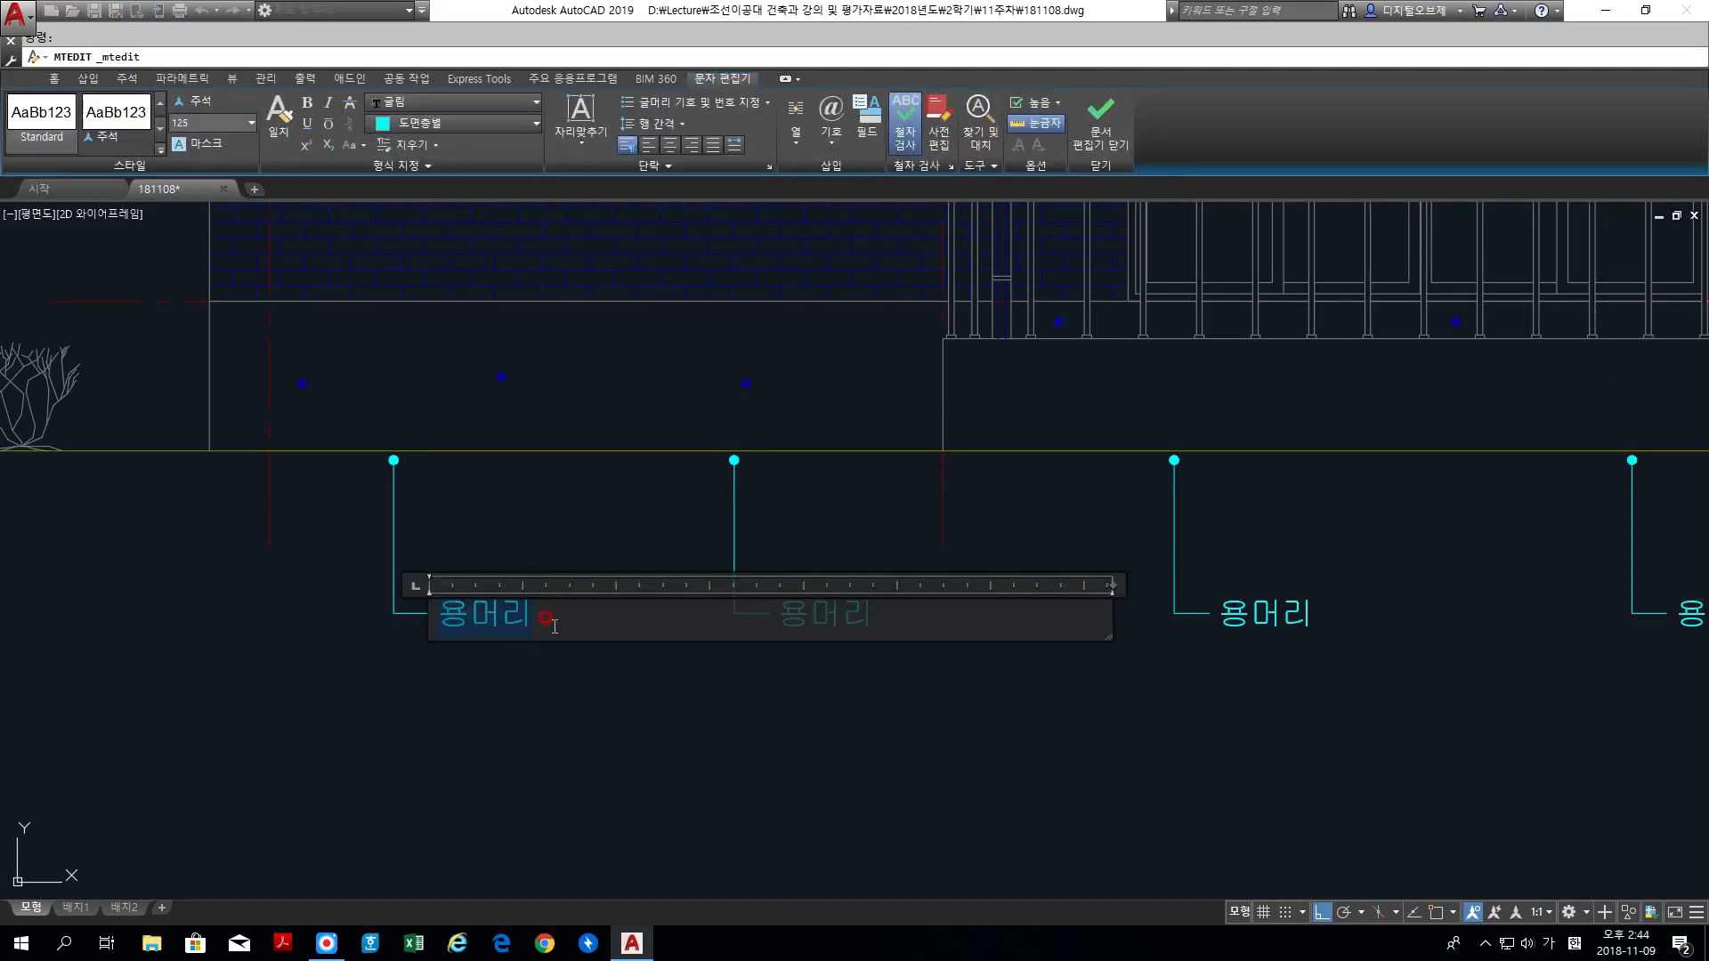
type("적벽돌 치장쌓기")
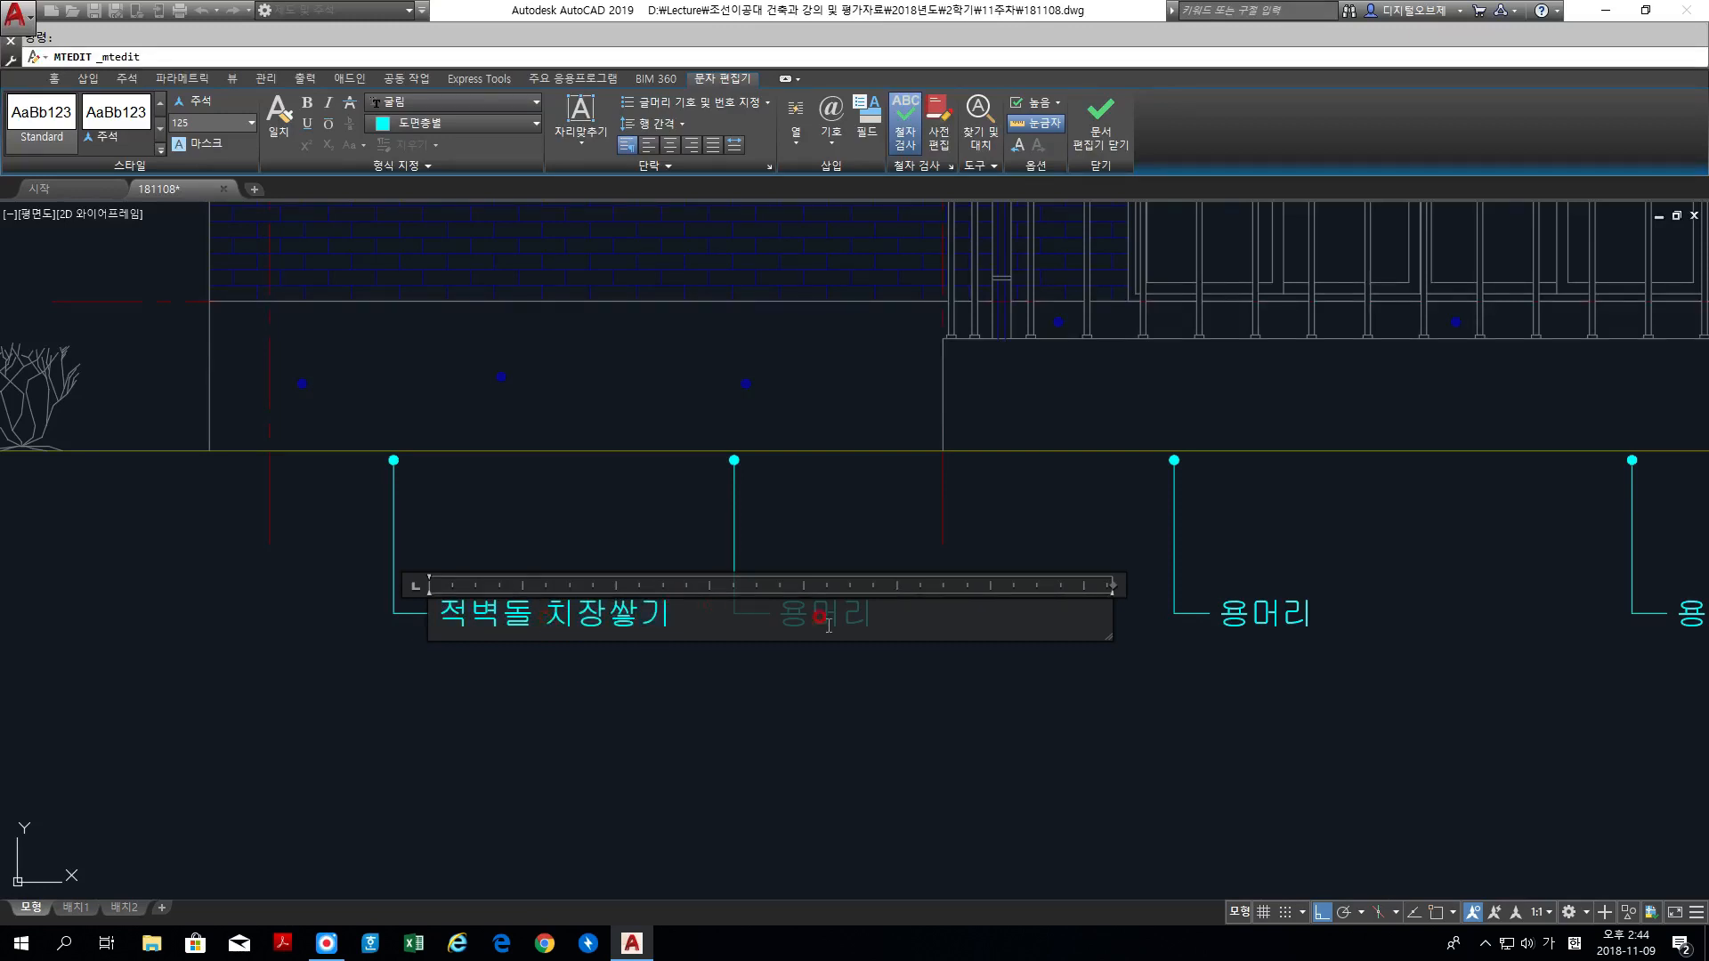
left_click(881, 703)
Step: Change the text of the second label from the left below the ground line to 적벽돌 옆세워쌓기
left_click(799, 624)
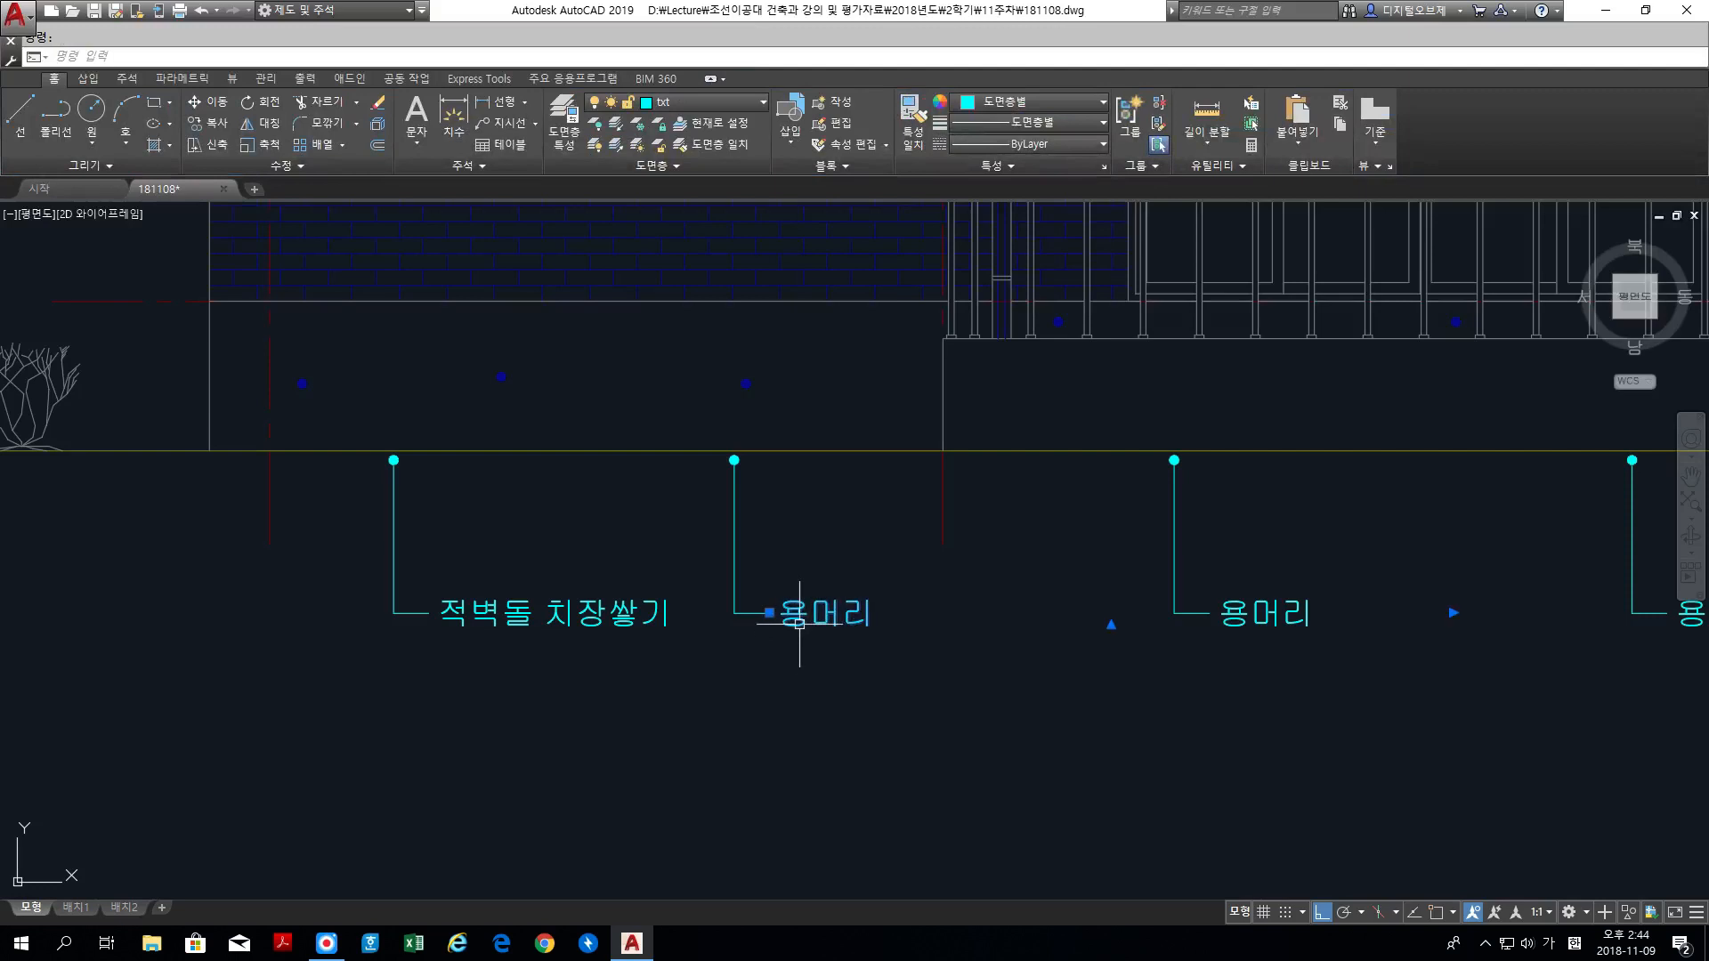
double_click(881, 620)
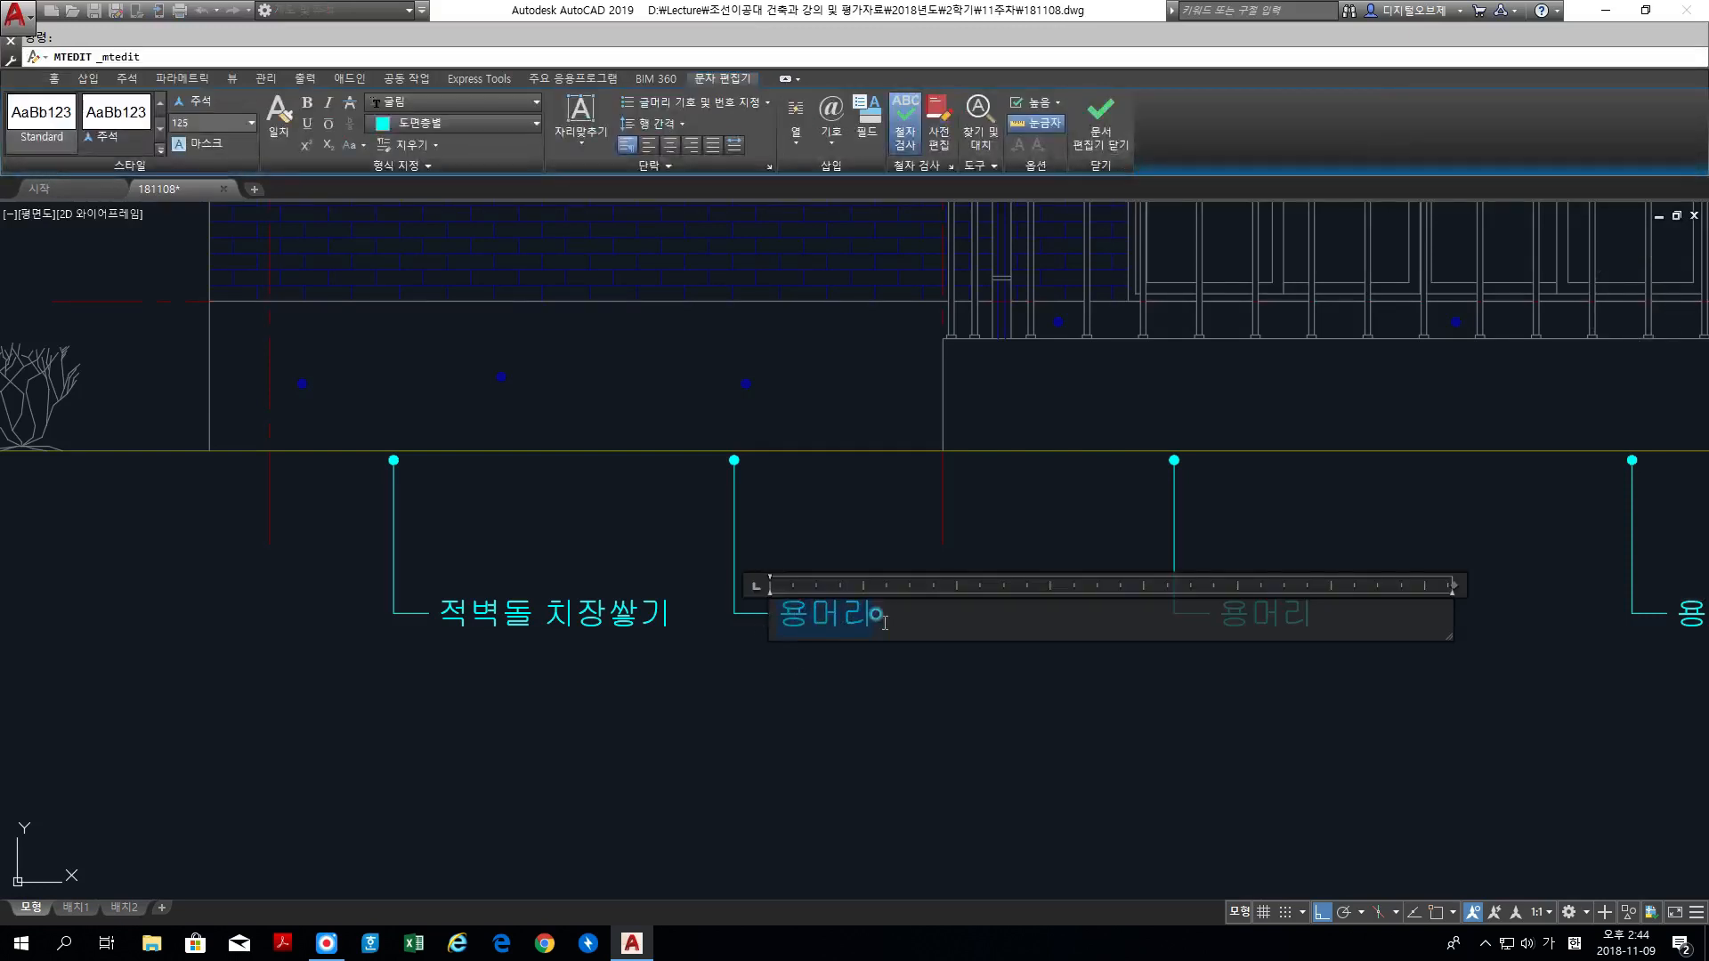
type("적")
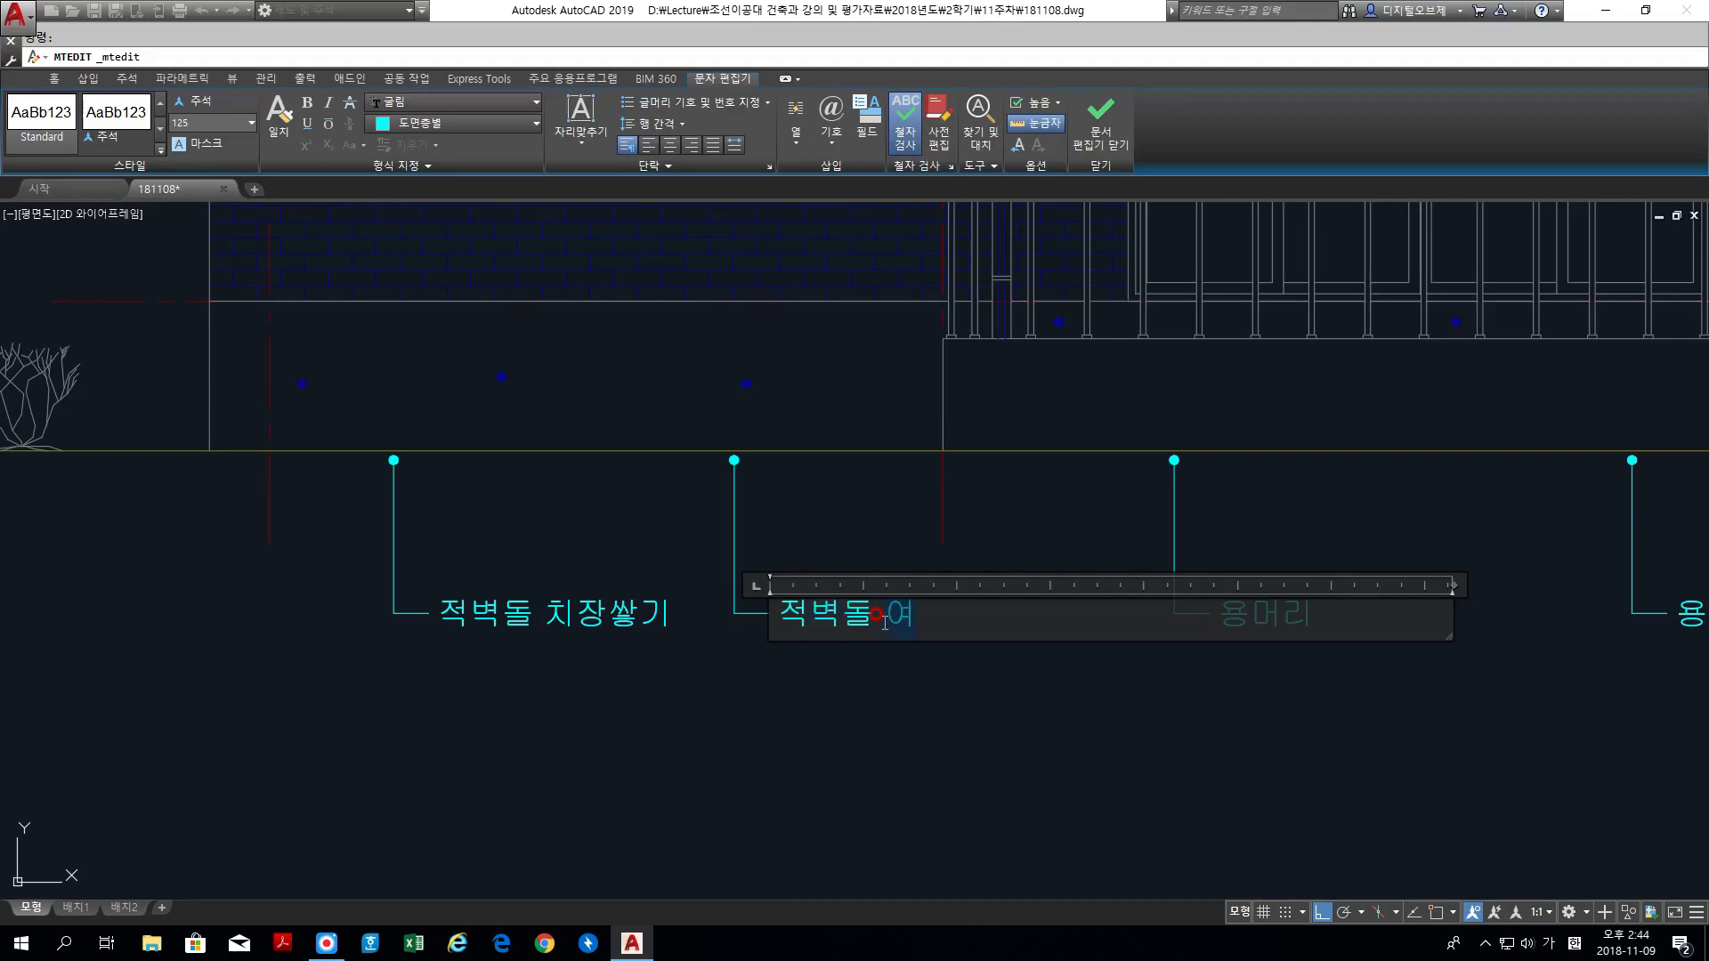
type("벽돌 옆세워싸")
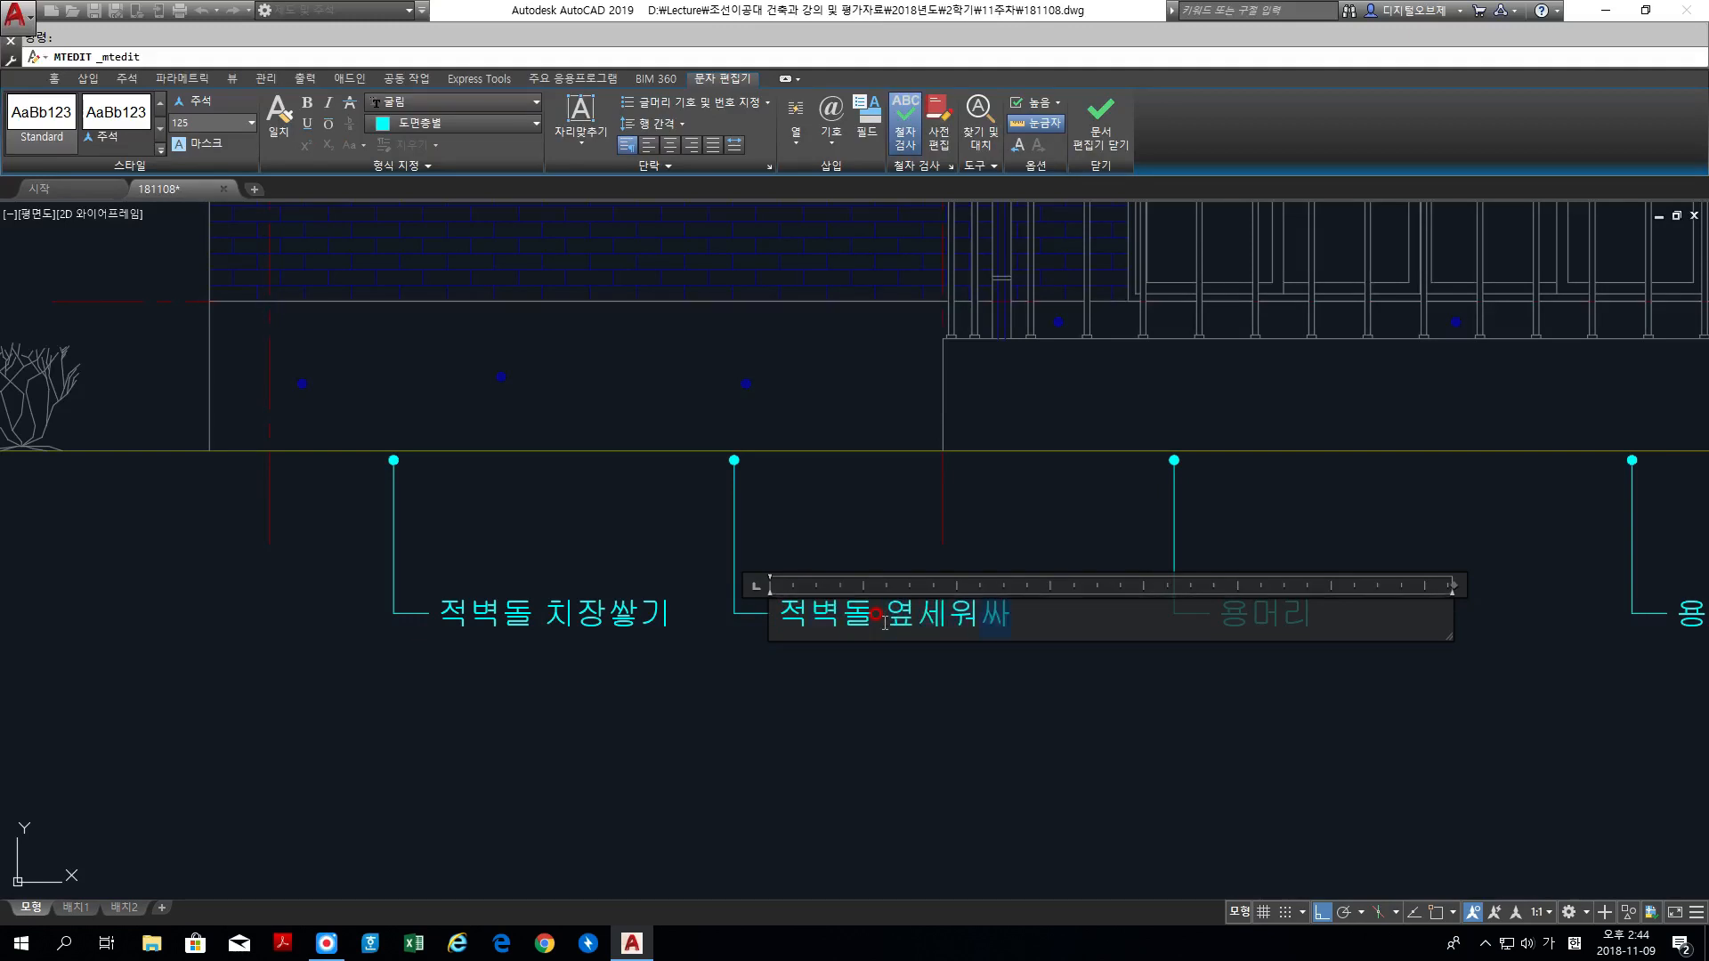
left_click(1054, 719)
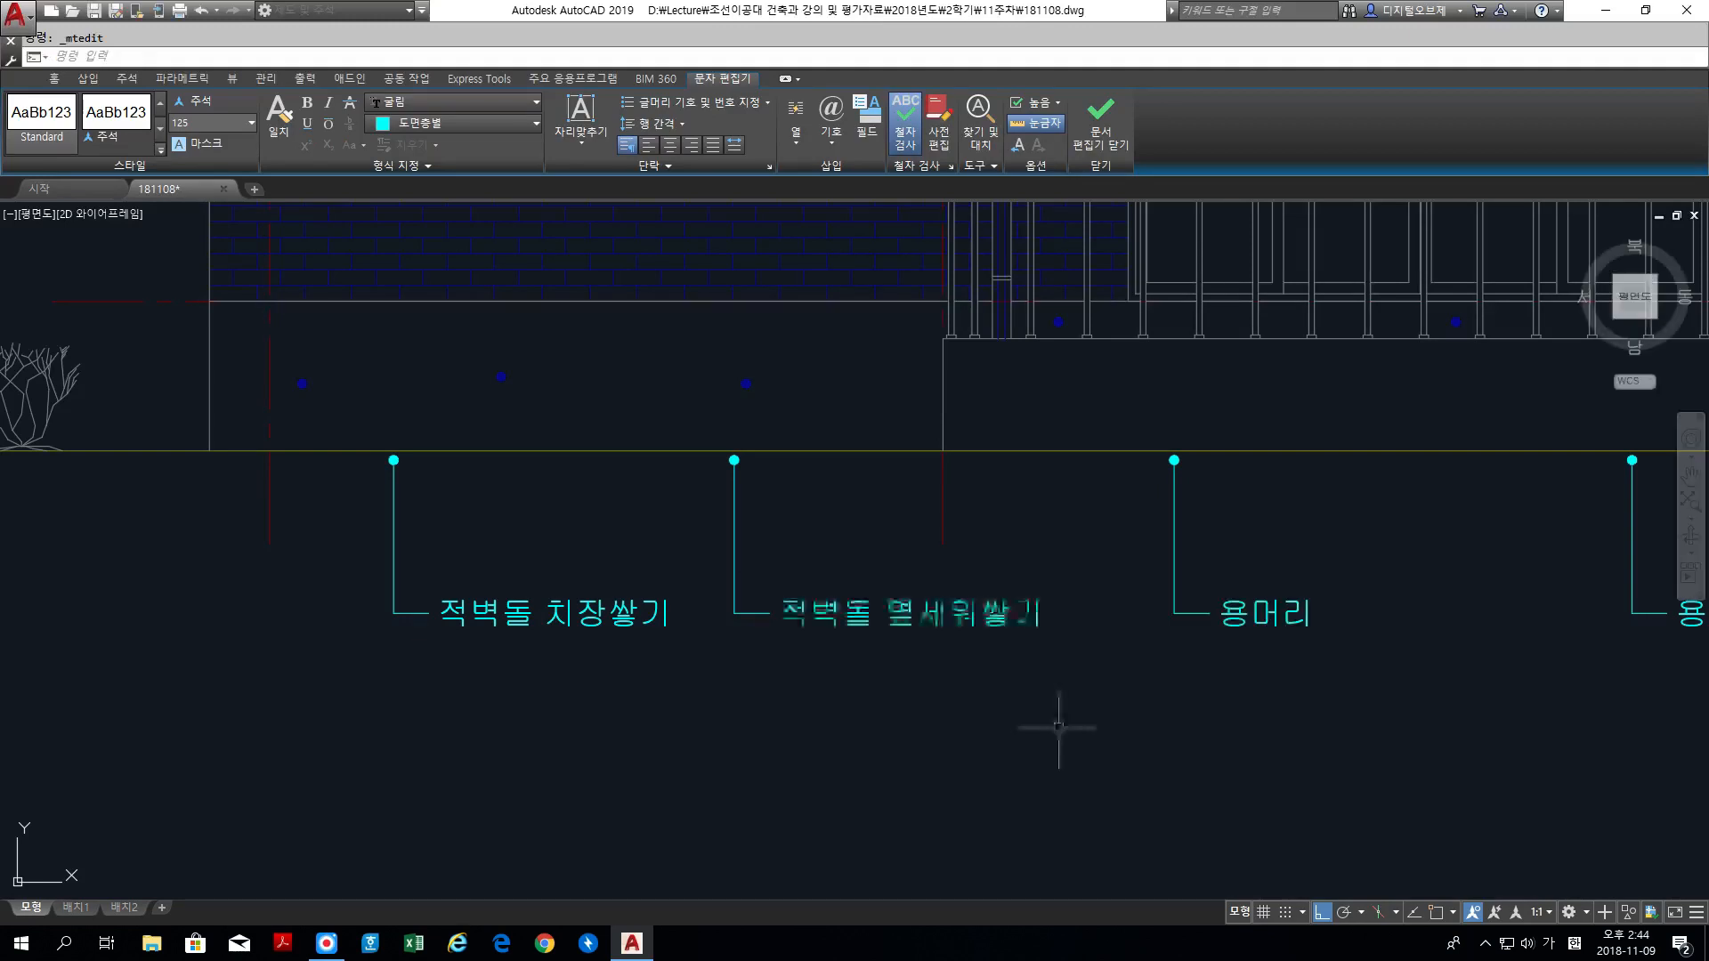
middle_click_drag(1430, 736, 1174, 772)
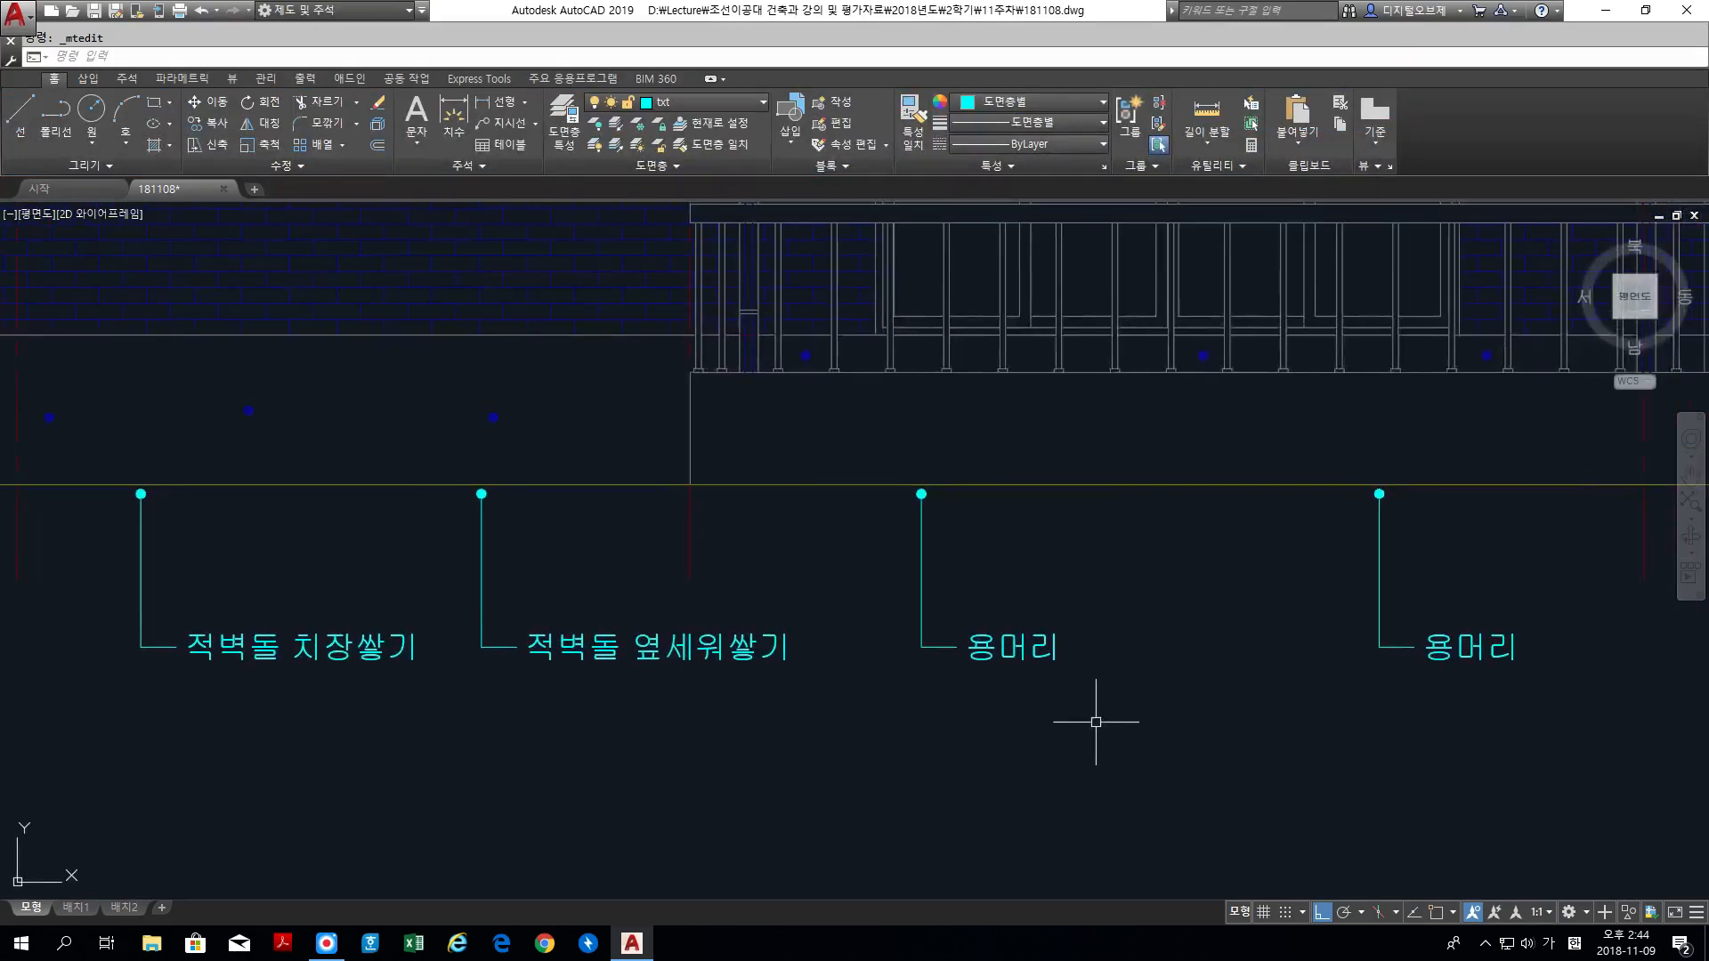
Step: Change the text of the third label from the left below the ground line to 인조석 현장물갈기
left_click(986, 659)
double_click(983, 656)
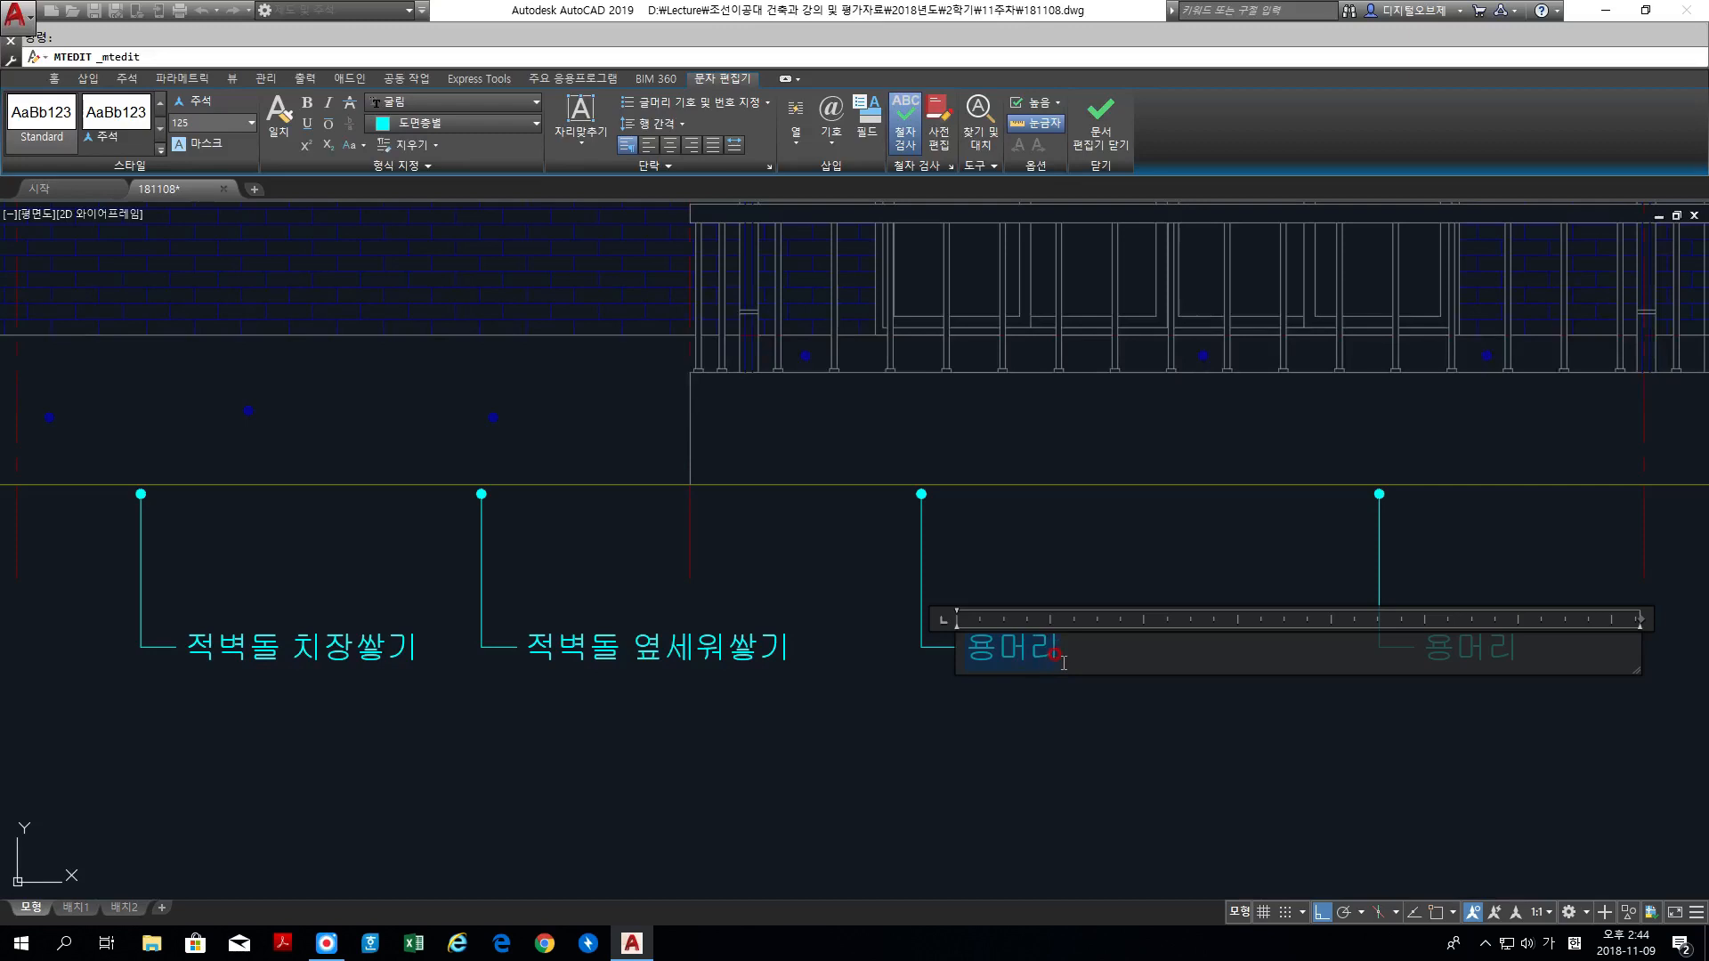
type("인조석")
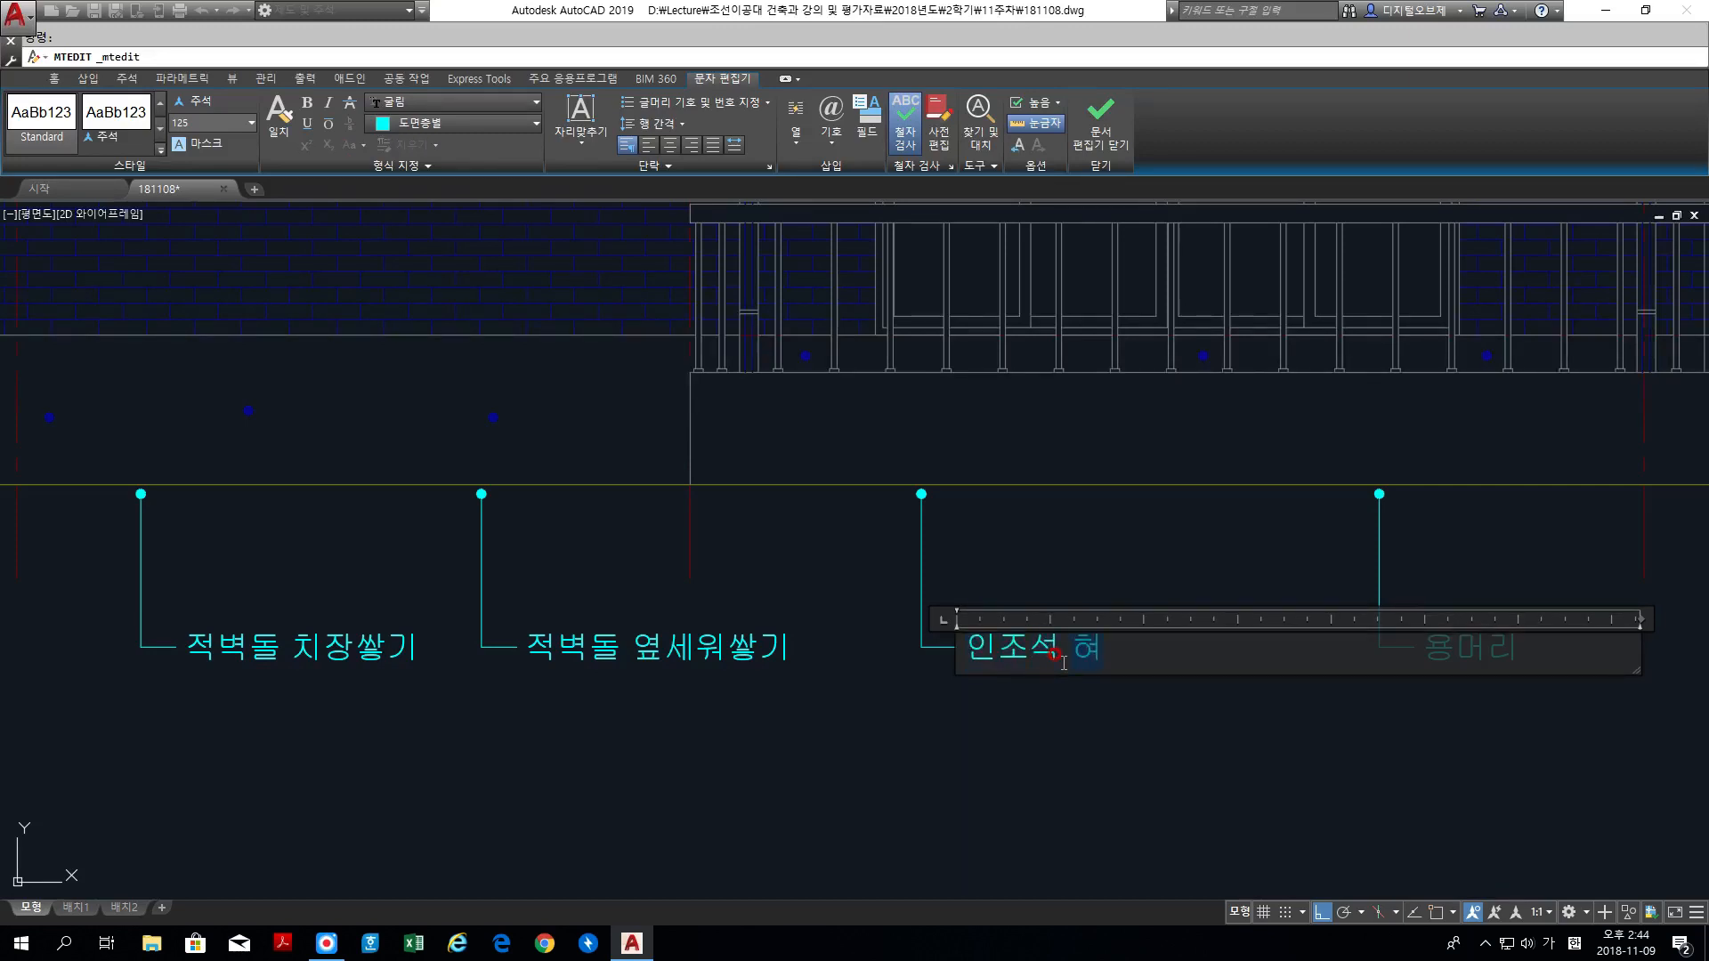
type(" 현장물갈")
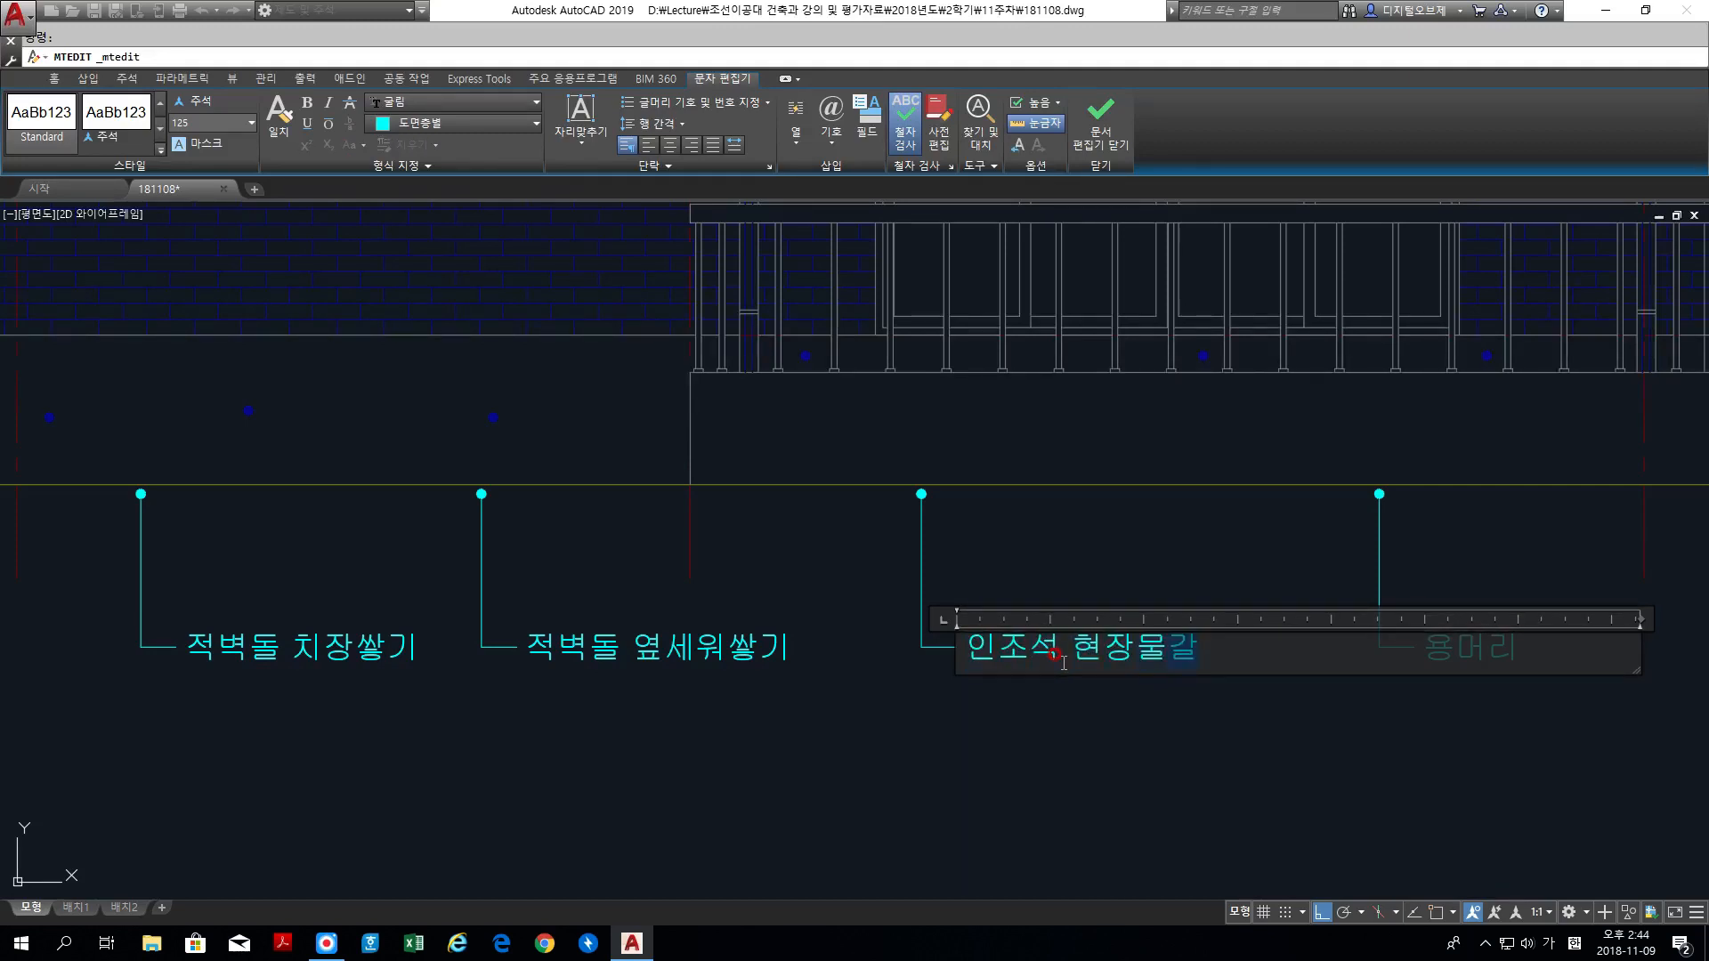
type("기")
left_click(1179, 695)
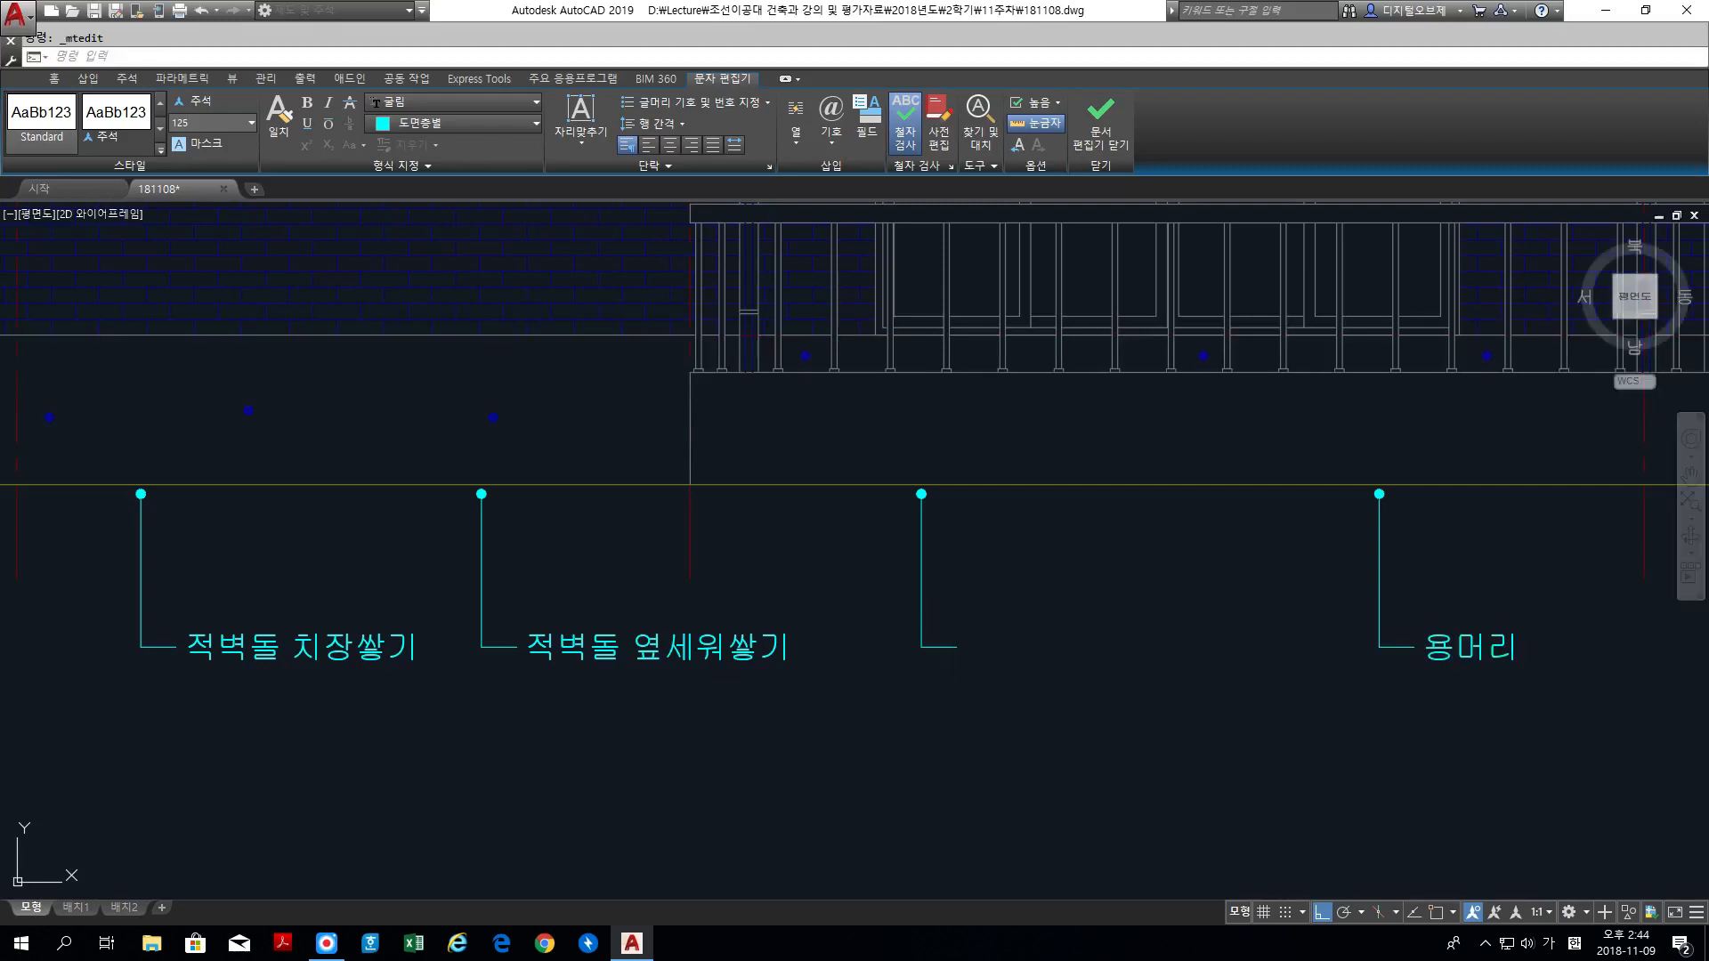
Step: Change the text of the fourth label from the left below the ground line to THK16 복층유리
middle_click_drag(1507, 736, 978, 747)
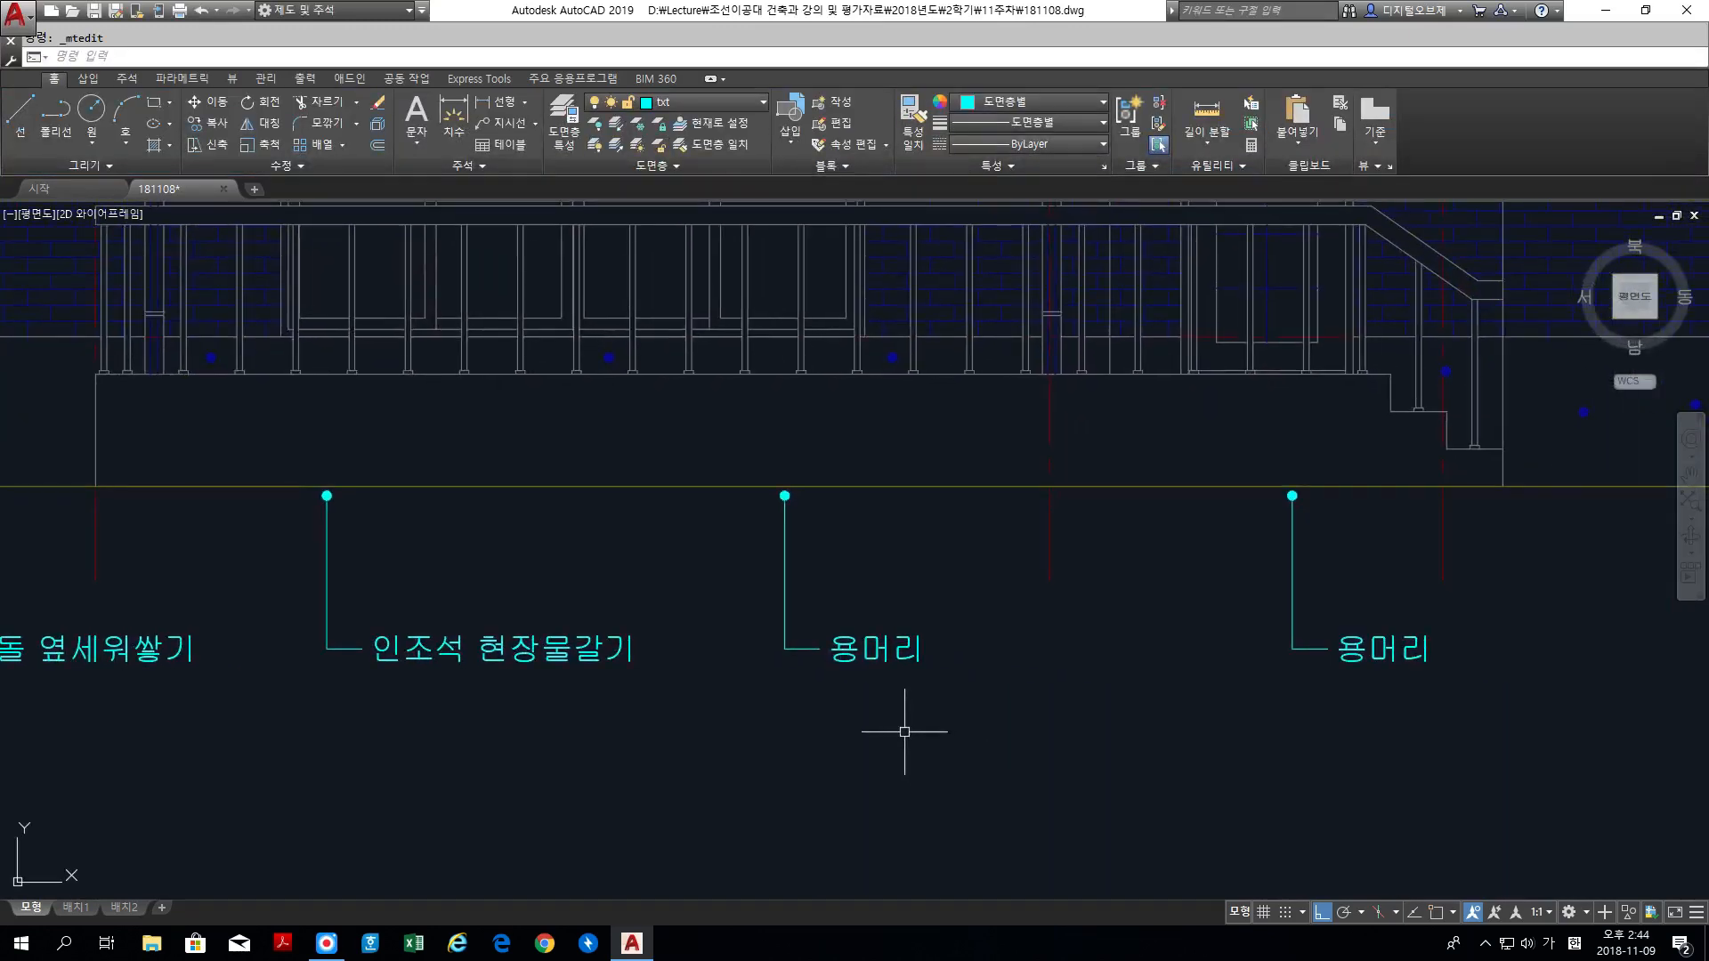
left_click(856, 650)
double_click(840, 660)
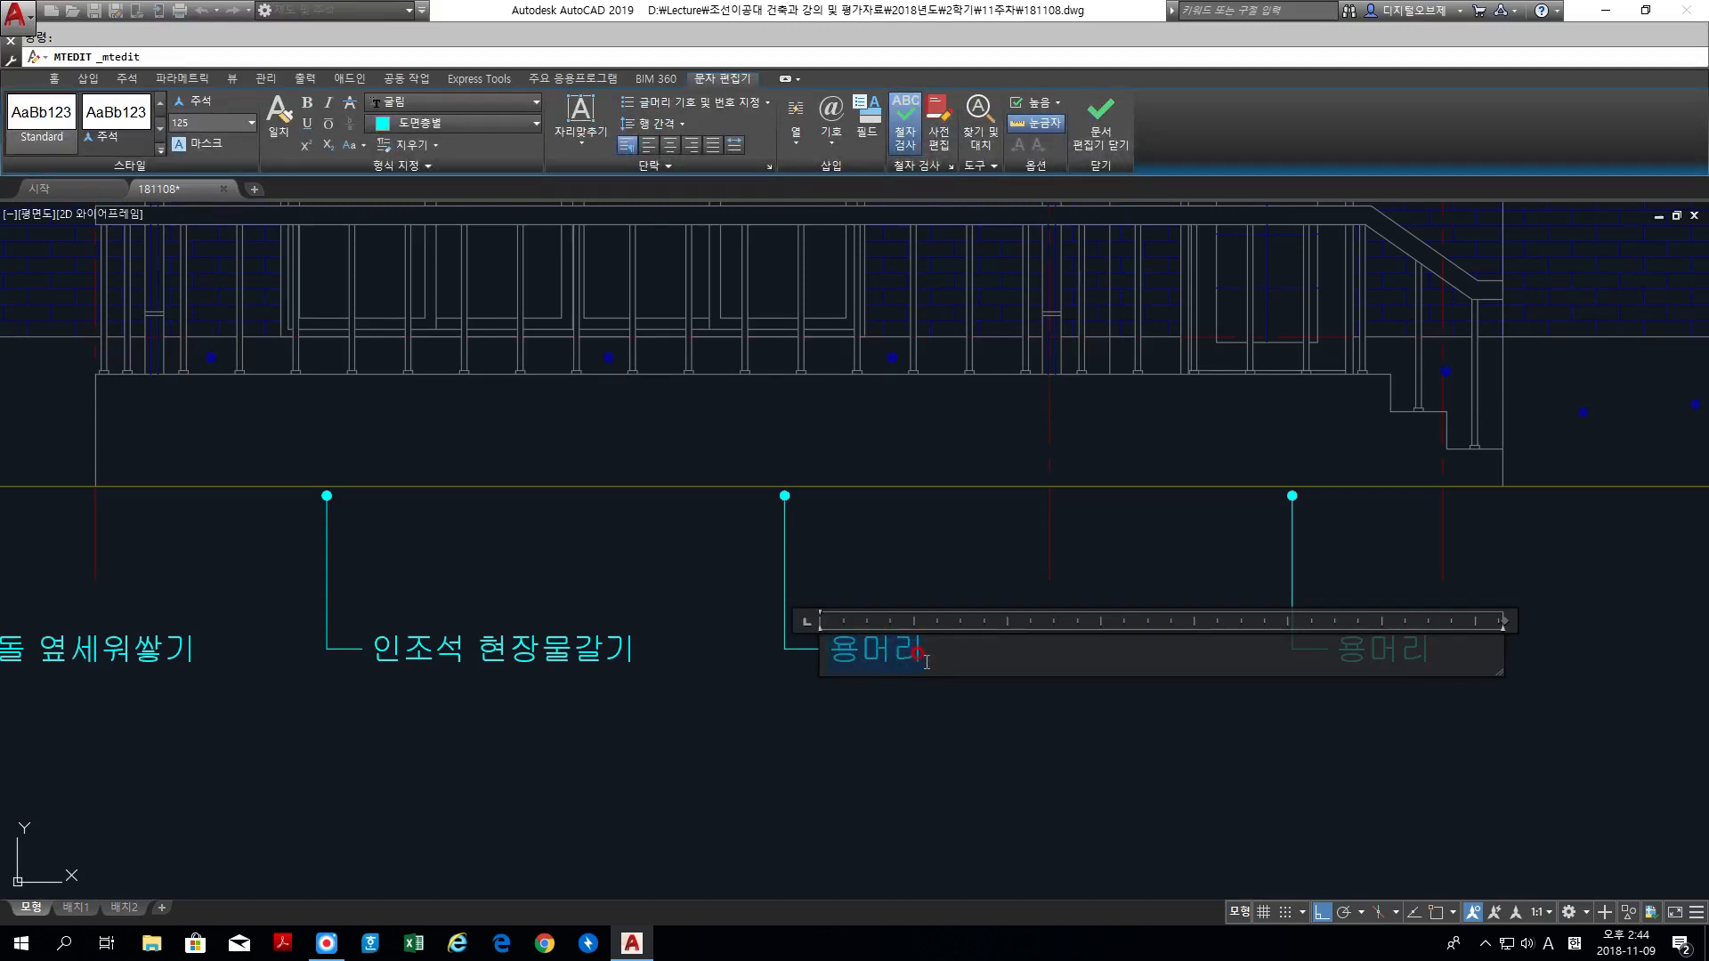
type("THK1")
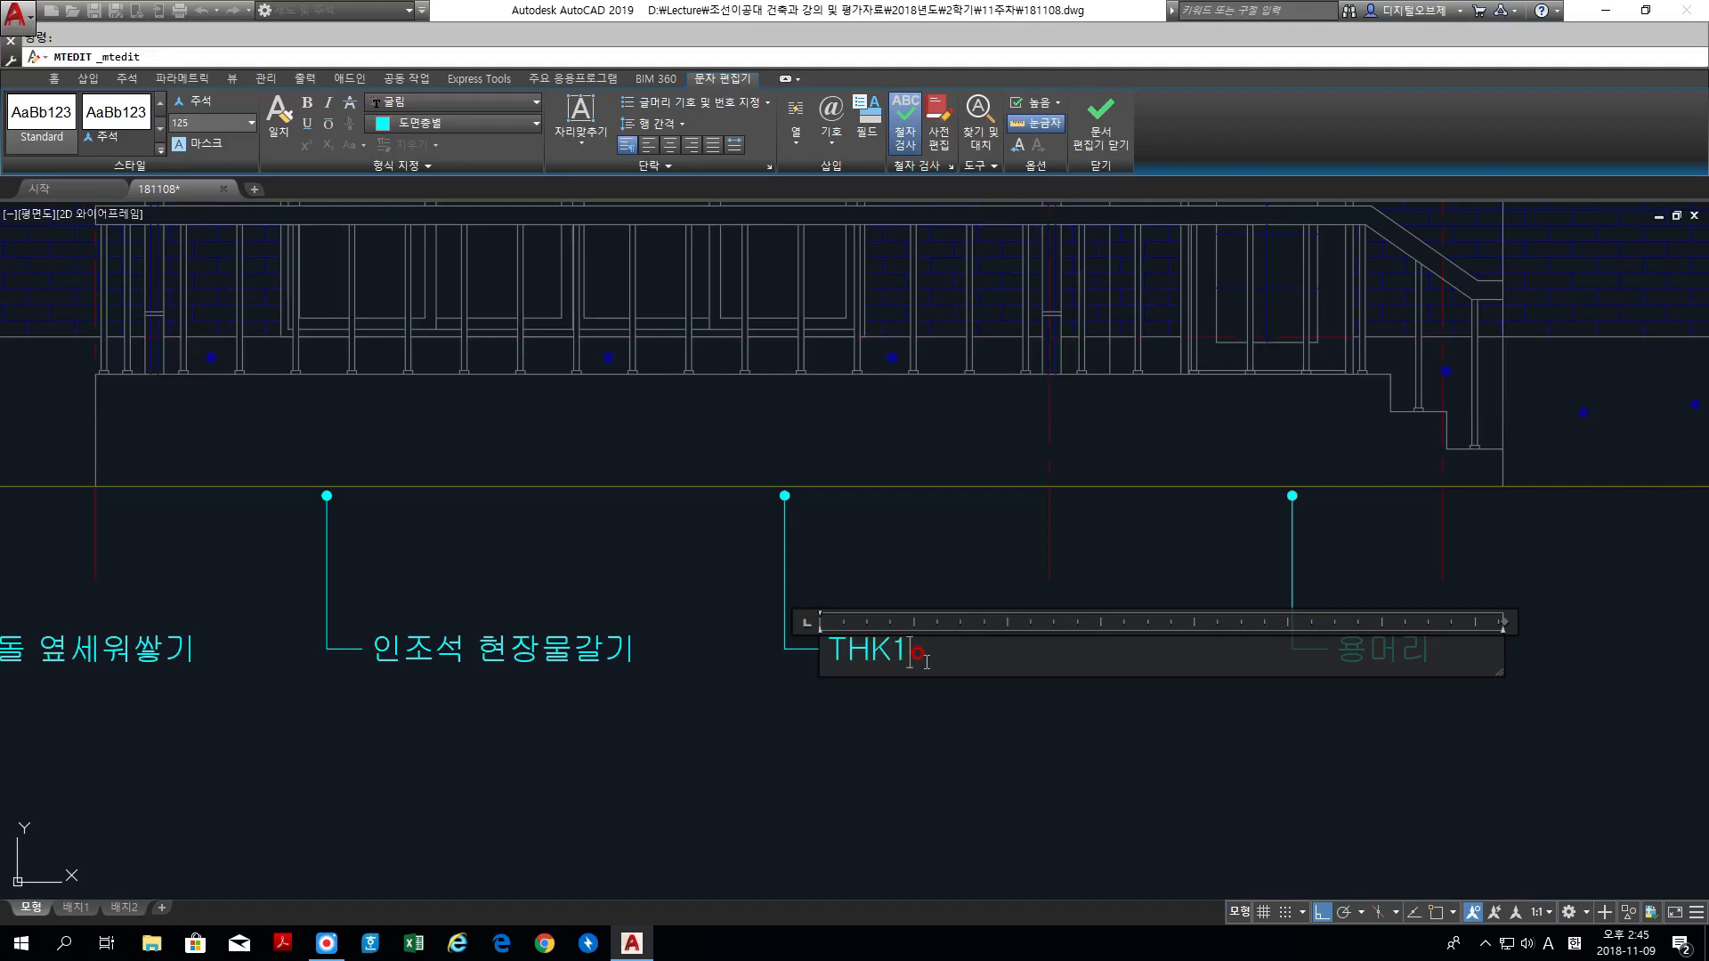
type("6 복층유리")
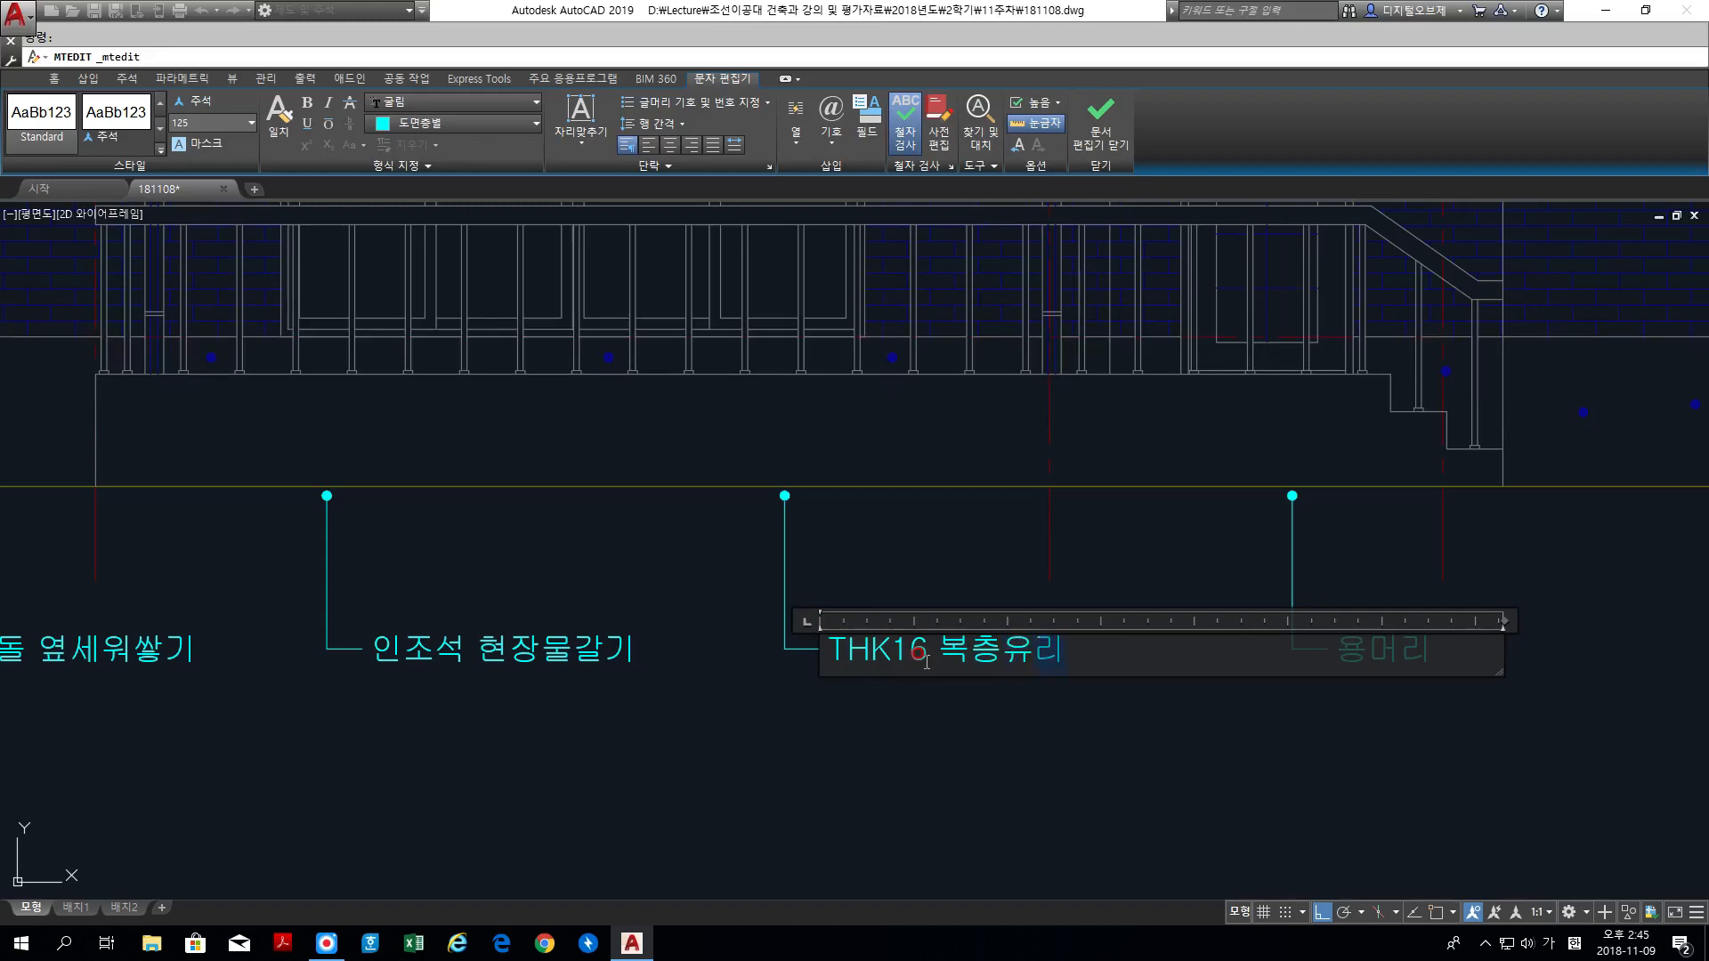
left_click(1208, 799)
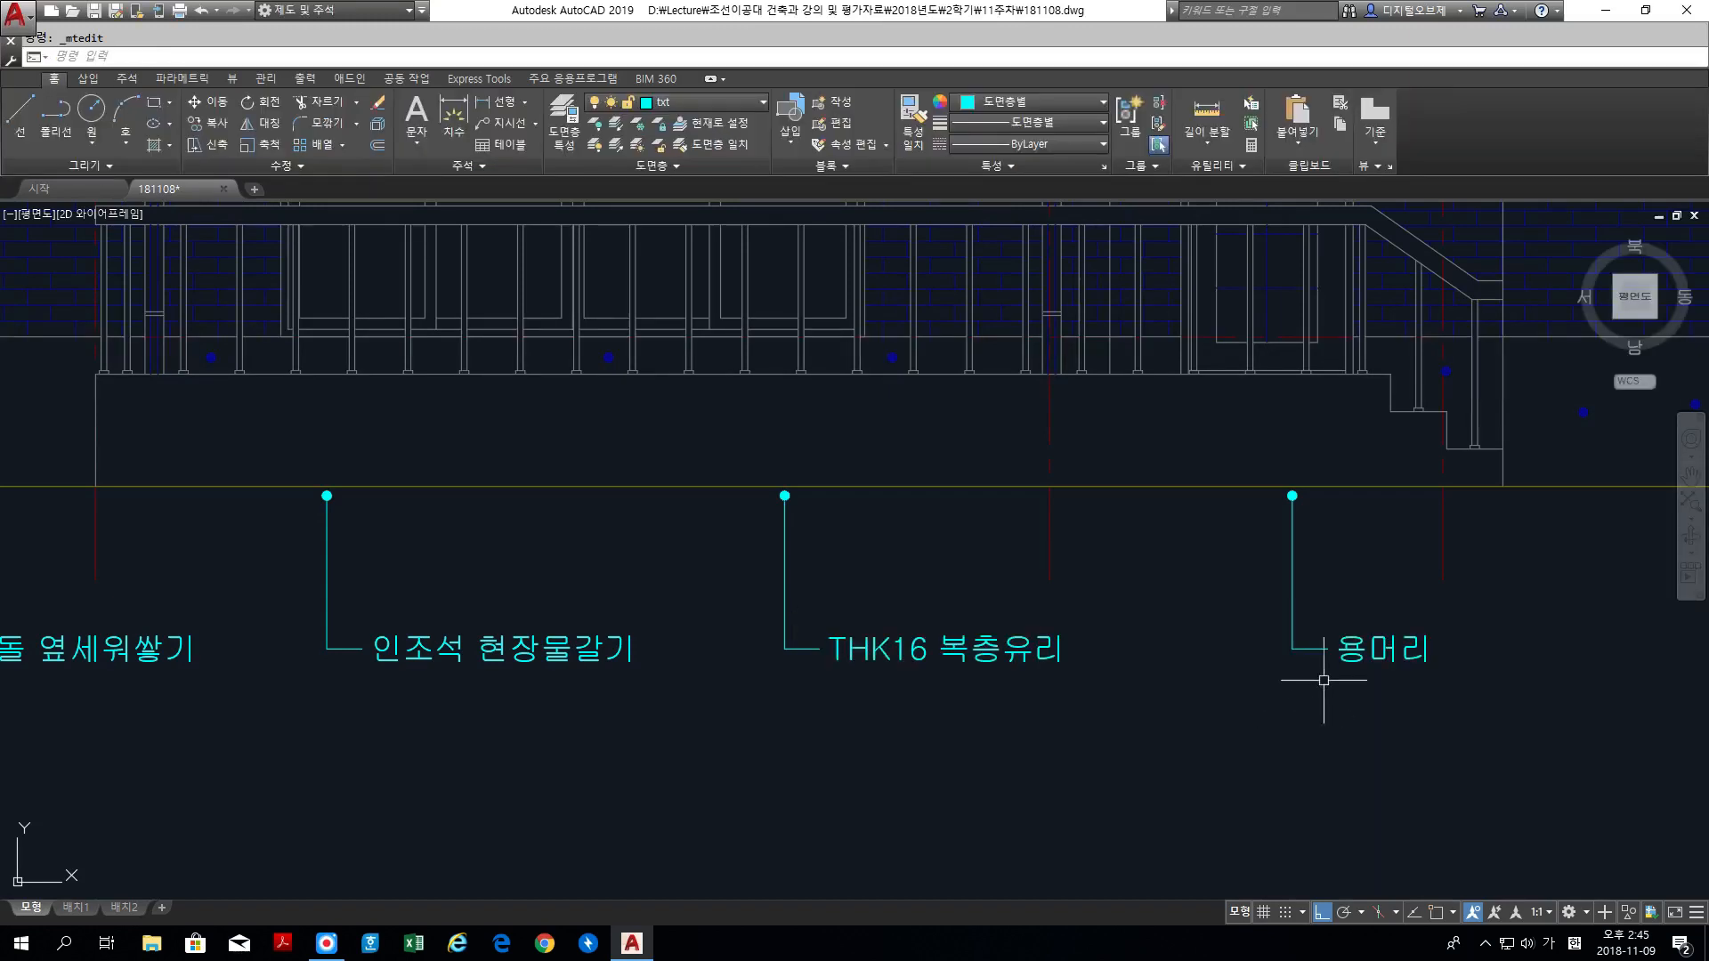
Step: Change the text of the rightmost label below the ground line to Ss난간 설치
left_click(1364, 656)
double_click(1424, 657)
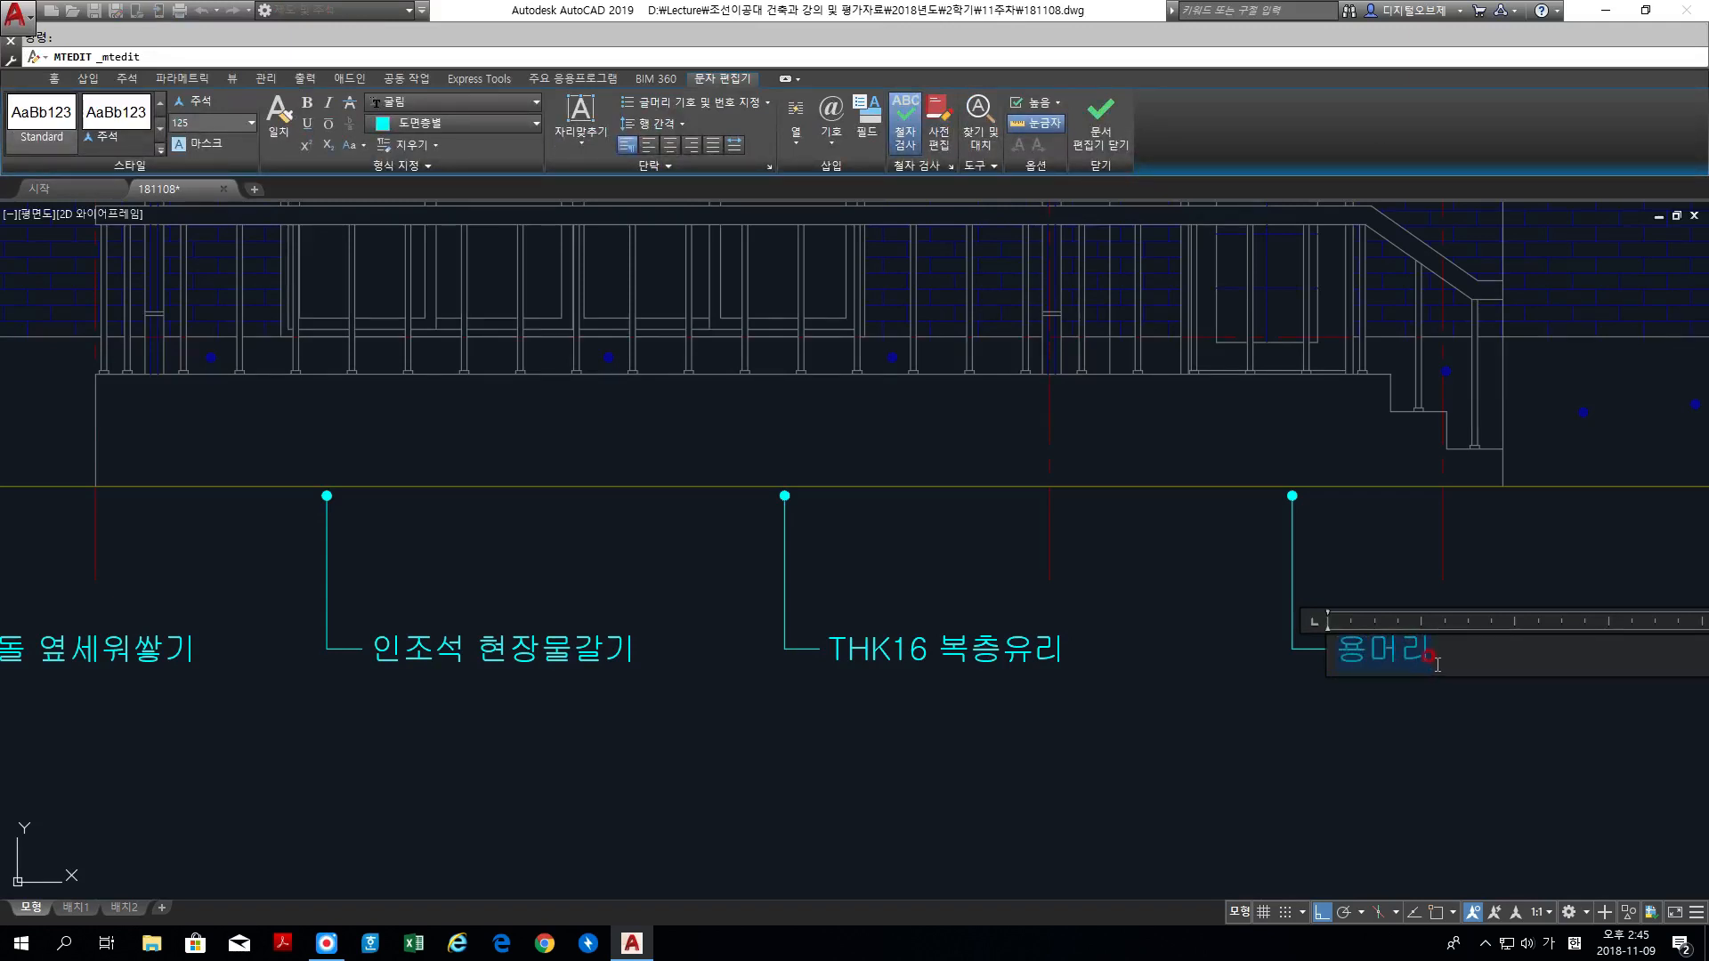
type("S")
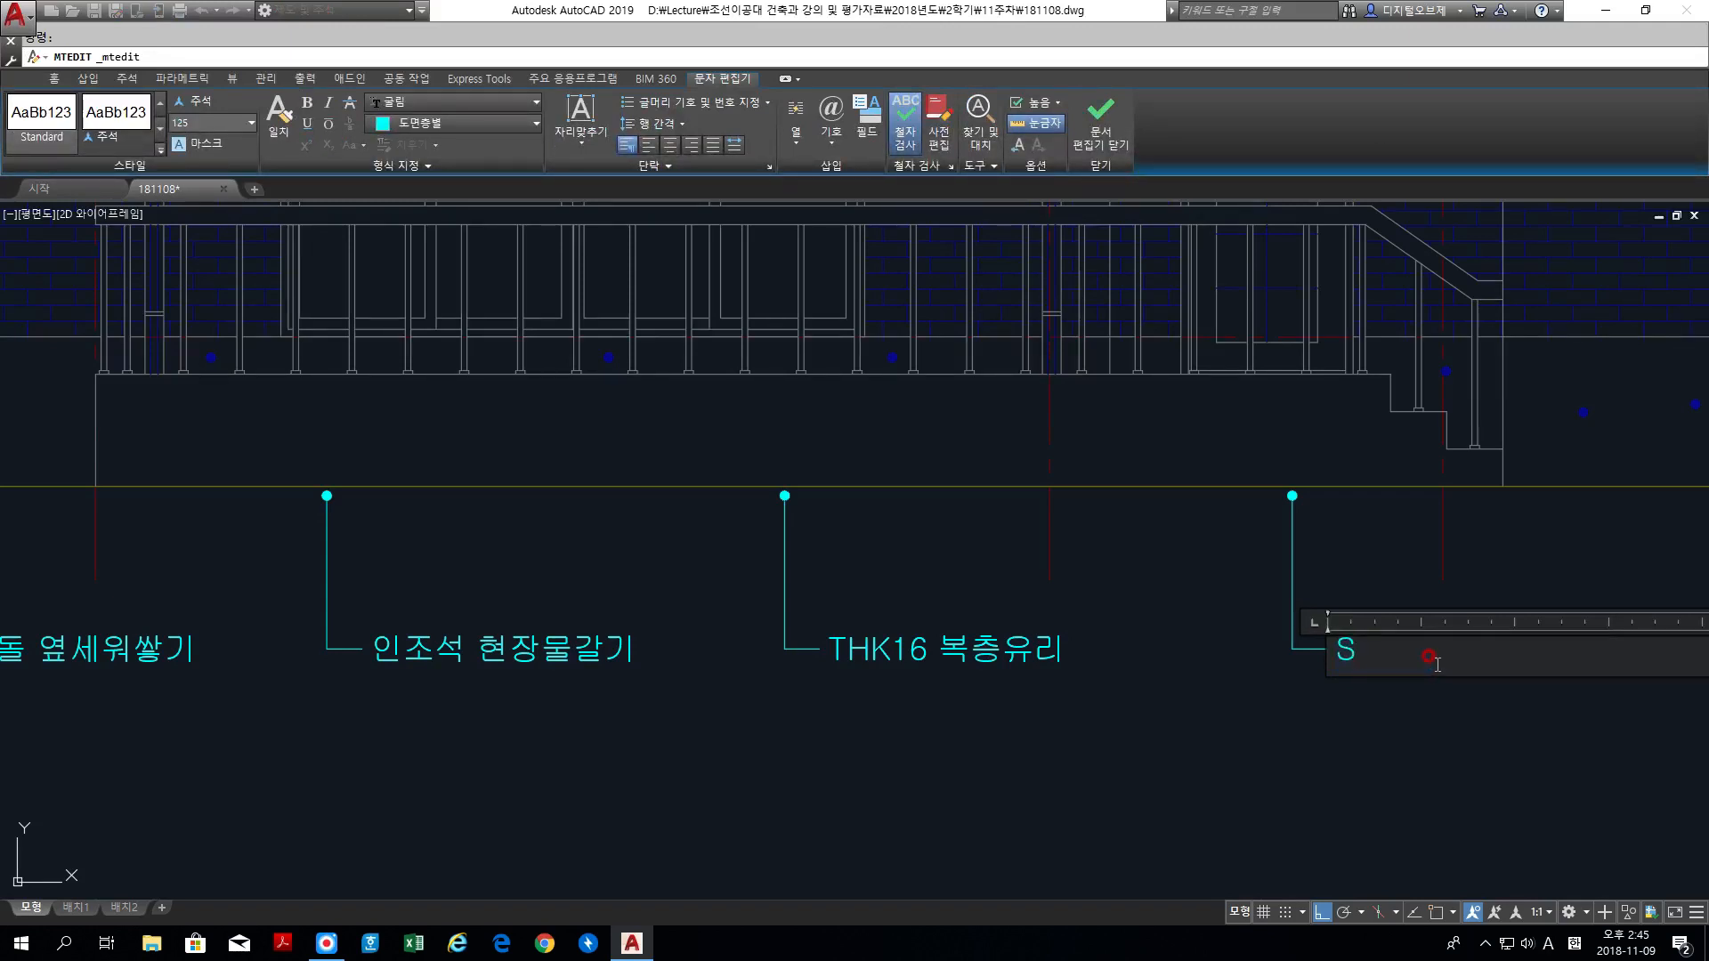
type("s난간 설치")
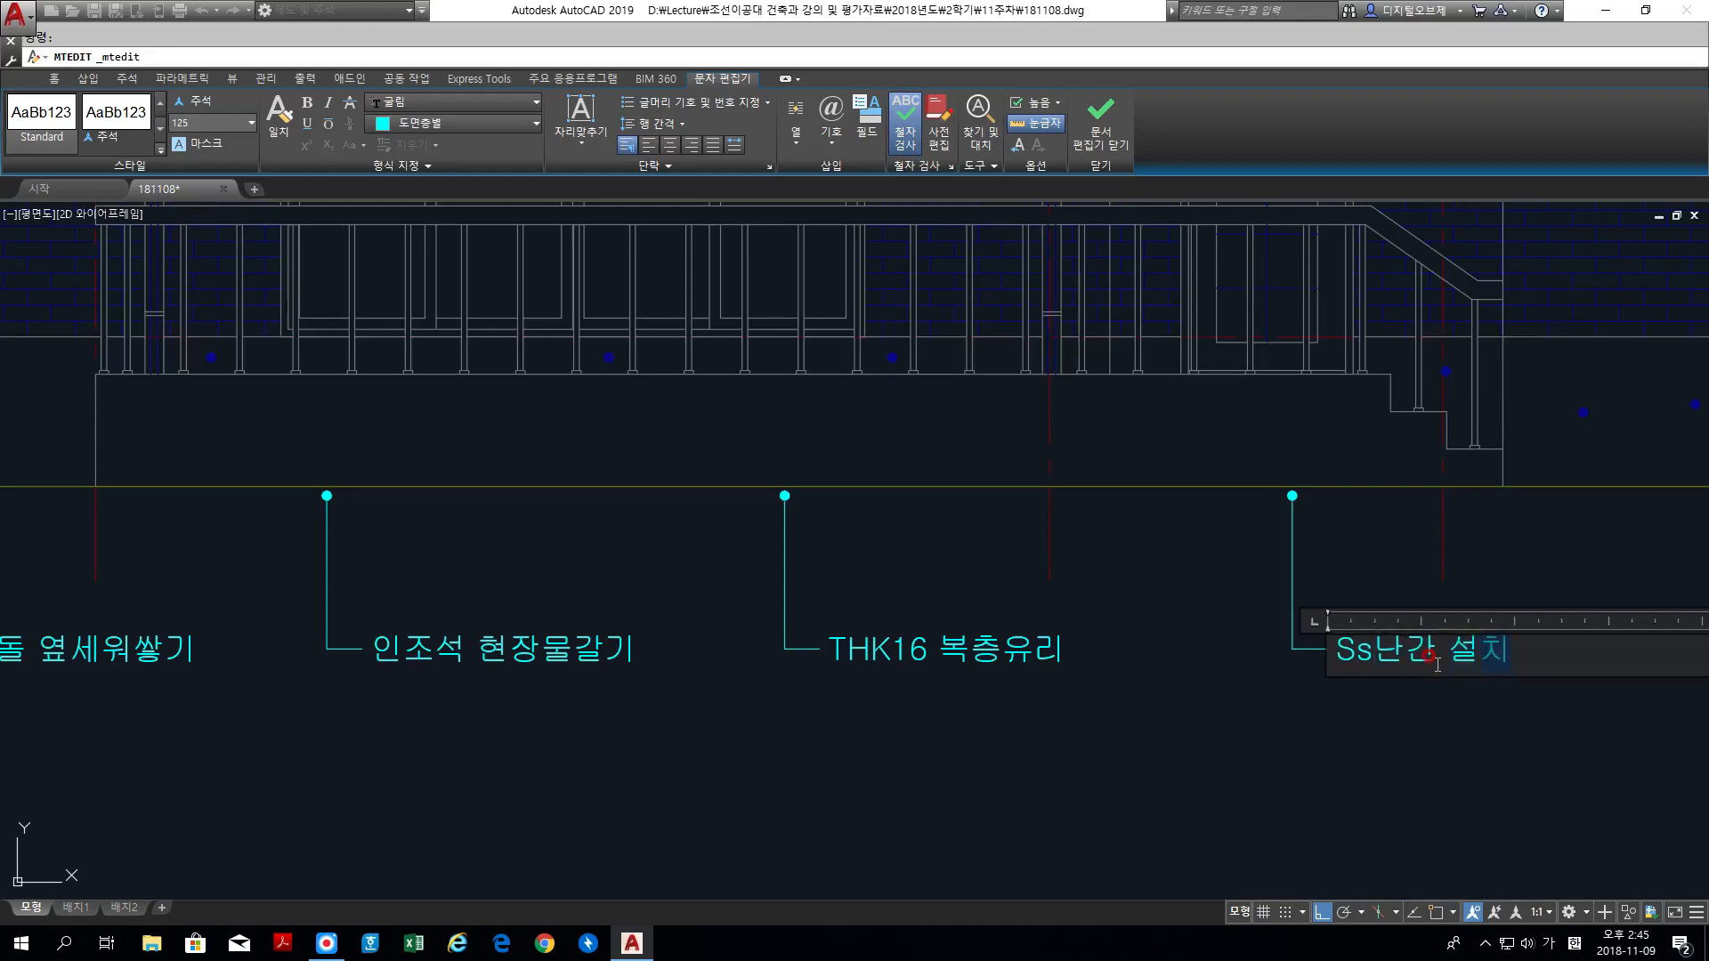
left_click(1288, 809)
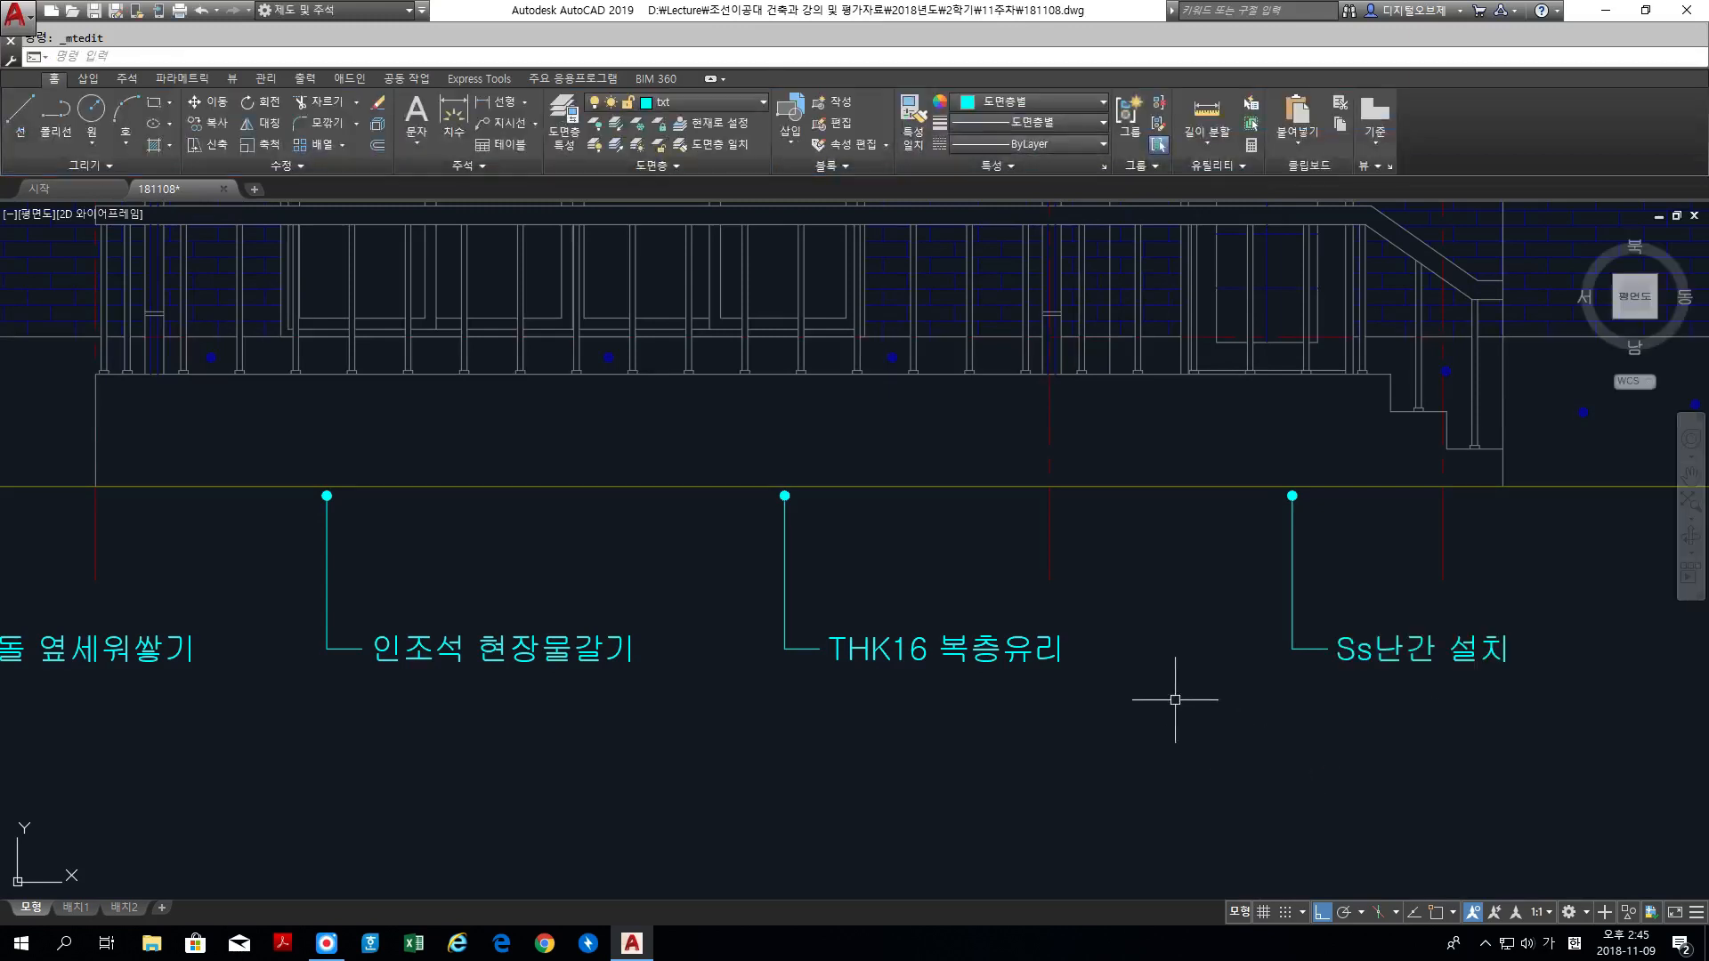
Step: Move the 시멘트기와 잇기 label and its leader about 24 units to the right above the roof
scroll(1144, 683, "down", 2)
scroll(1087, 452, "down", 2)
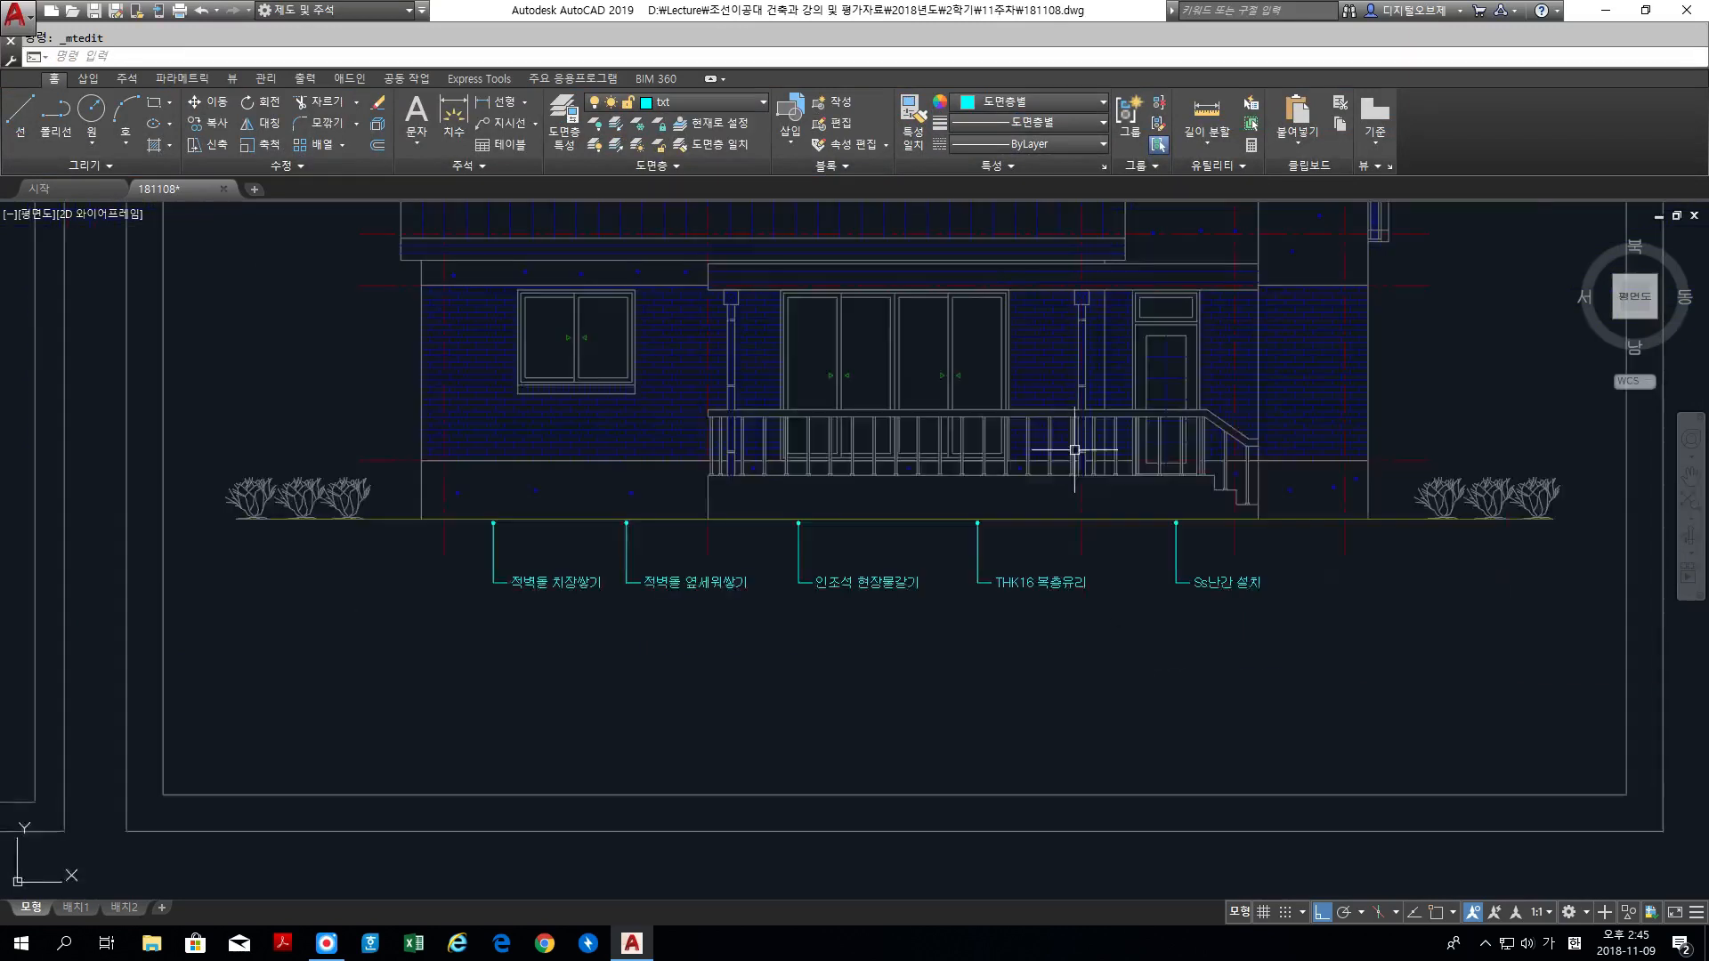
middle_click_drag(1087, 452, 1111, 709)
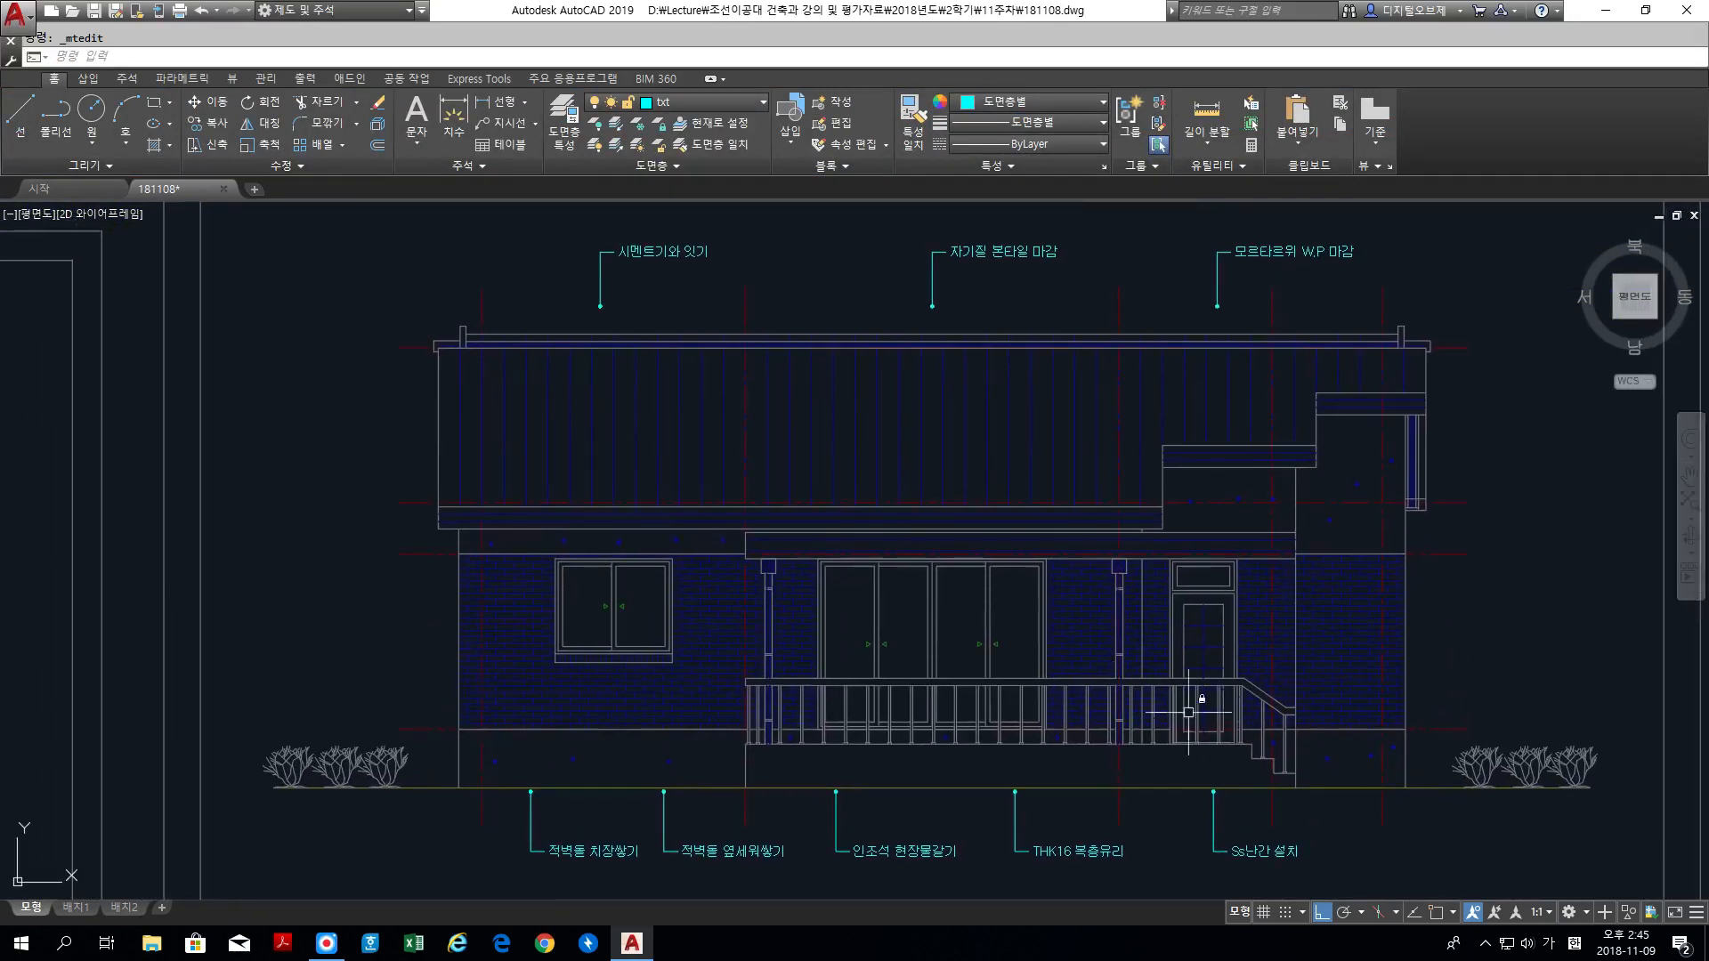
scroll(703, 301, "up", 4)
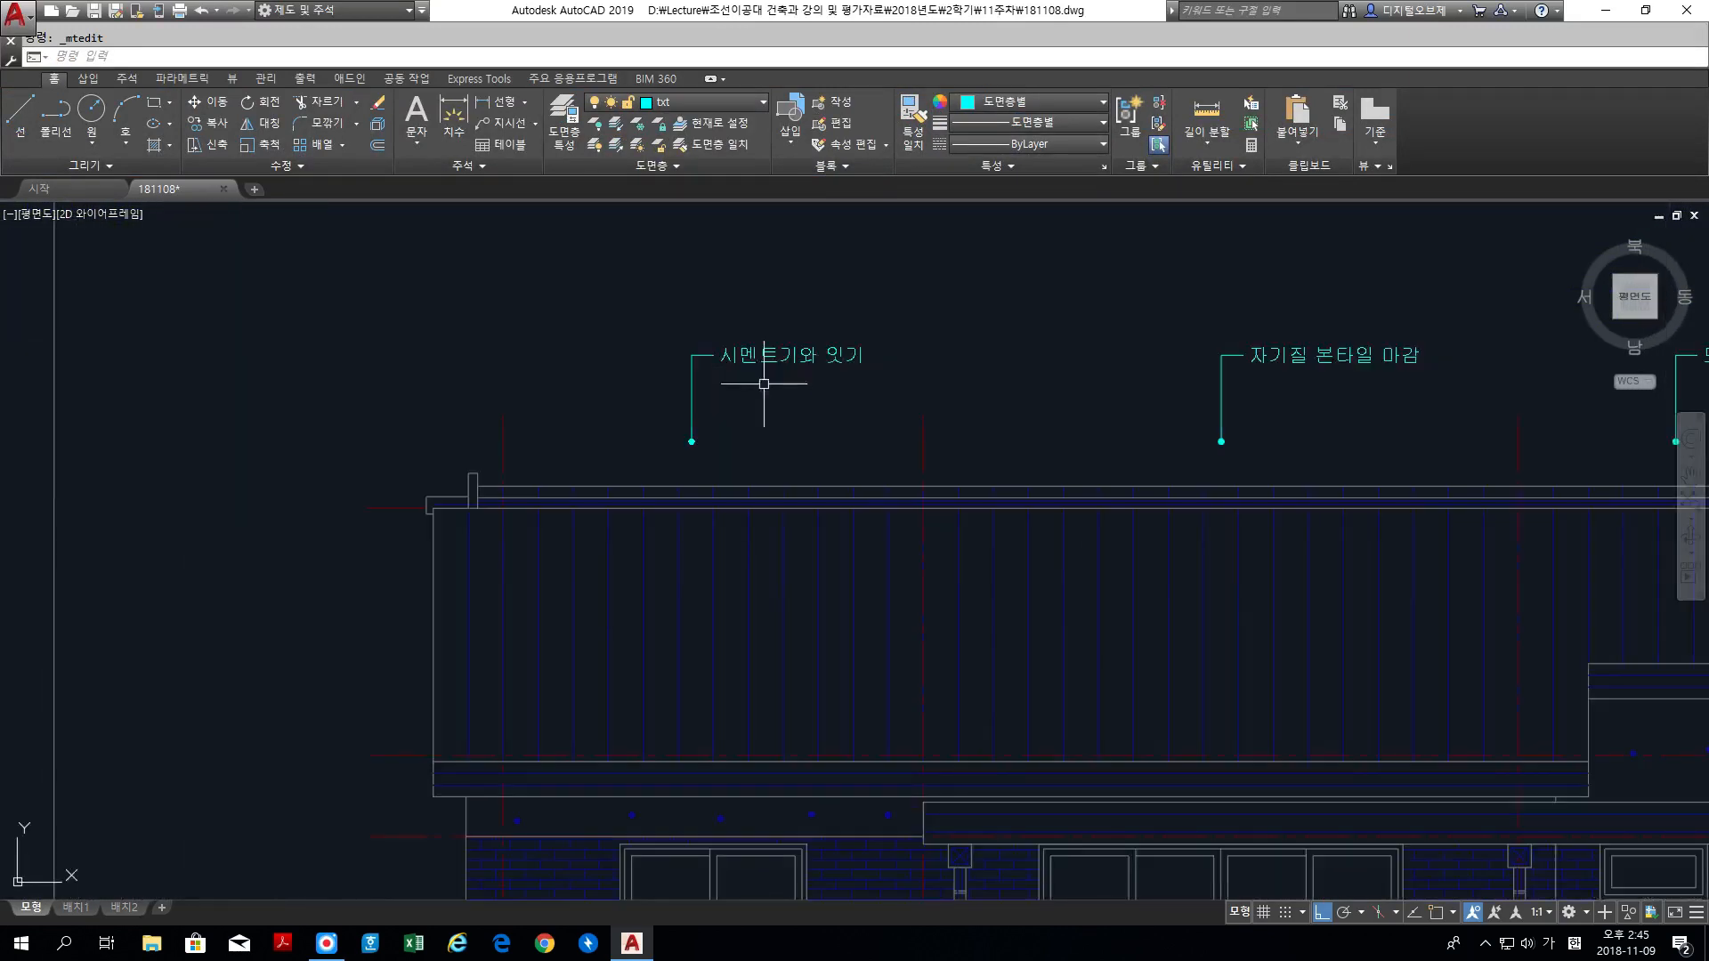
key("space")
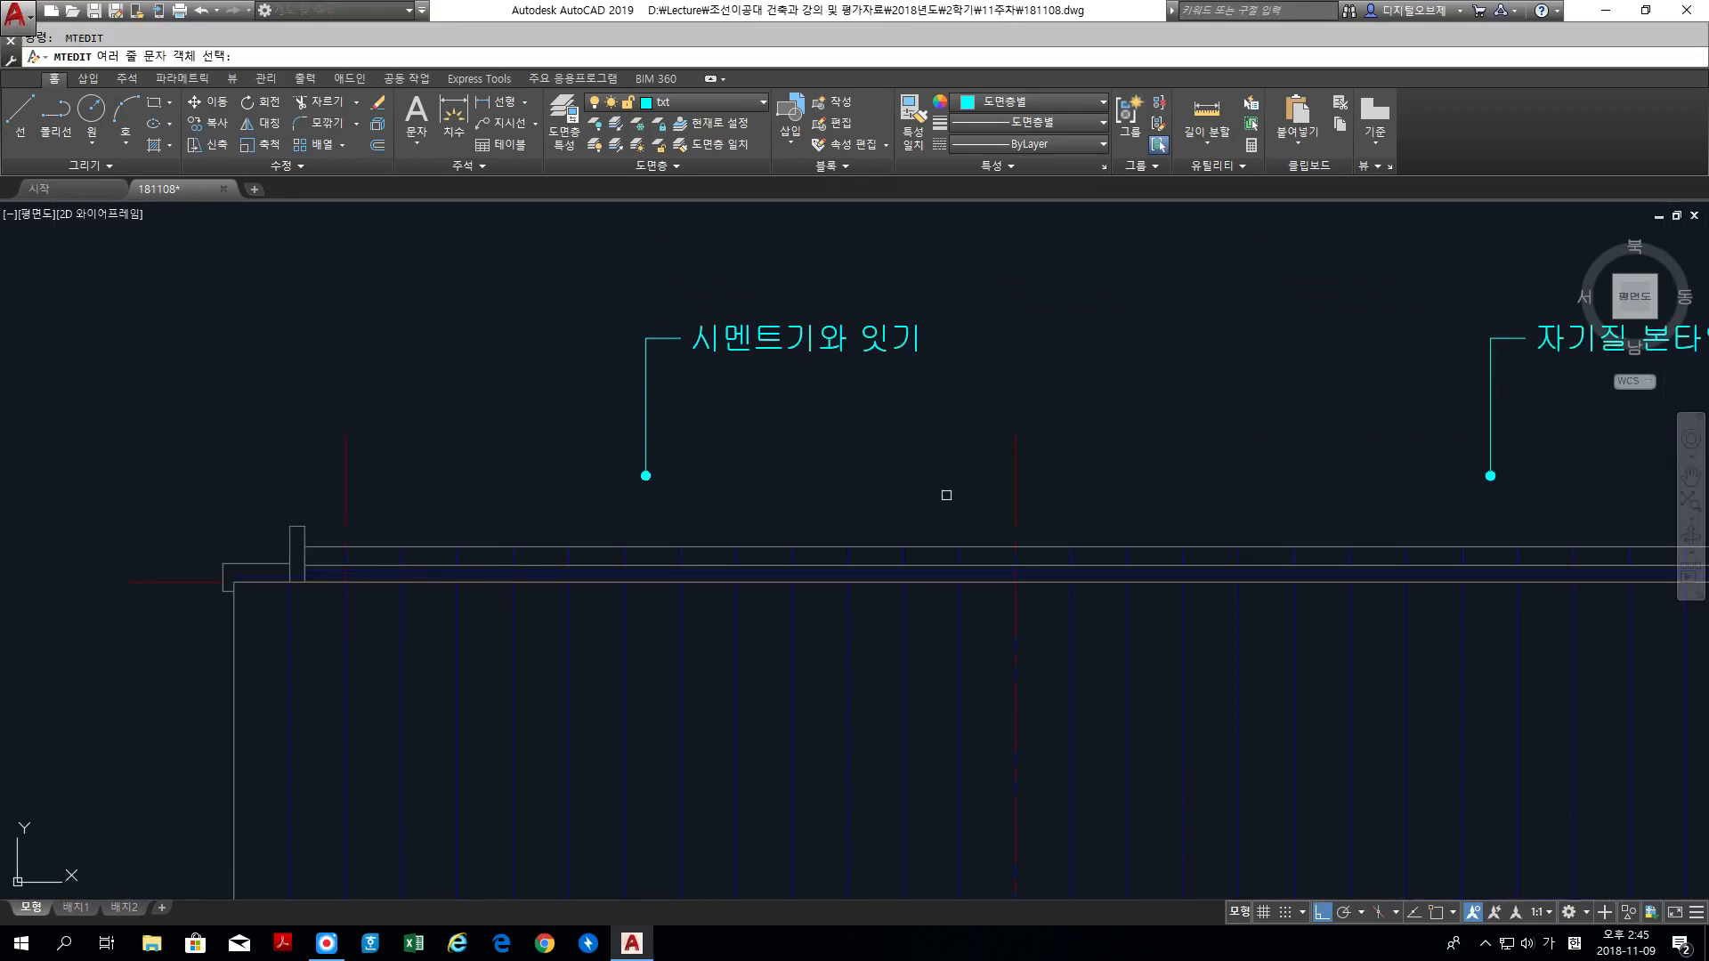
key("space")
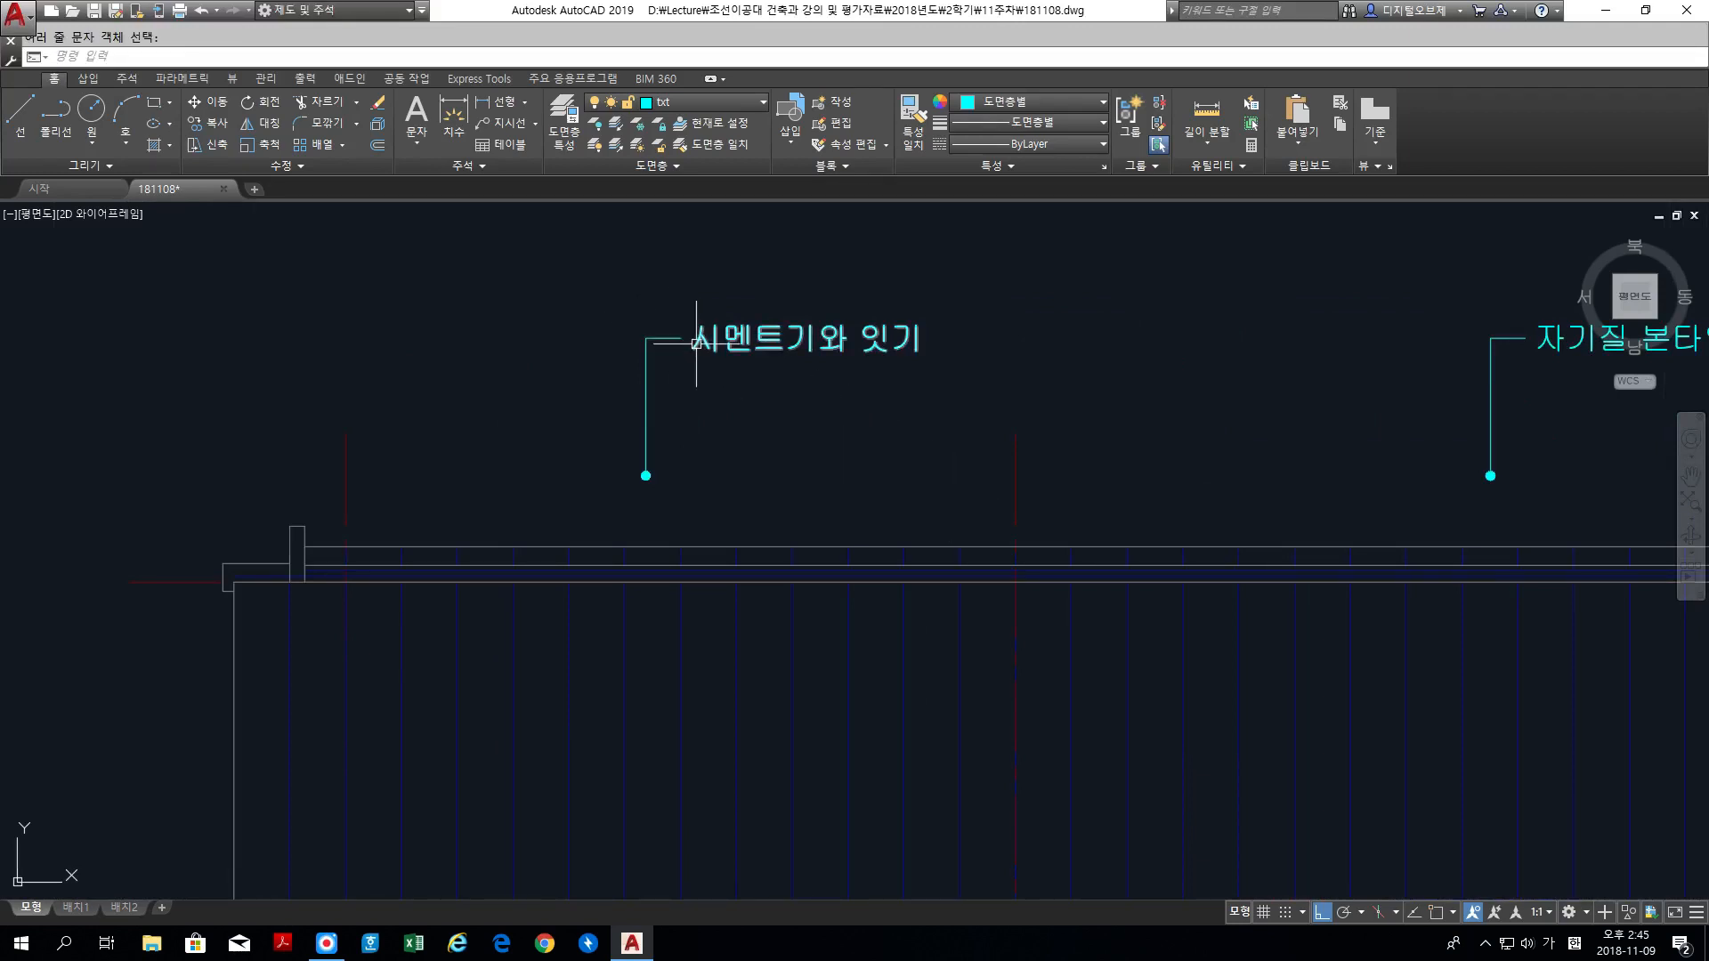
type("m")
key("space")
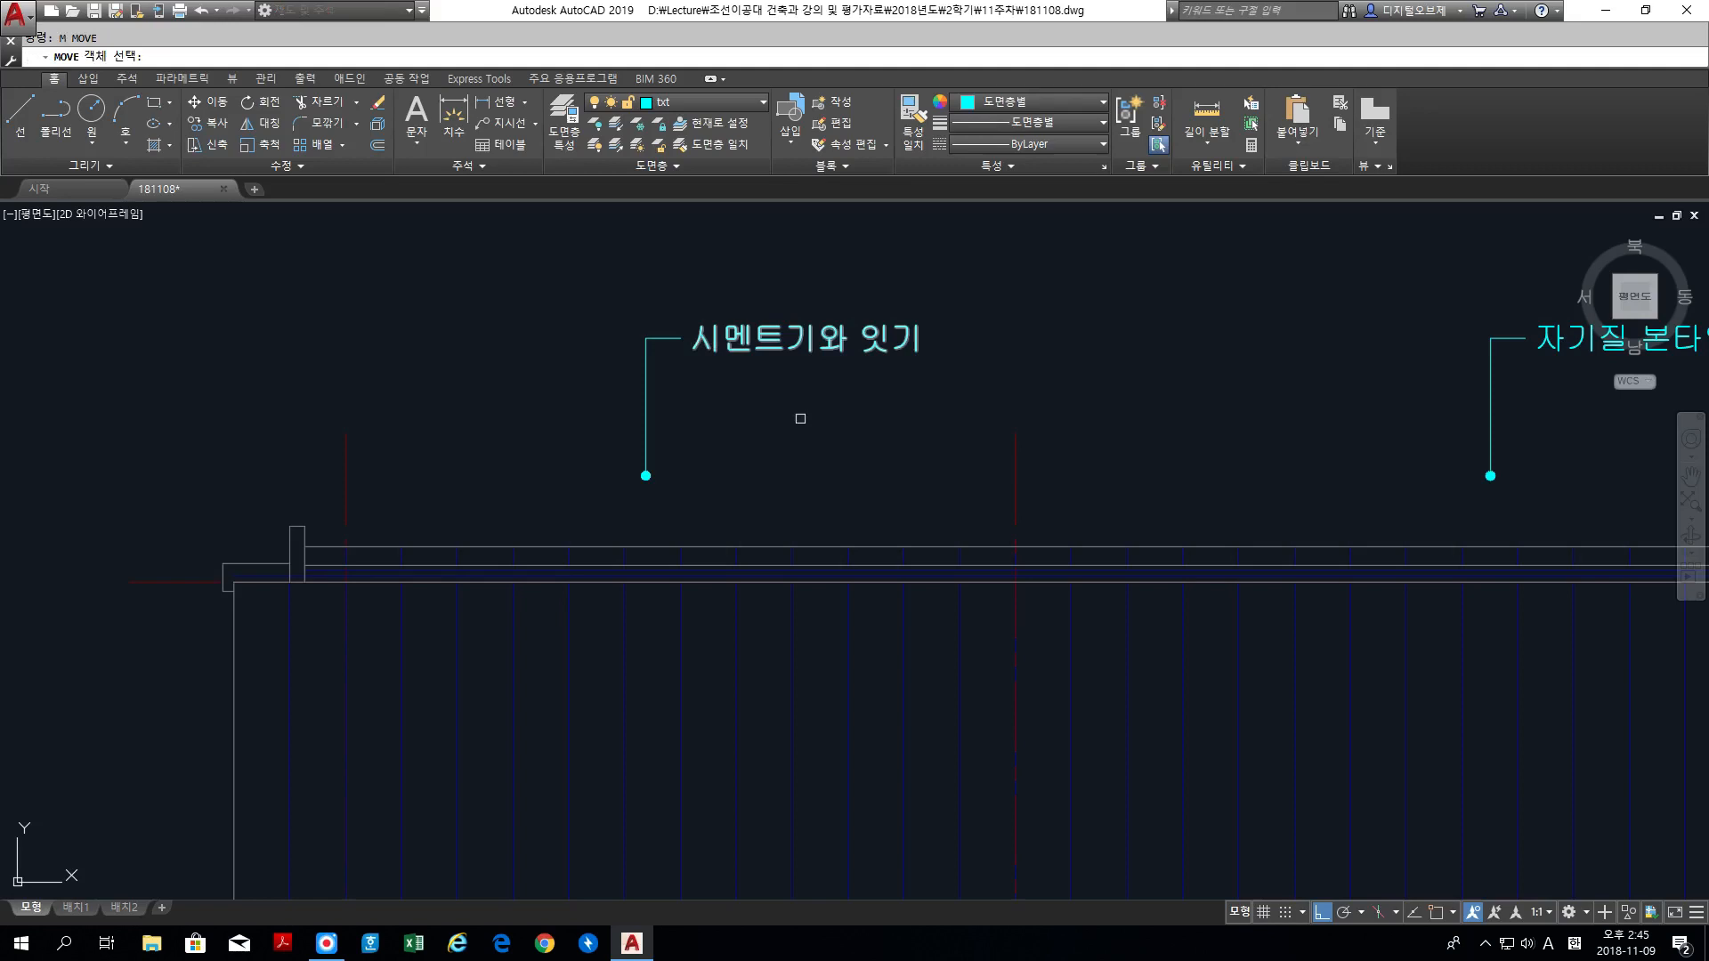
left_click(936, 514)
left_click(557, 234)
key("space")
left_click(574, 267)
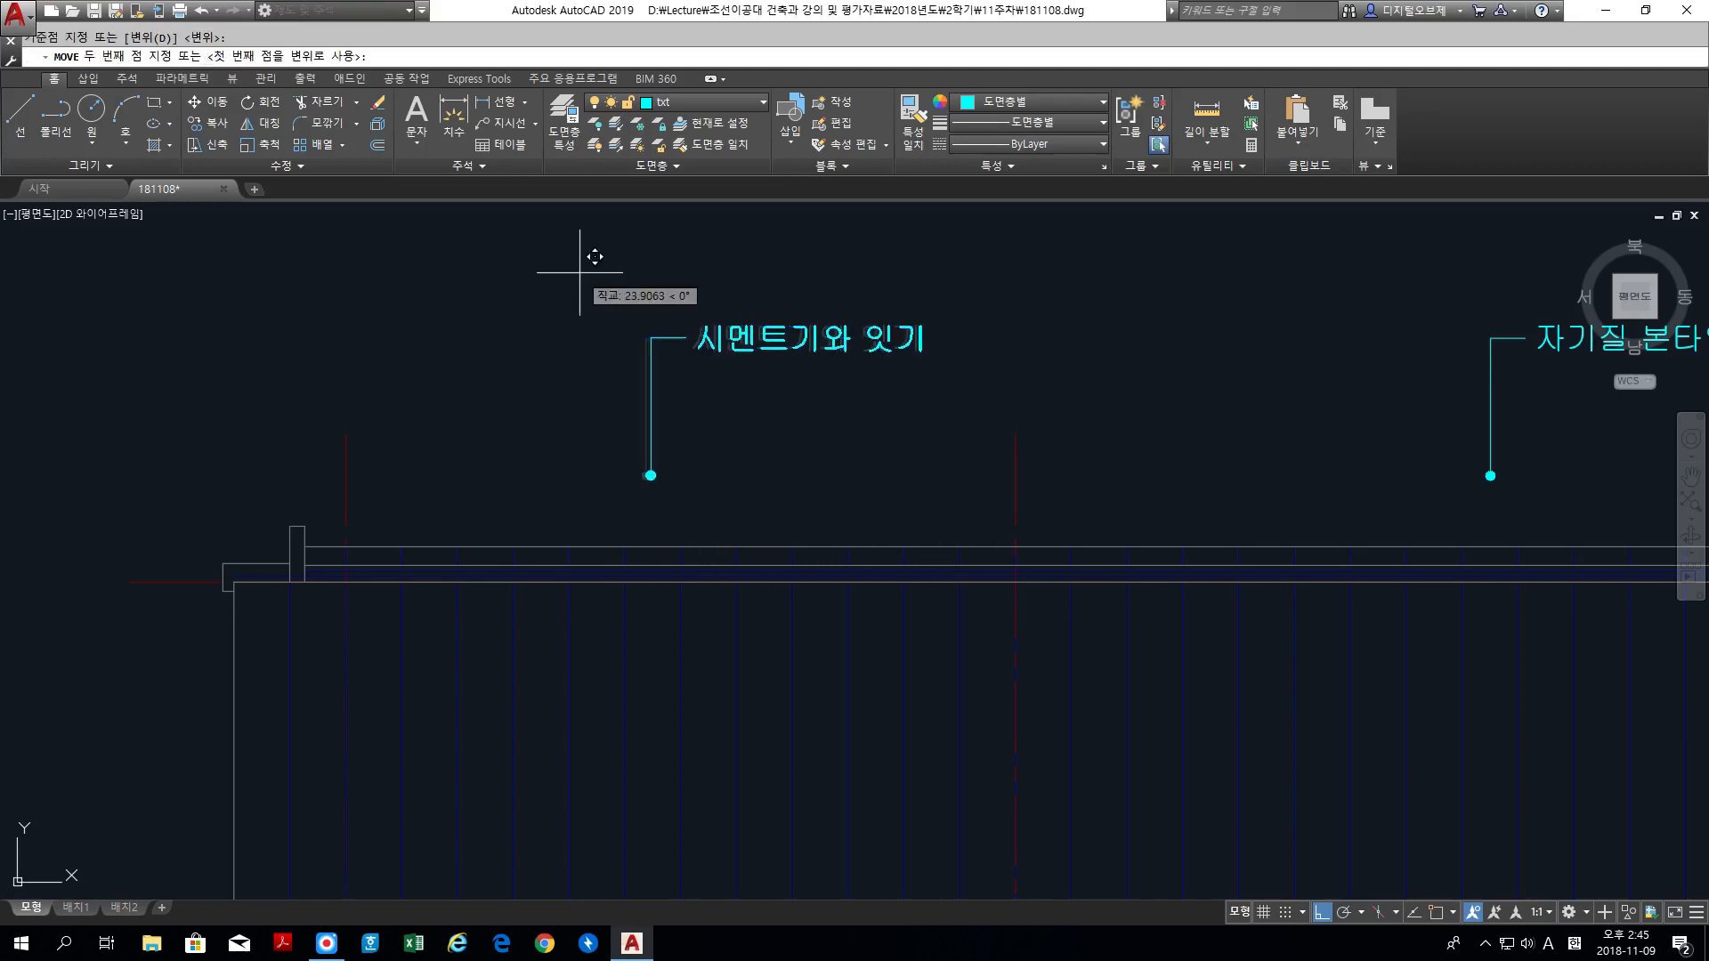
left_click(580, 272)
Step: Stretch the dot end of the 시멘트기와 잇기 leader about 1600 units straight down onto the roof tiles
type("s")
key("space")
left_click(730, 504)
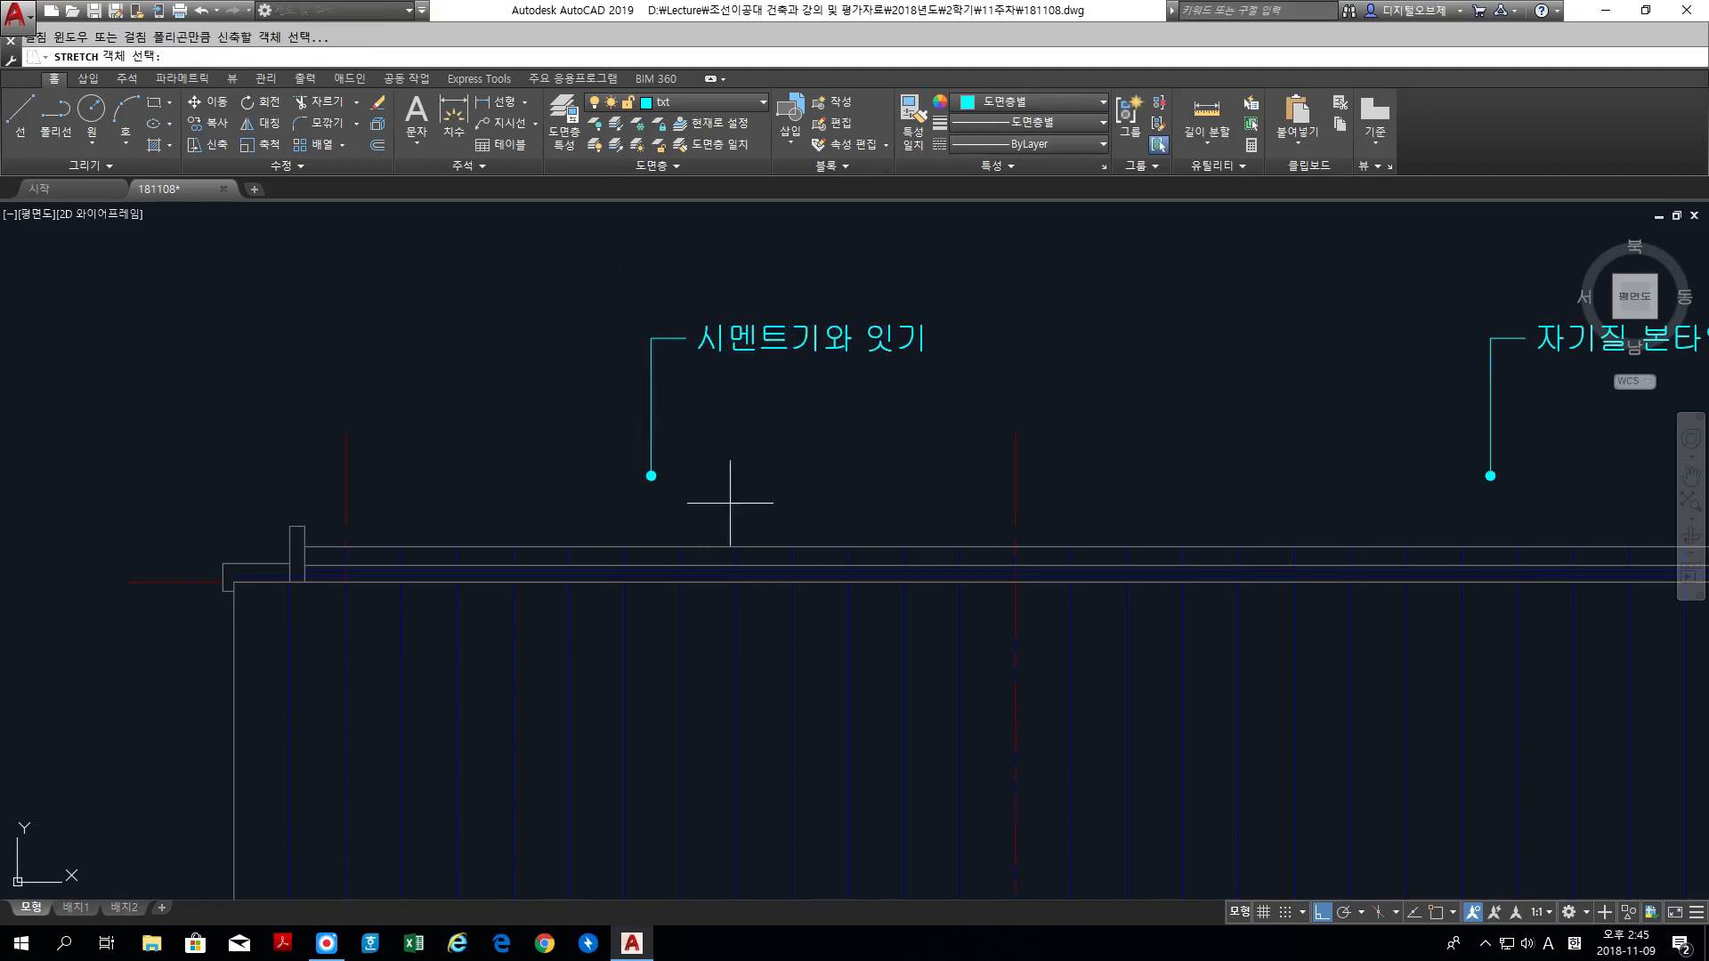
left_click(608, 447)
key("space")
left_click(601, 463)
middle_click_drag(585, 721, 579, 404)
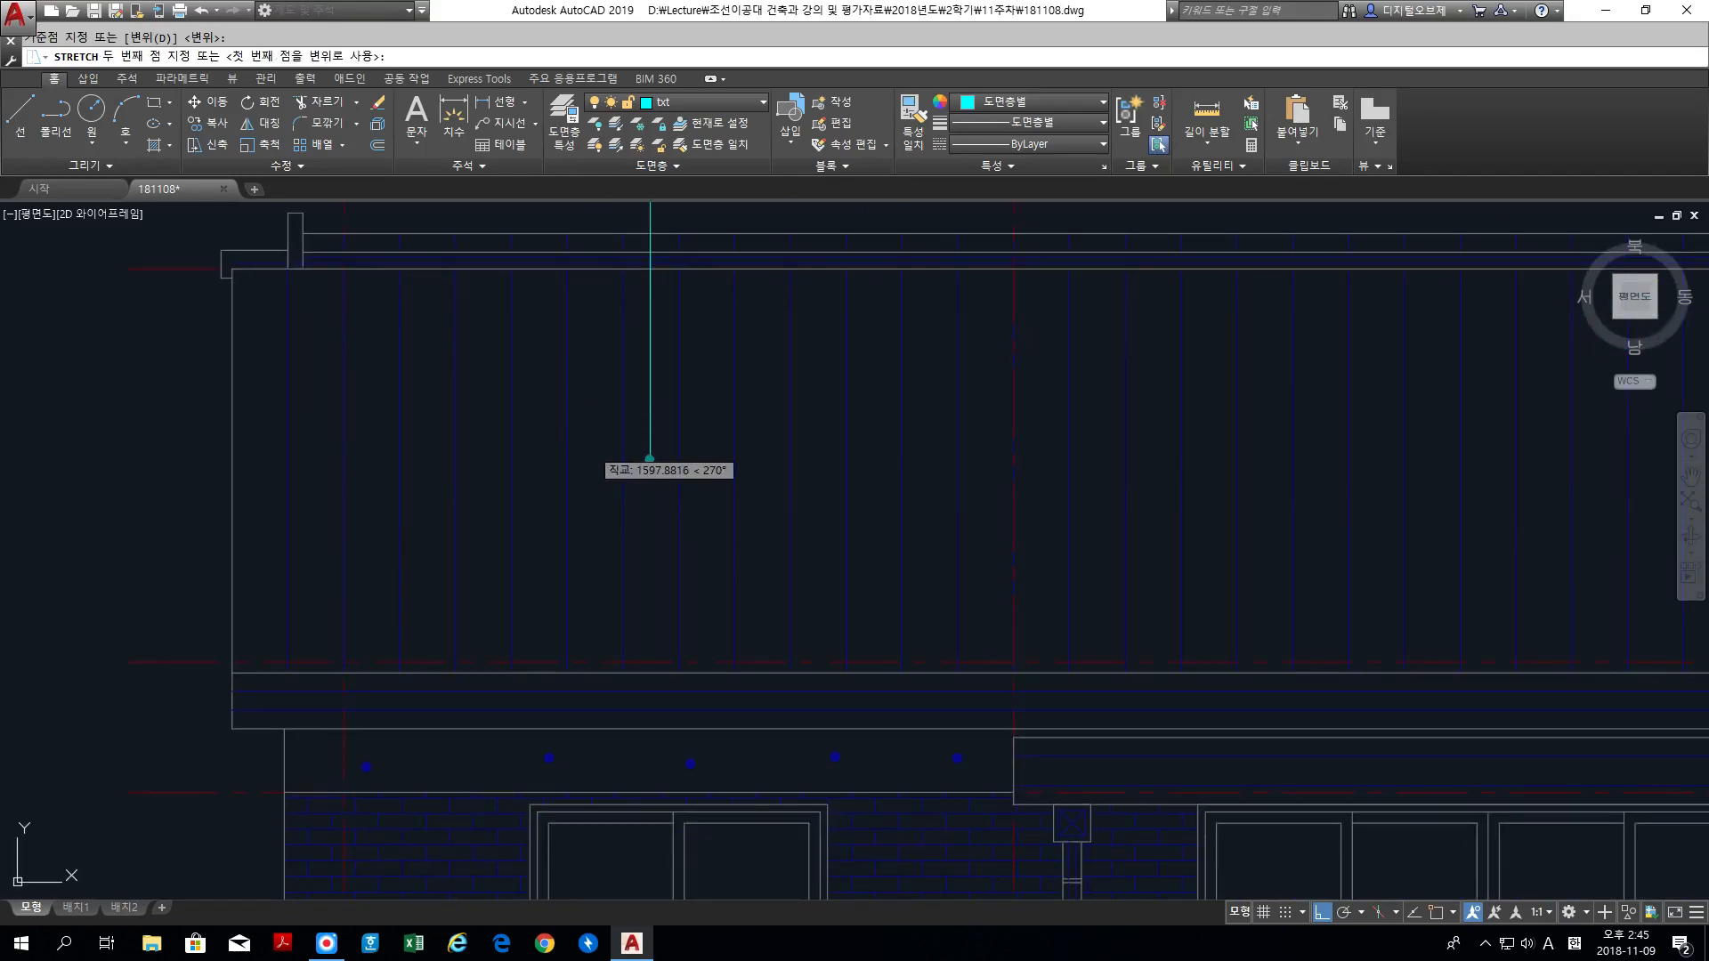
left_click(650, 459)
Step: Stretch the dot end of the 자기질 본타일 마감 leader straight down onto the band along the main roof's lower edge
scroll(990, 454, "down", 3)
mouse_move(990, 454)
middle_mouse_down()
mouse_move(604, 566)
mouse_move(454, 570)
middle_mouse_up()
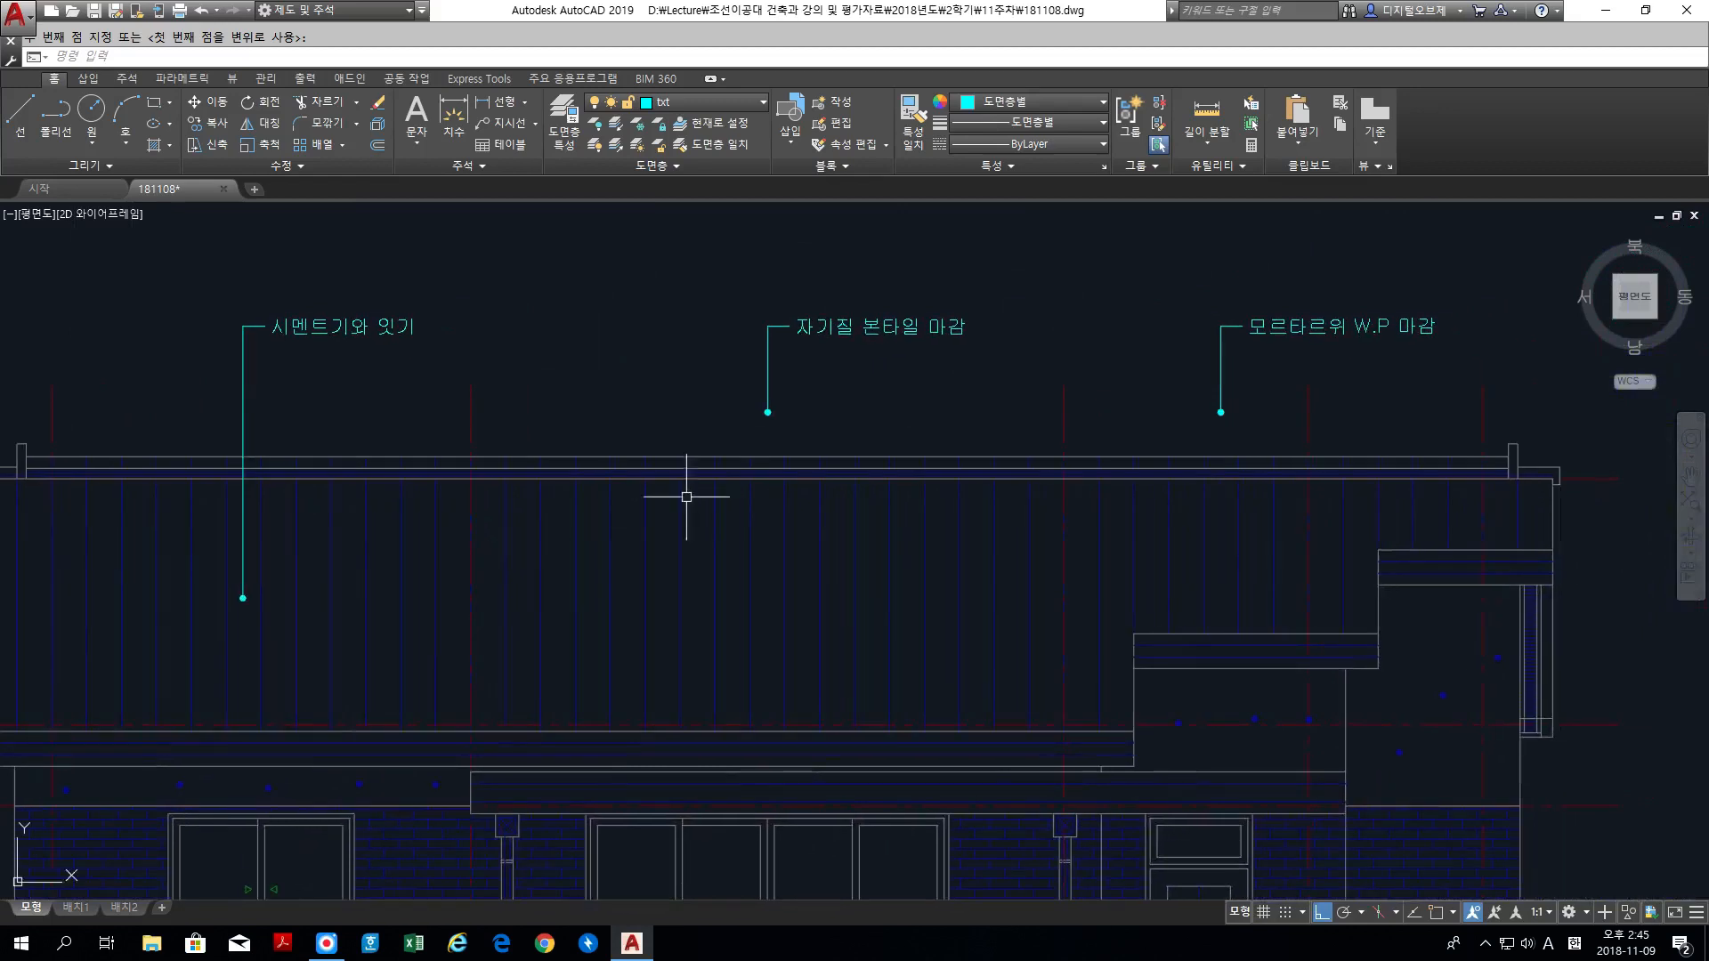
key("space")
left_click(824, 435)
left_click(717, 389)
key("space")
left_click(721, 389)
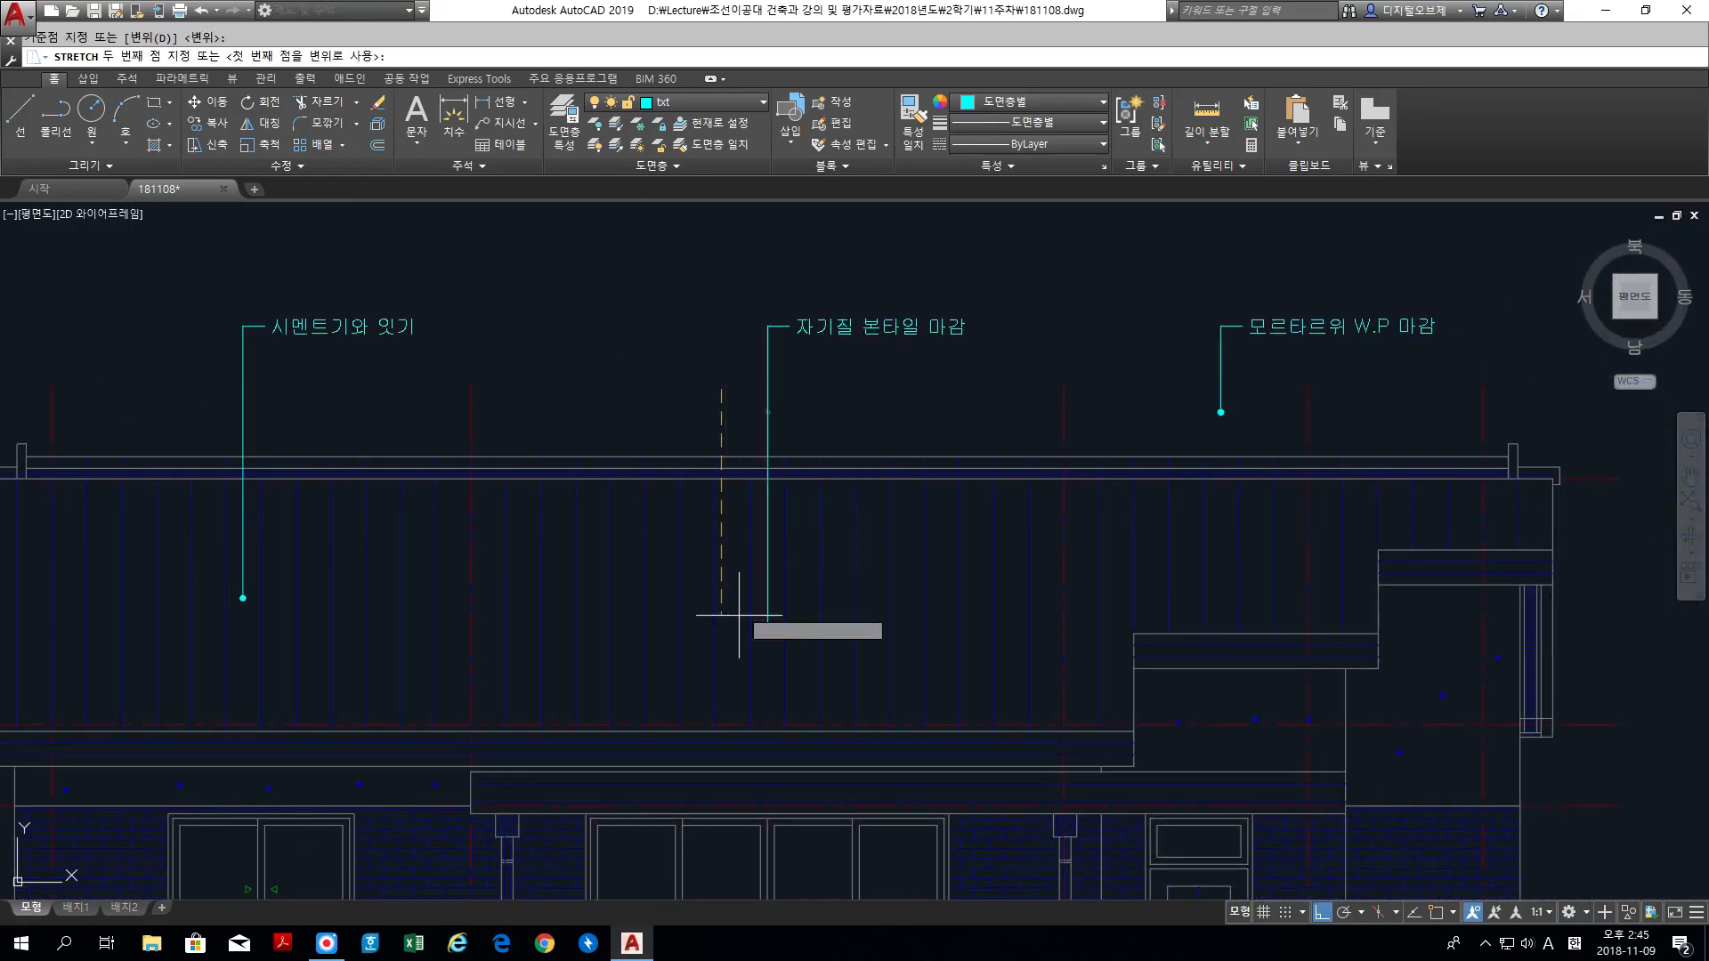
middle_click_drag(748, 759, 732, 576)
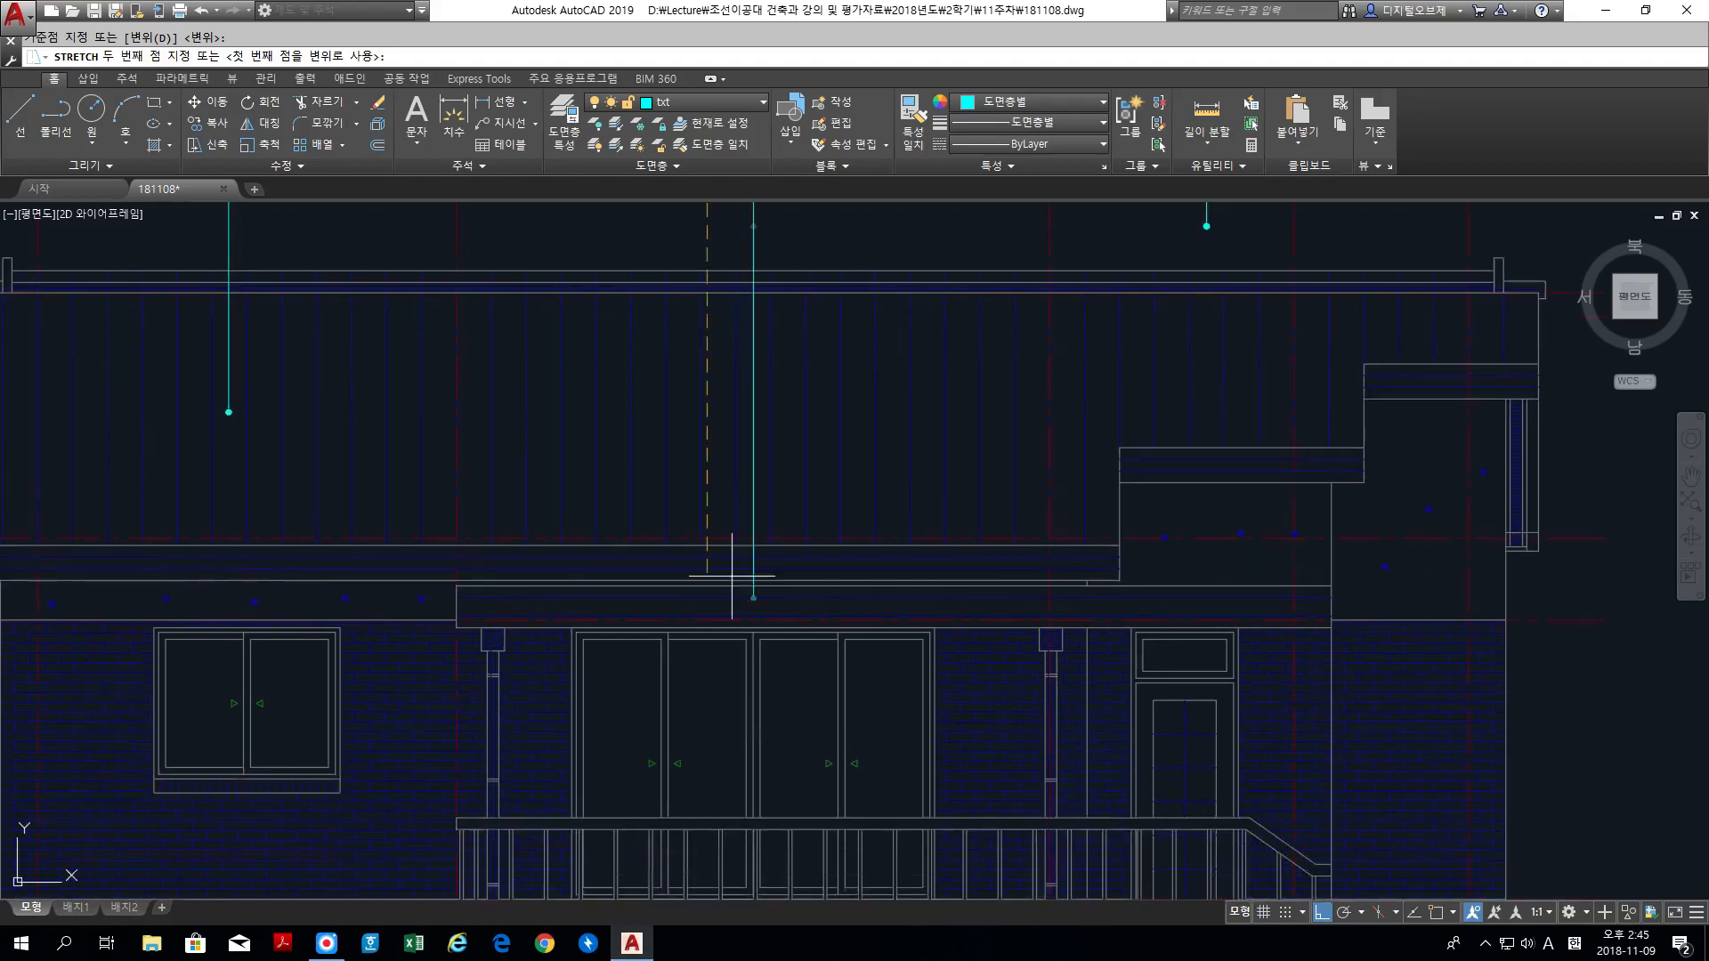
scroll(732, 576, "up", 4)
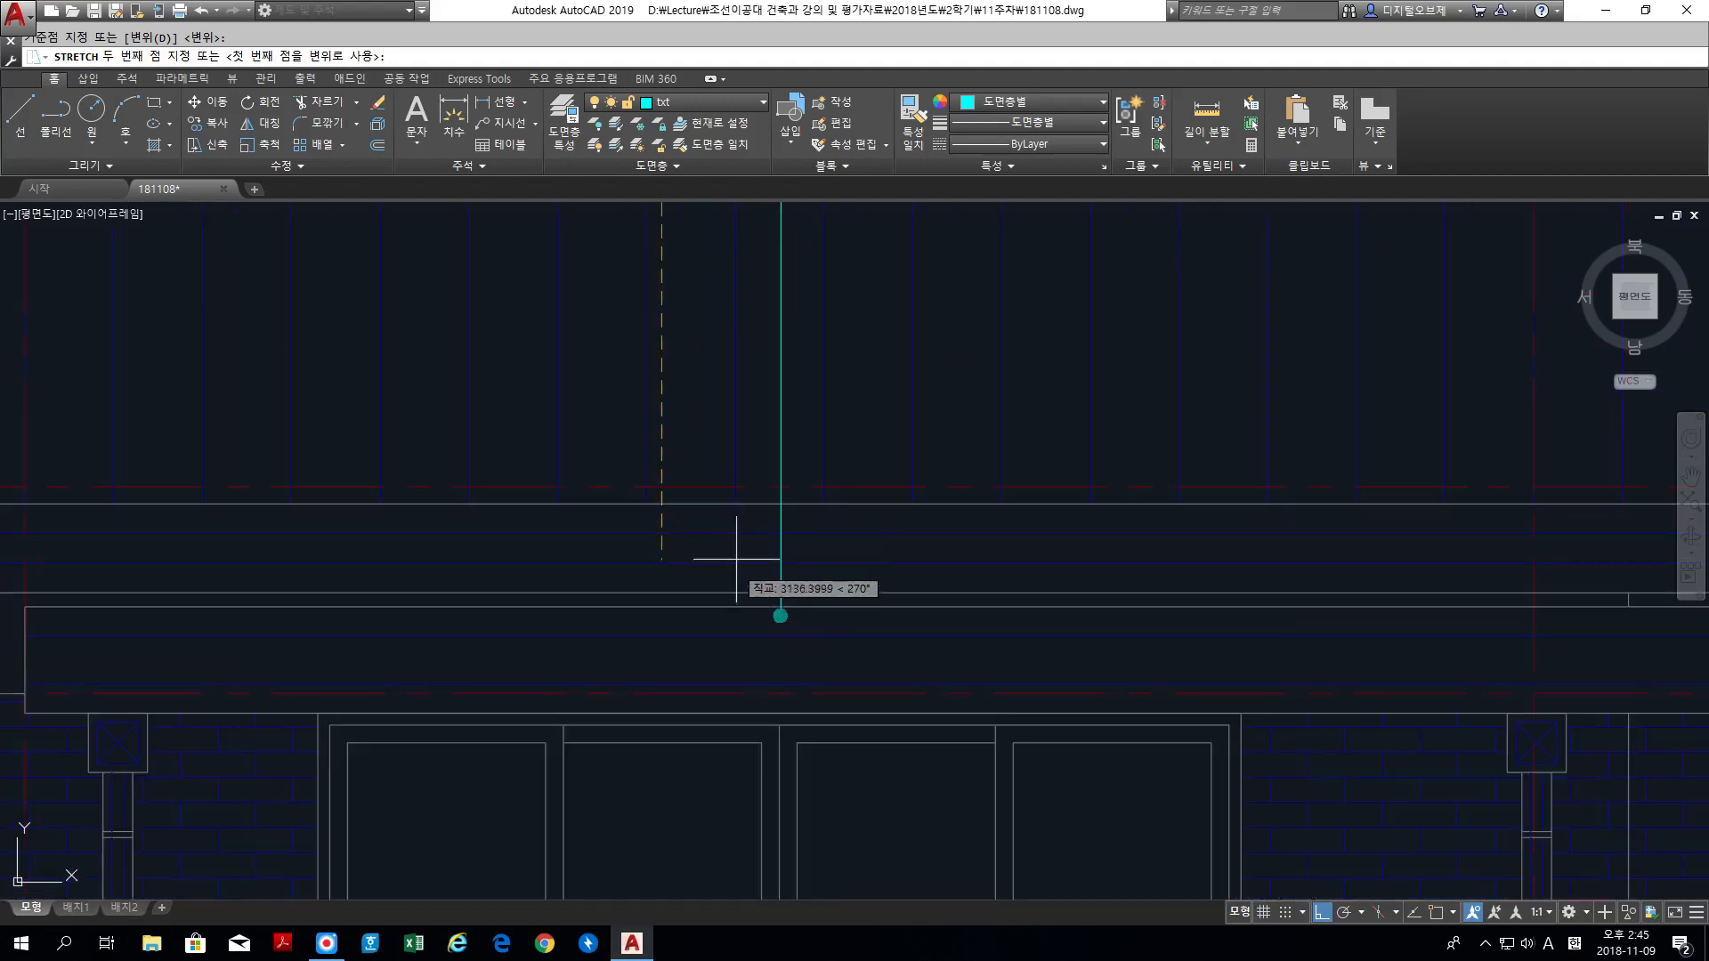
left_click(741, 489)
Step: Stretch the dot end of the 모르타르위 W.P 마감 leader about 2500 units straight down onto the wall below the stepped roof
scroll(748, 488, "down", 3)
scroll(786, 462, "down", 2)
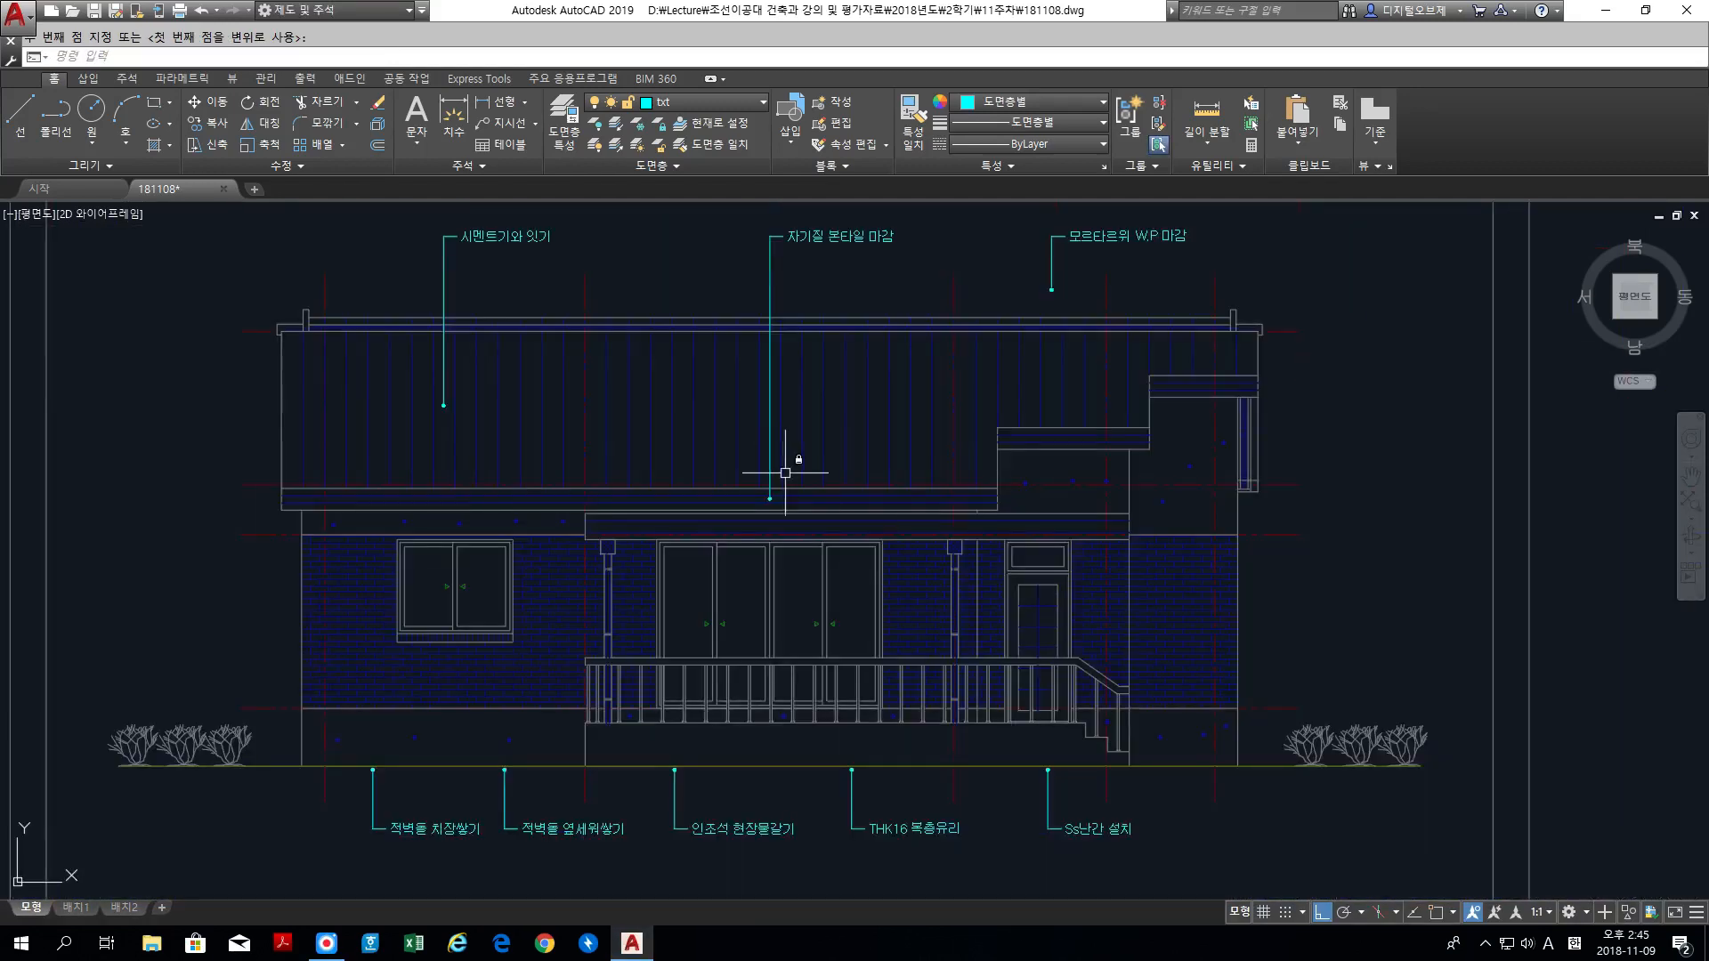
middle_click_drag(785, 472, 774, 540)
key("Return")
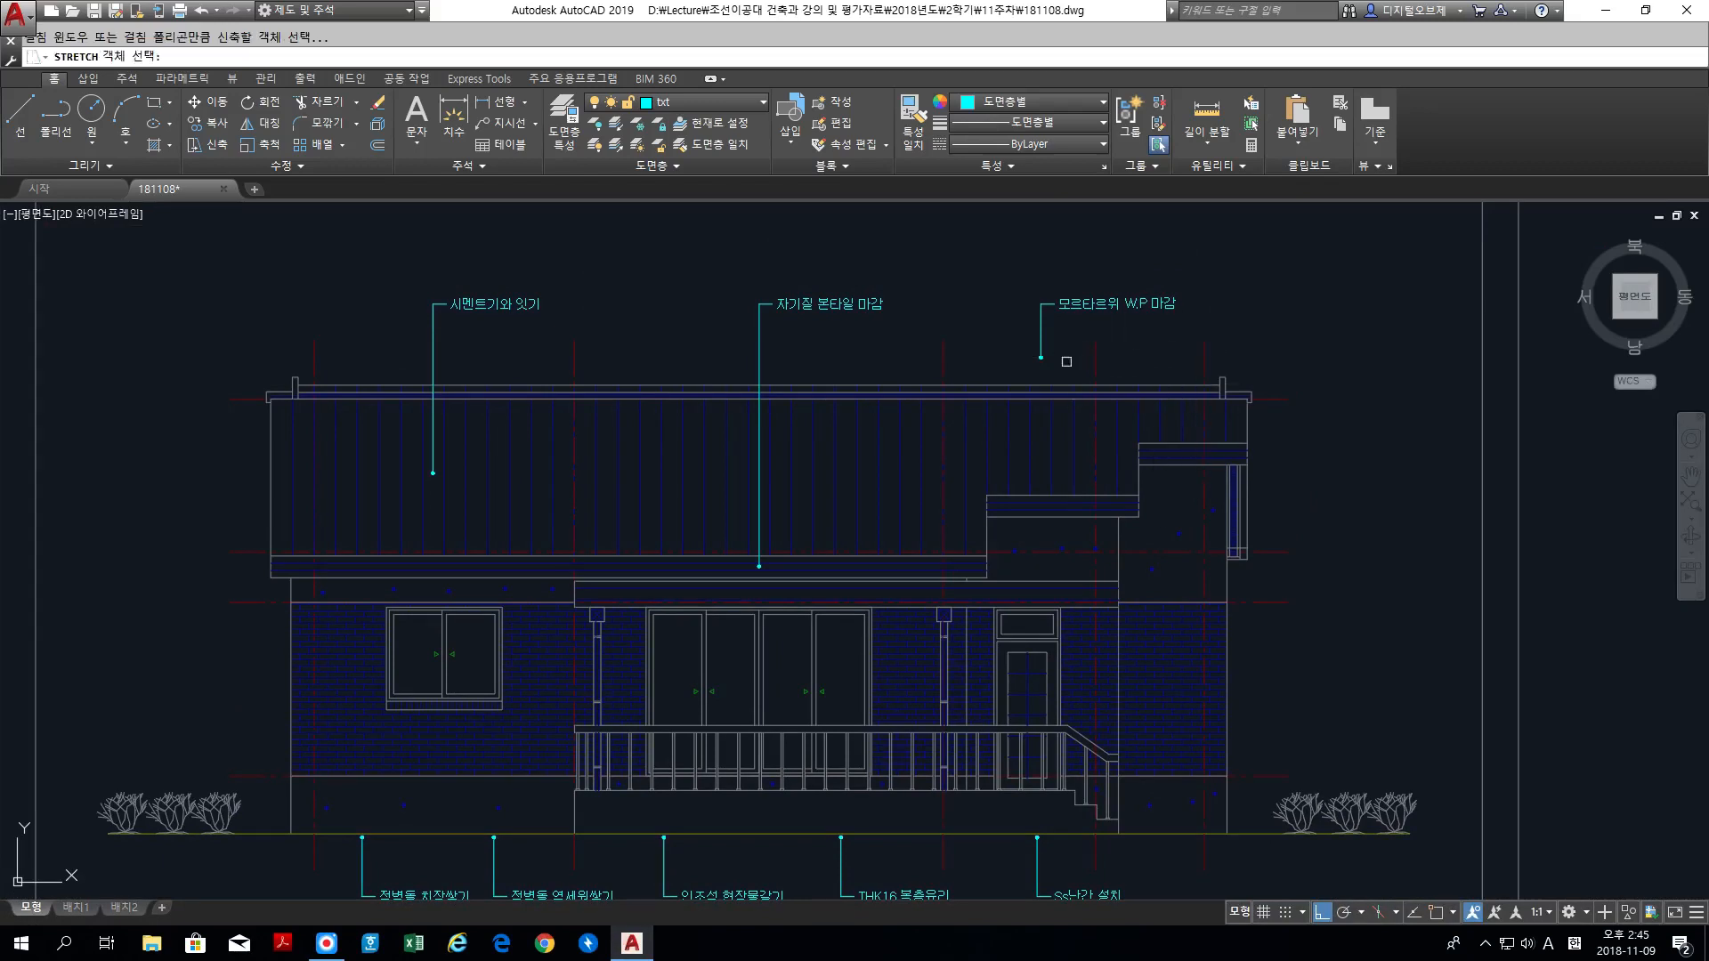
left_click(1022, 350)
key("Return")
left_click(1023, 351)
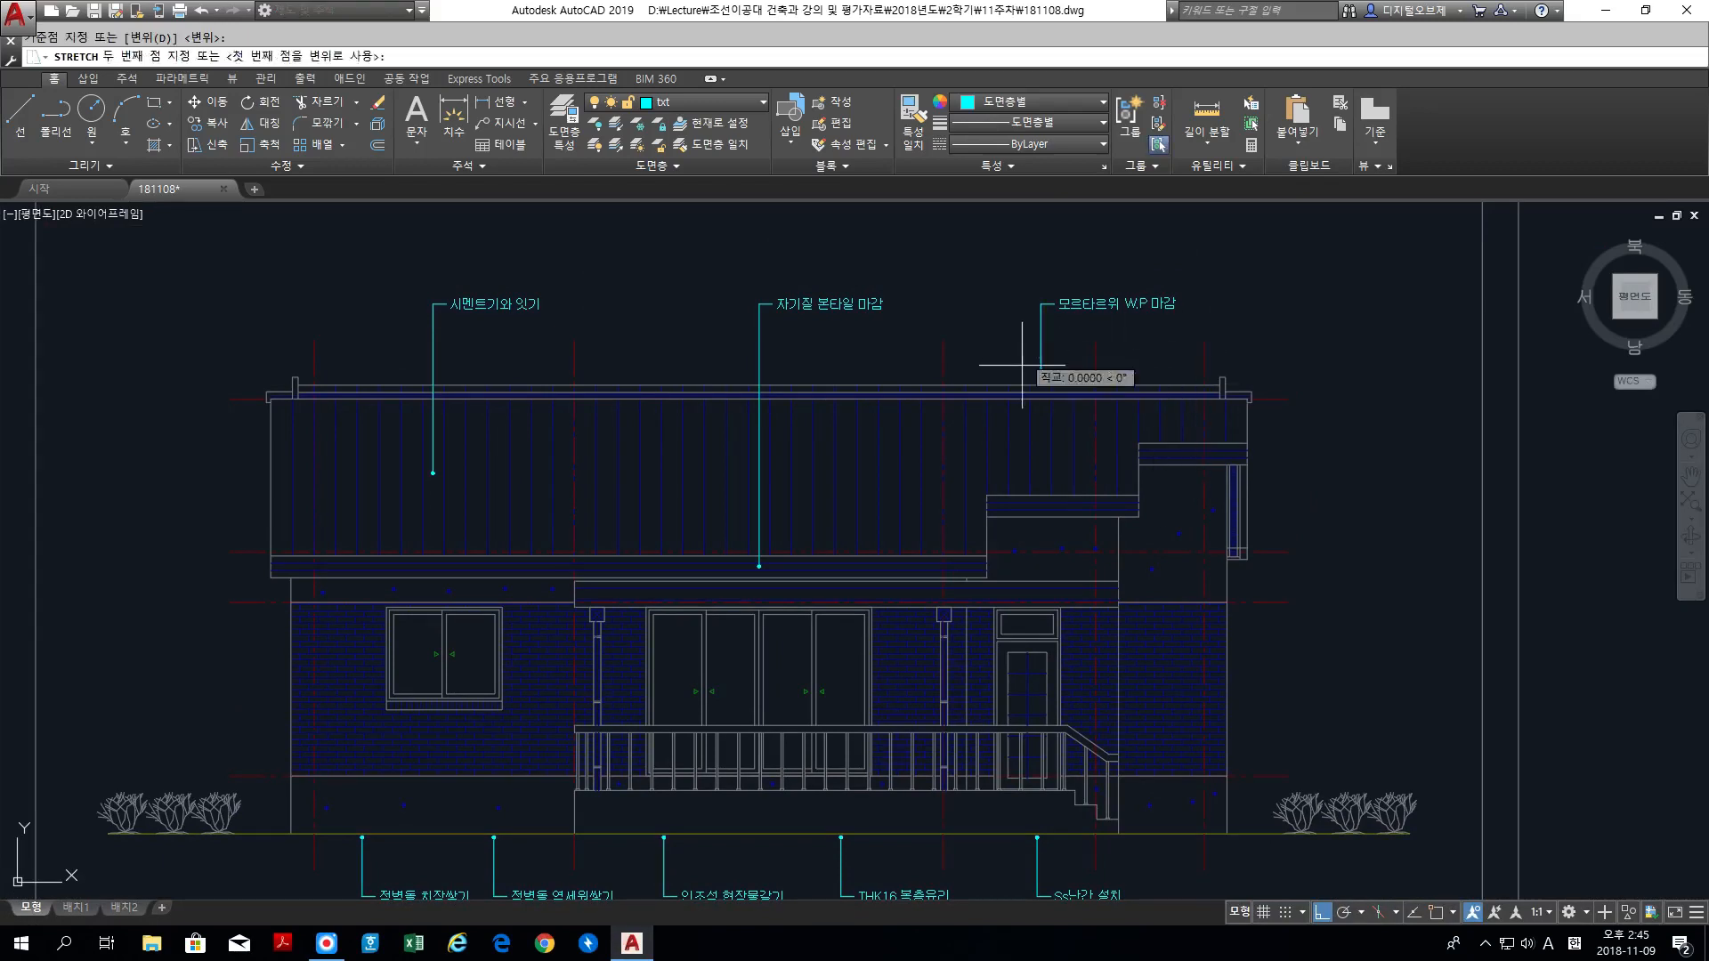
left_click(1024, 538)
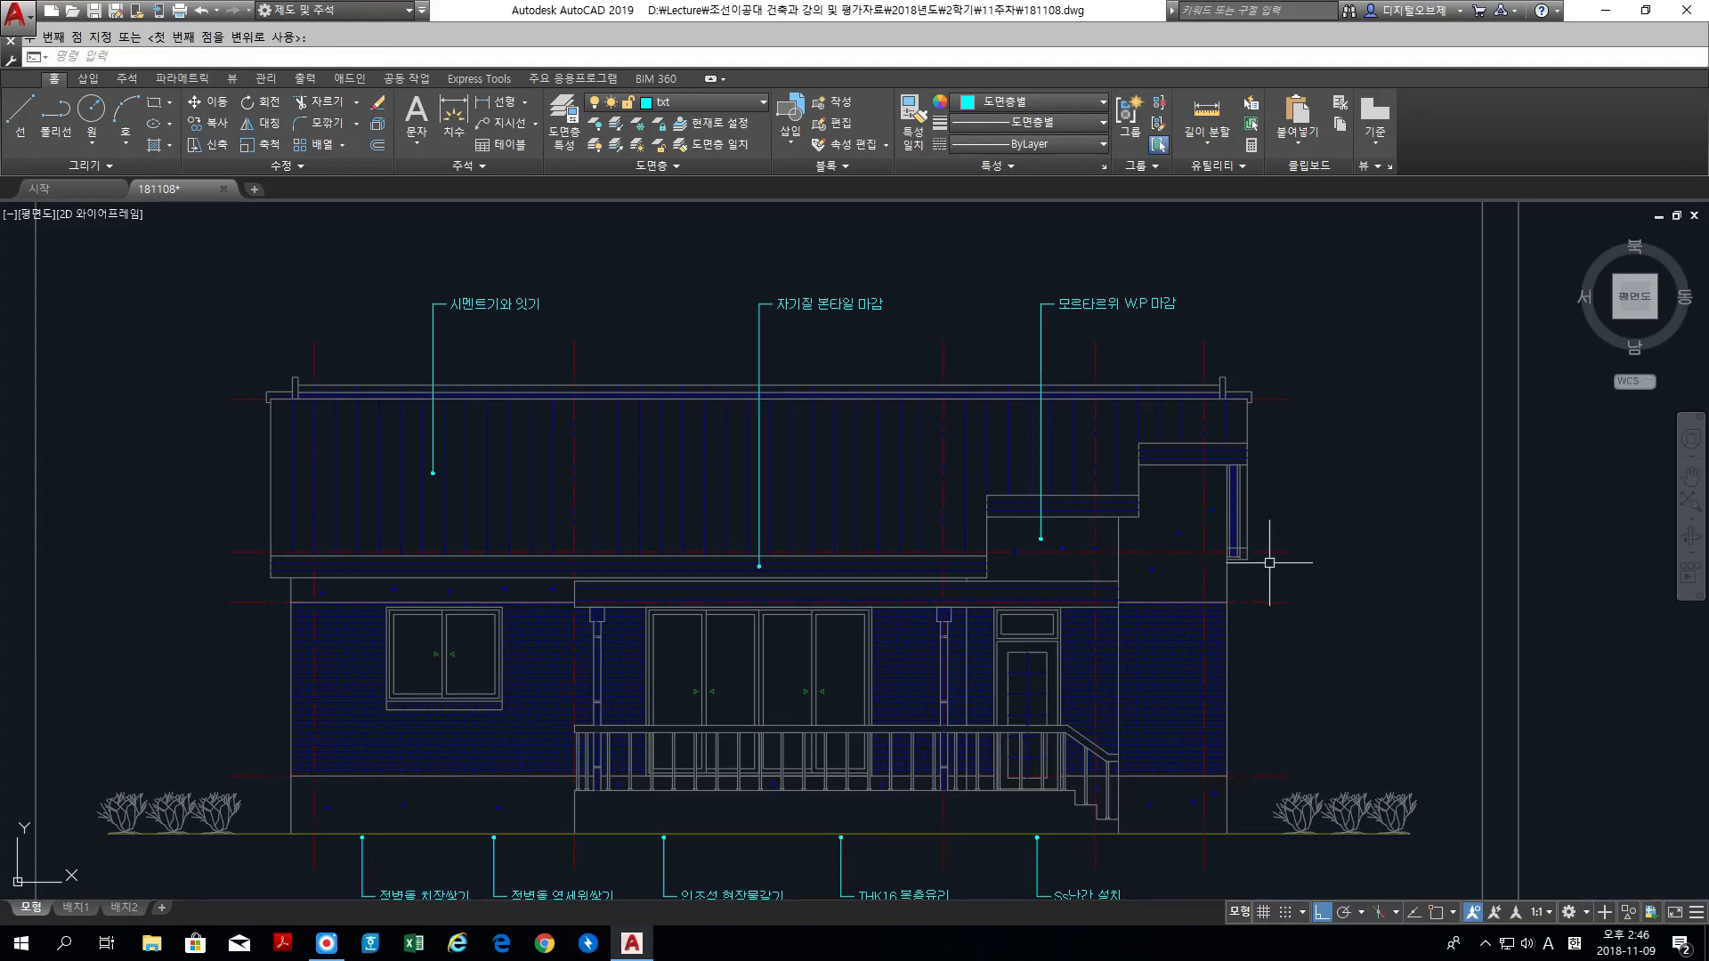
Step: Stretch the dot end of the 적벽돌 치장쌓기 leader about 1400 units straight up onto the brick wall below the window
middle_click_drag(778, 753, 1084, 466)
scroll(716, 522, "up", 4)
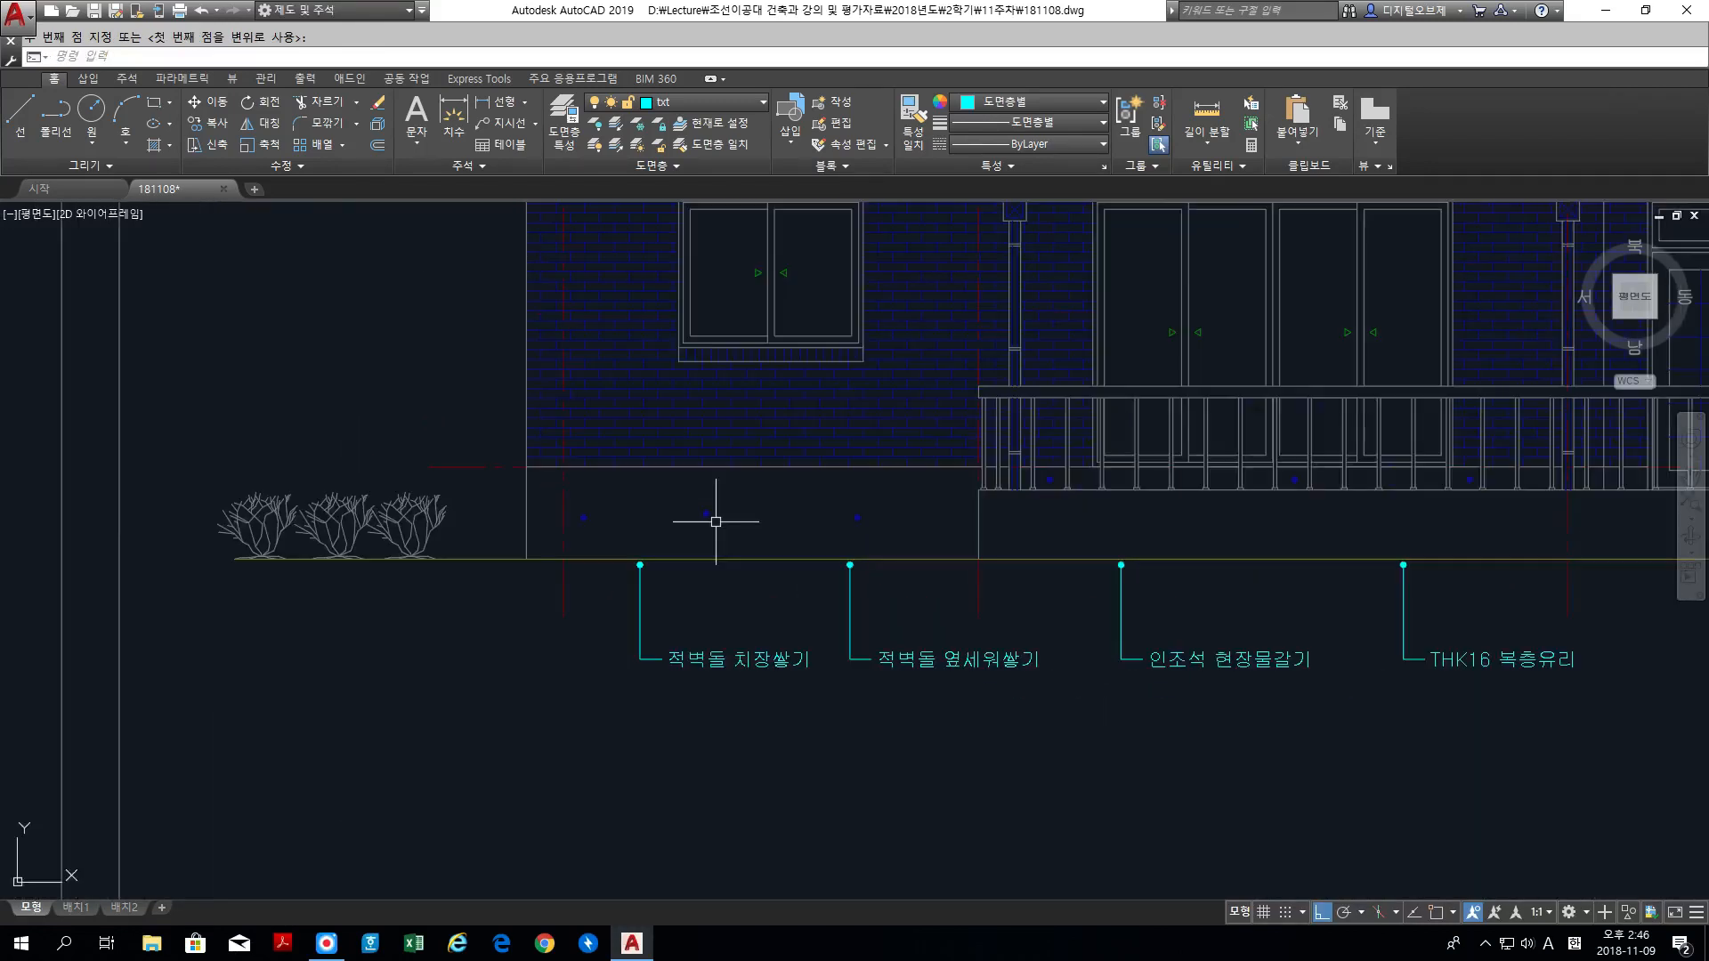
key("Return")
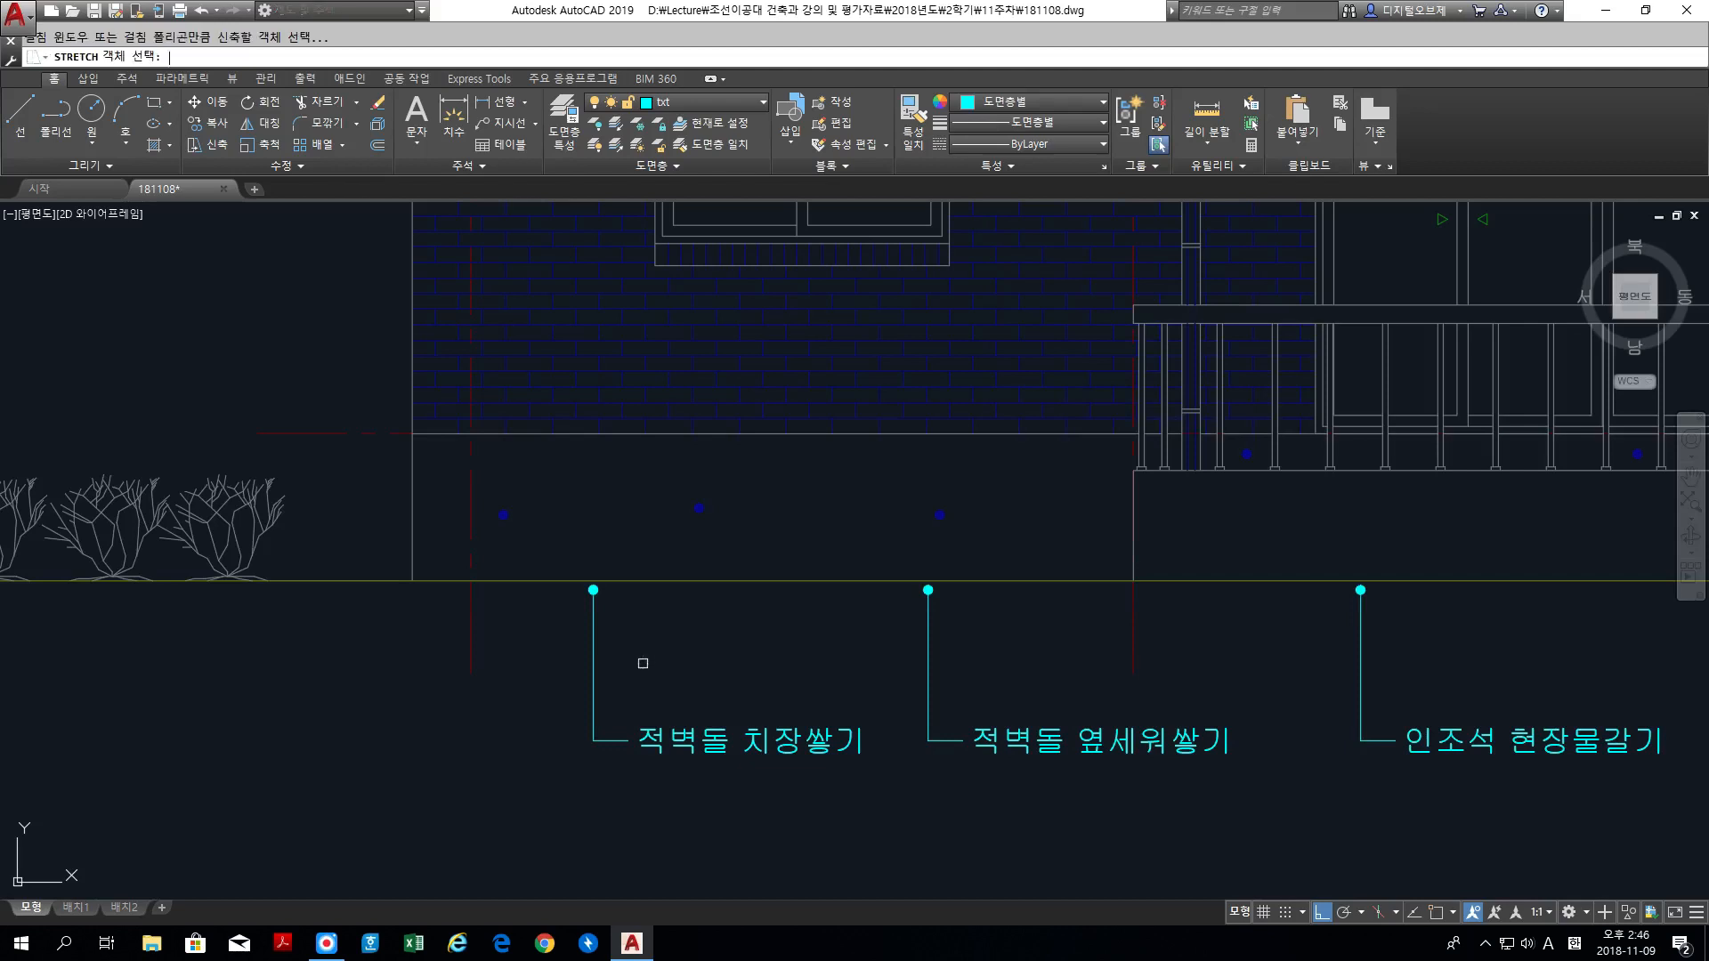
left_click(656, 665)
left_click(557, 487)
key("Return")
left_click(558, 553)
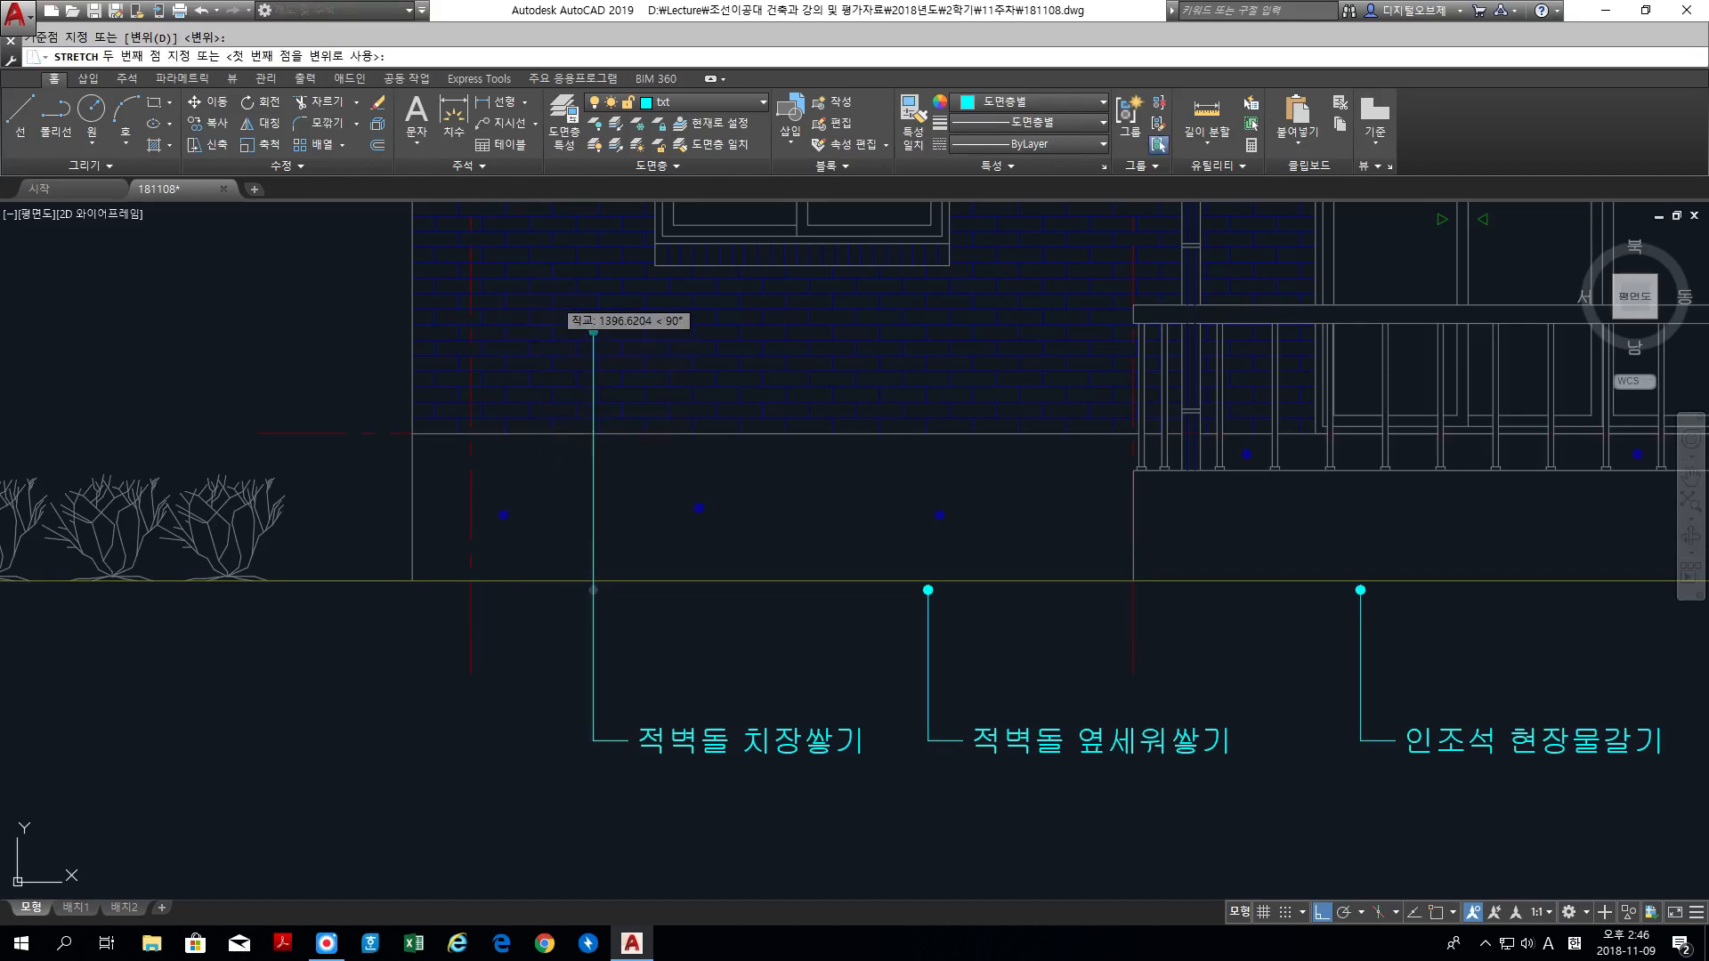
left_click(593, 331)
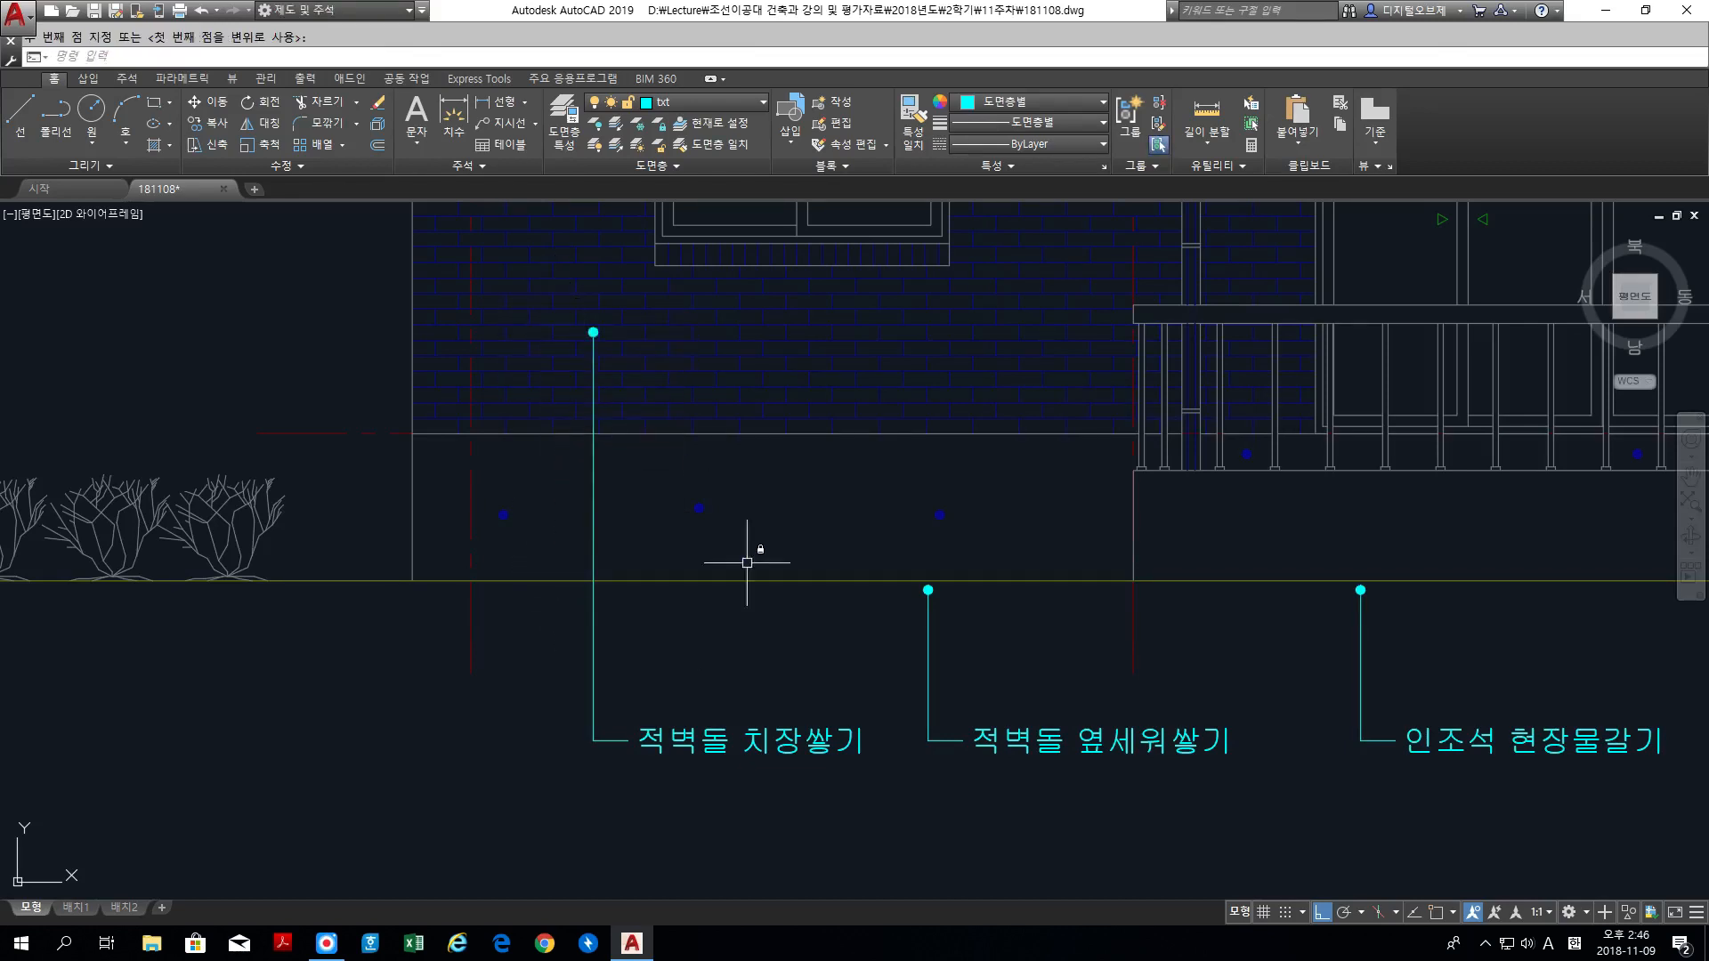
Step: Move the whole 적벽돌 치장쌓기 label with its leader slightly to the left, keeping it level
key("Return")
left_click(878, 782)
left_click(549, 298)
key("Return")
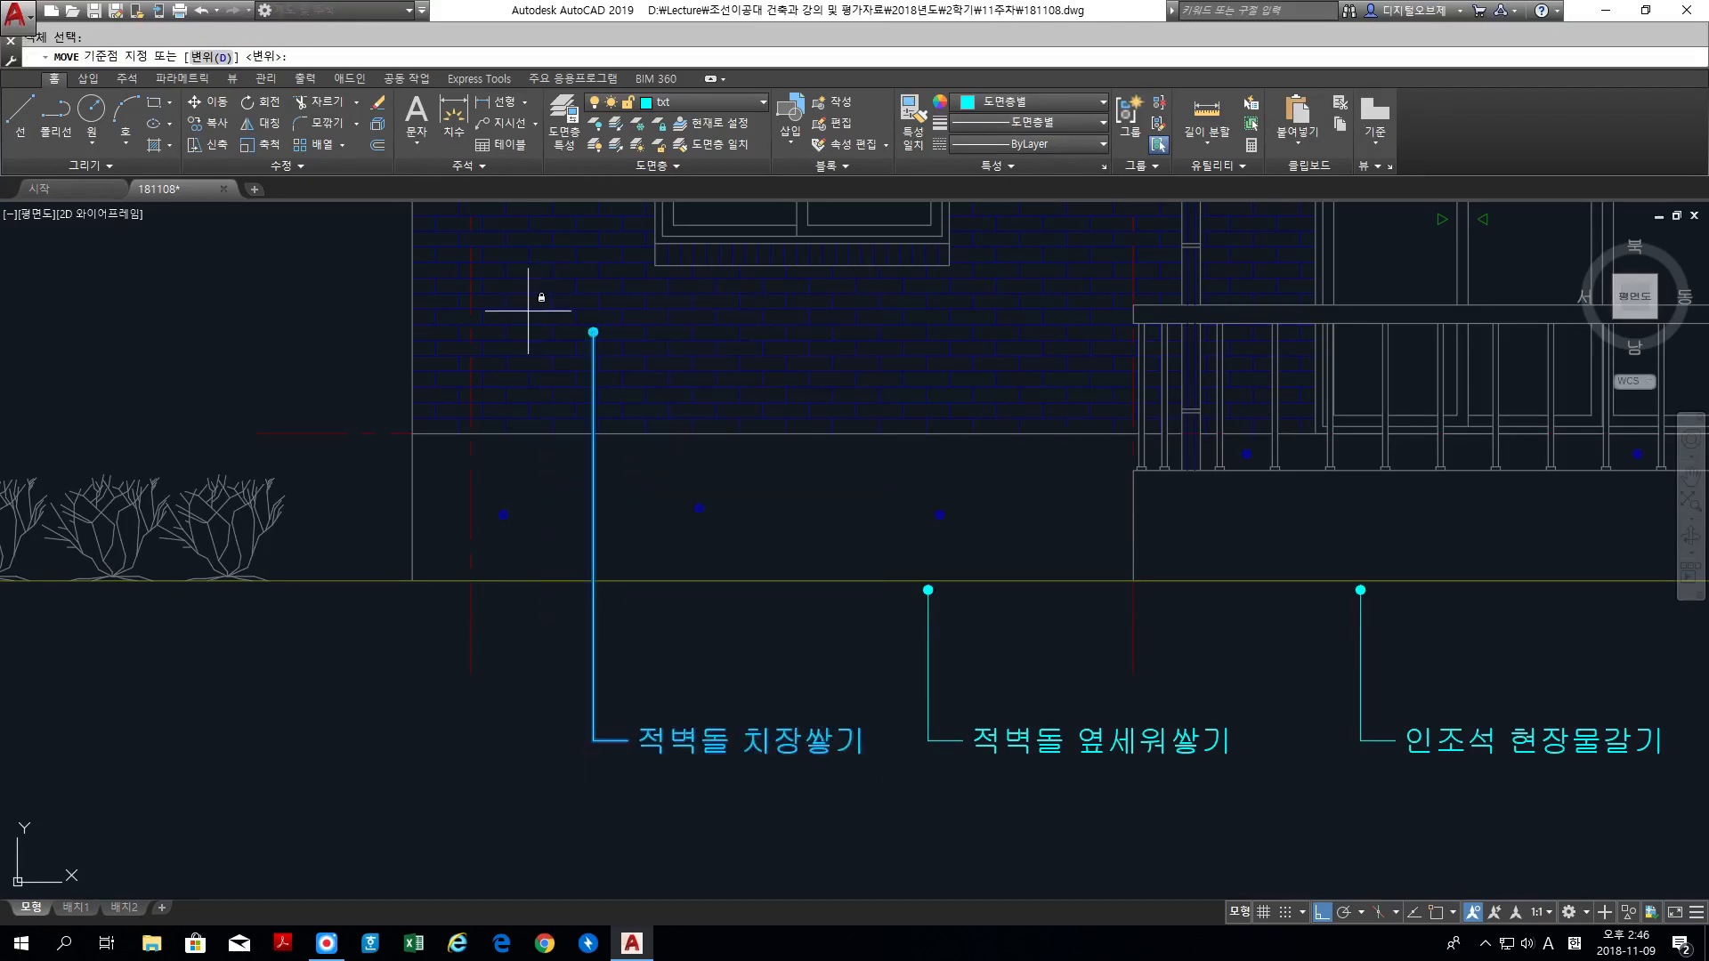
middle_click_drag(485, 412, 473, 370)
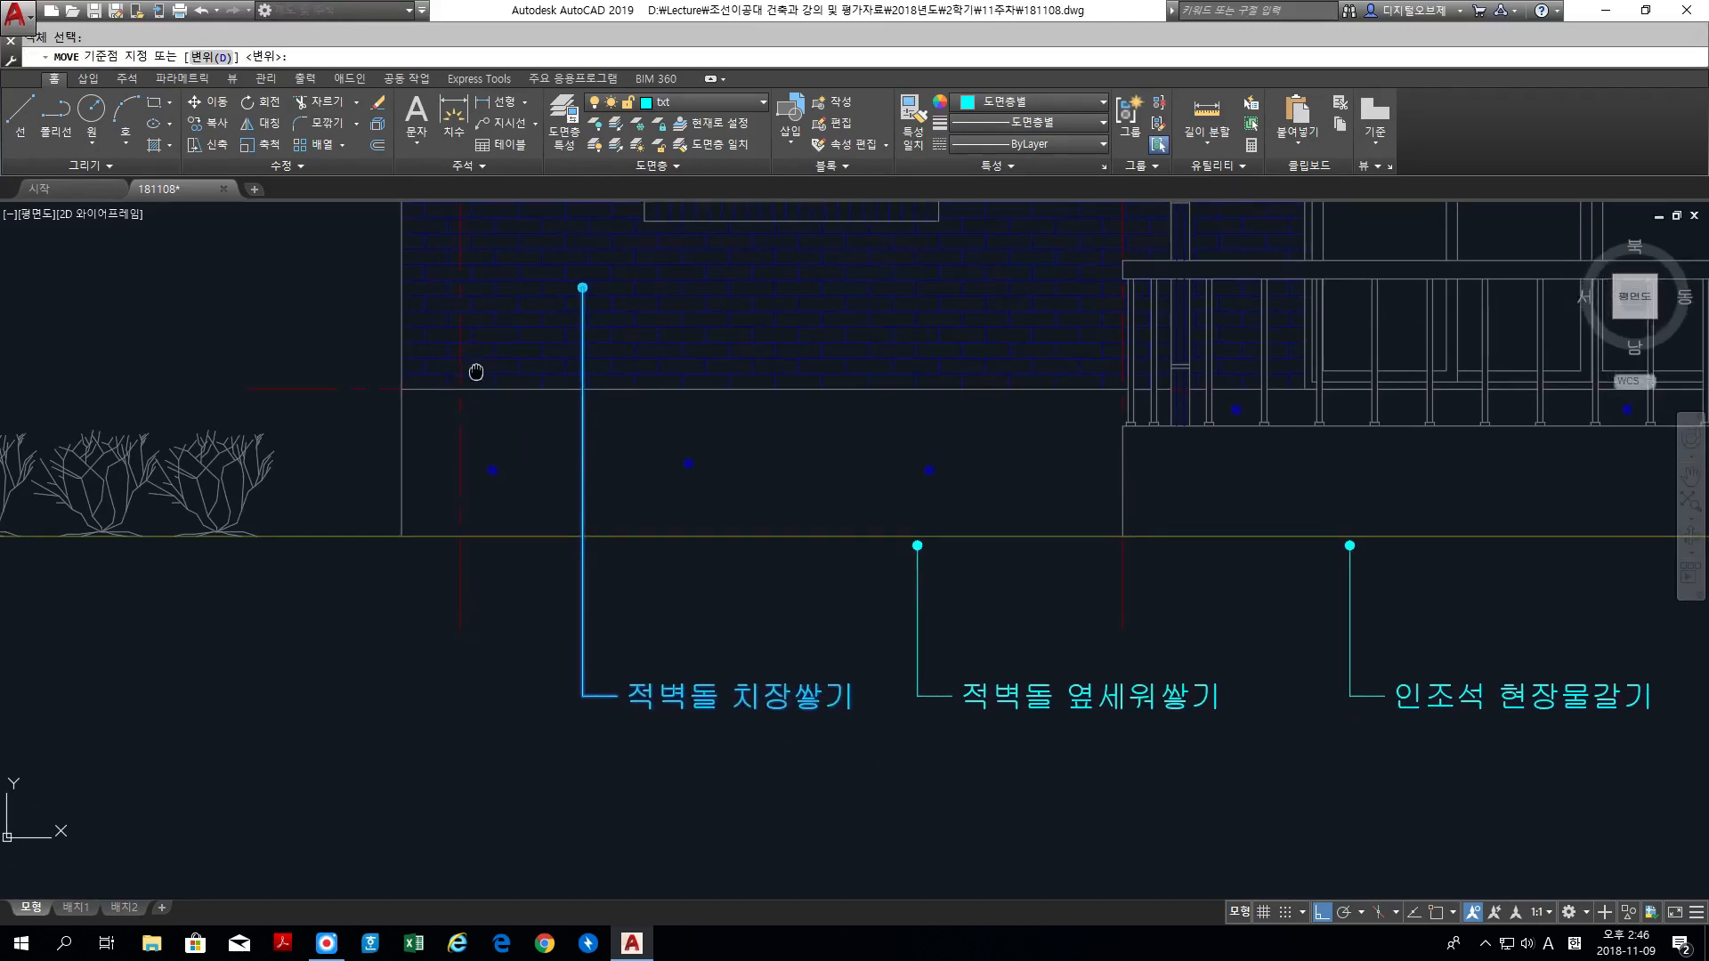
left_click(373, 287)
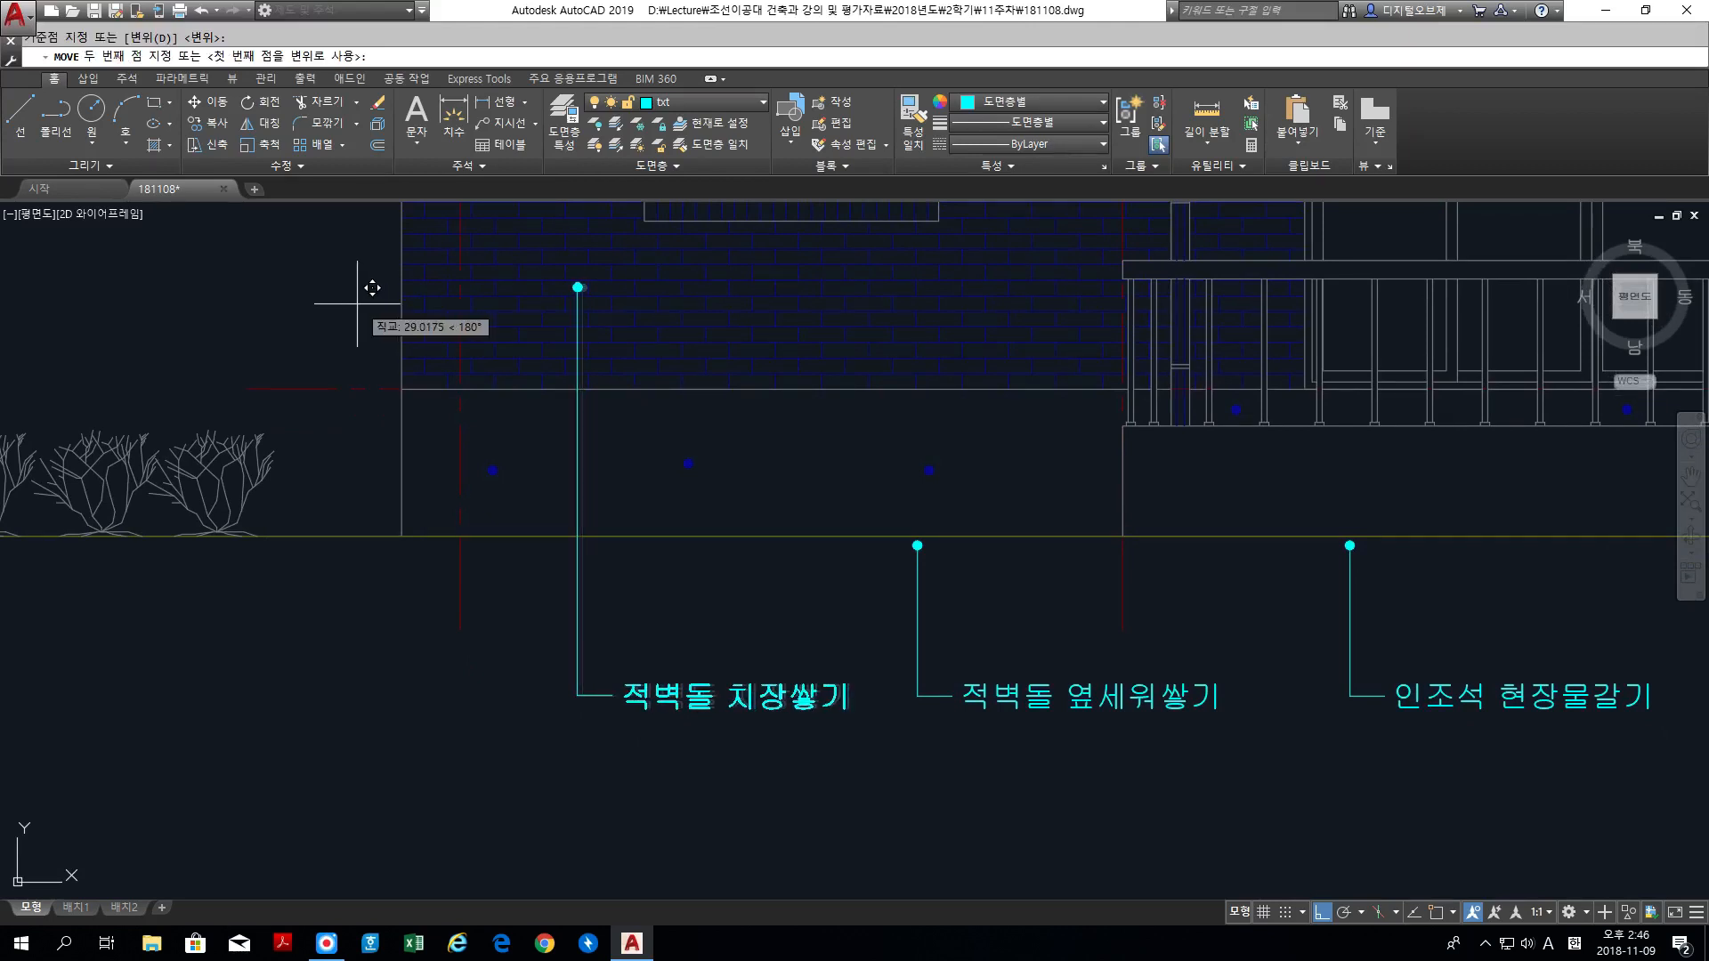
left_click(370, 287)
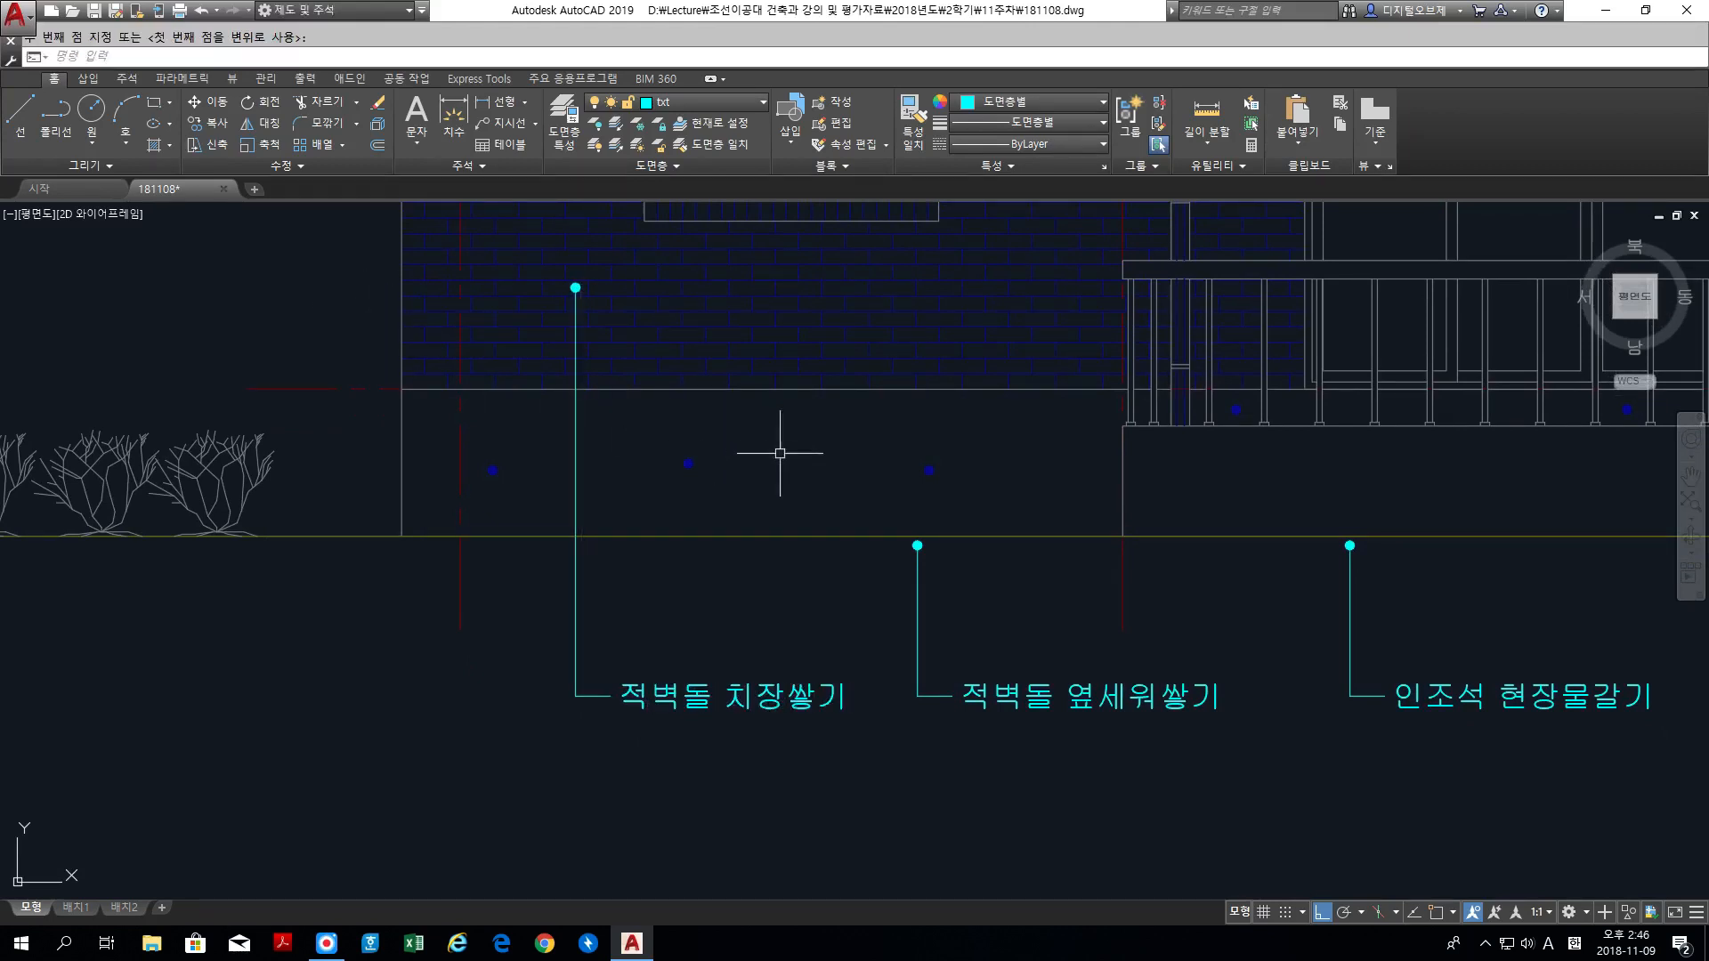
Step: Stretch the dot end of the 적벽돌 옆세워쌓기 leader about 1800 units straight up onto the brick sill under the window
mouse_move(912, 492)
middle_mouse_down()
mouse_move(797, 537)
mouse_move(806, 570)
middle_mouse_up()
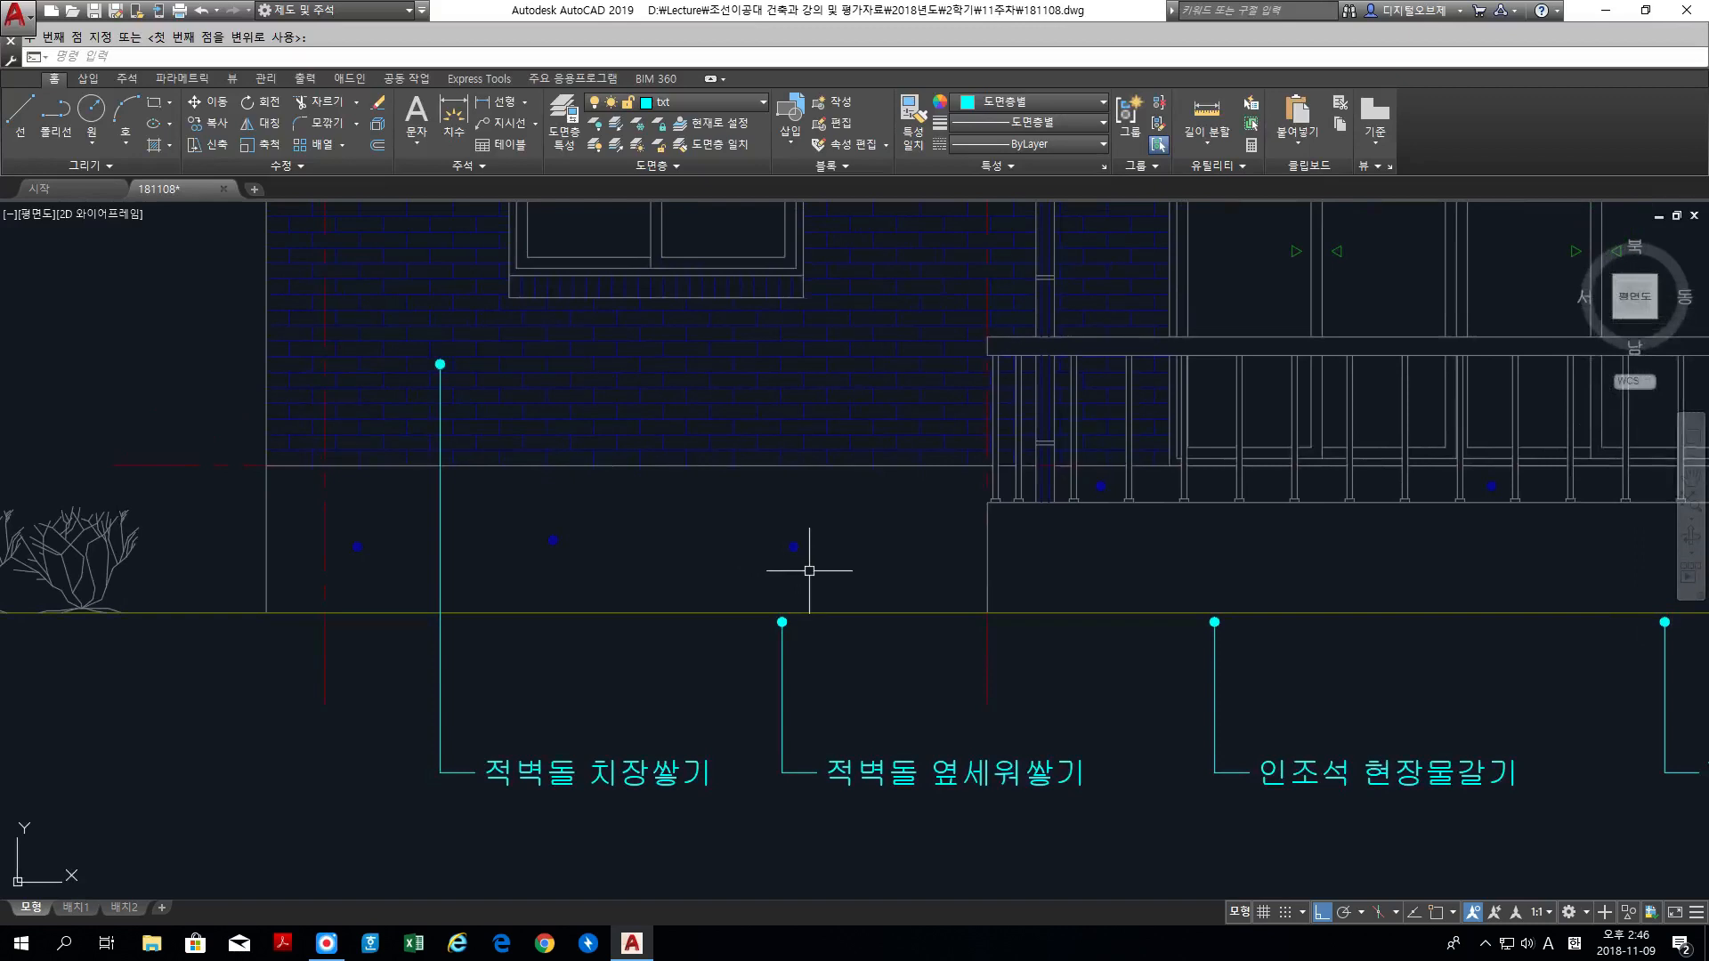
type("s")
key("space")
left_click(841, 661)
left_click(766, 612)
key("space")
left_click(759, 601)
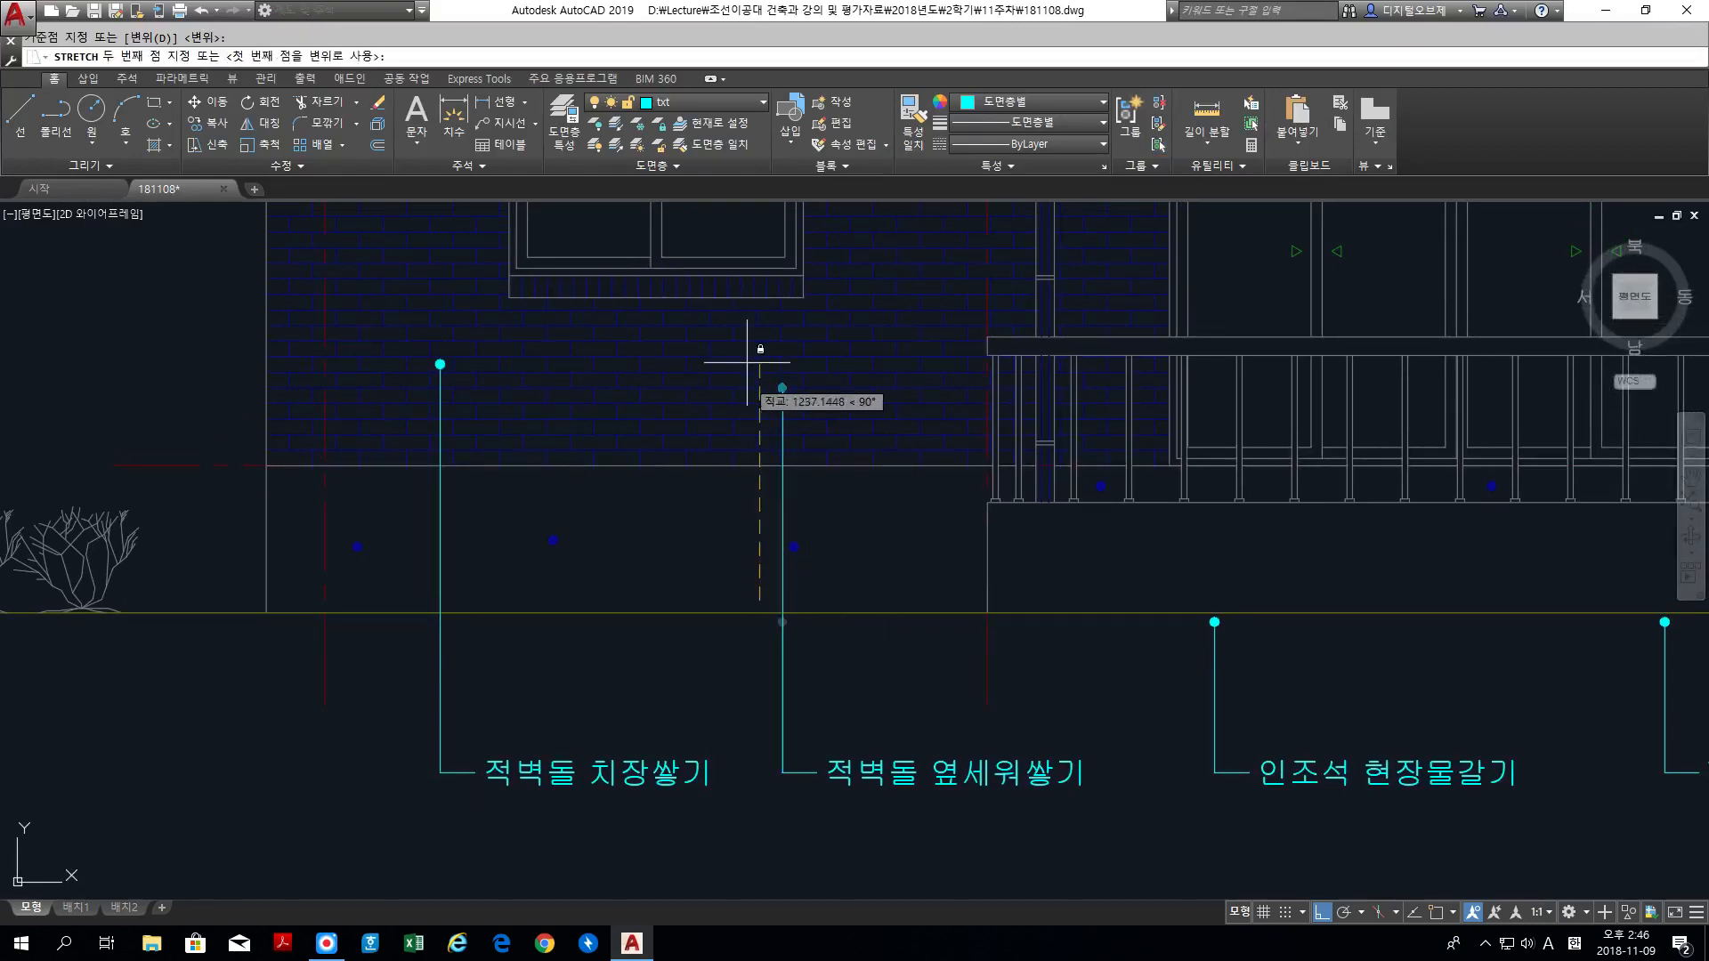
left_click(744, 264)
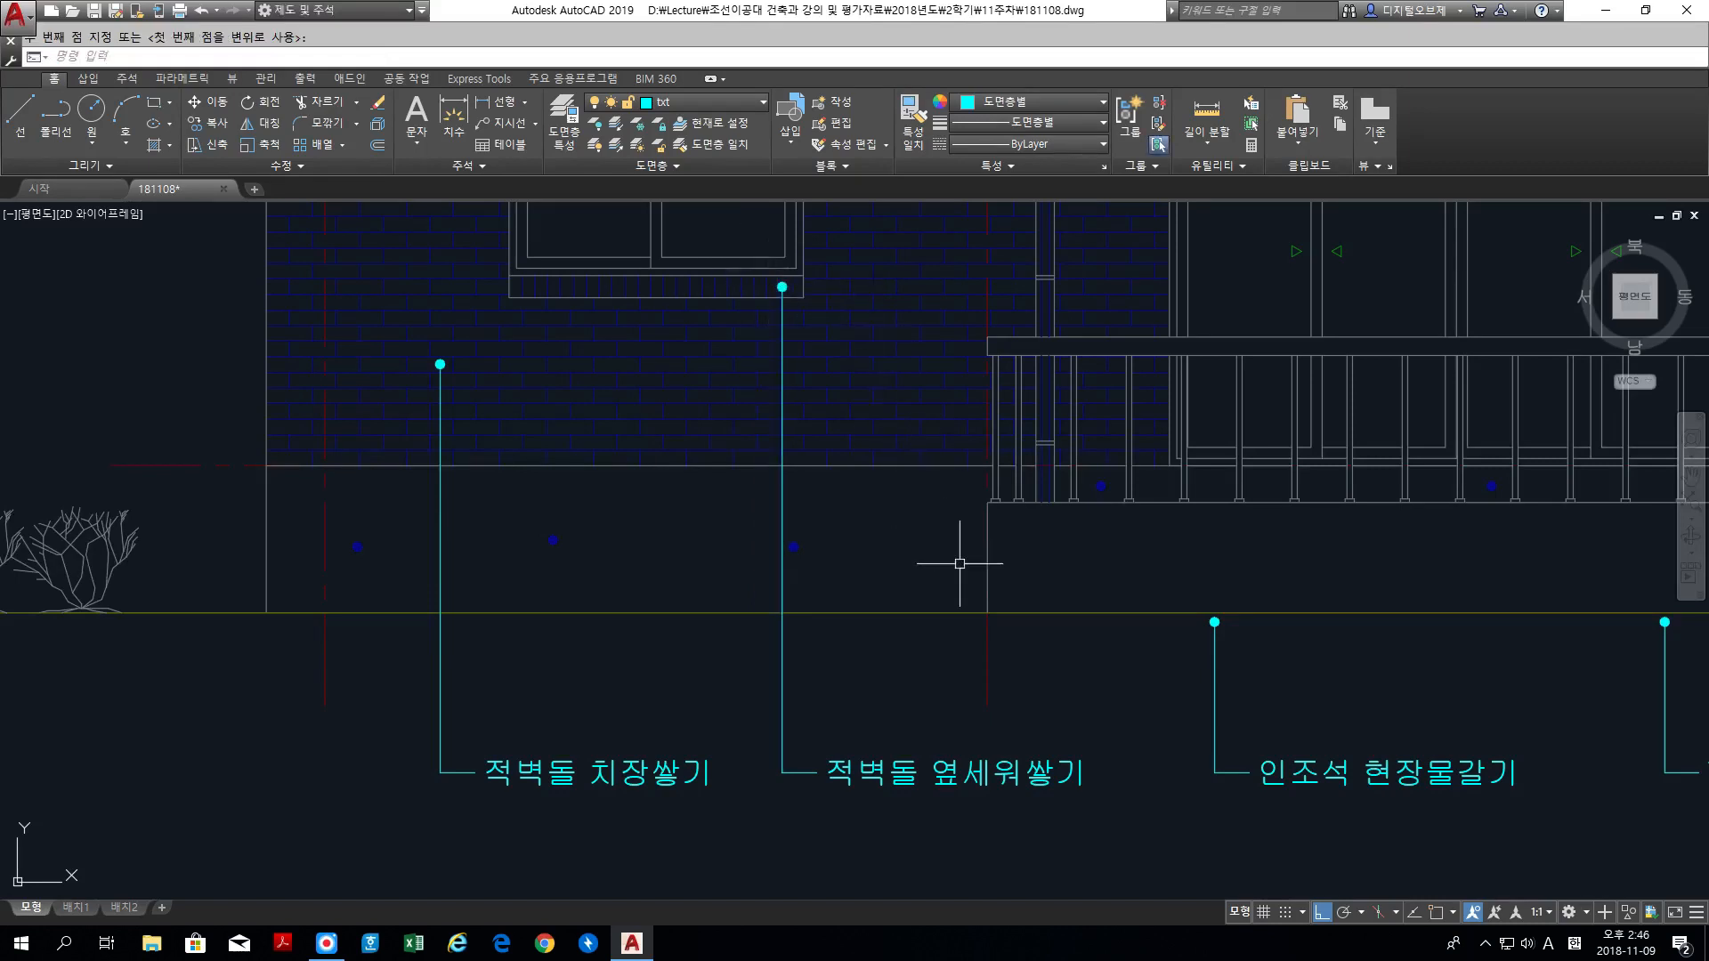
Step: Move the 적벽돌 옆세워쌓기 label with its leader about 60 units to the left
type("m")
key("Return")
left_click(1118, 814)
left_click(723, 268)
key("Return")
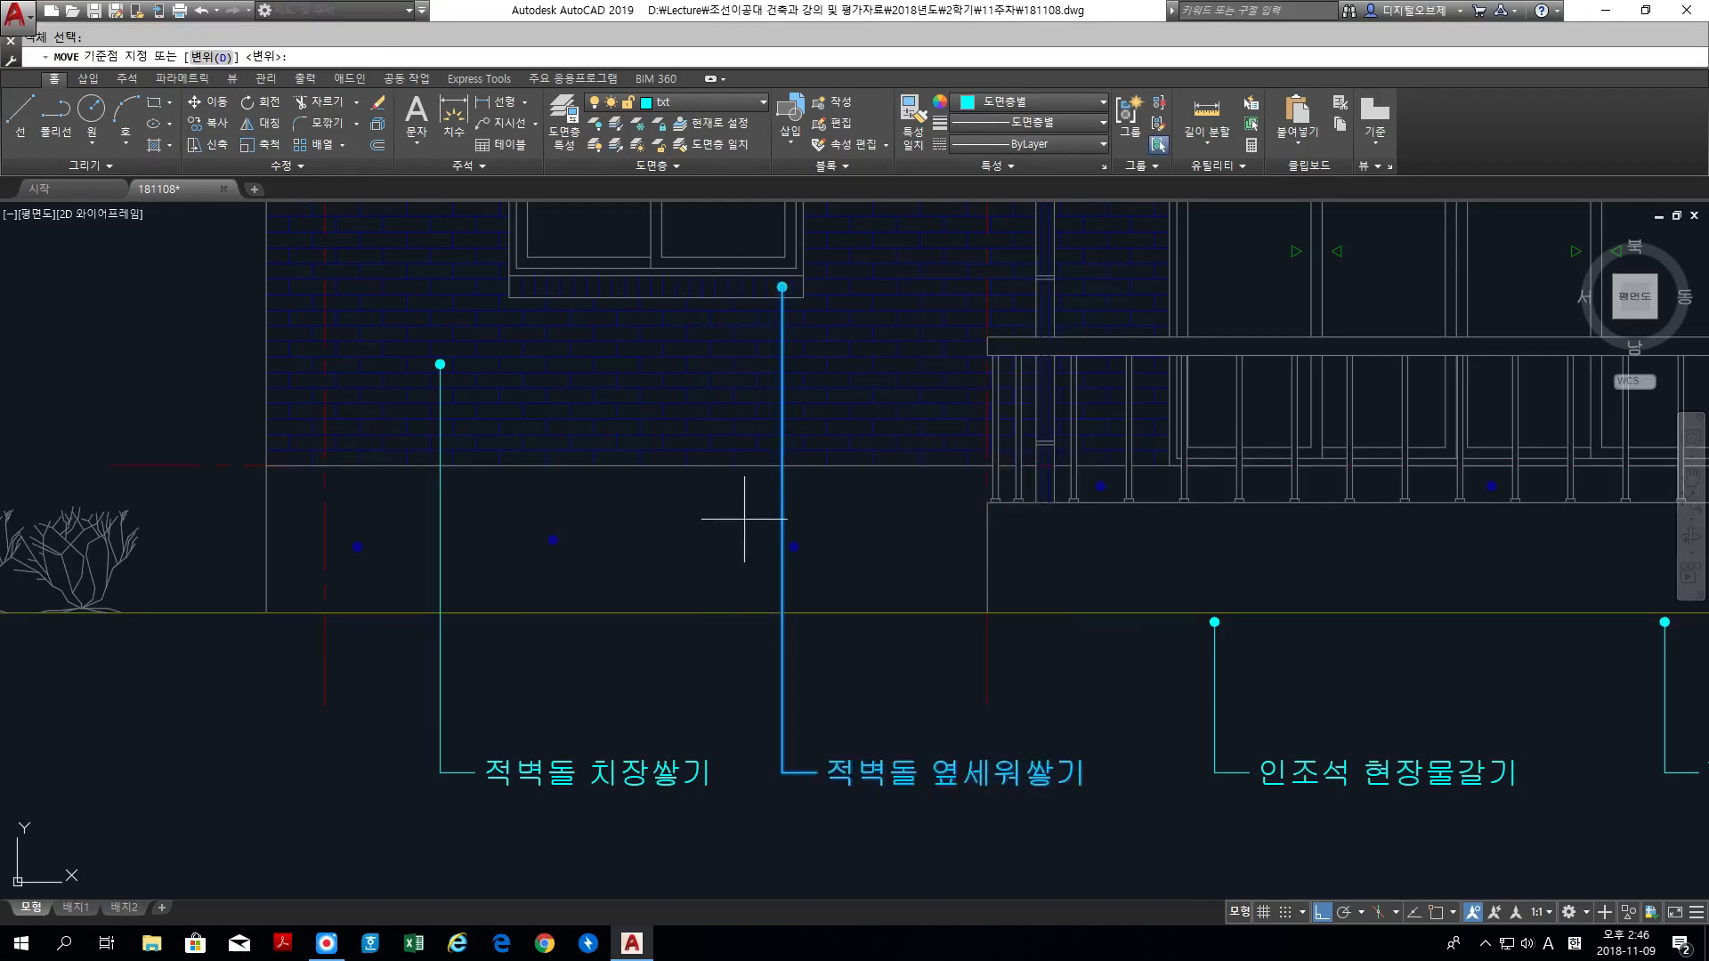
left_click(739, 534)
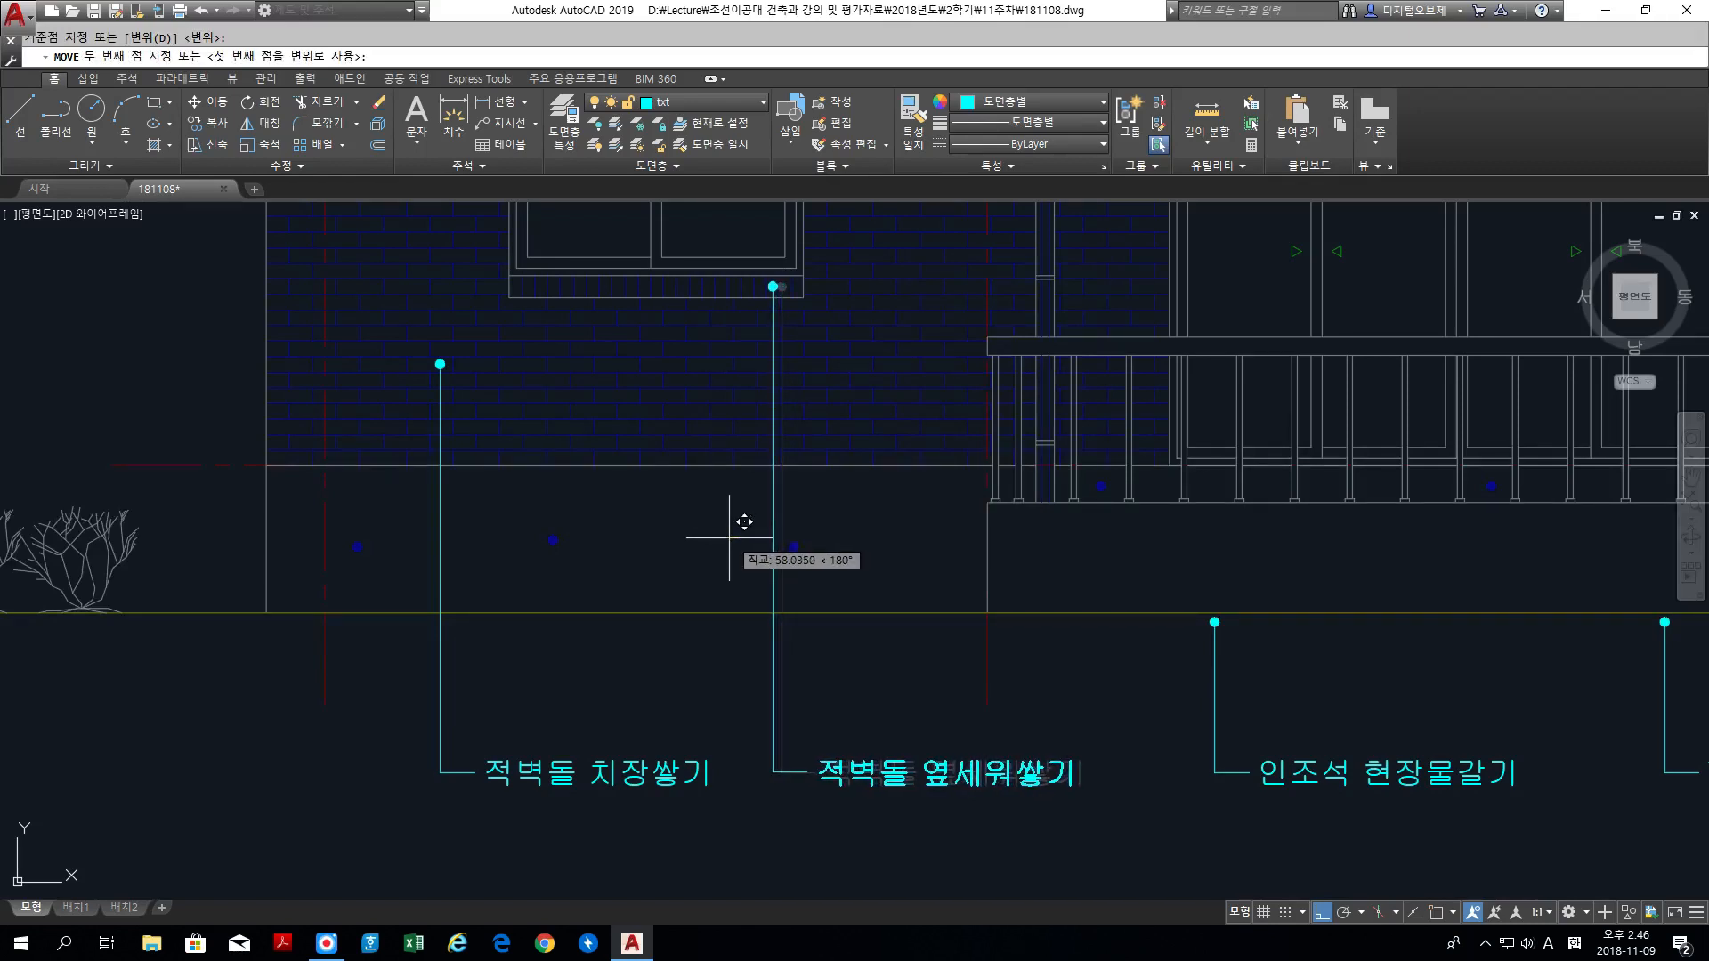
left_click(730, 537)
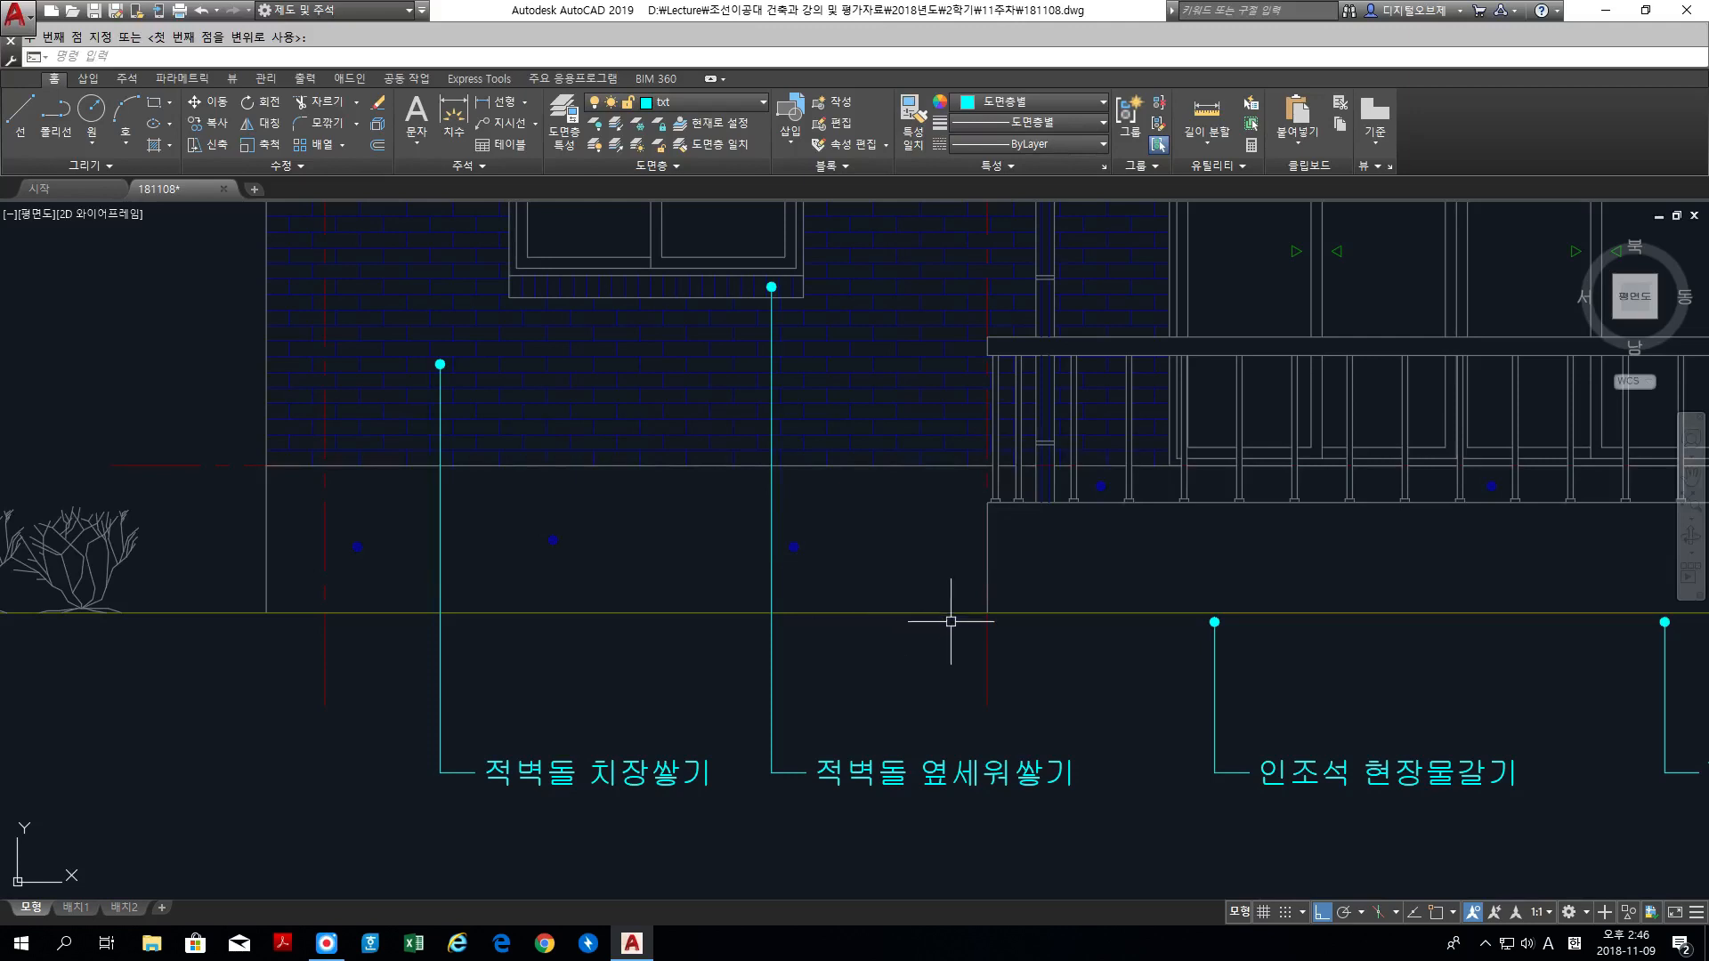
Step: Stretch the dot end of the 인조석 현장물갈기 leader about 270 units straight up onto the porch base
scroll(1101, 748, "down", 3)
middle_click_drag(1107, 763, 686, 686)
scroll(702, 670, "up", 3)
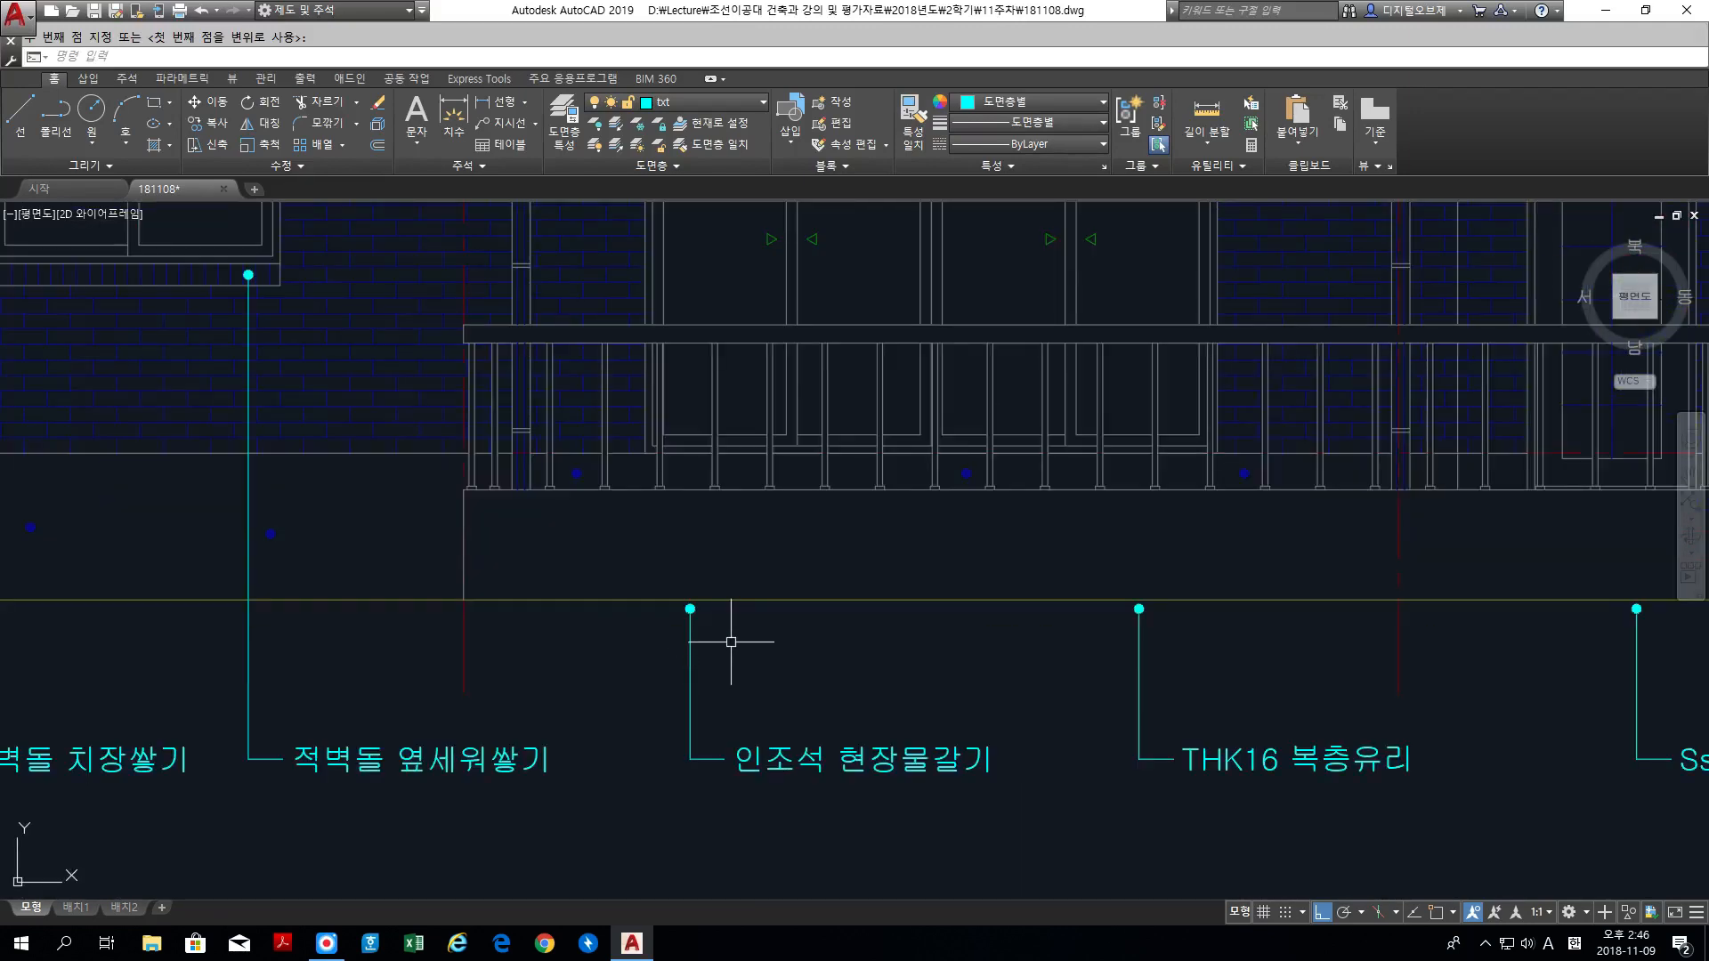
type("s")
key("space")
left_click(737, 649)
left_click(651, 584)
key("space")
left_click(664, 661)
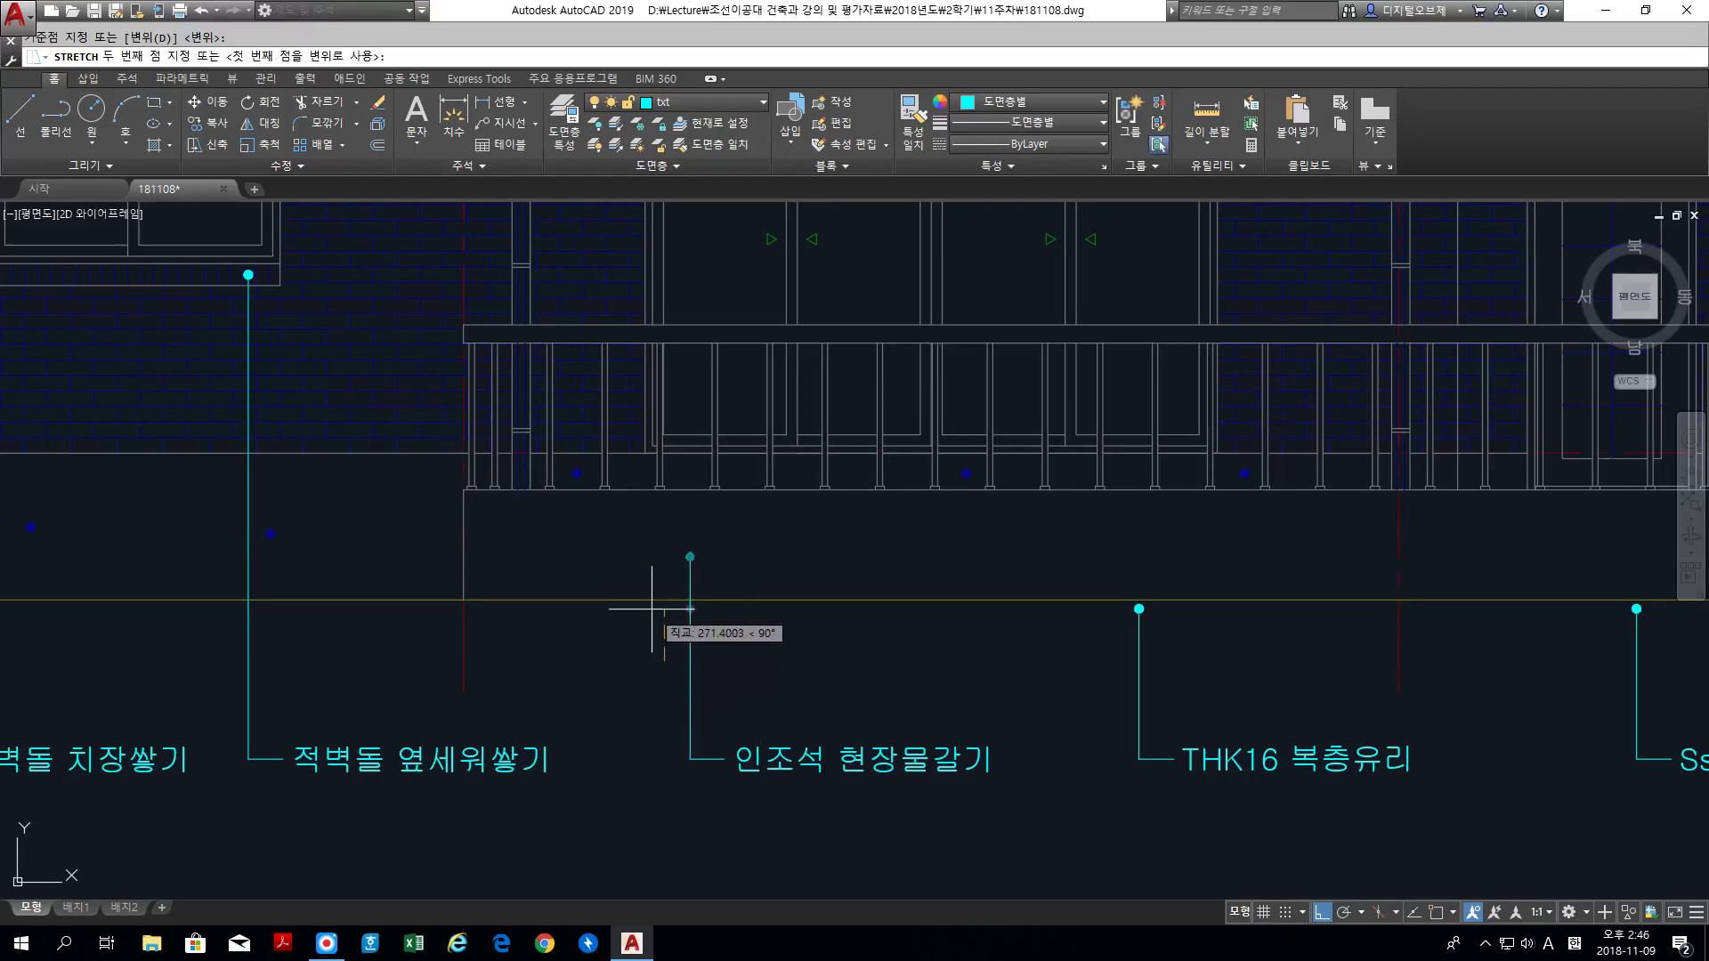
left_click(651, 610)
Step: Stretch the dot end of the THK16 복층유리 leader about 1900 units straight up onto the glass sliding door
middle_click_drag(948, 620, 656, 622)
key("space")
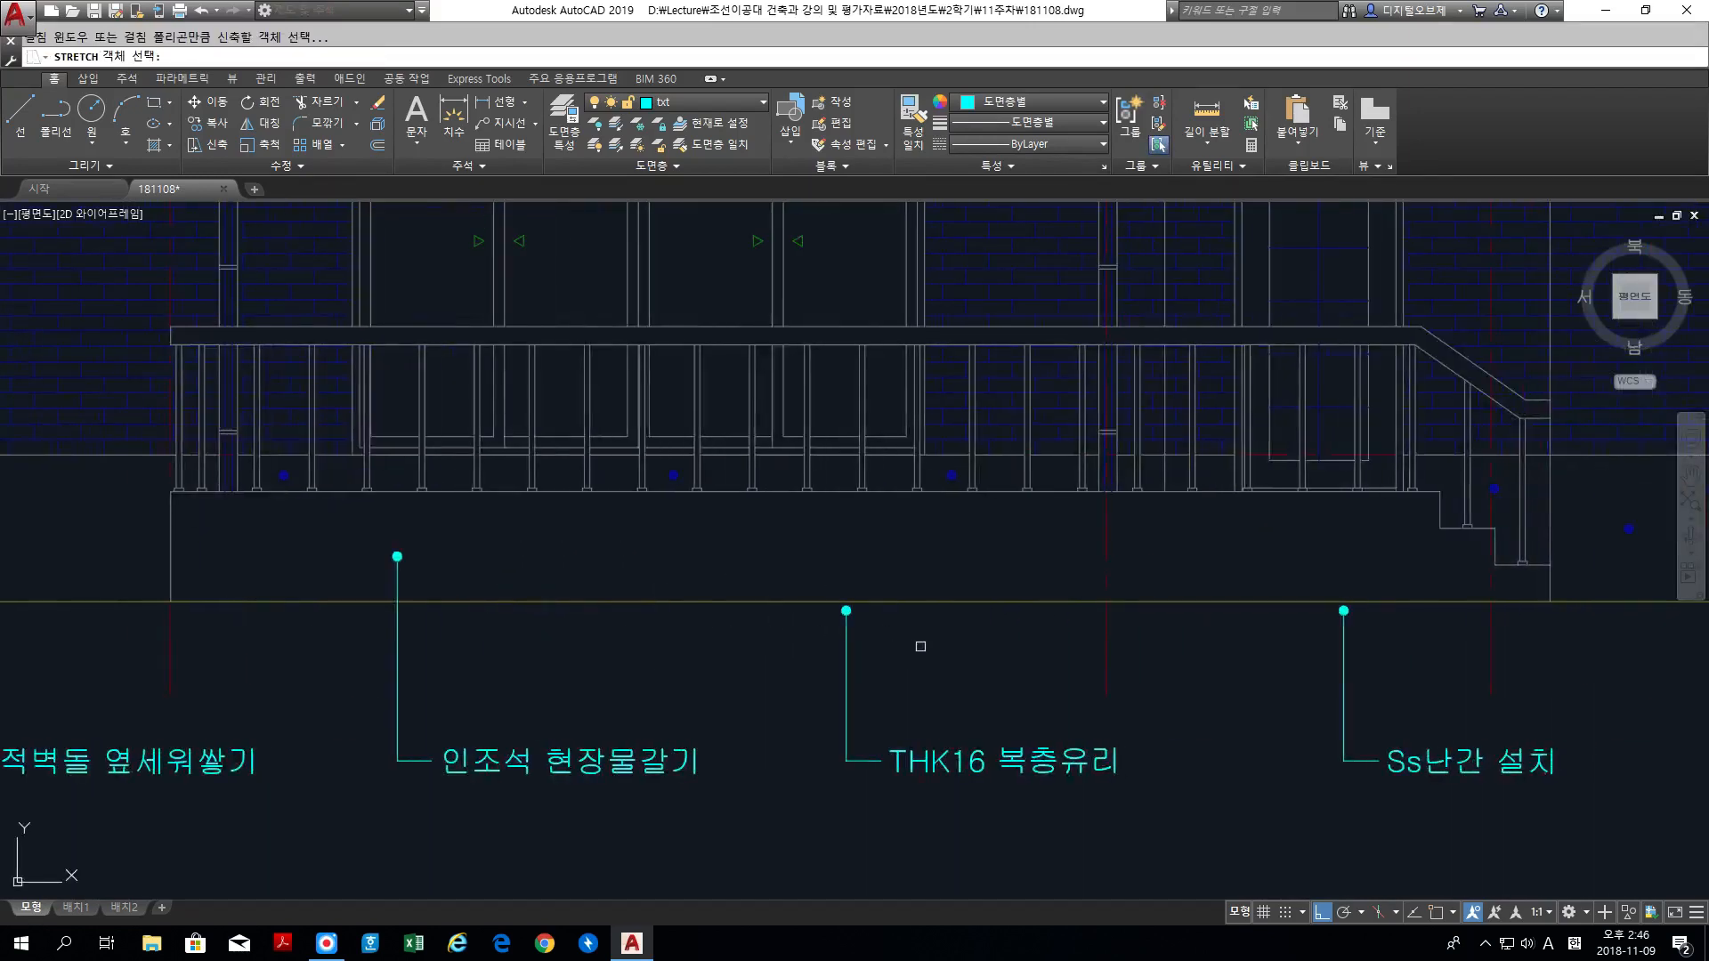
left_click(920, 646)
left_click(829, 589)
key("space")
left_click(823, 583)
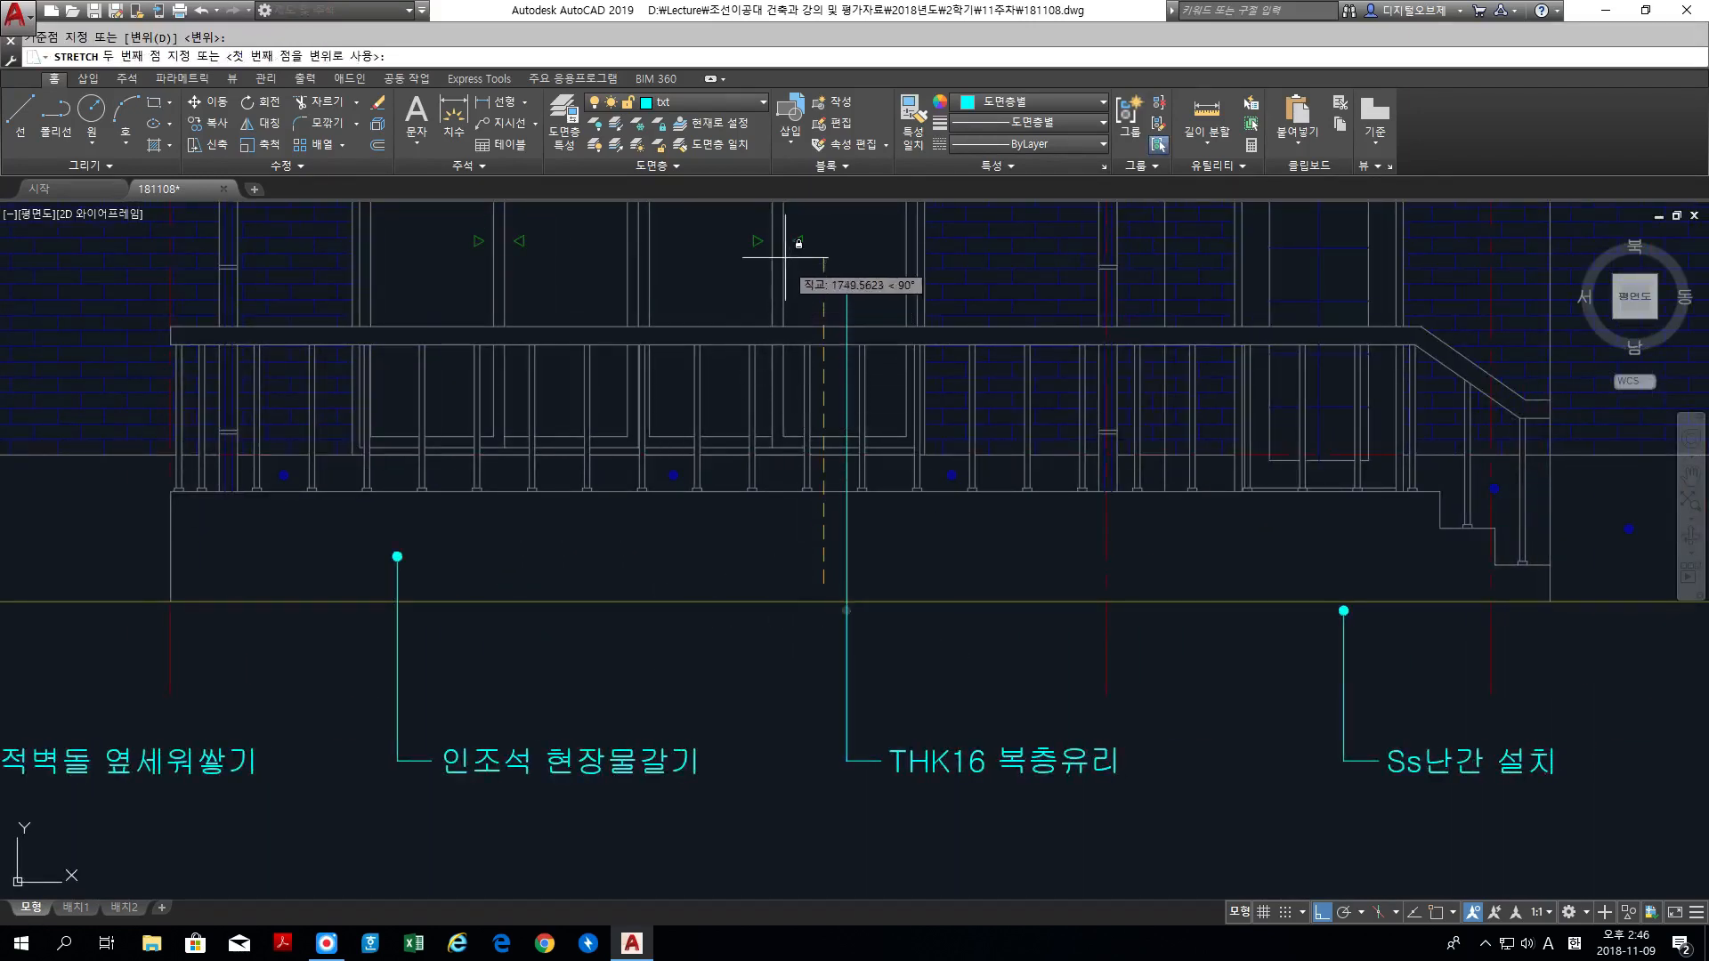
left_click(783, 234)
Step: Stretch the THK16 복층유리 leader's dot end slightly further up within the door's glass pane
key("space")
left_click(876, 287)
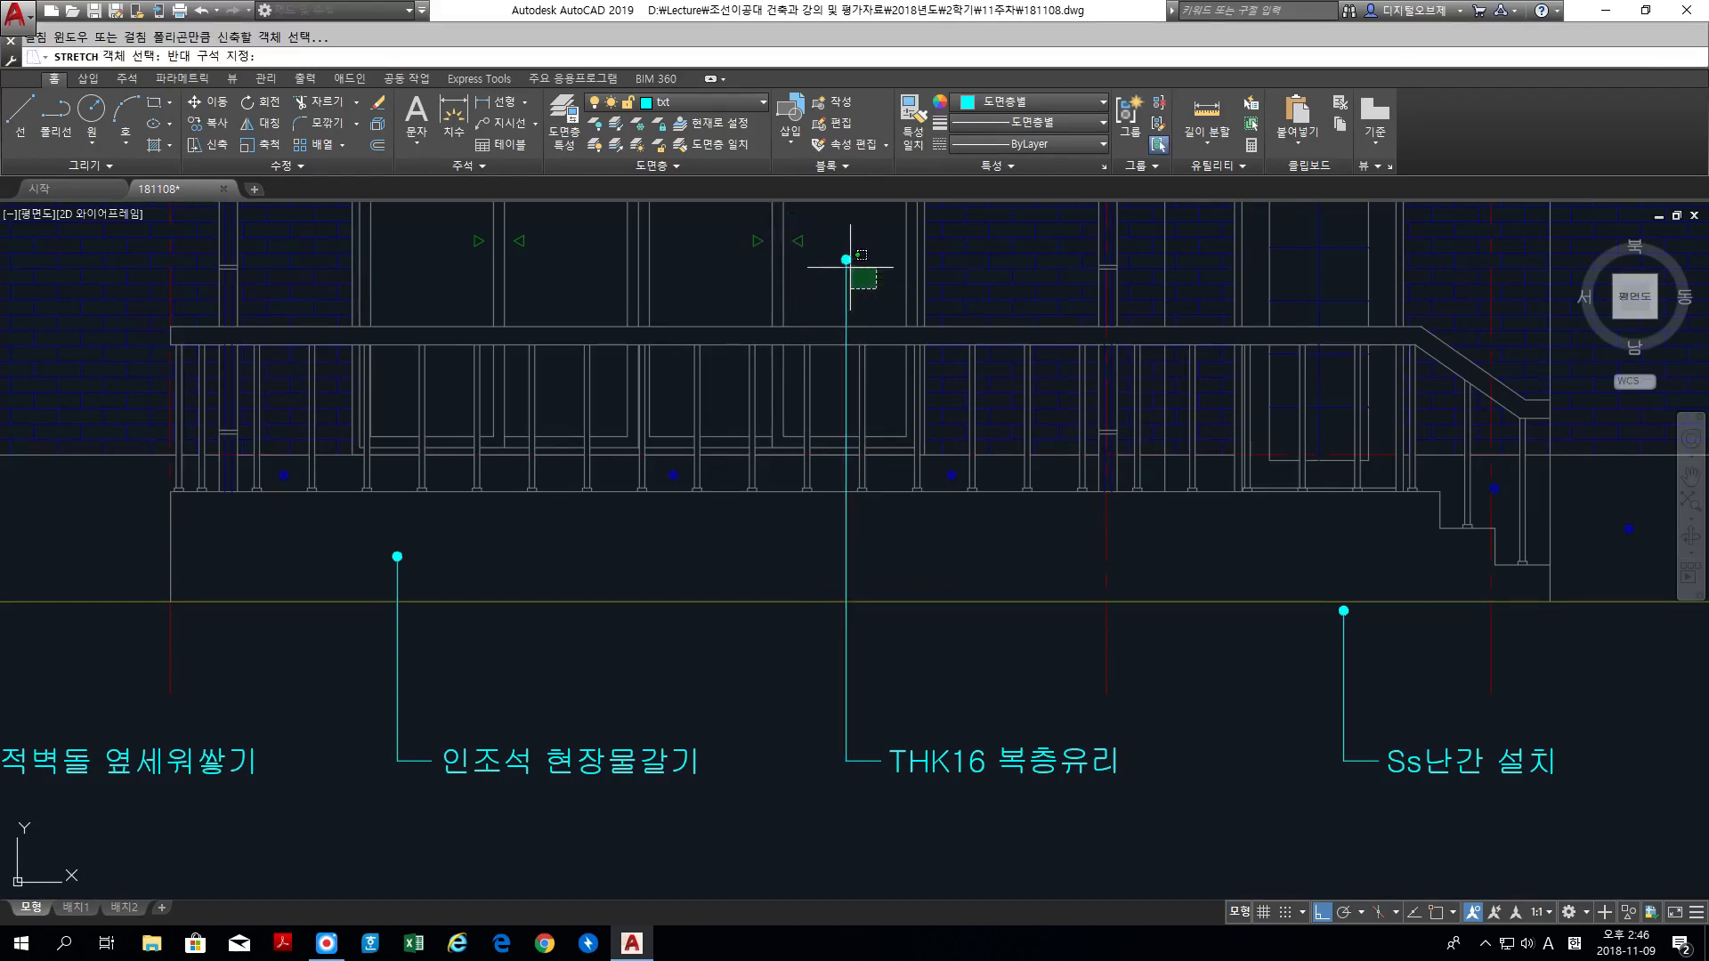
left_click(850, 267)
key("space")
left_click(845, 260)
left_click(844, 245)
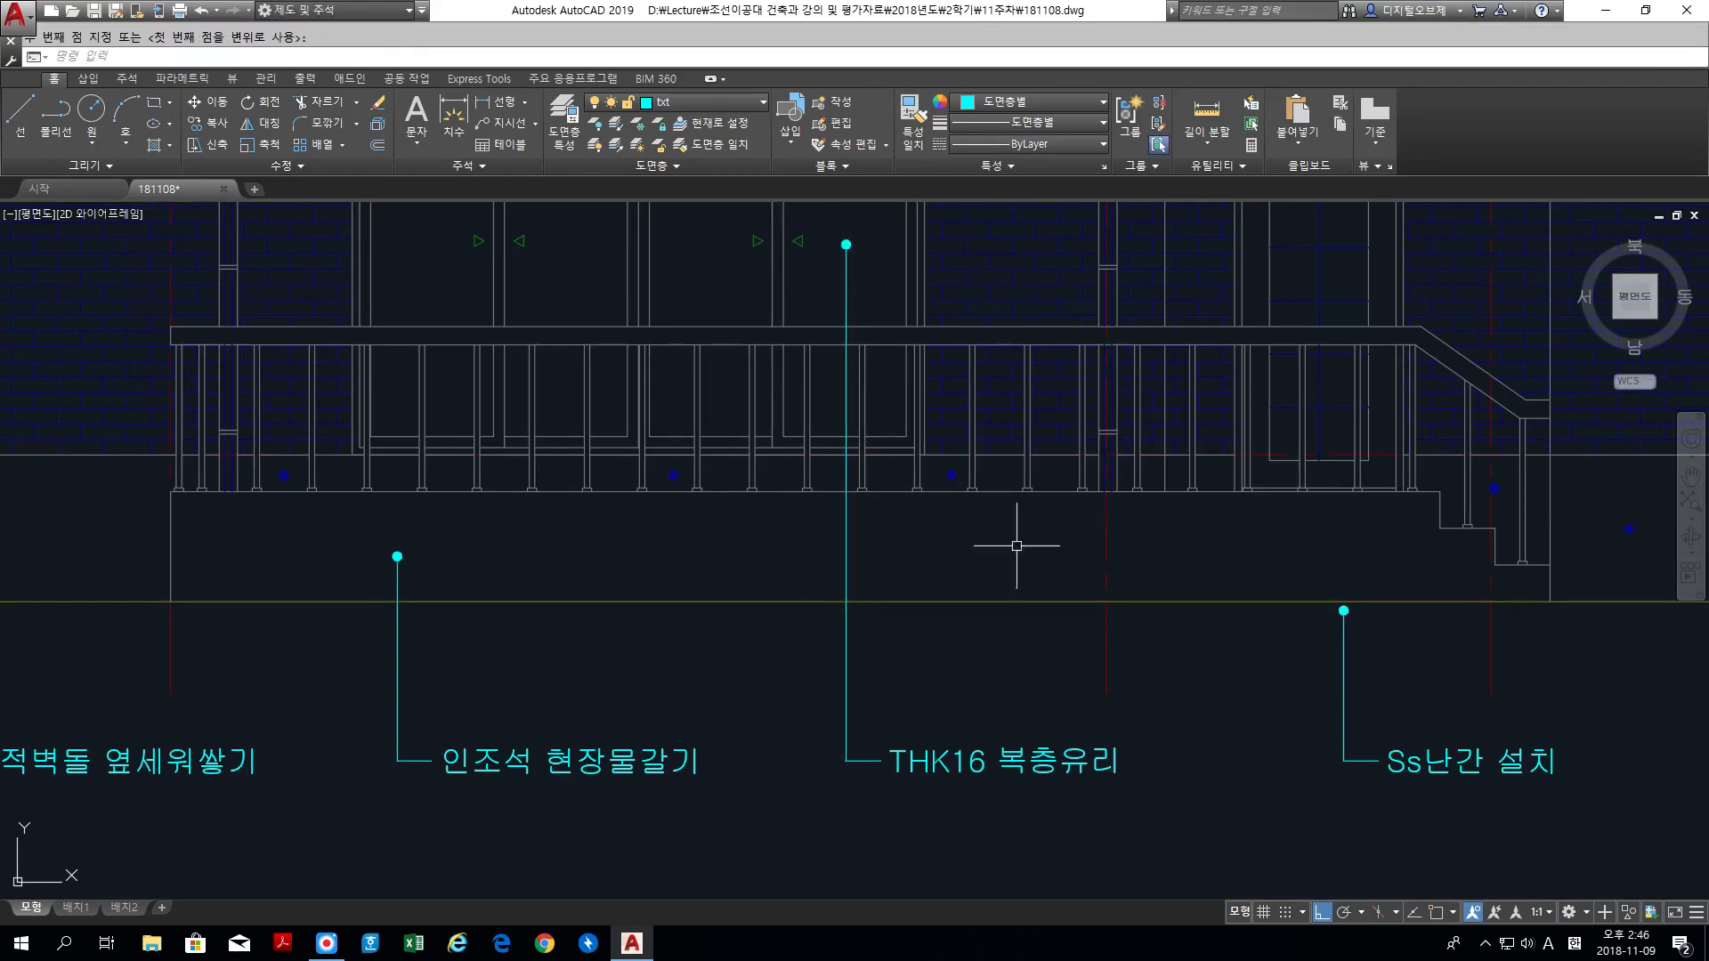
Step: Move the THK16 복층유리 label with its leader about 50 units to the left
type("m")
key("space")
left_click(1167, 797)
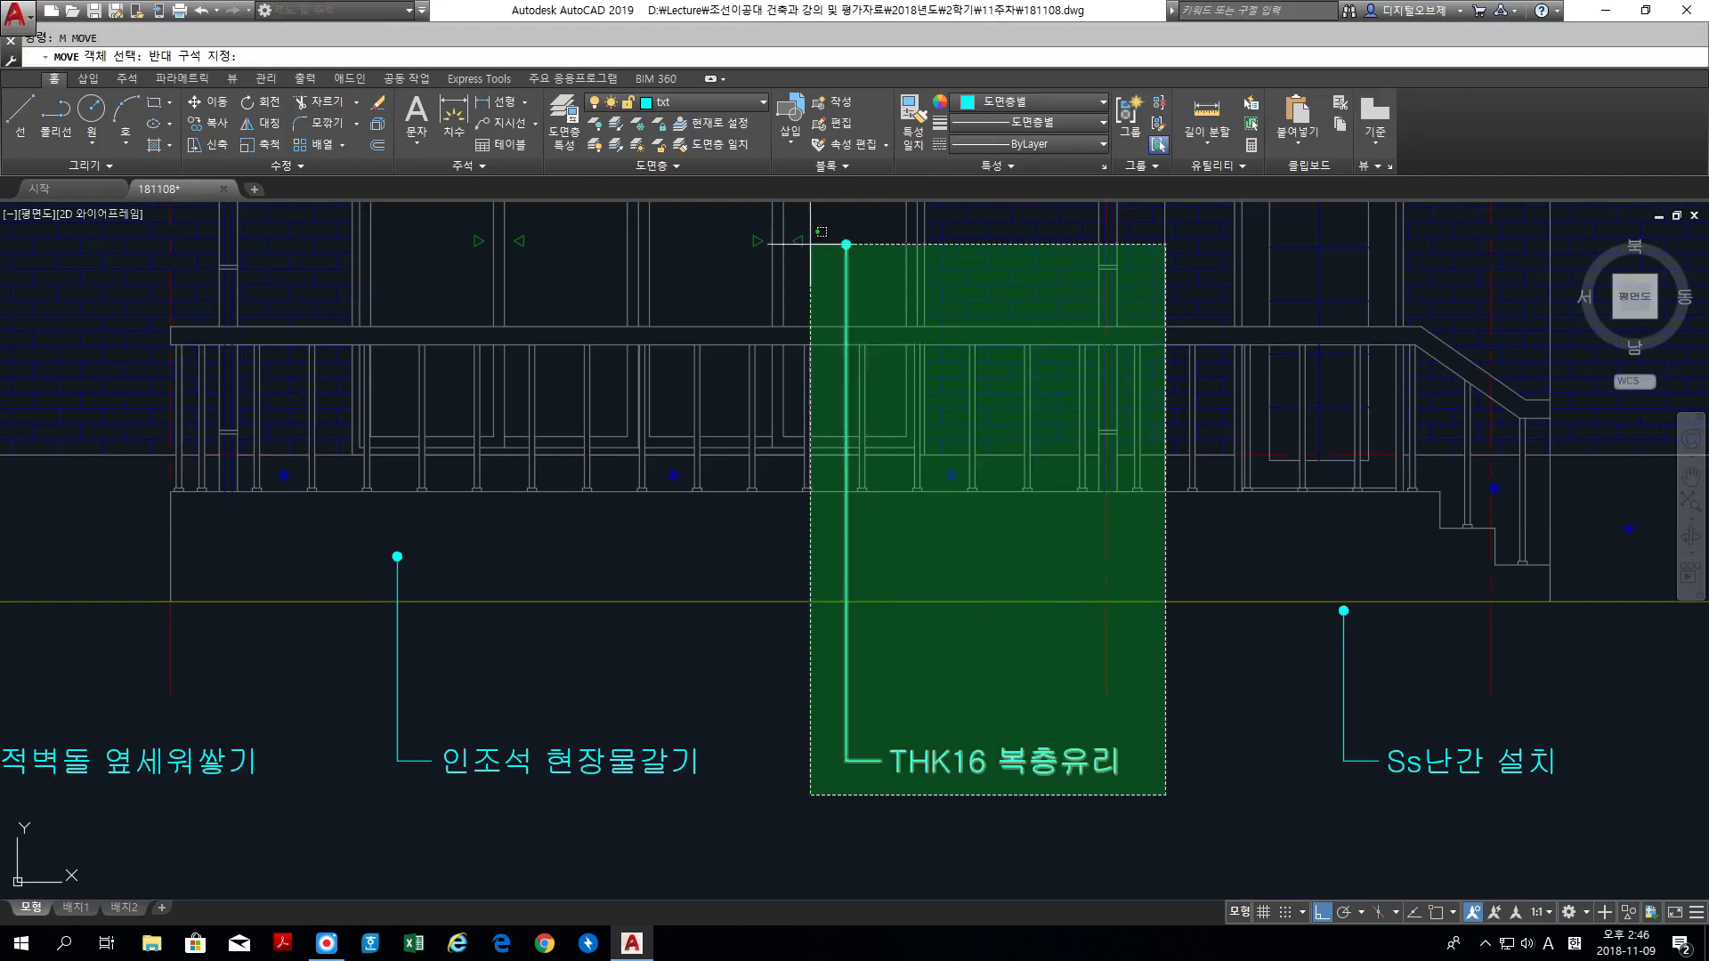
left_click(766, 202)
key("space")
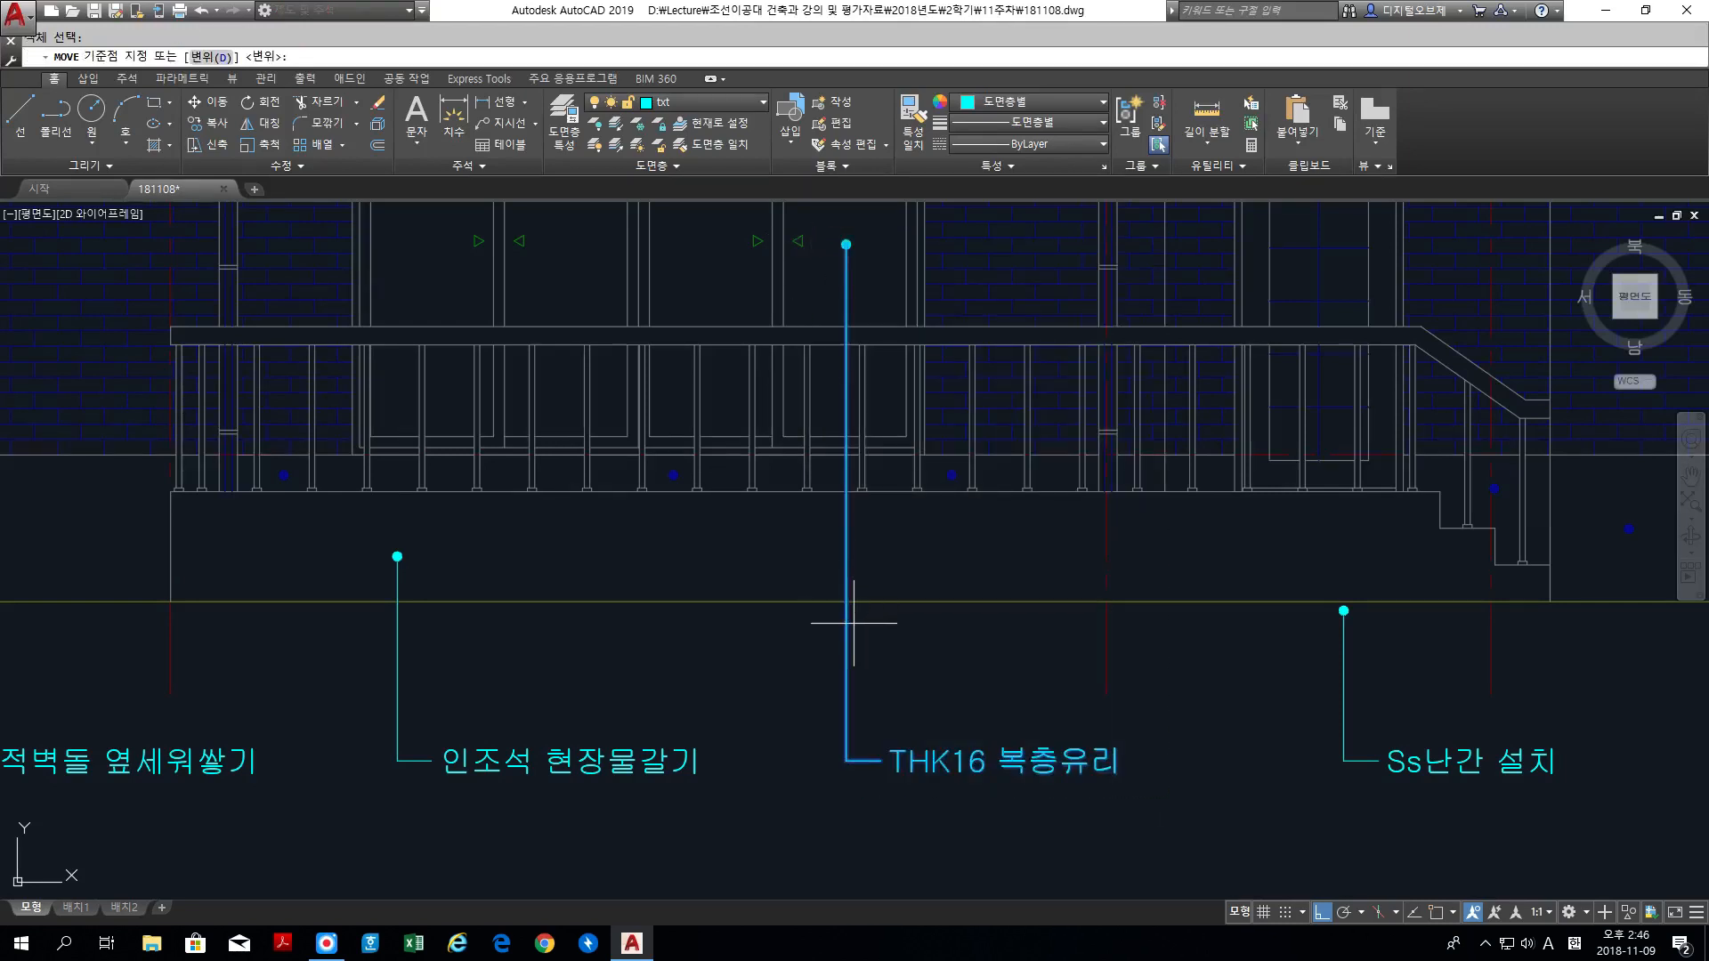
left_click(788, 660)
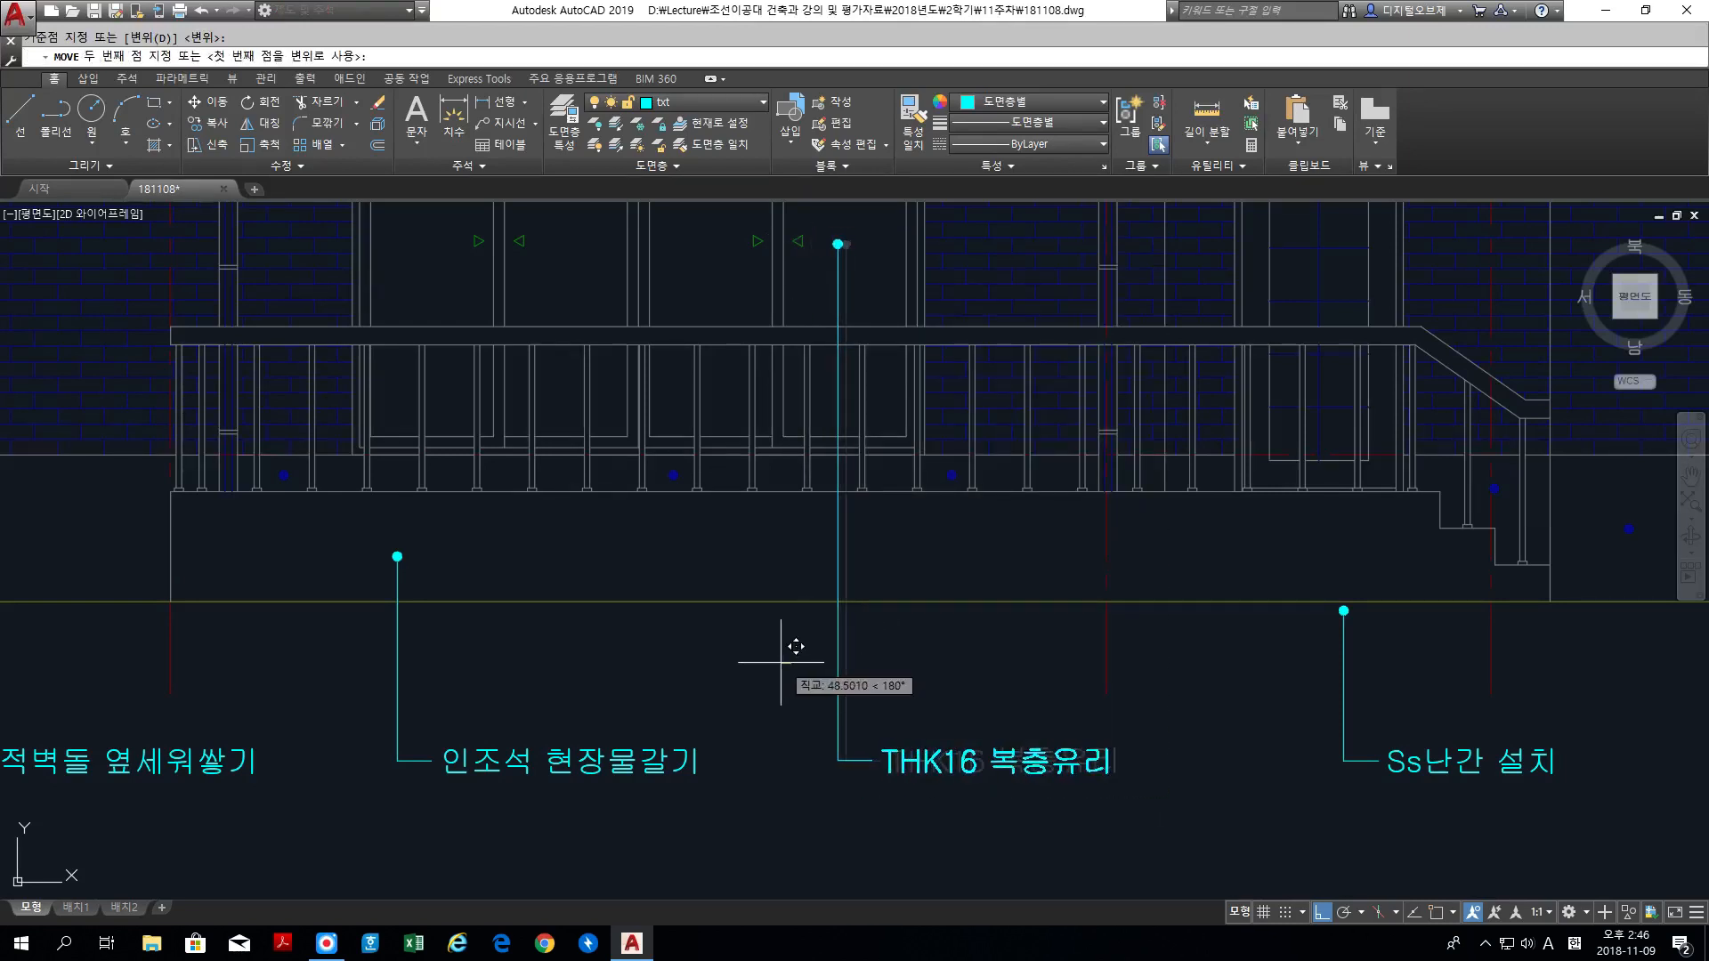
left_click(787, 663)
middle_click_drag(1103, 712, 686, 674)
type("m")
key("space")
left_click(973, 623)
left_click(900, 553)
key("space")
left_click(900, 552)
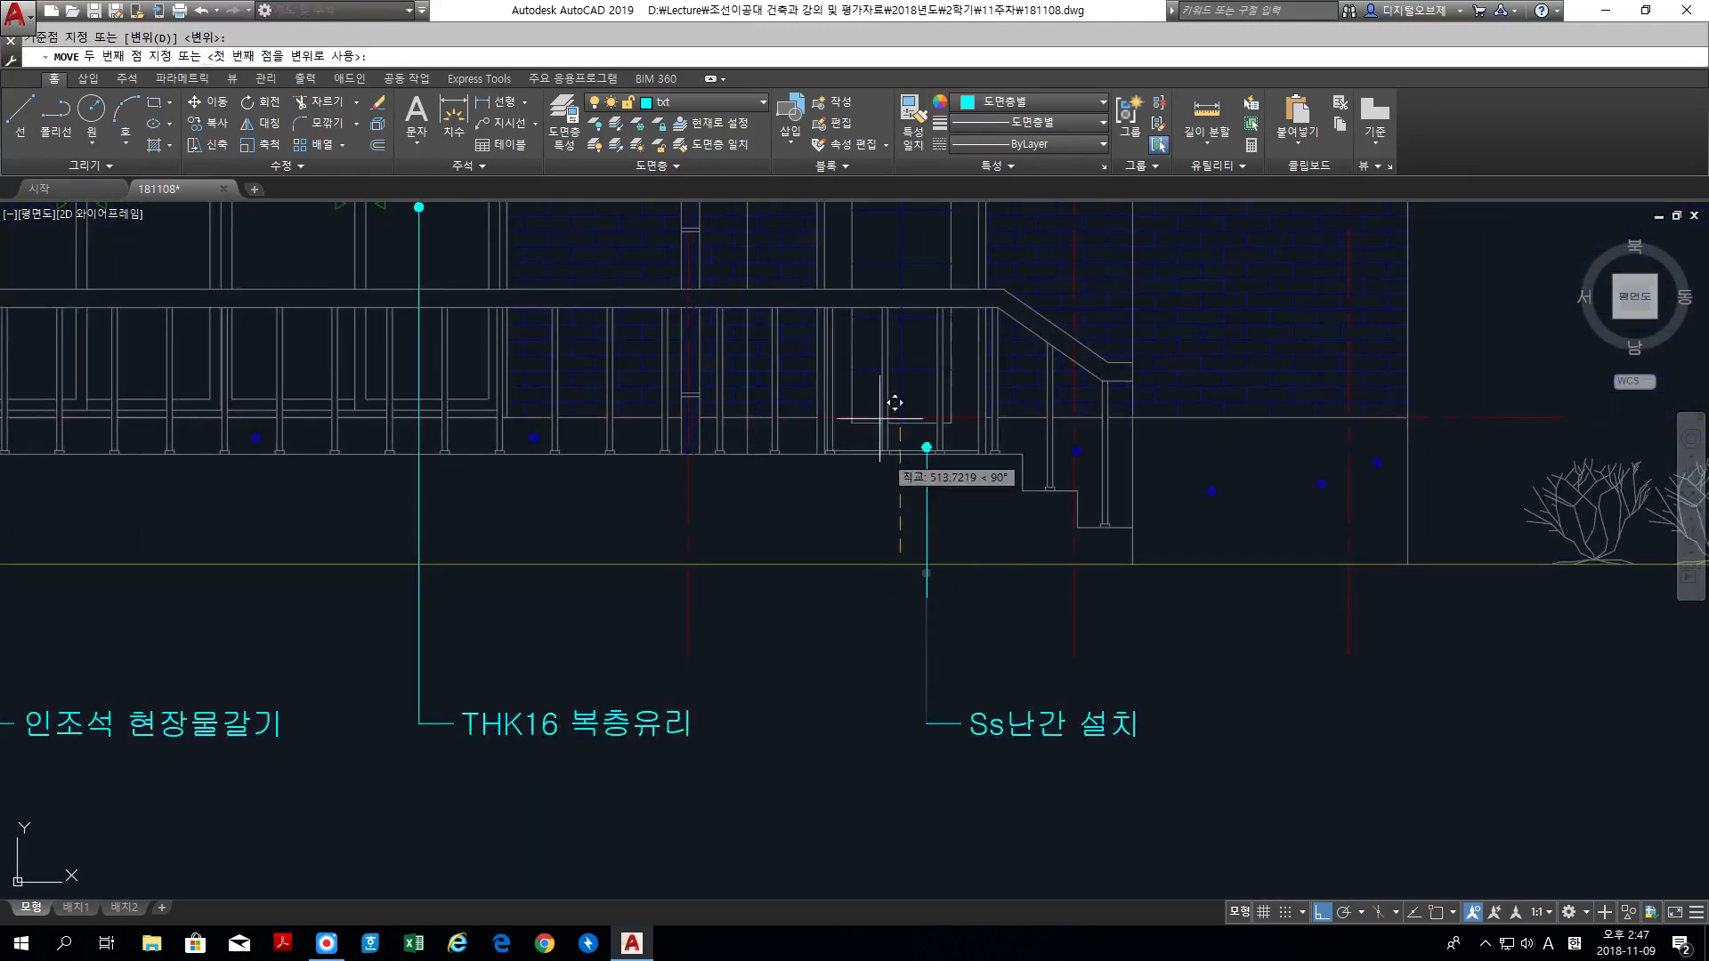
key("Escape")
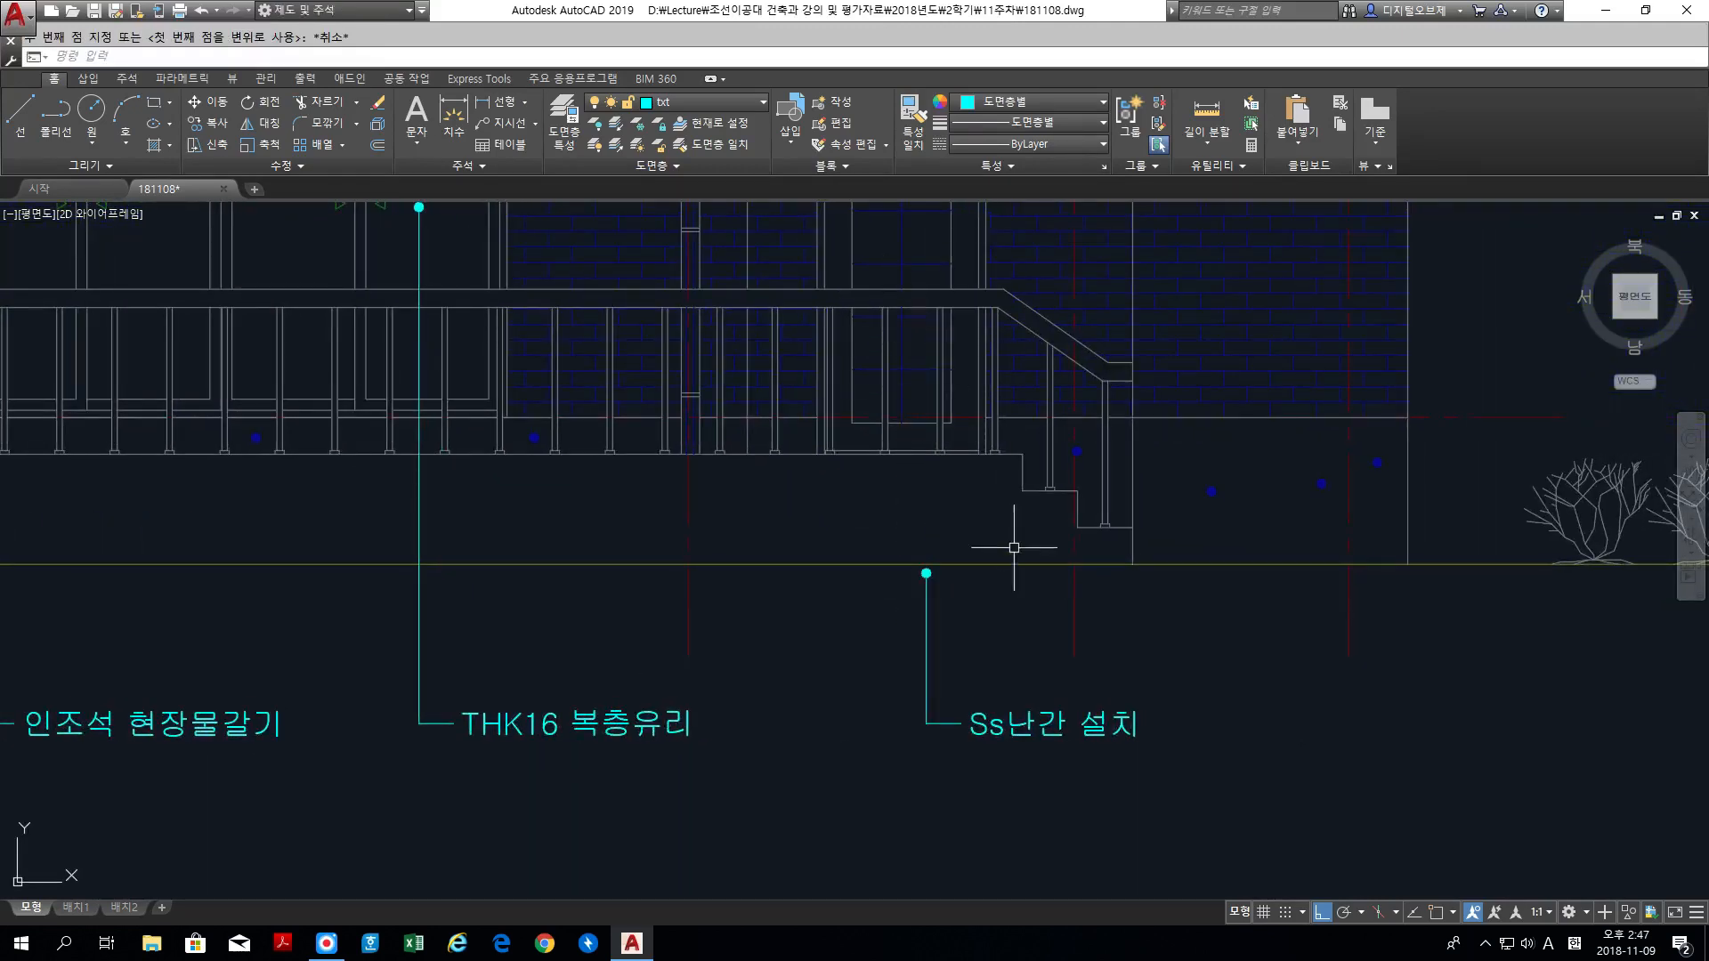
Step: Stretch the dot end of the Ss난간 설치 leader about 1500 units straight up onto the porch handrail
type("s")
key("space")
left_click(1000, 607)
left_click(896, 553)
key("space")
left_click(894, 593)
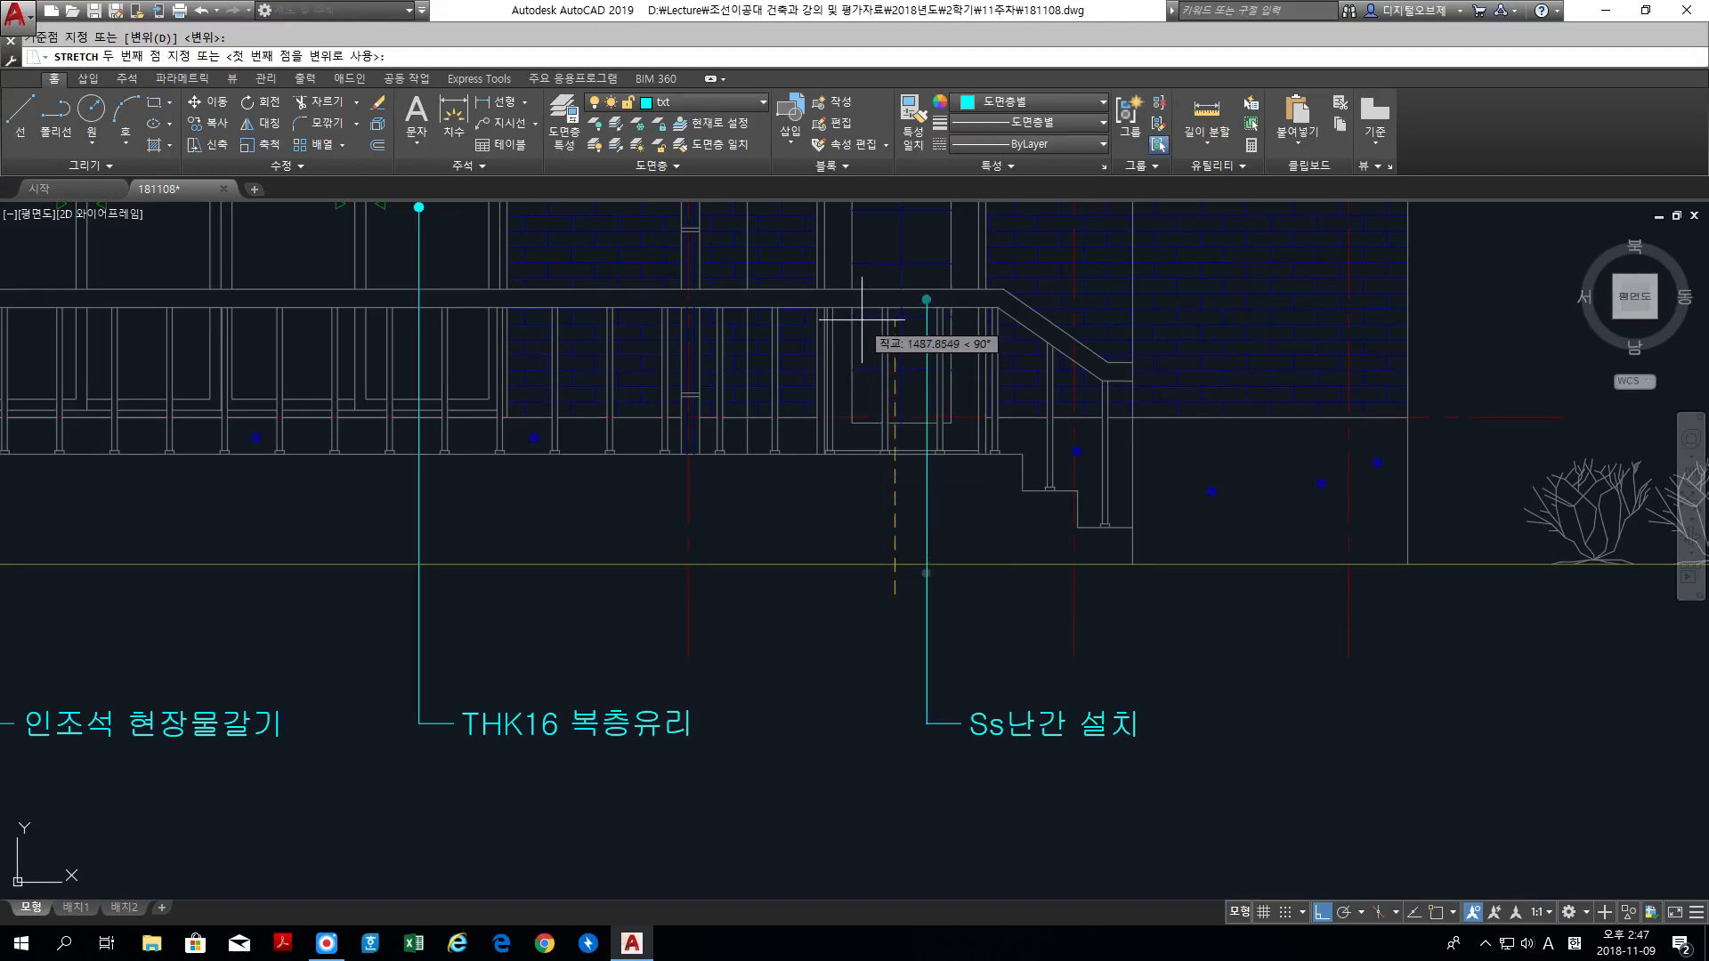
left_click(862, 317)
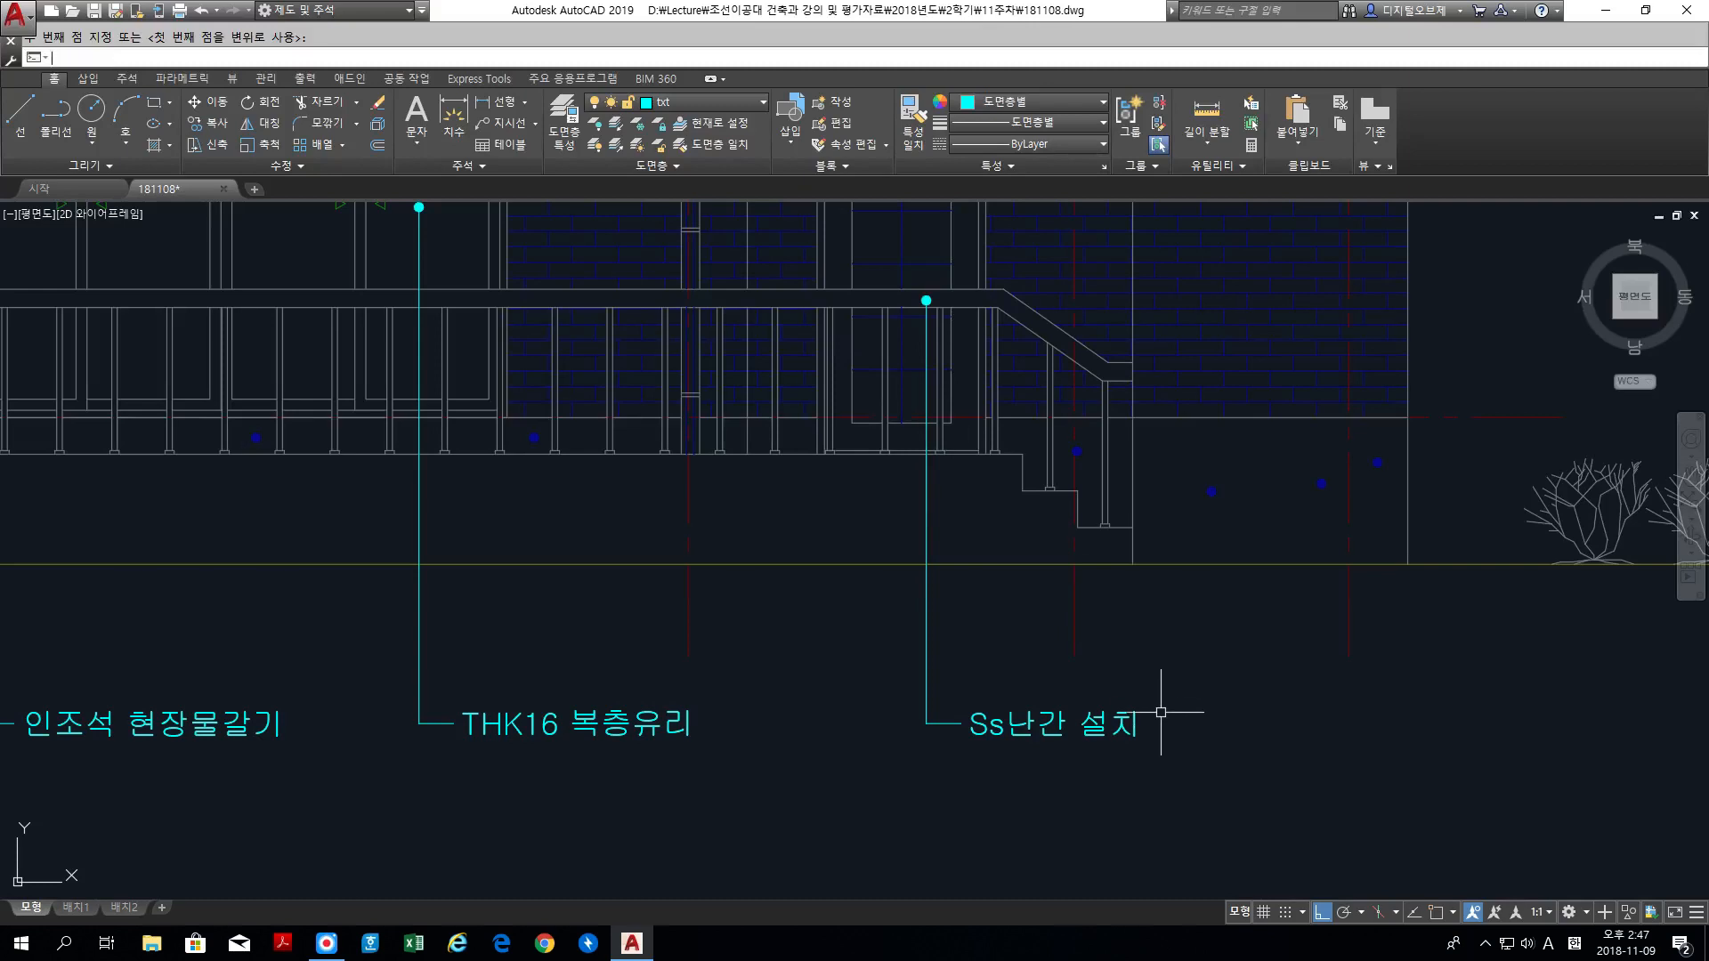
Step: Move the Ss난간 설치 label with its leader slightly to the left, keeping the dot on the handrail
type("m")
key("space")
left_click(1190, 786)
left_click(881, 282)
key("space")
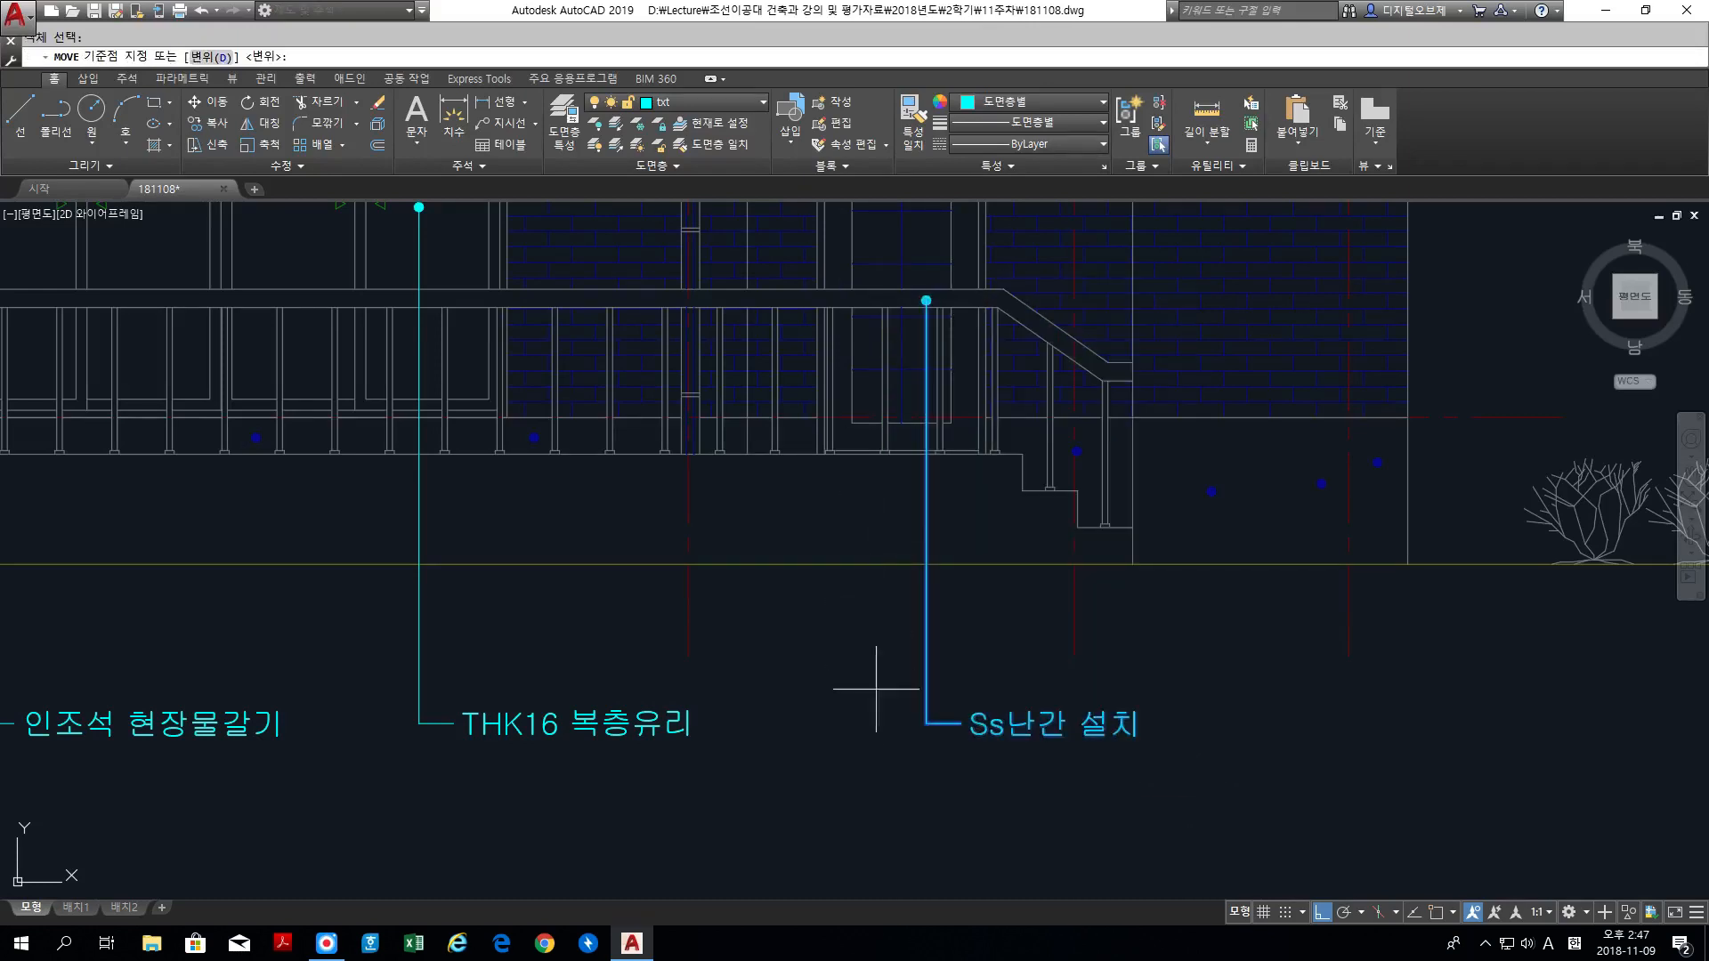
left_click(876, 688)
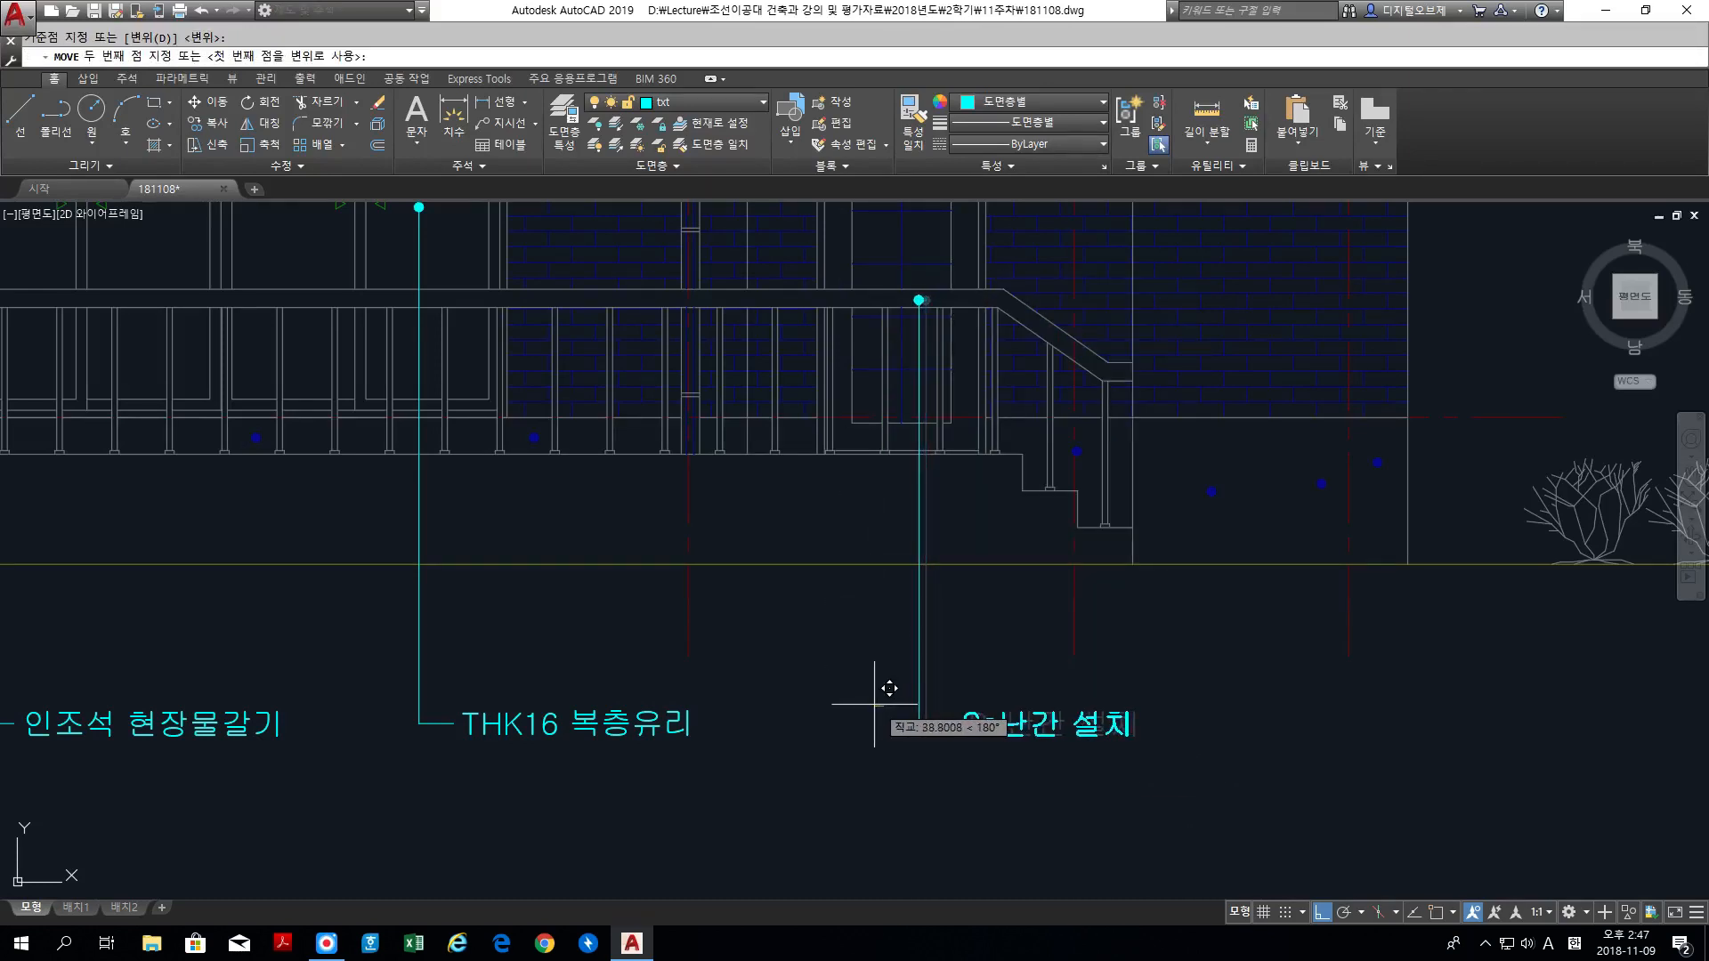
left_click(879, 701)
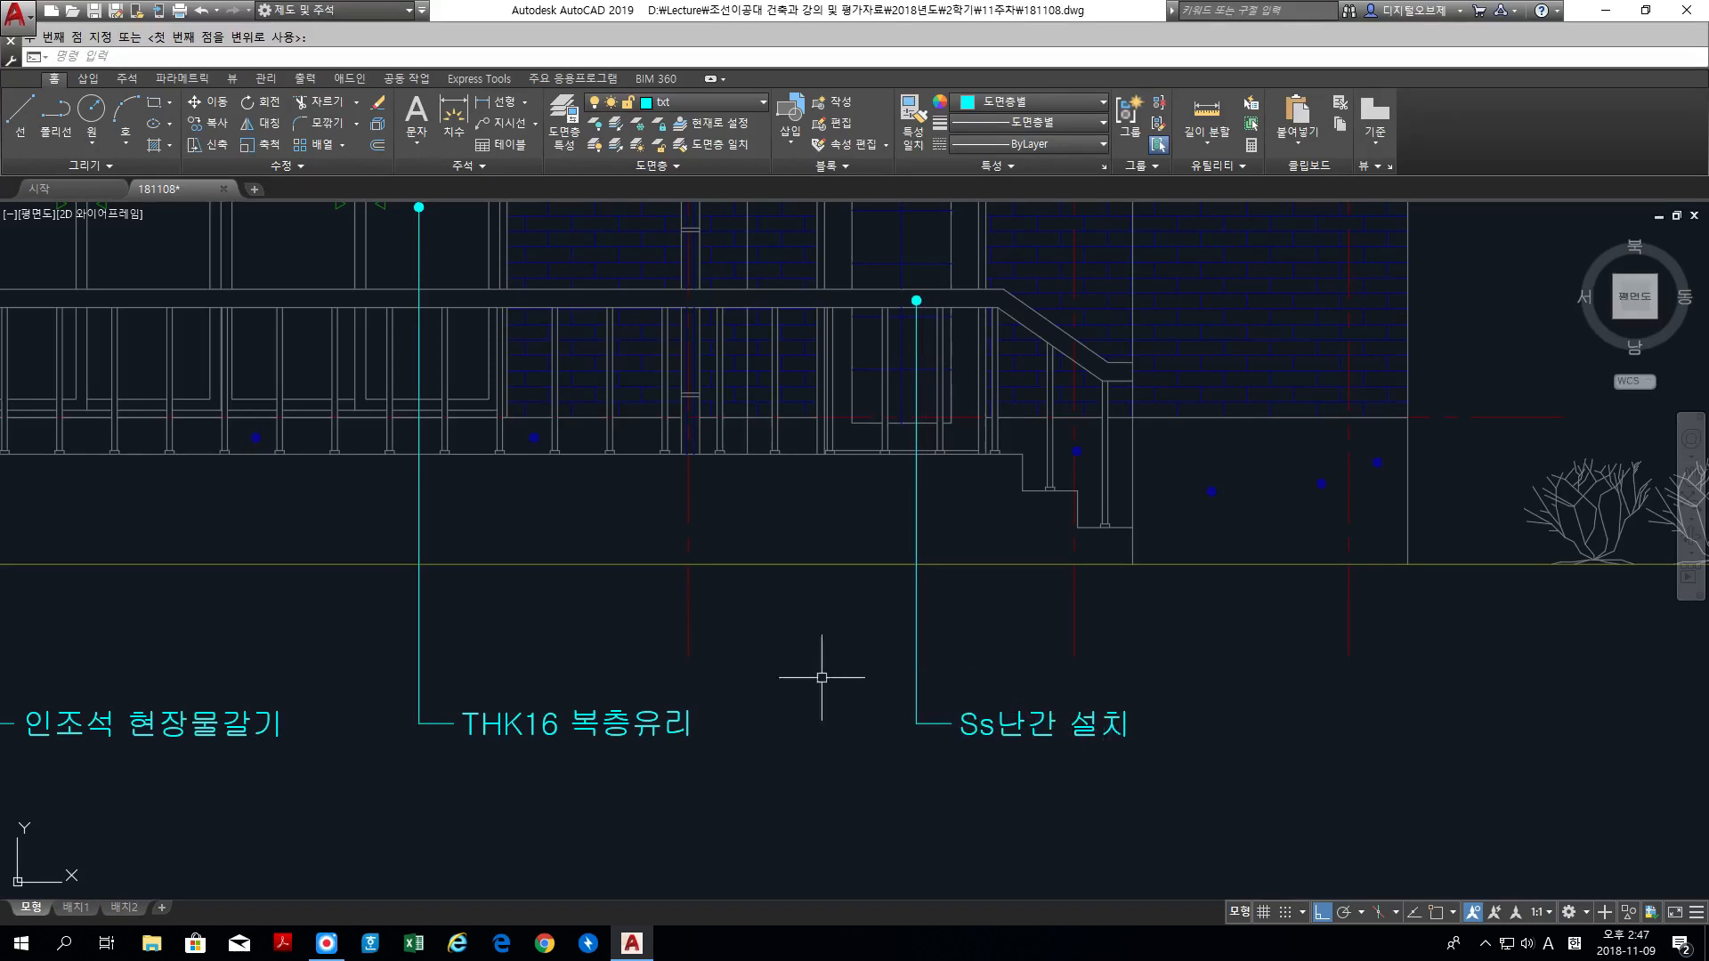
Step: Review the placement of all material labels on the elevation and check the surrounding drawing area for leftovers
scroll(714, 666, "down", 3)
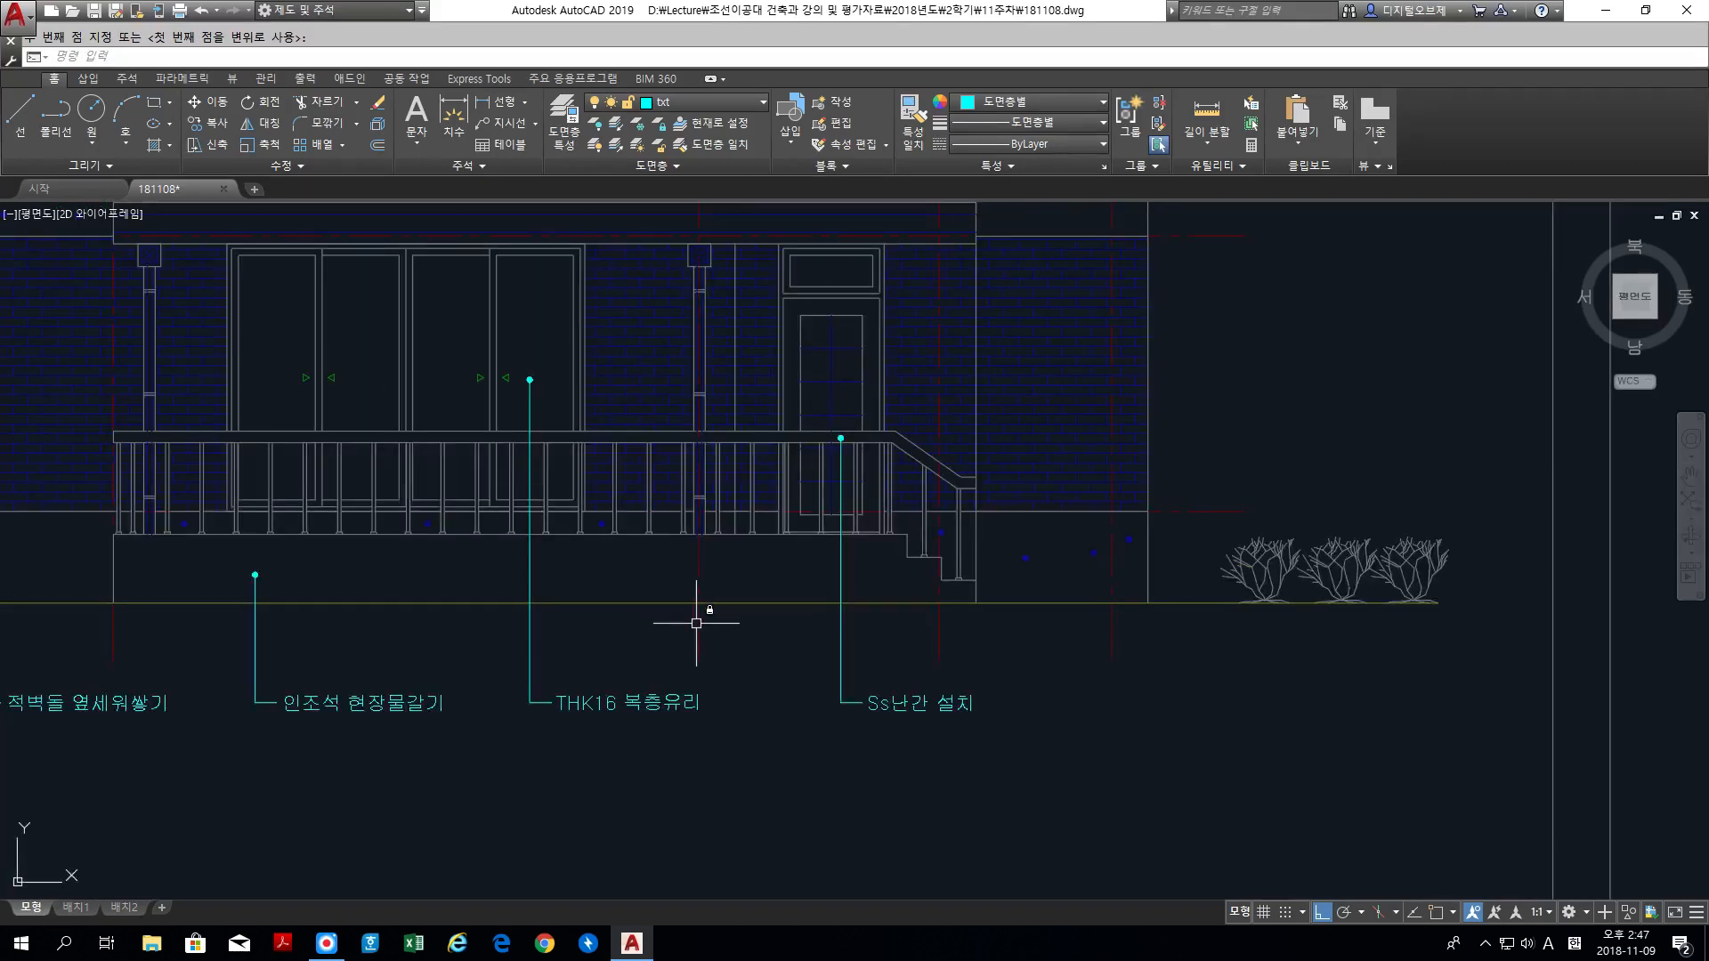
scroll(695, 601, "down", 3)
scroll(858, 679, "up", 4)
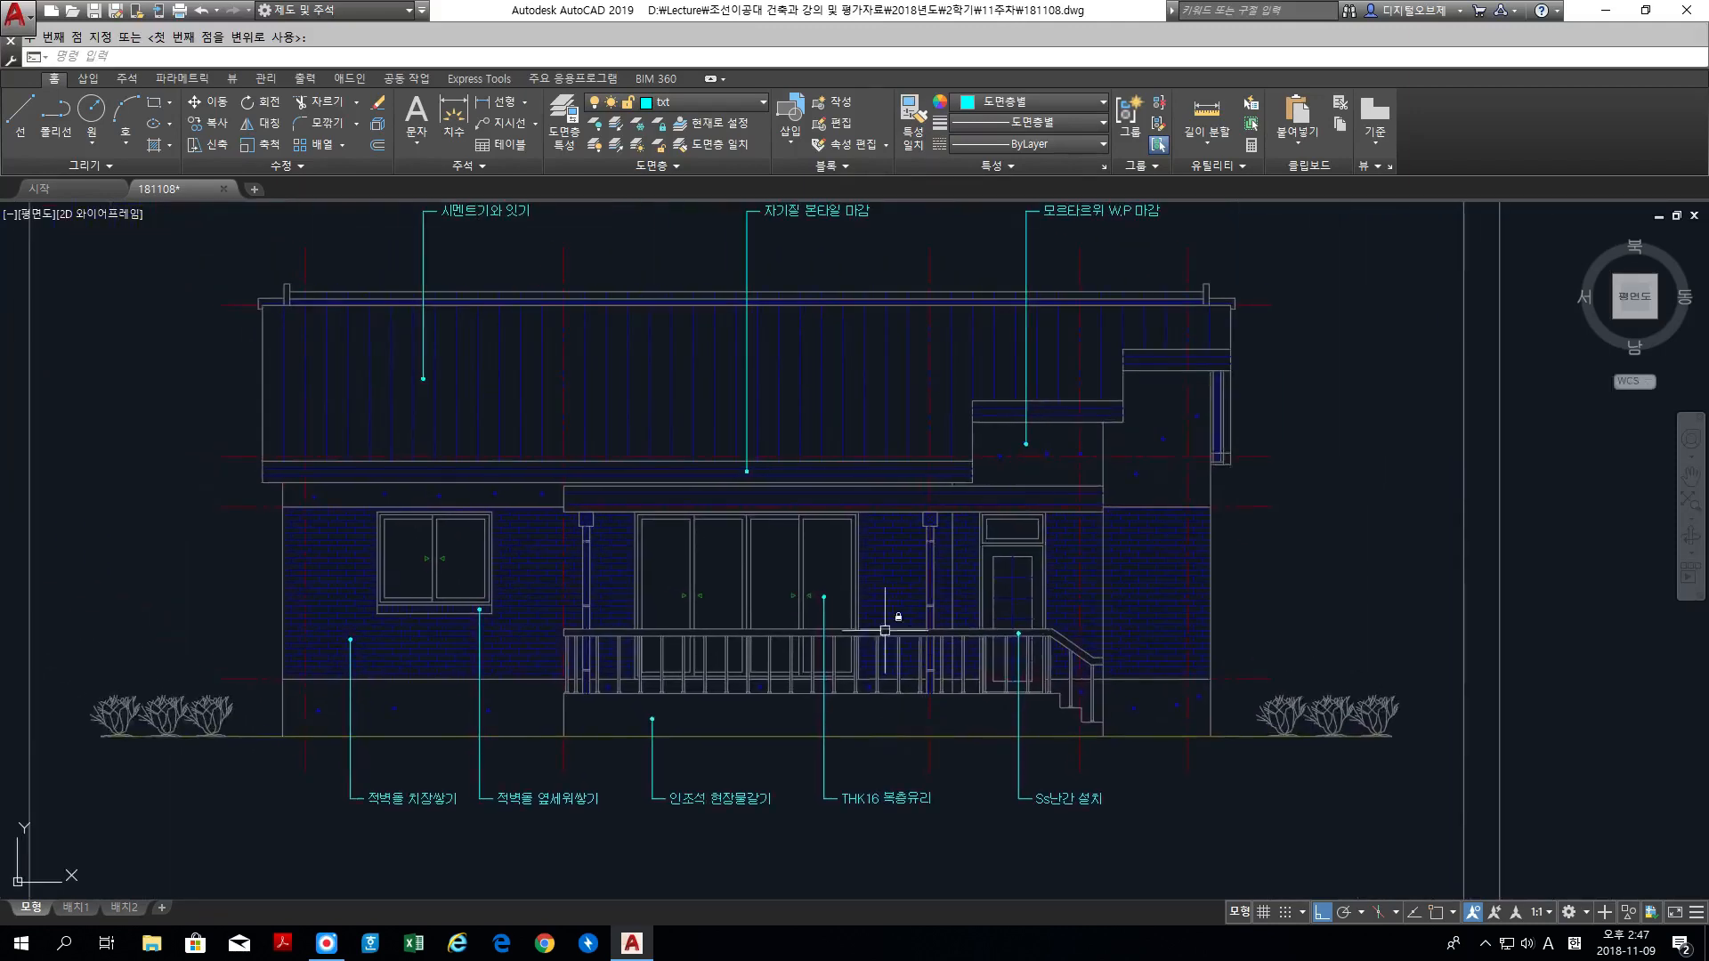
middle_click_drag(849, 502, 912, 593)
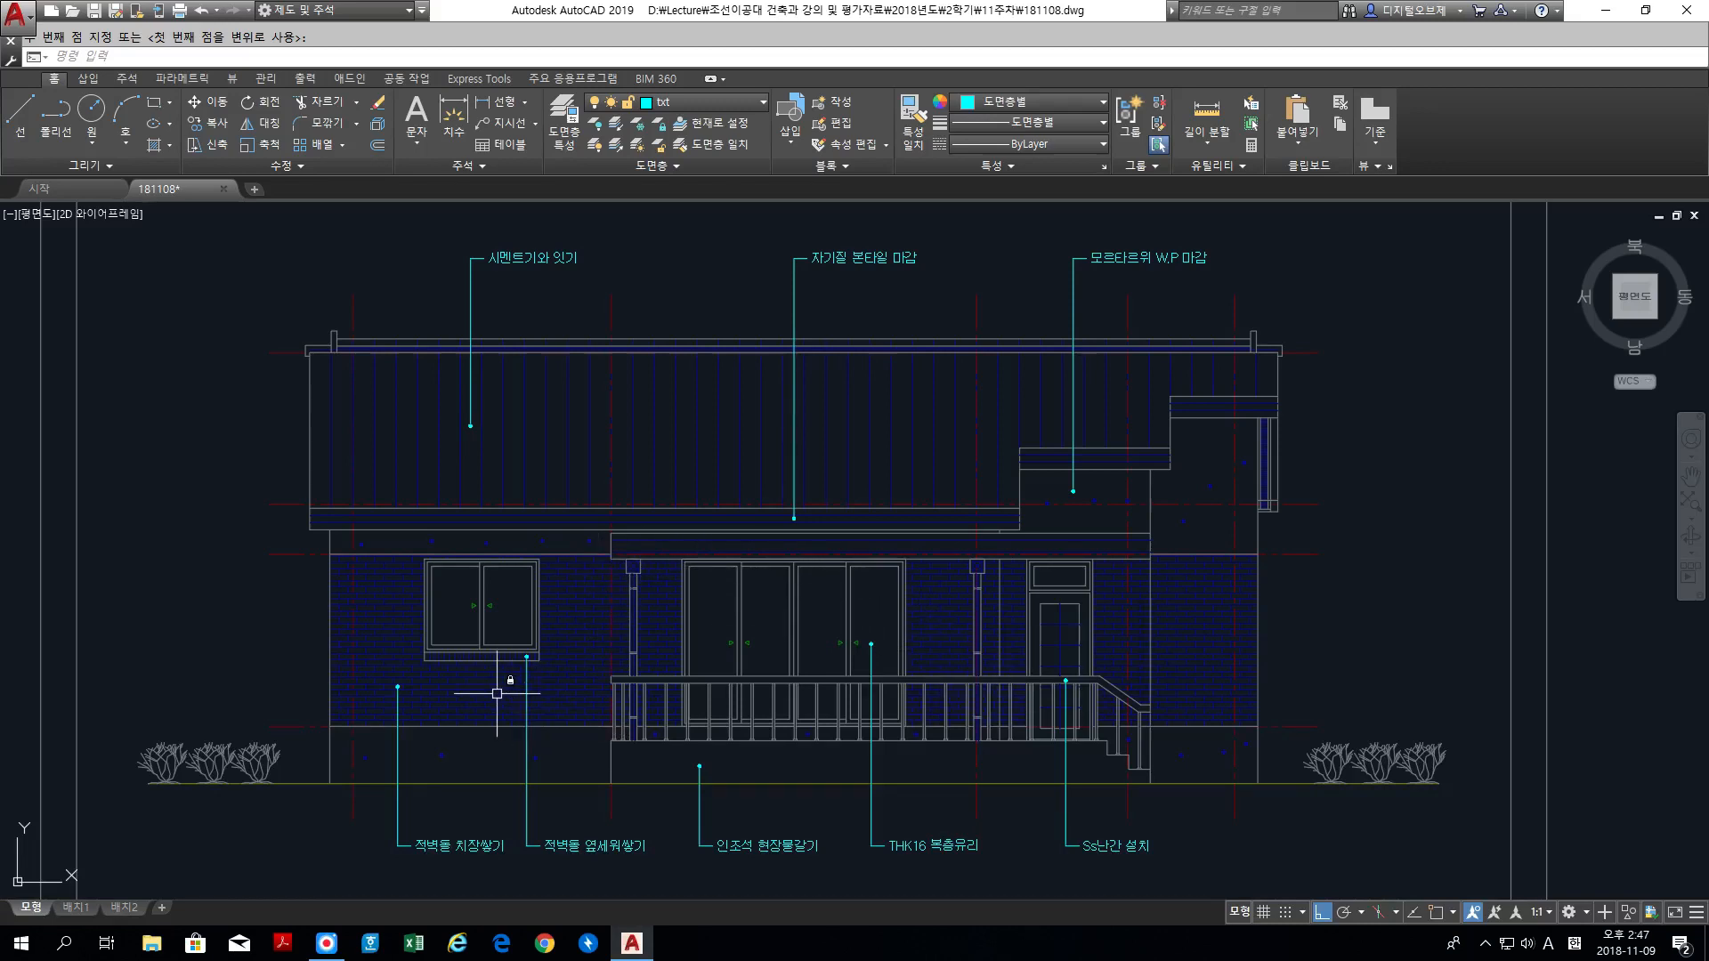
scroll(481, 691, "down", 2)
middle_click_drag(466, 682, 730, 644)
scroll(632, 643, "down", 2)
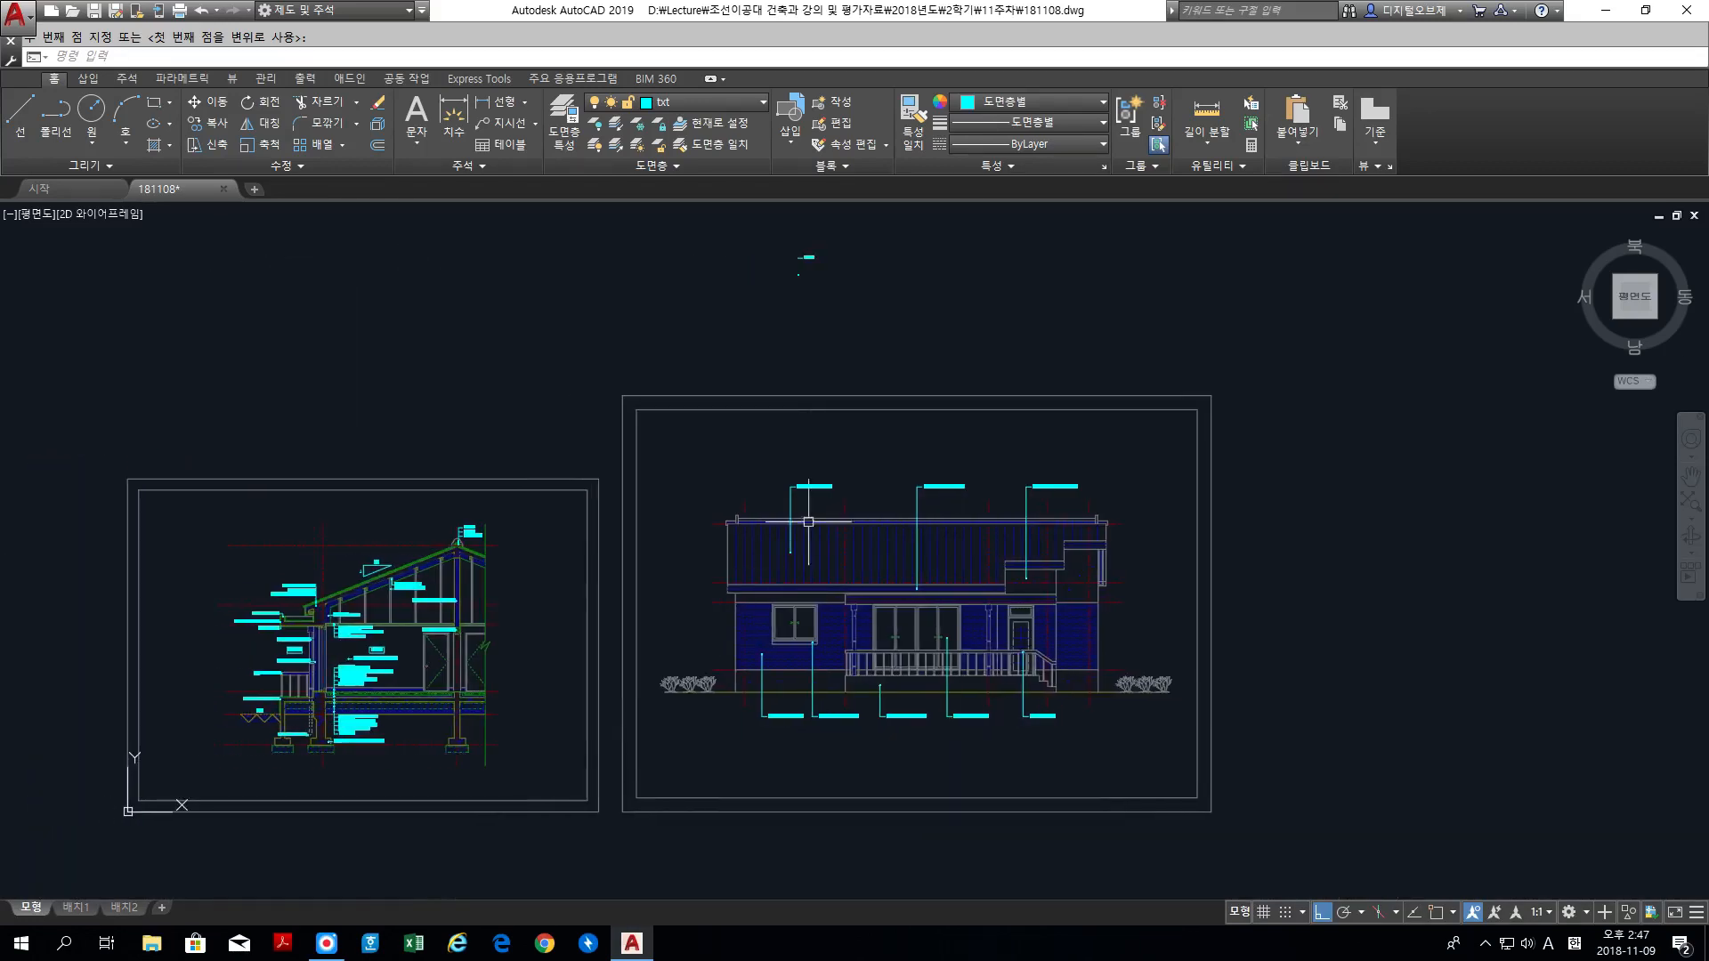
Step: Erase the leftover label text, leader line and dot lying above the elevation's sheet frame
scroll(799, 263, "up", 4)
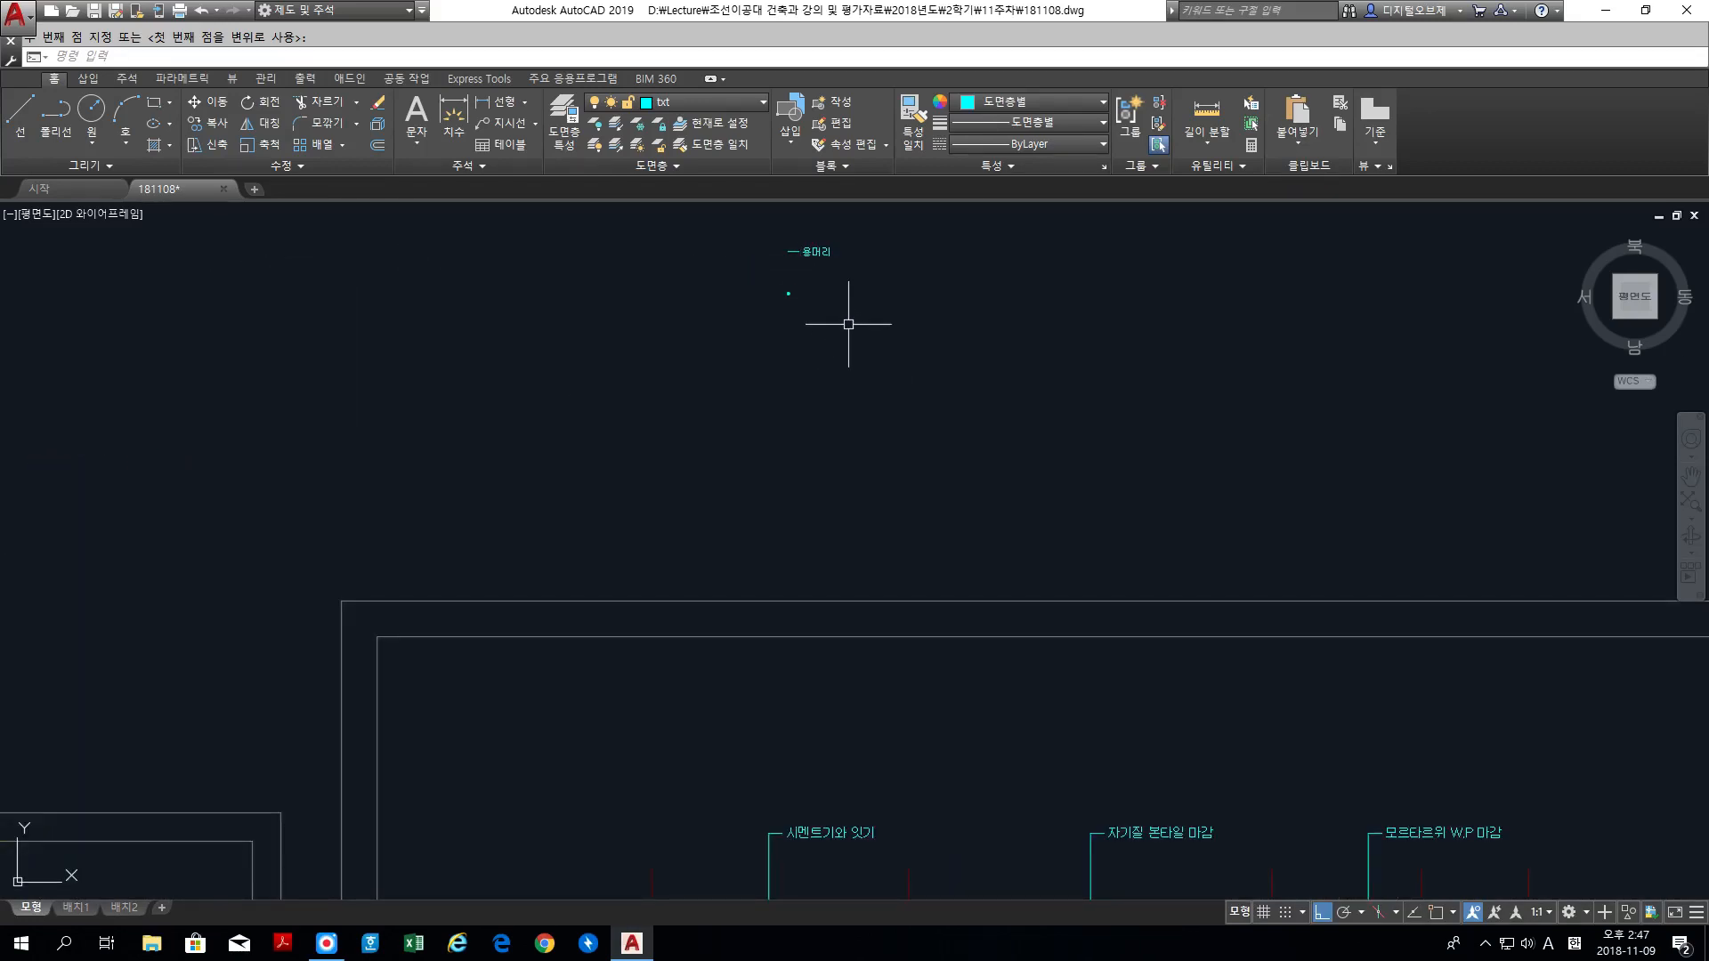
key("Escape")
type("e")
key("space")
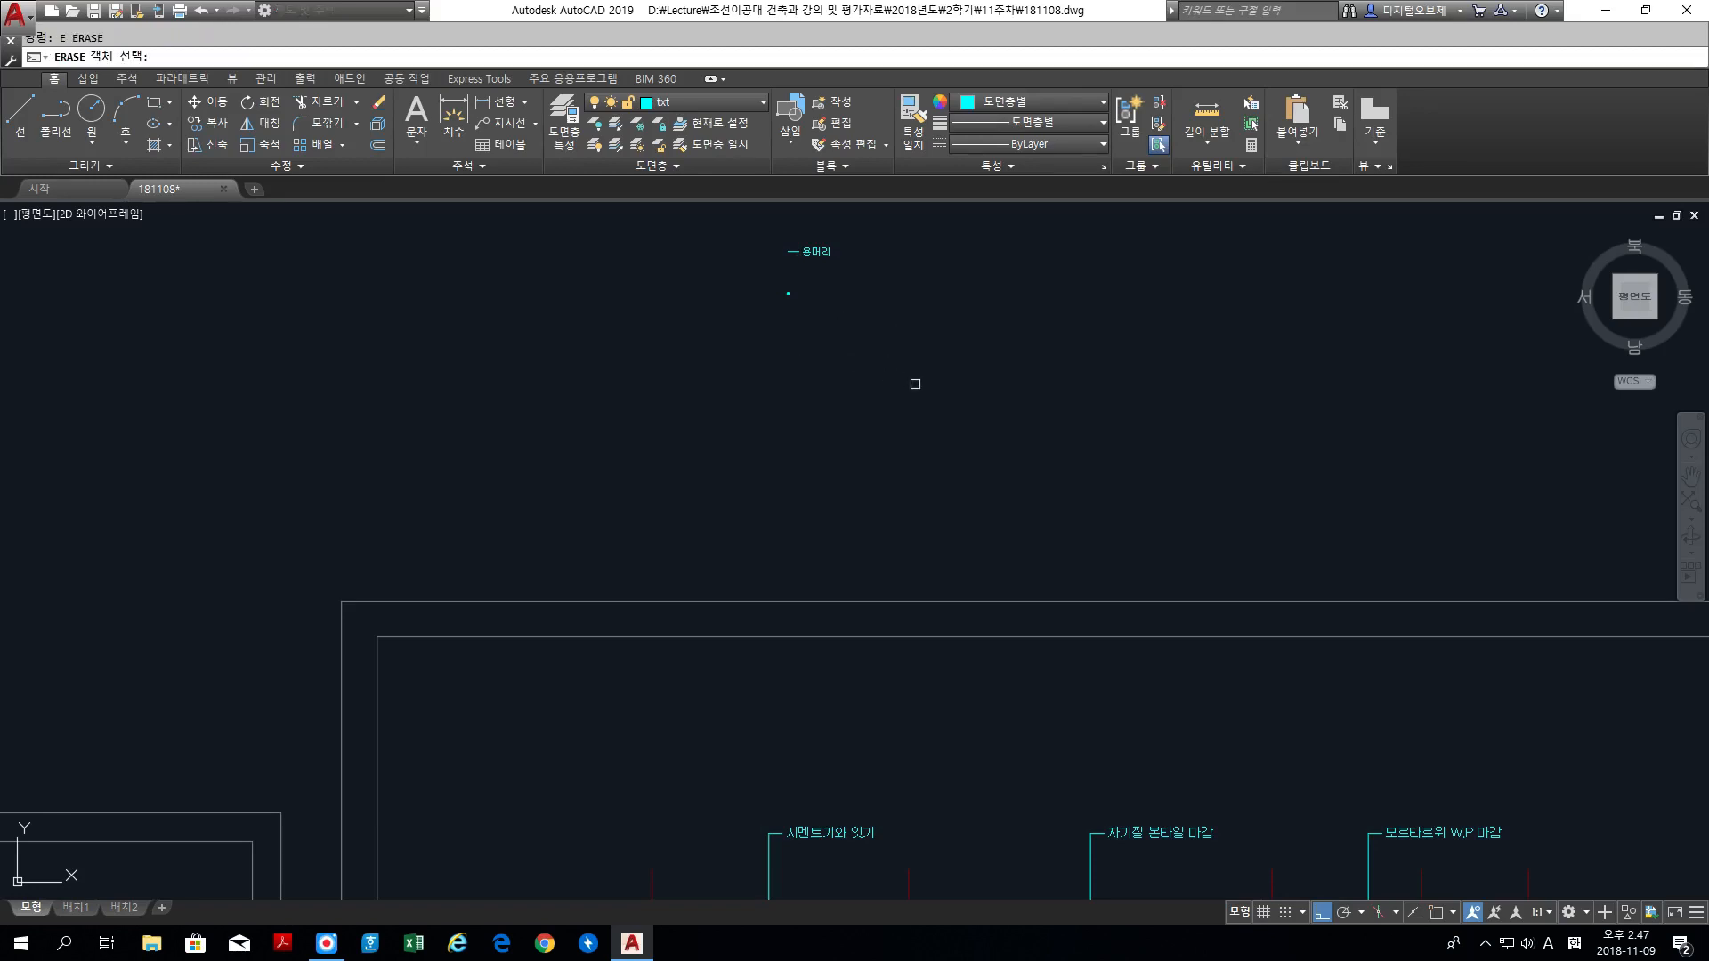
left_click(915, 384)
left_click(761, 239)
key("space")
scroll(680, 431, "down", 2)
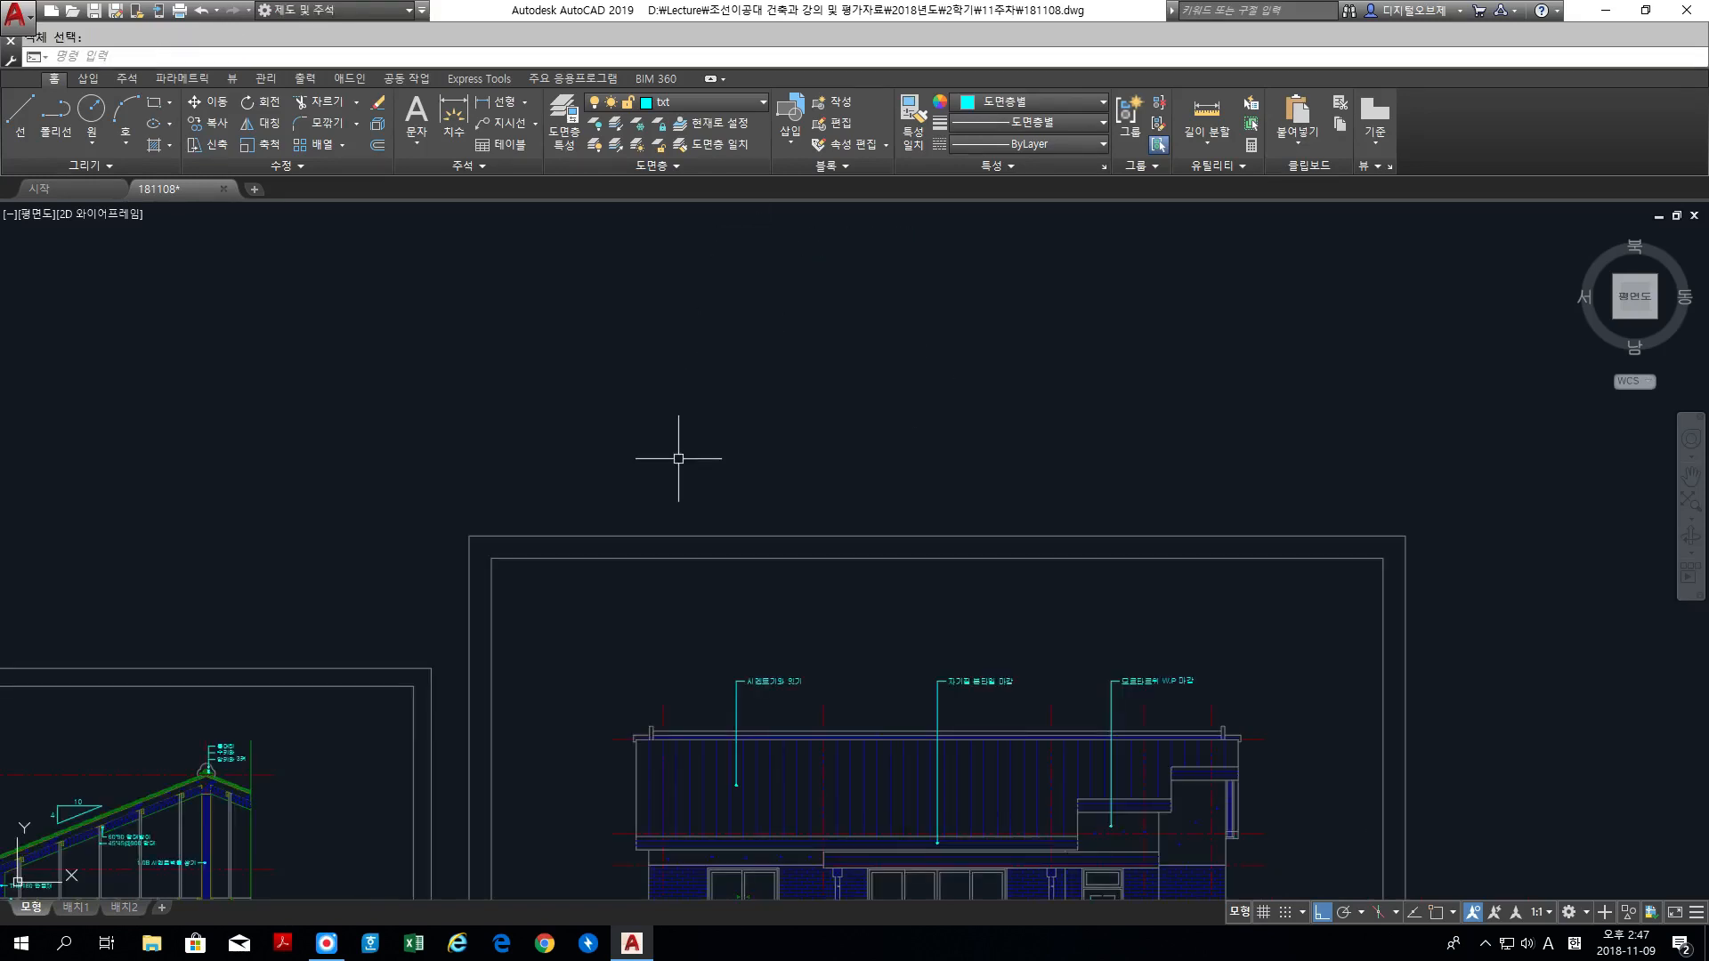
Step: Zoom to all so that both the section and elevation sheets fit in the view
type("z")
key("space")
type("a")
key("space")
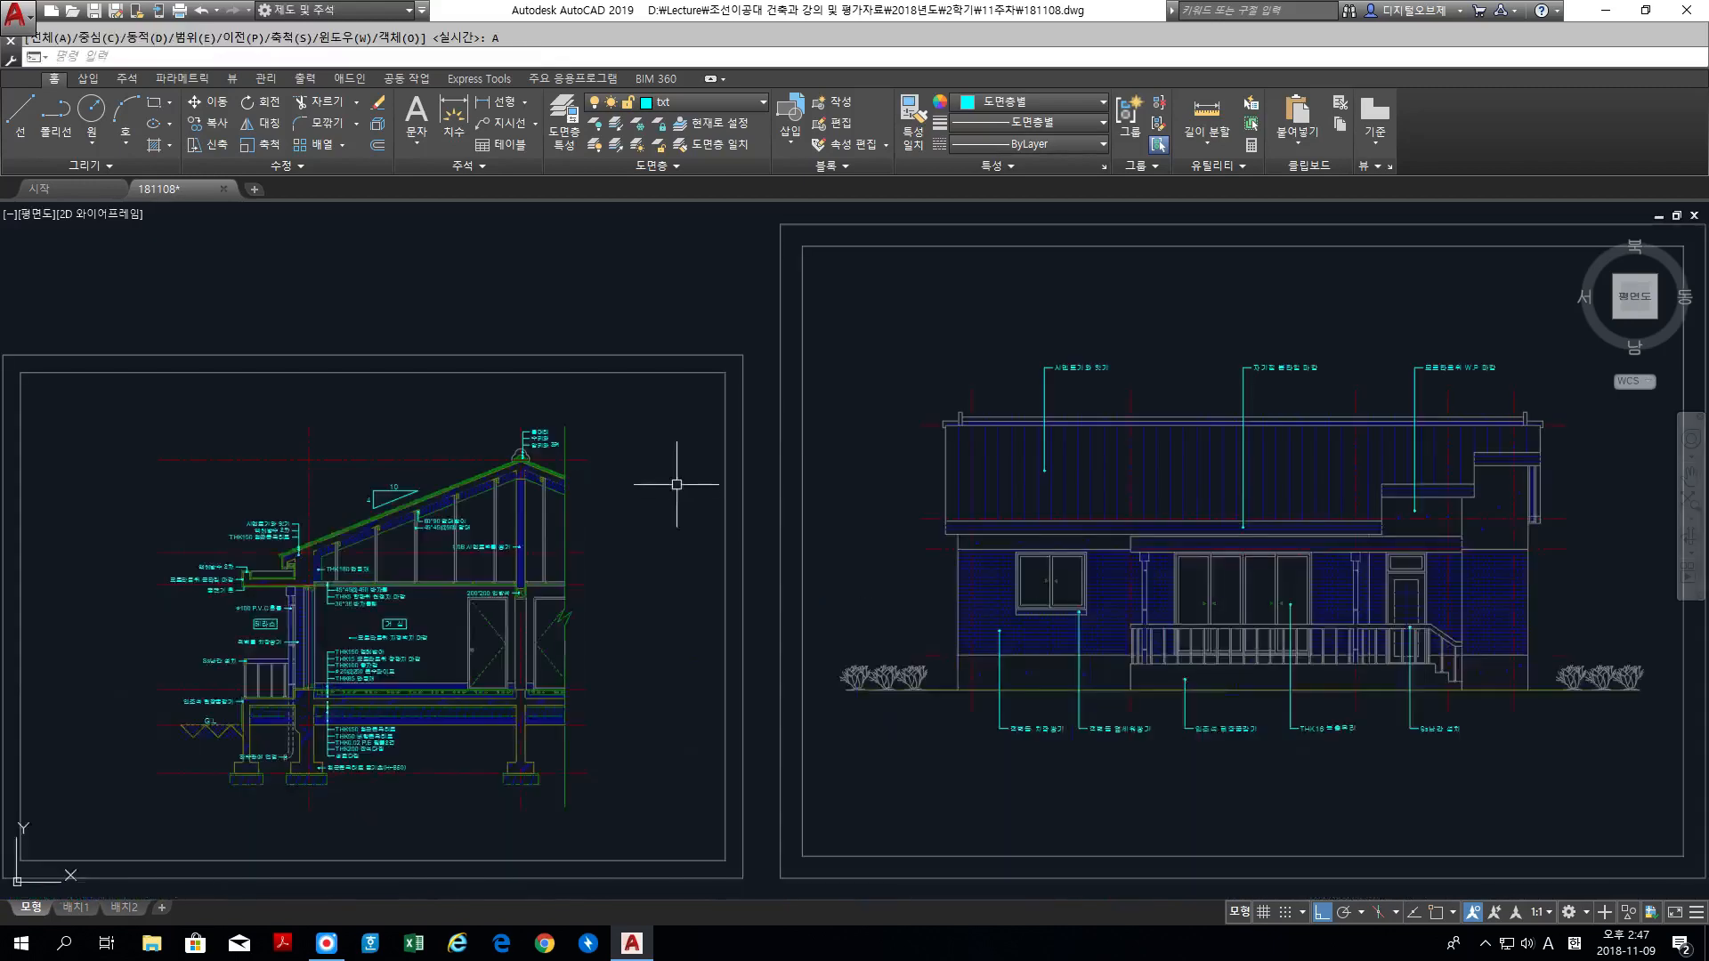